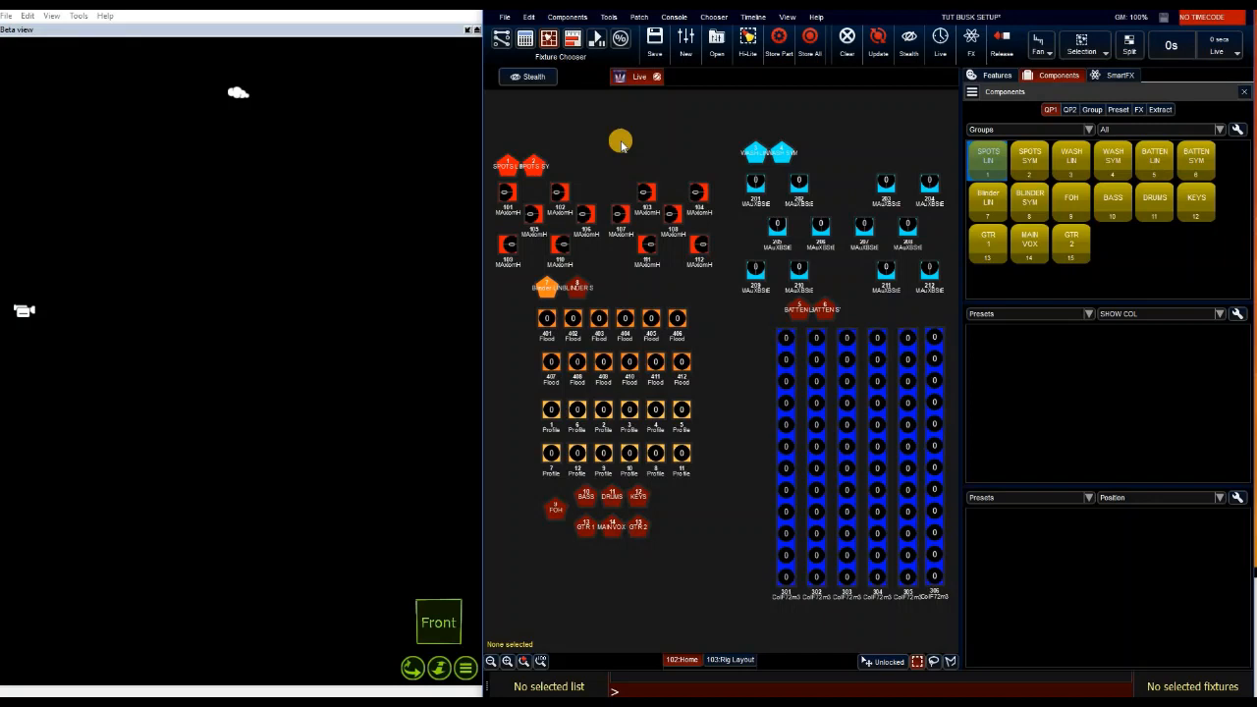
- Highlight the spot, wash, batten, blinder and FOH profile fixtures in turn, inspect the lit stage, and clear the selection
double_click(503, 162)
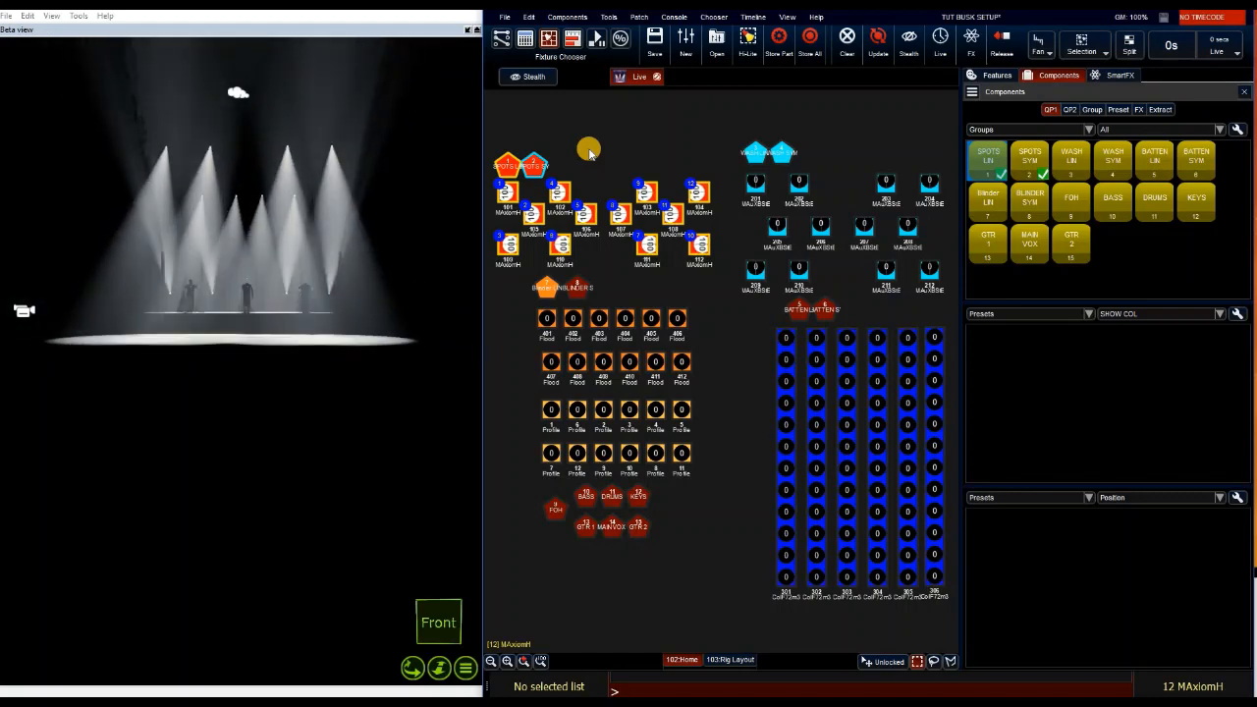
click(767, 151)
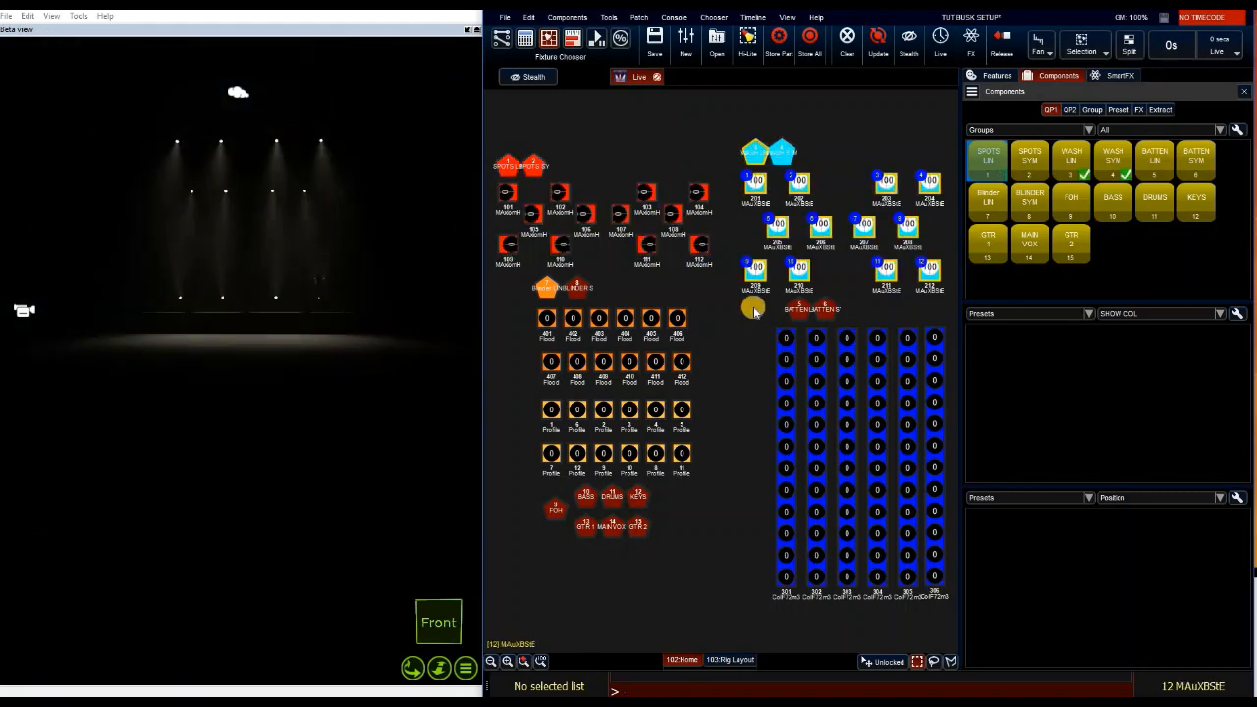
click(796, 310)
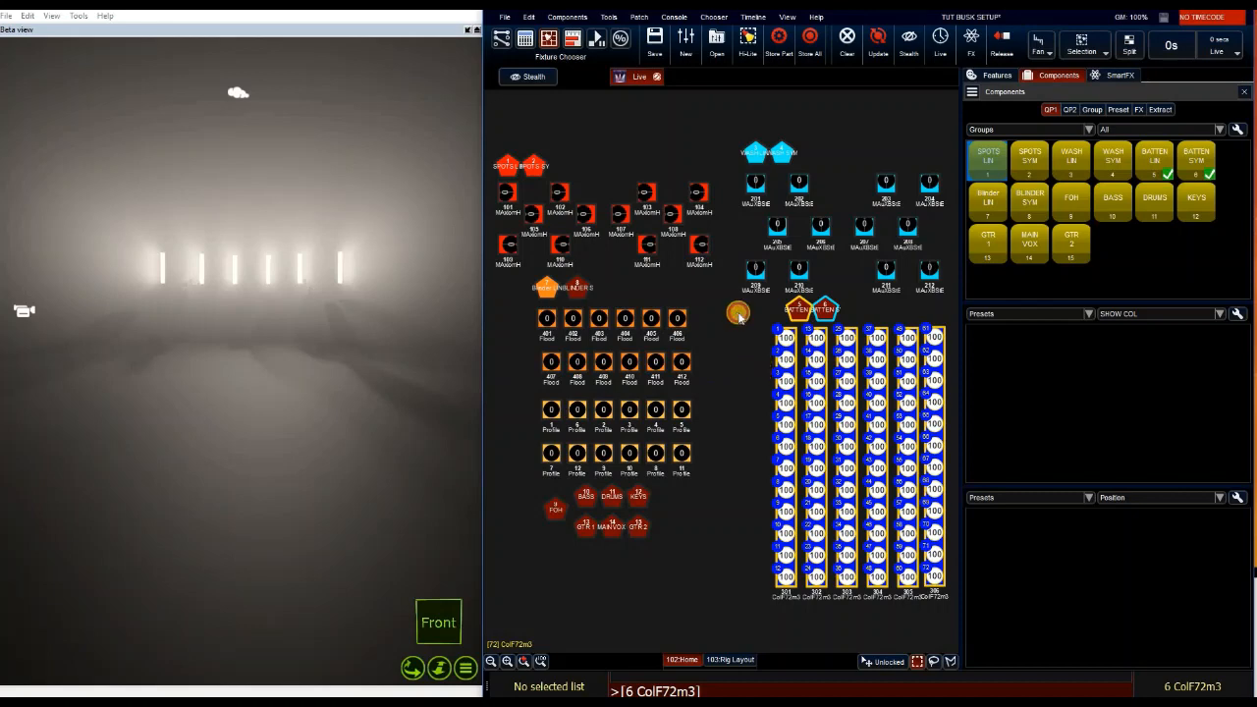
click(553, 287)
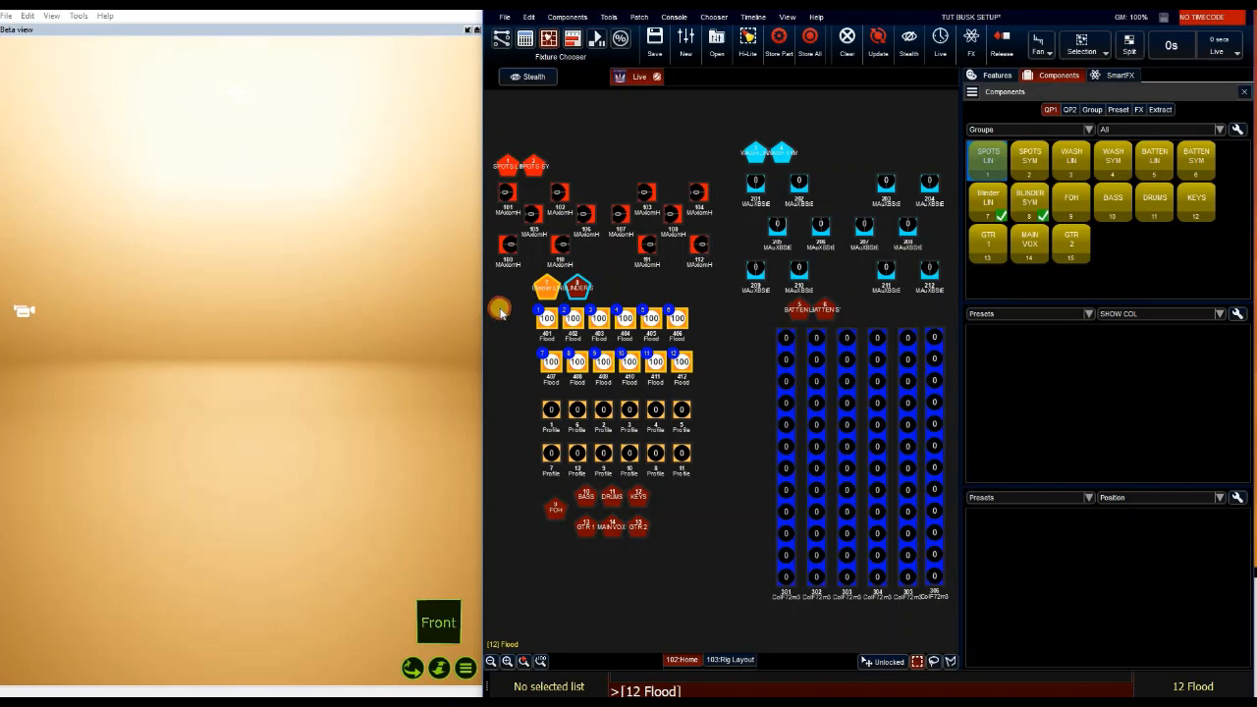
click(555, 508)
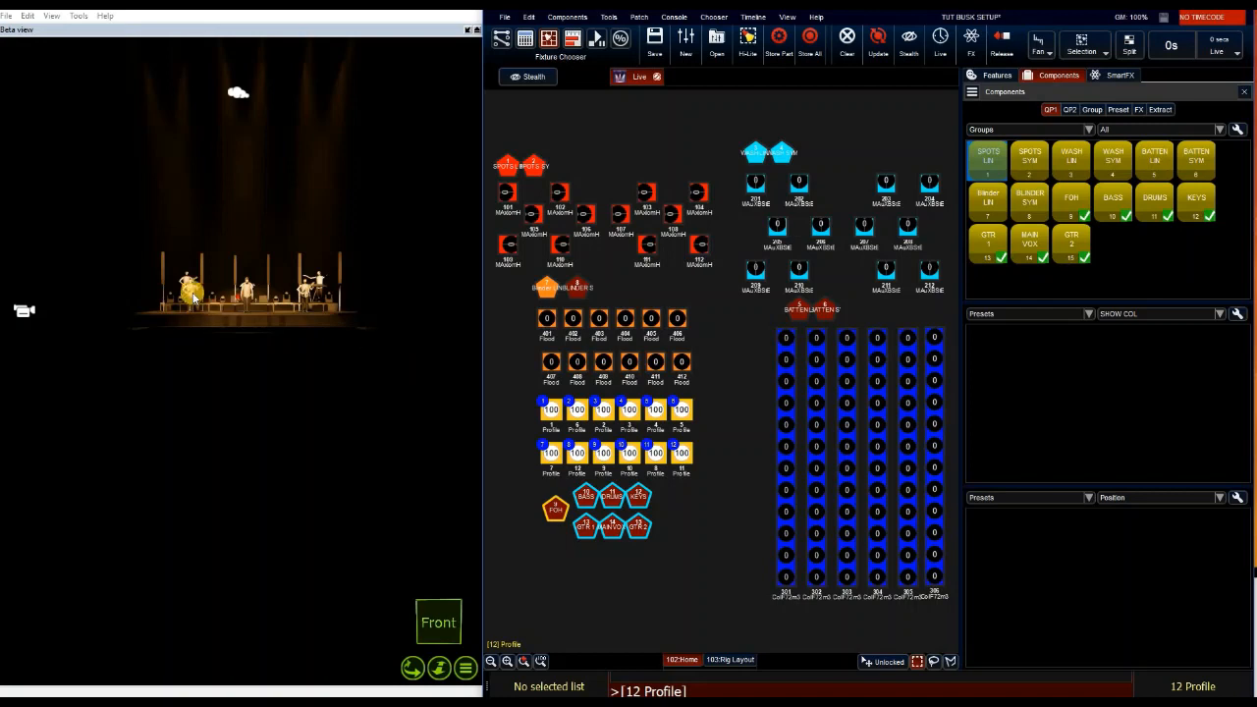
scroll(250, 293, up, 6)
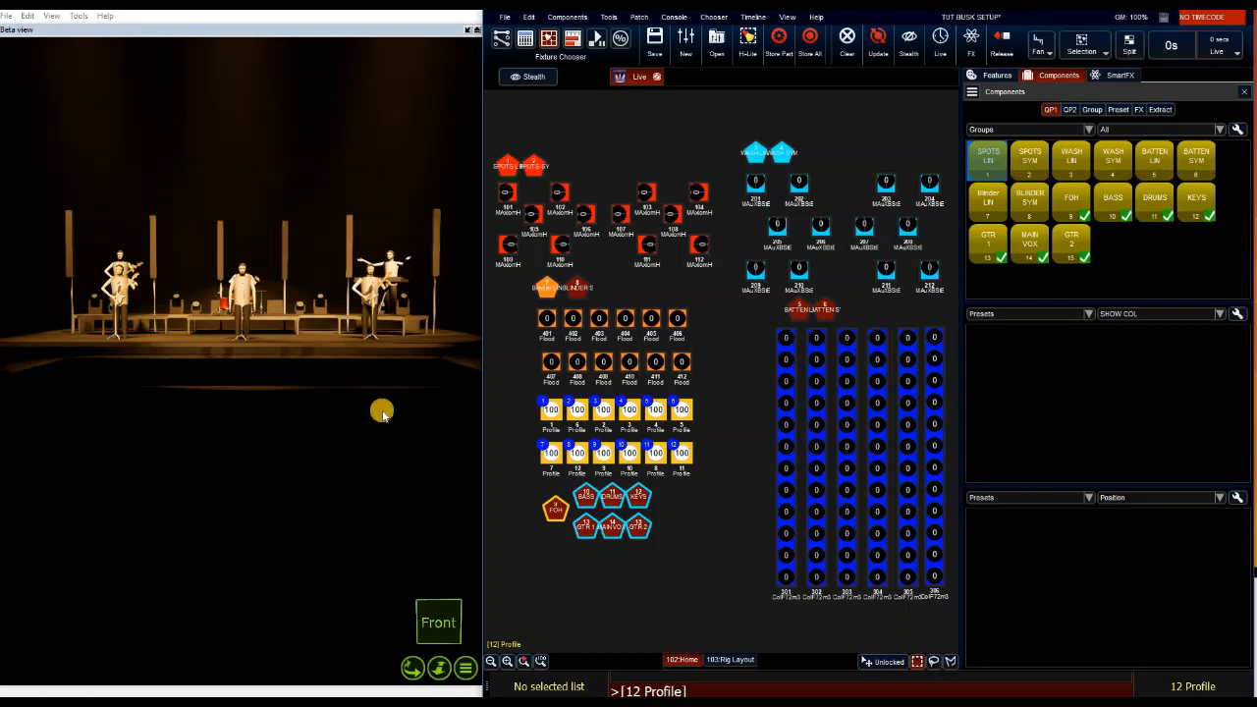
scroll(382, 411, down, 3)
click(528, 533)
click(413, 669)
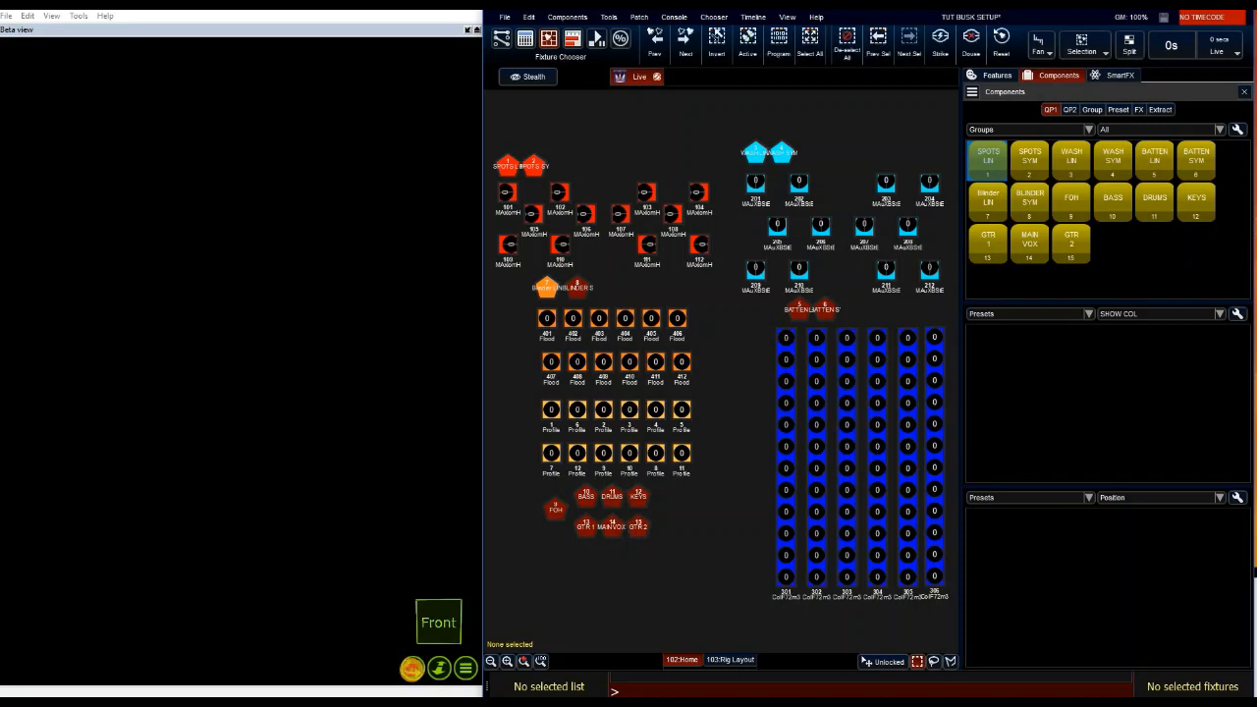
click(414, 669)
click(717, 580)
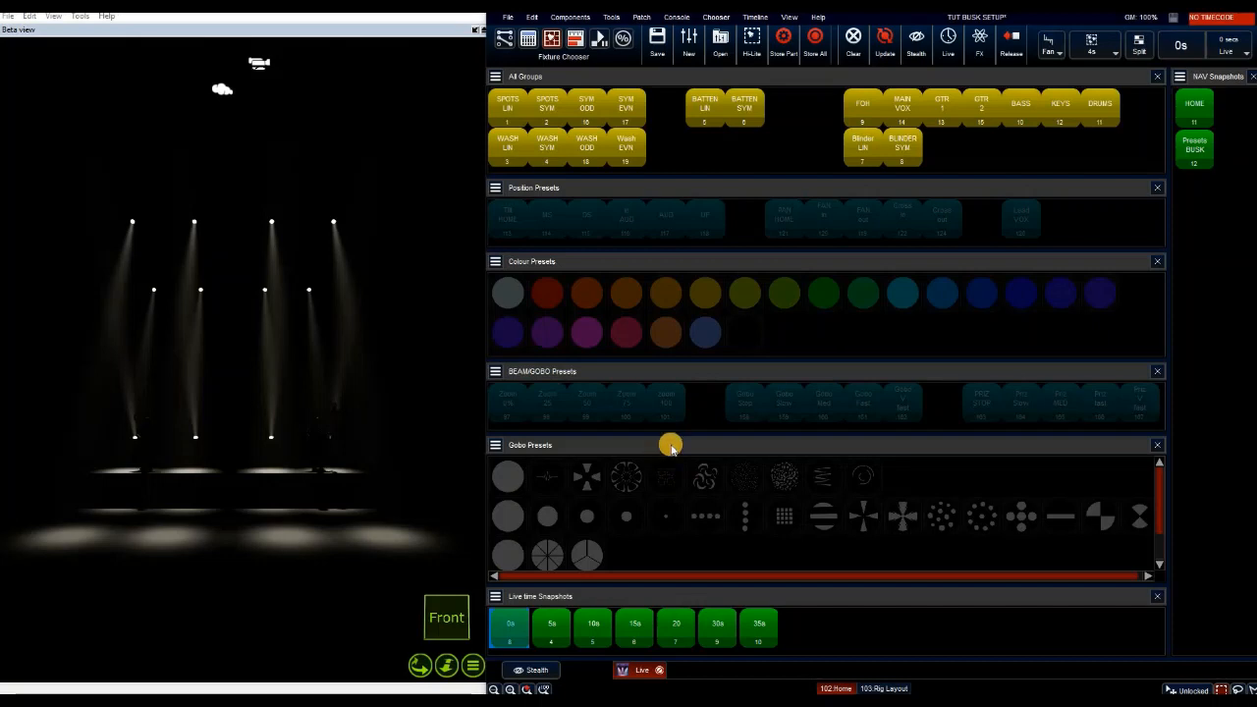
click(857, 115)
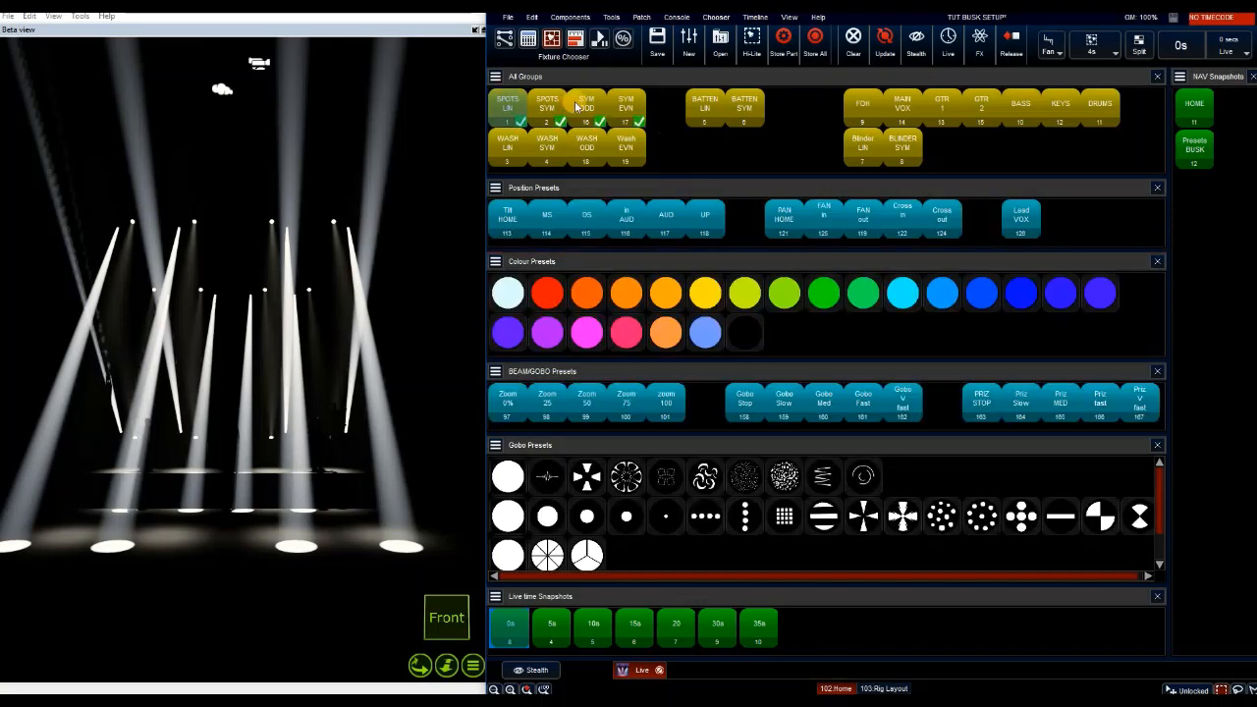
- Try selecting the odd and even symmetrical spot and wash groups, singly and combined, and clear the selection
click(574, 102)
click(600, 155)
click(621, 111)
click(588, 122)
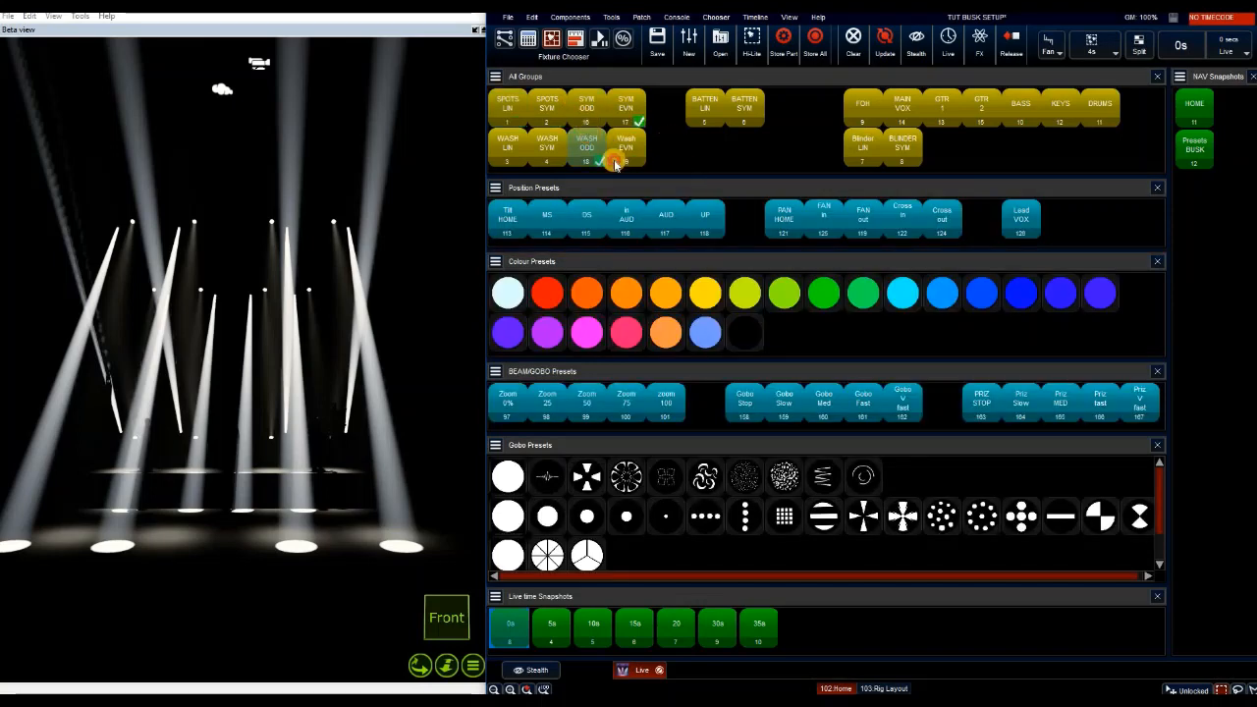
click(631, 145)
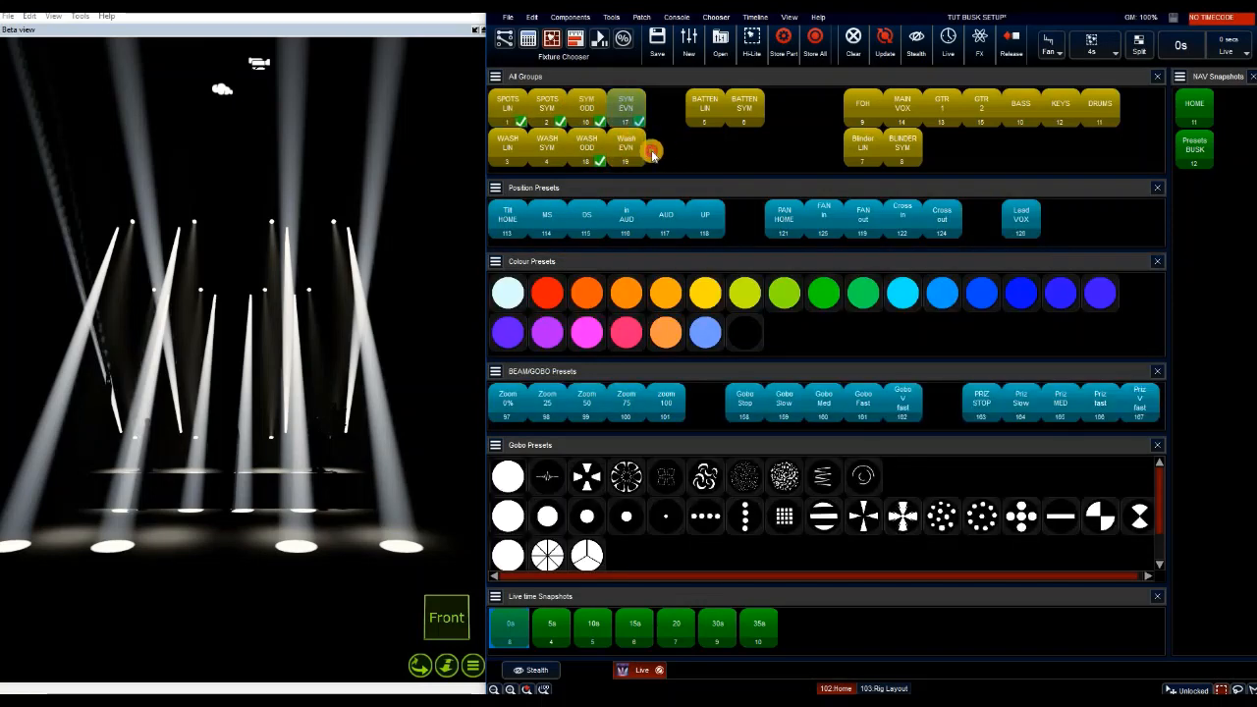
click(619, 111)
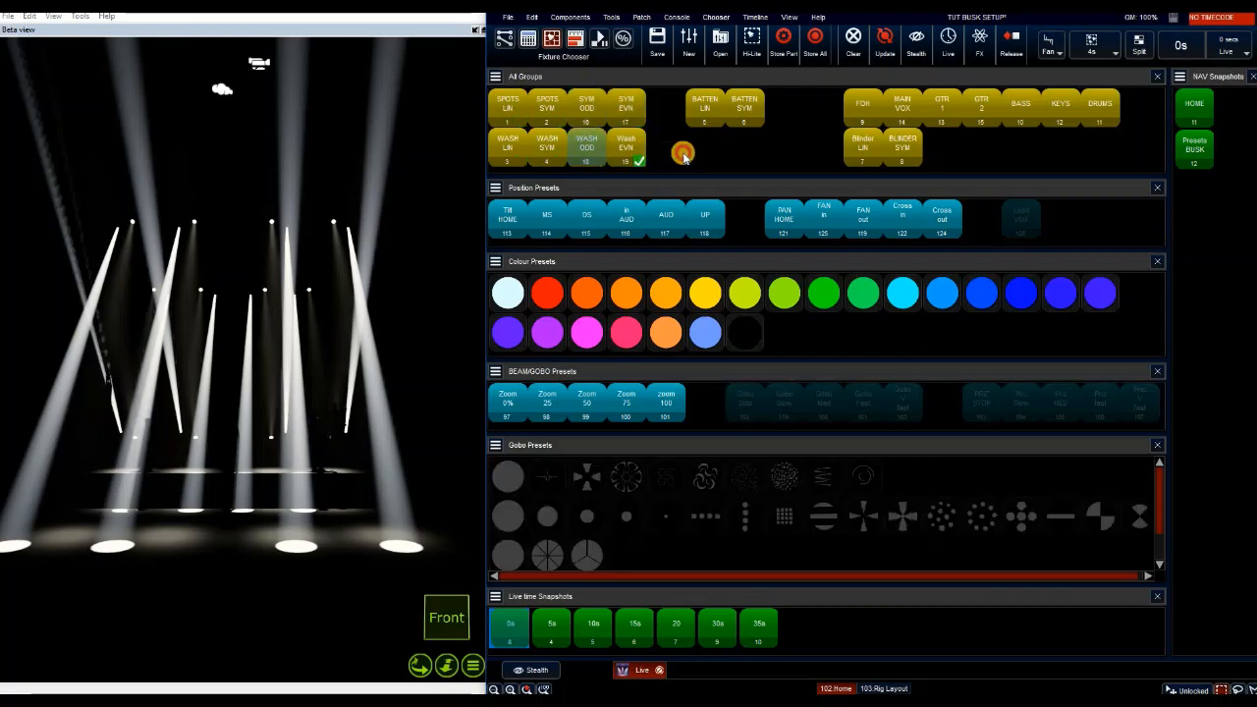
click(589, 142)
click(506, 231)
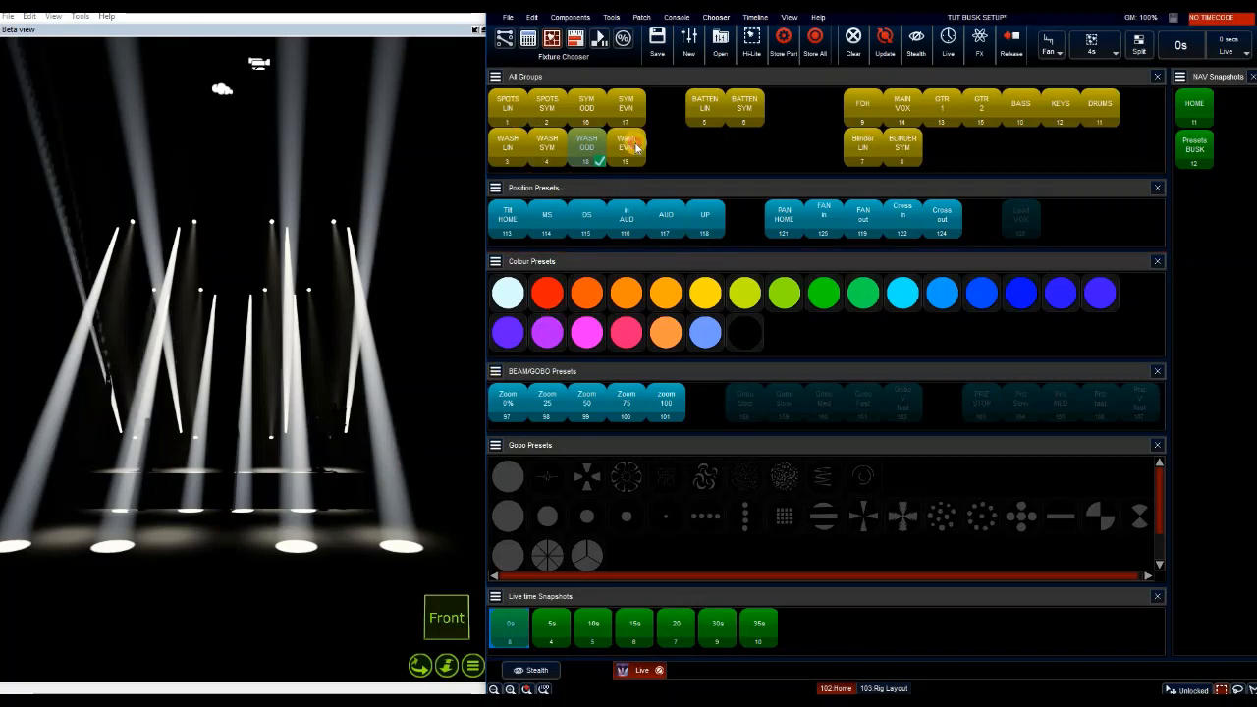
drag(497, 96, 667, 153)
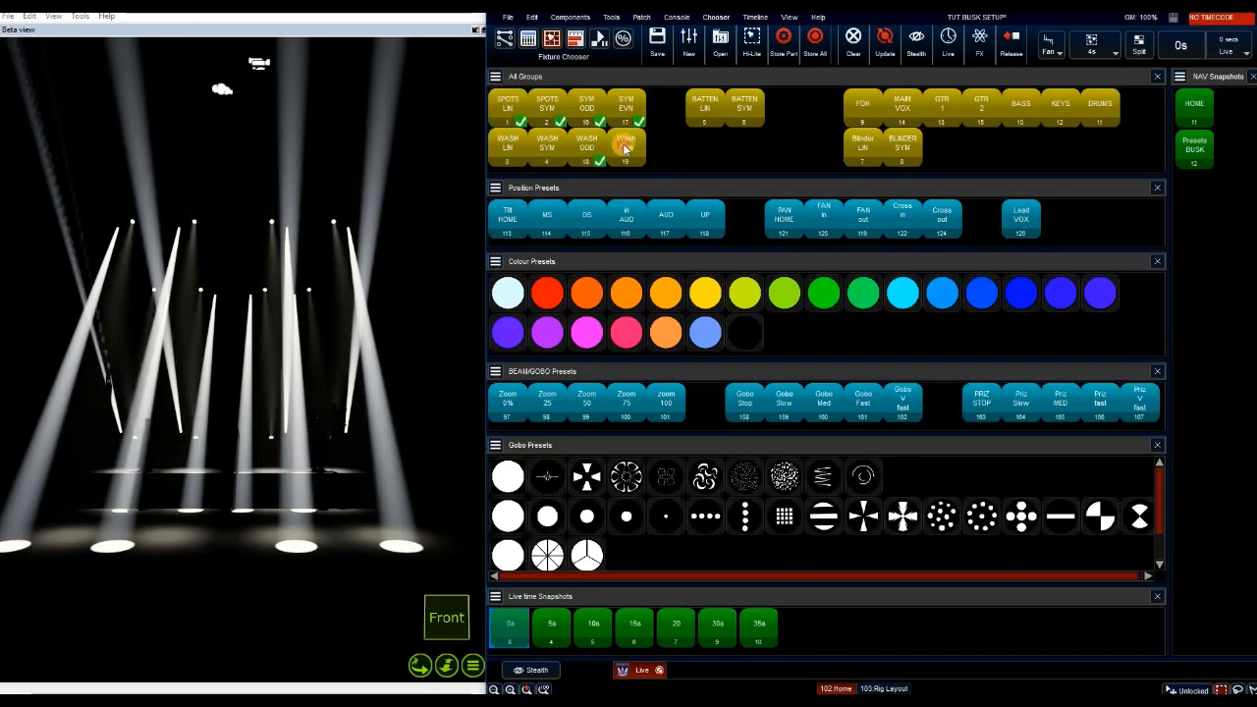
click(513, 151)
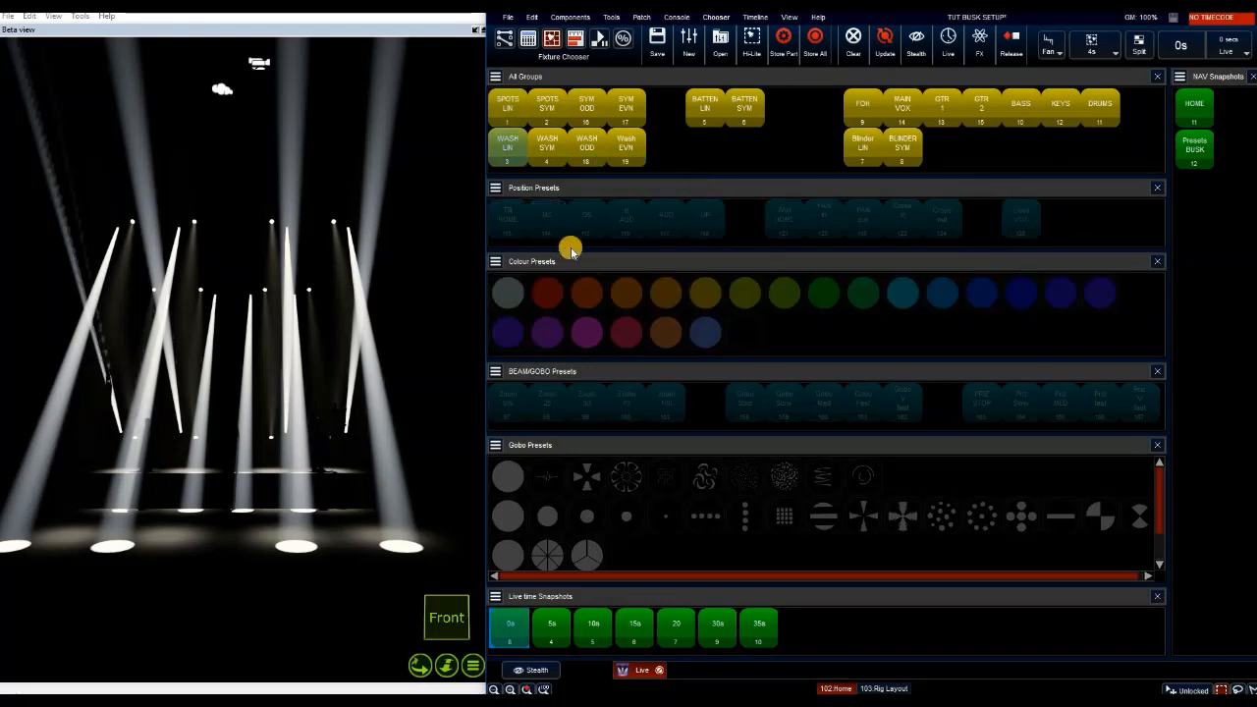
- Select the SPOTS LIN group, tilt it with the UP preset, and run through the FAN and Cross pan presets
click(506, 104)
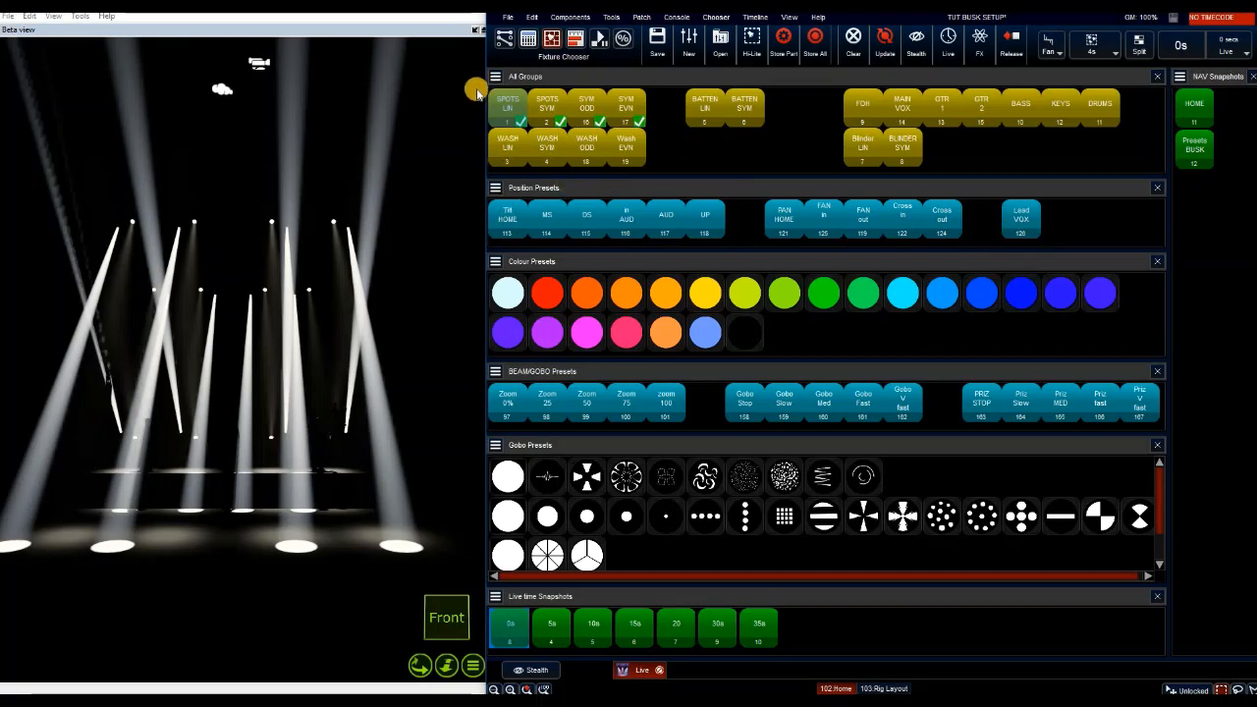
click(514, 108)
click(514, 108)
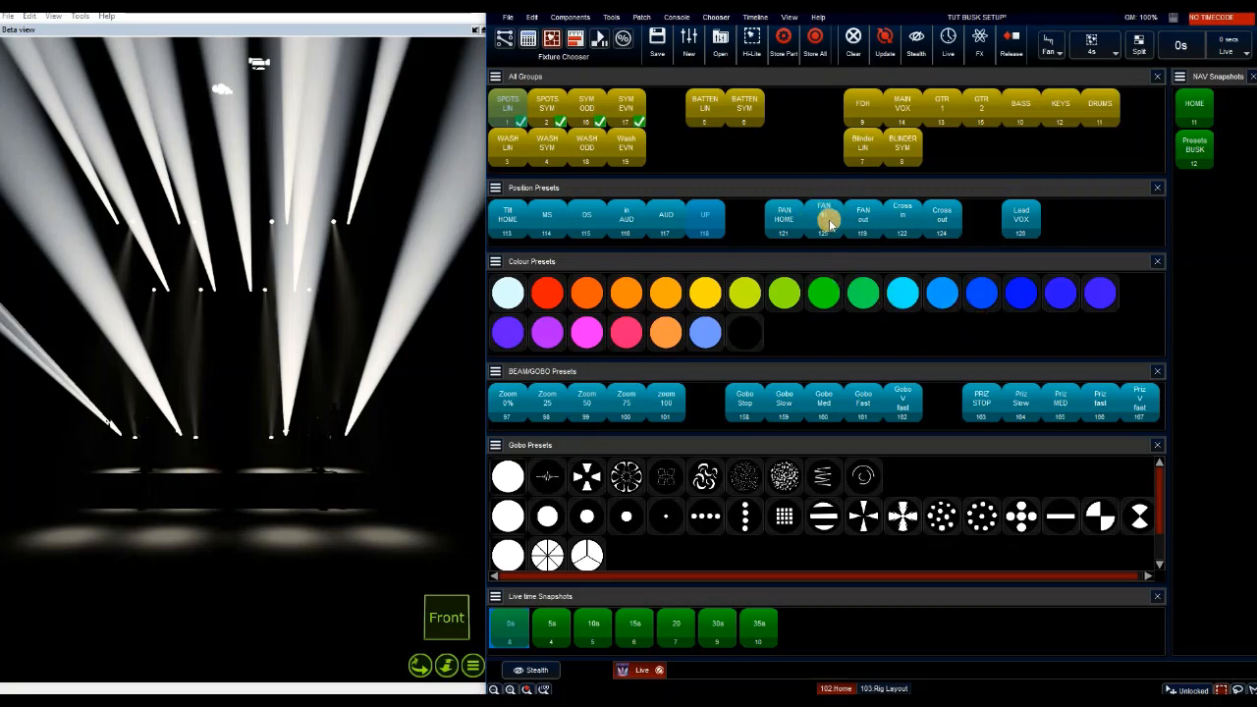
click(866, 214)
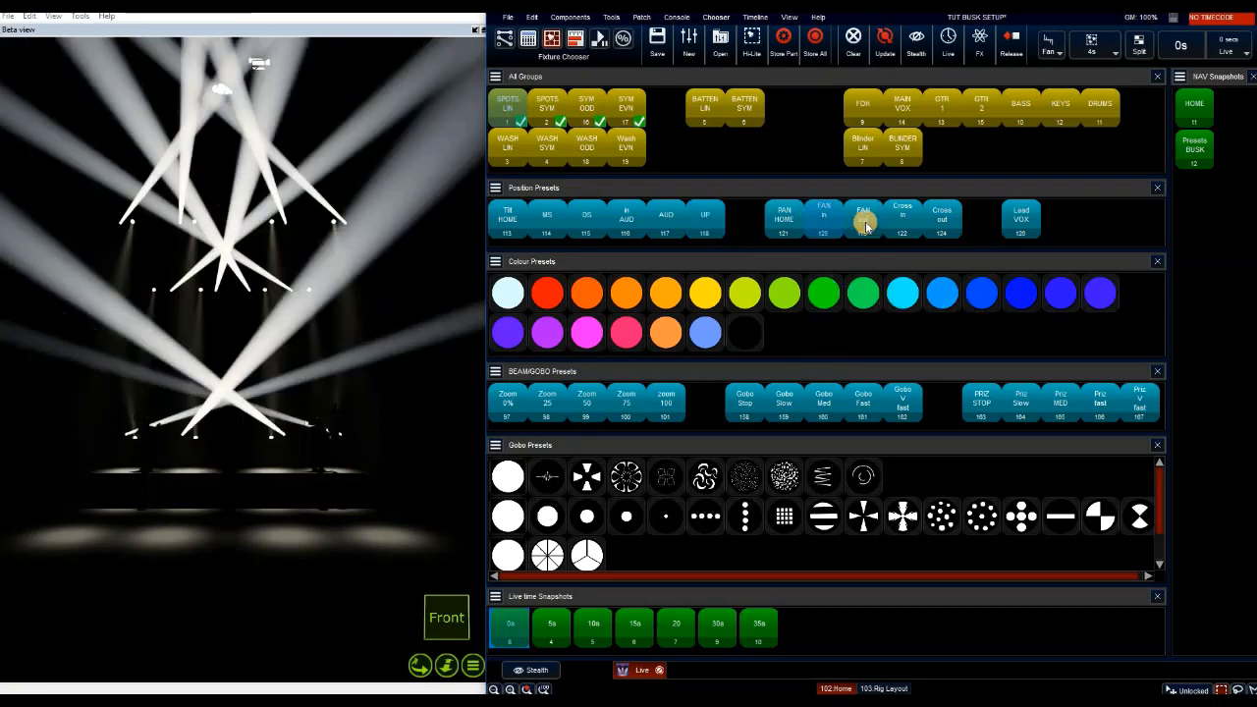
click(907, 226)
click(942, 224)
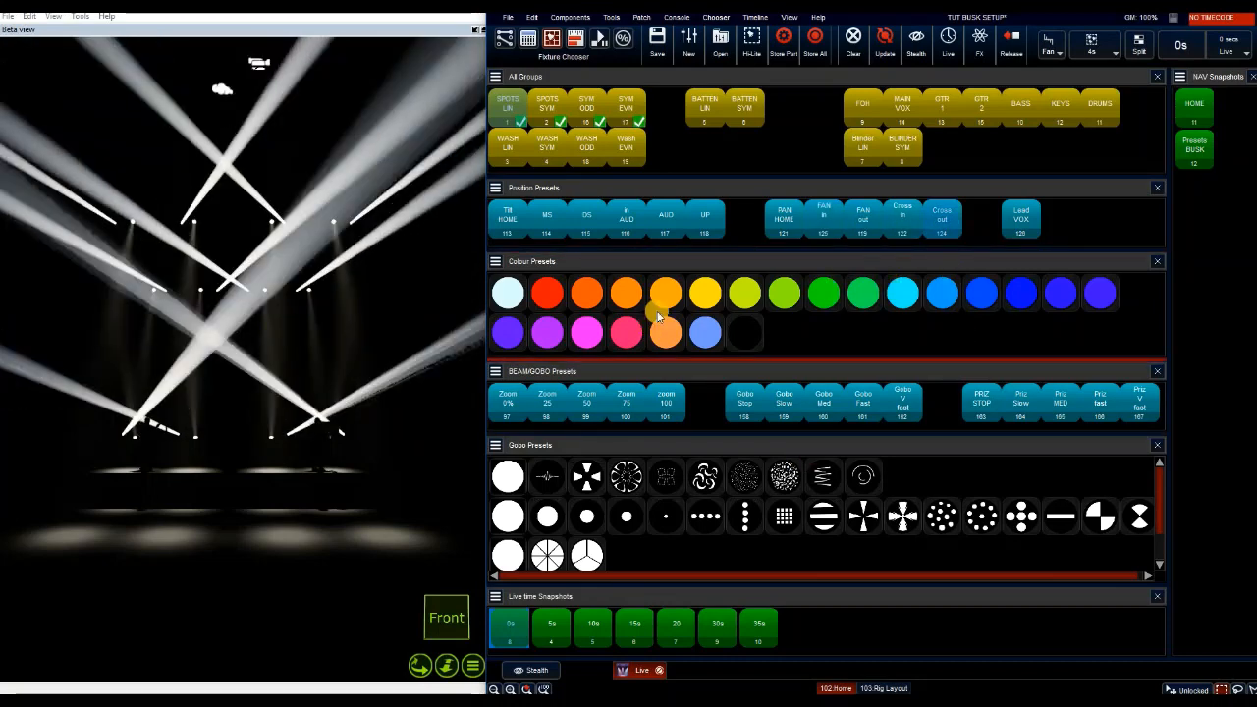
- With the spots tilted to the DS preset, apply the Cross in, FAN out and FAN in pan presets
click(911, 234)
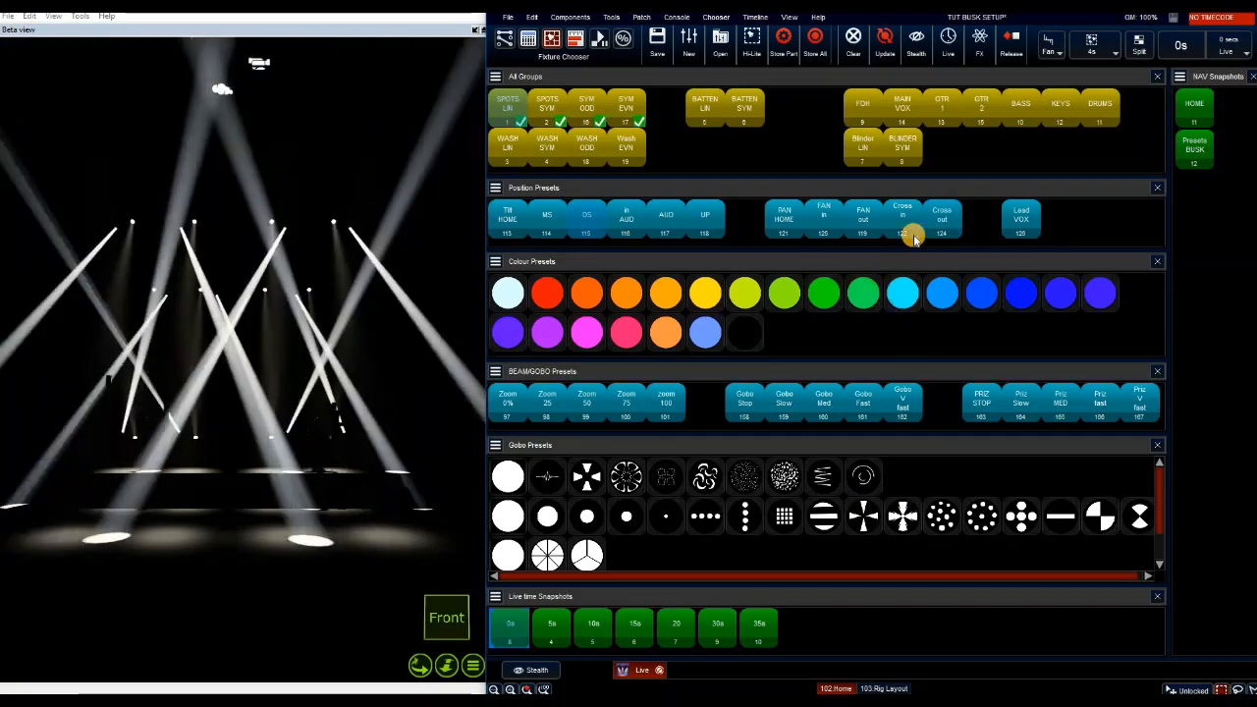
click(870, 214)
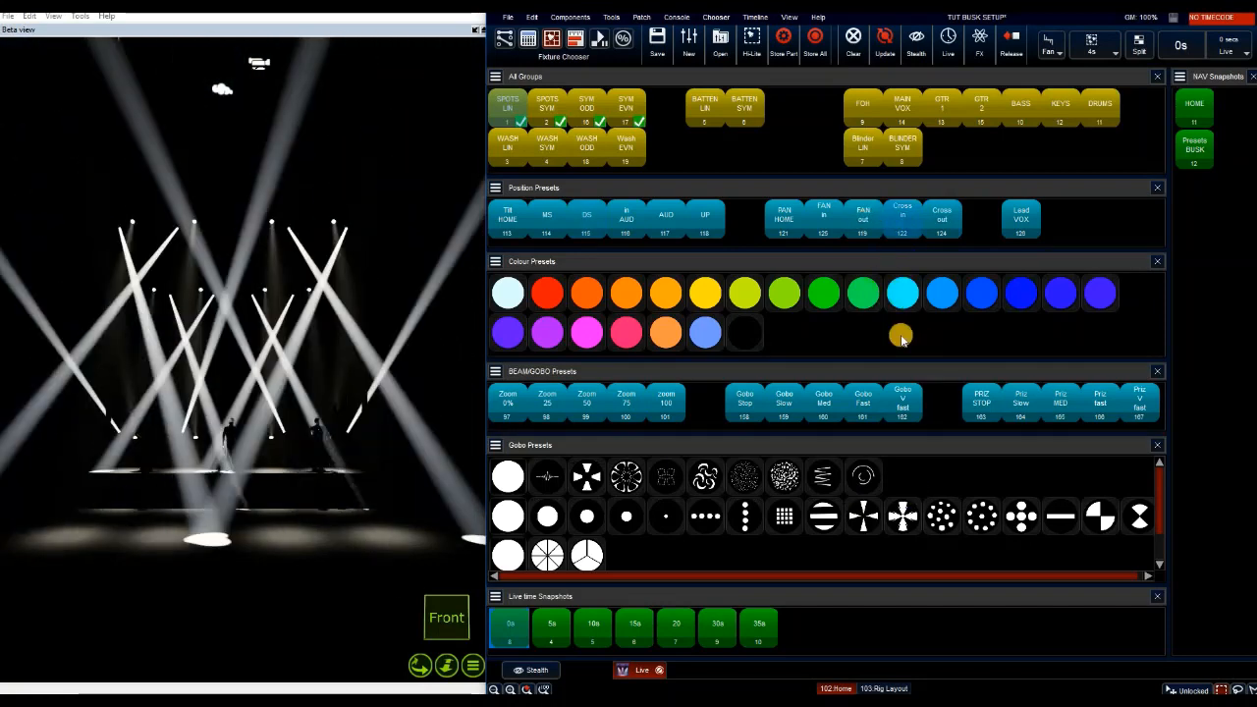
click(828, 224)
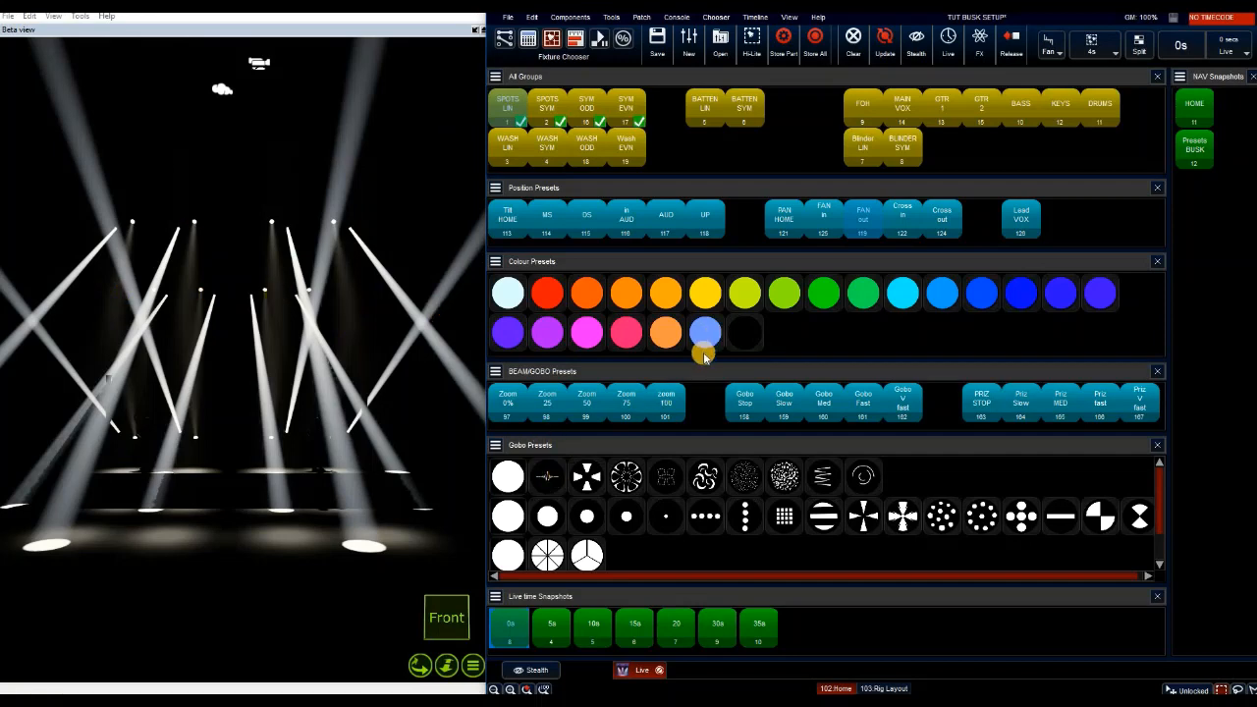
- Move the spots through the DS, in AUD, AUD and UP tilt presets
click(581, 225)
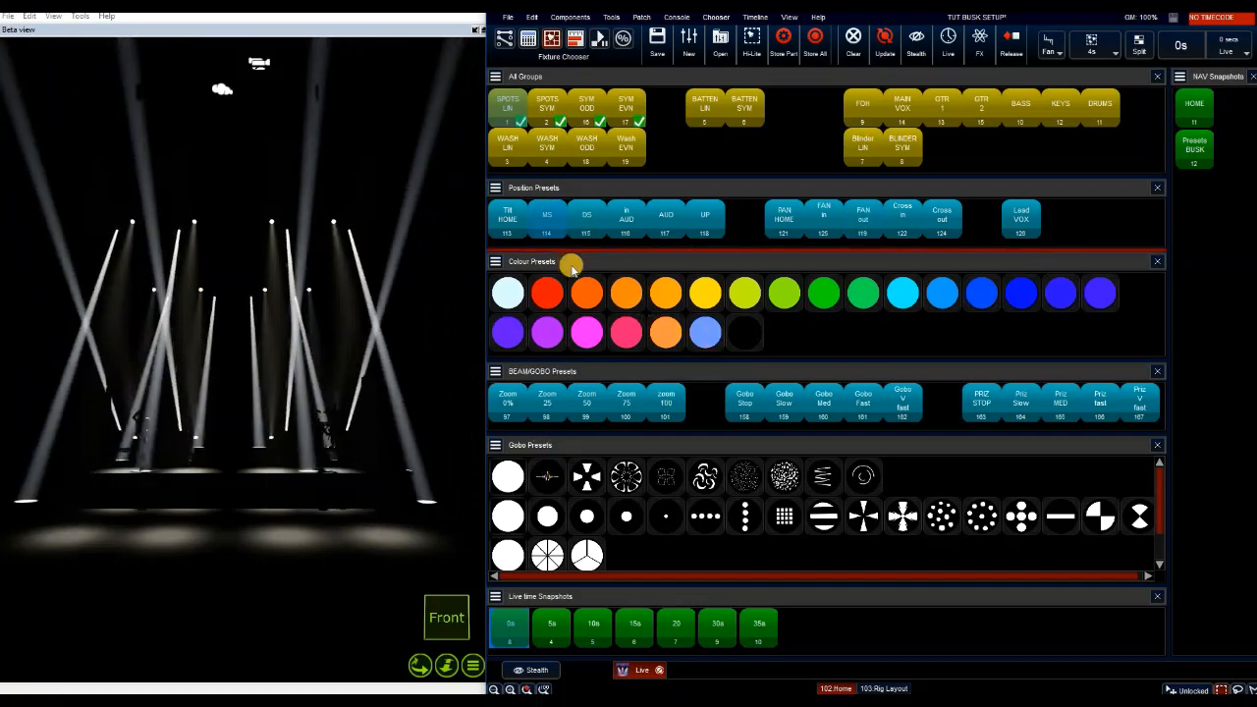
click(622, 222)
click(670, 220)
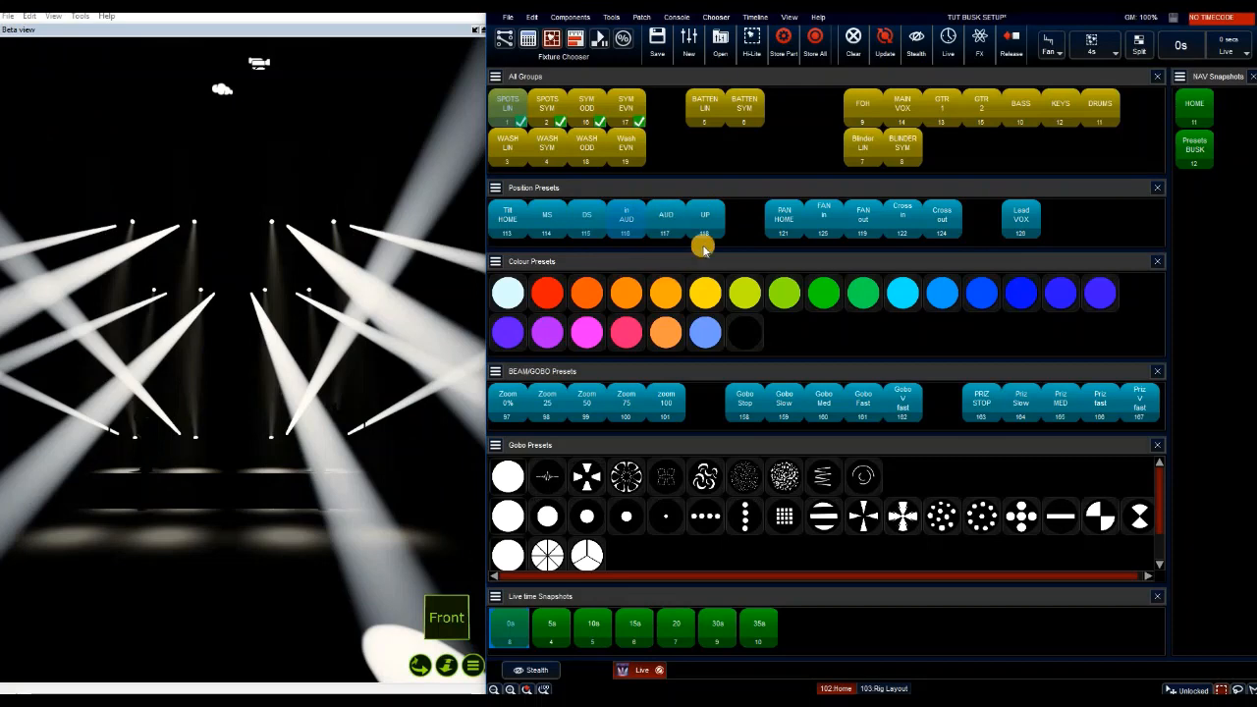
click(705, 220)
- Cycle the upward-tilted spots repeatedly through the FAN in, FAN out, Cross in and Cross out pan presets
click(819, 222)
click(869, 226)
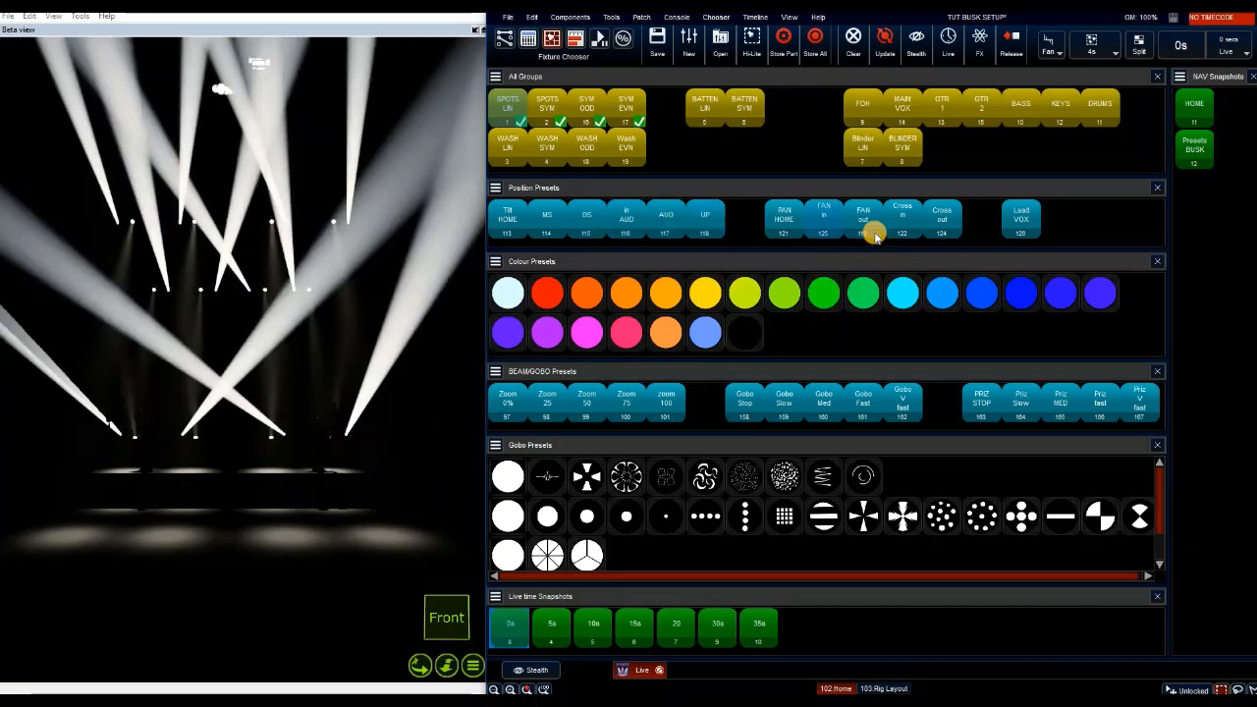
click(916, 223)
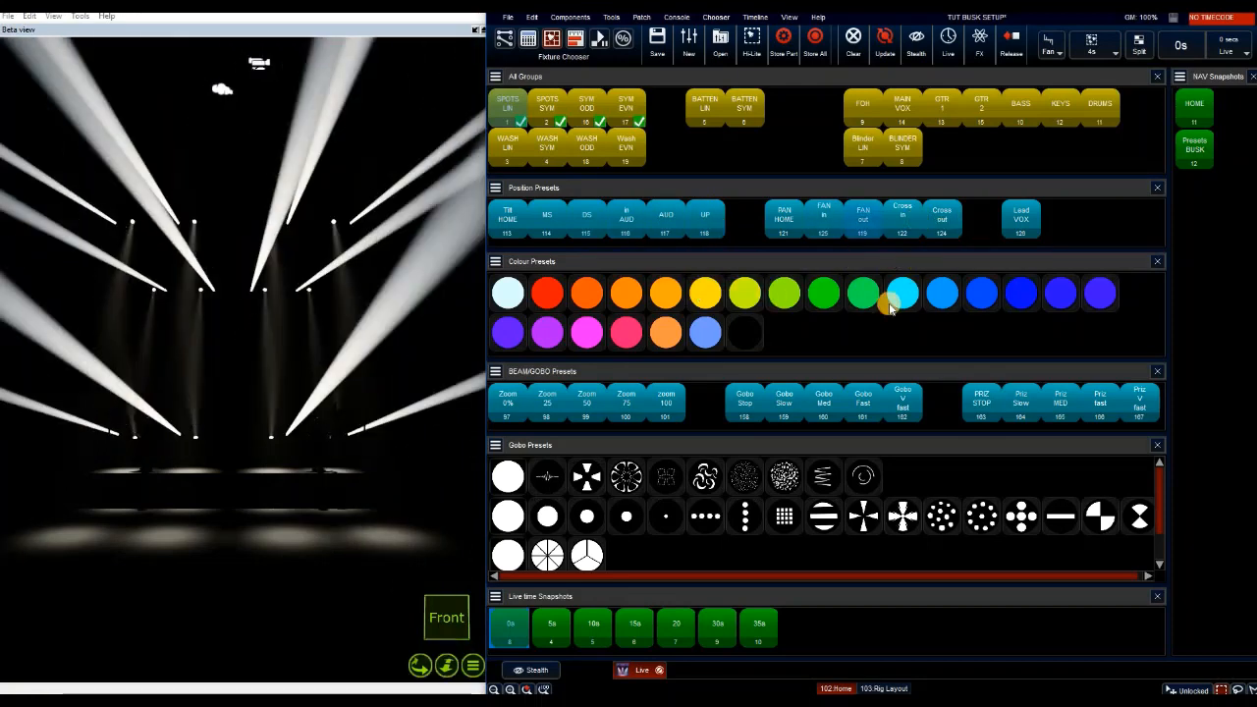
click(905, 222)
click(824, 224)
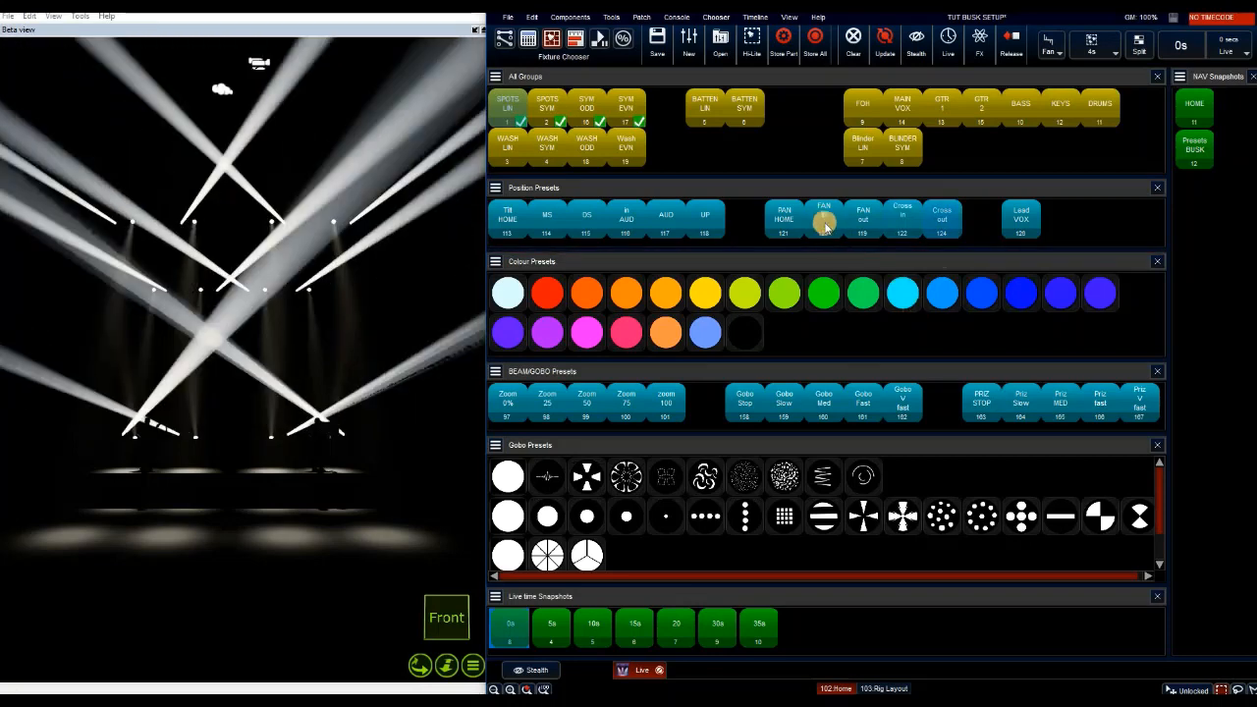
click(864, 218)
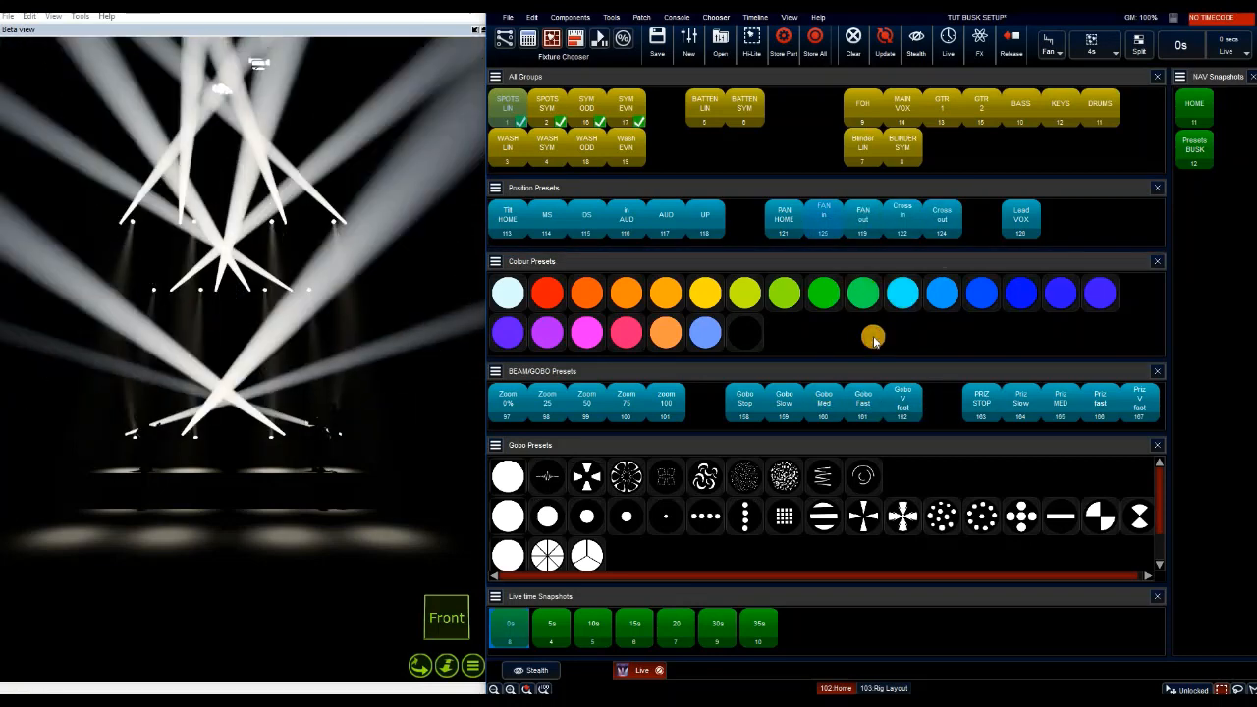
click(913, 224)
click(825, 222)
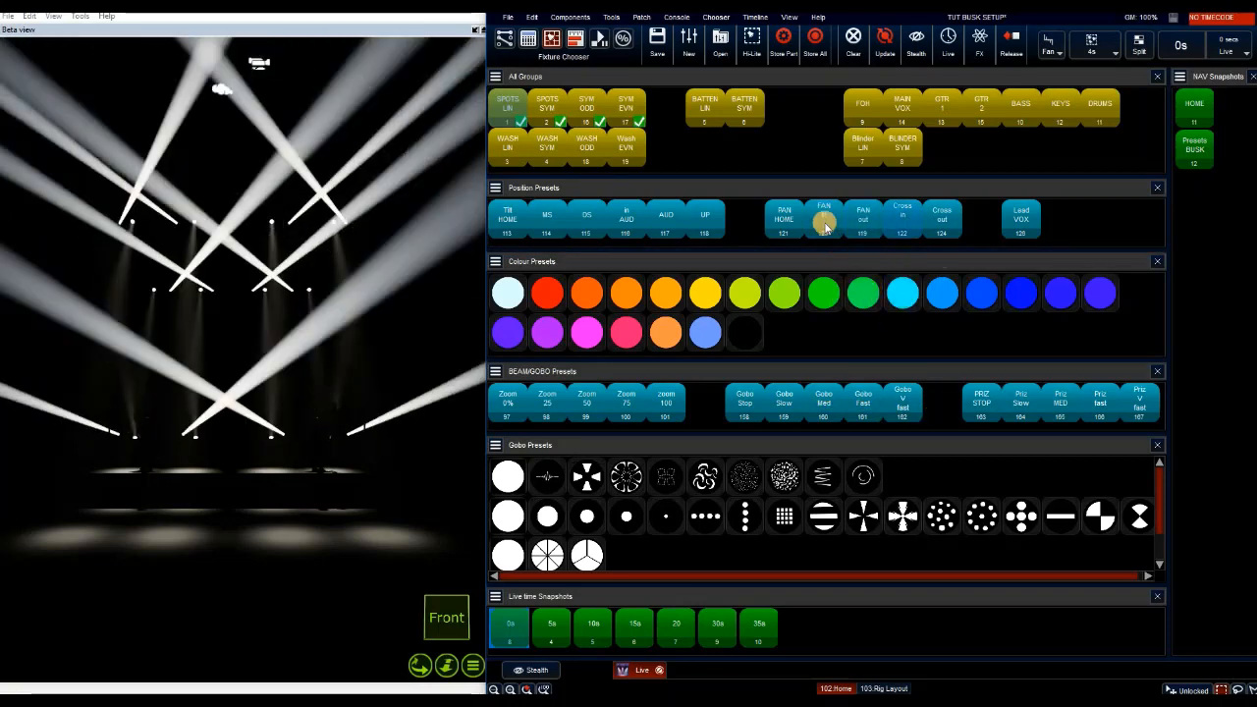
click(945, 218)
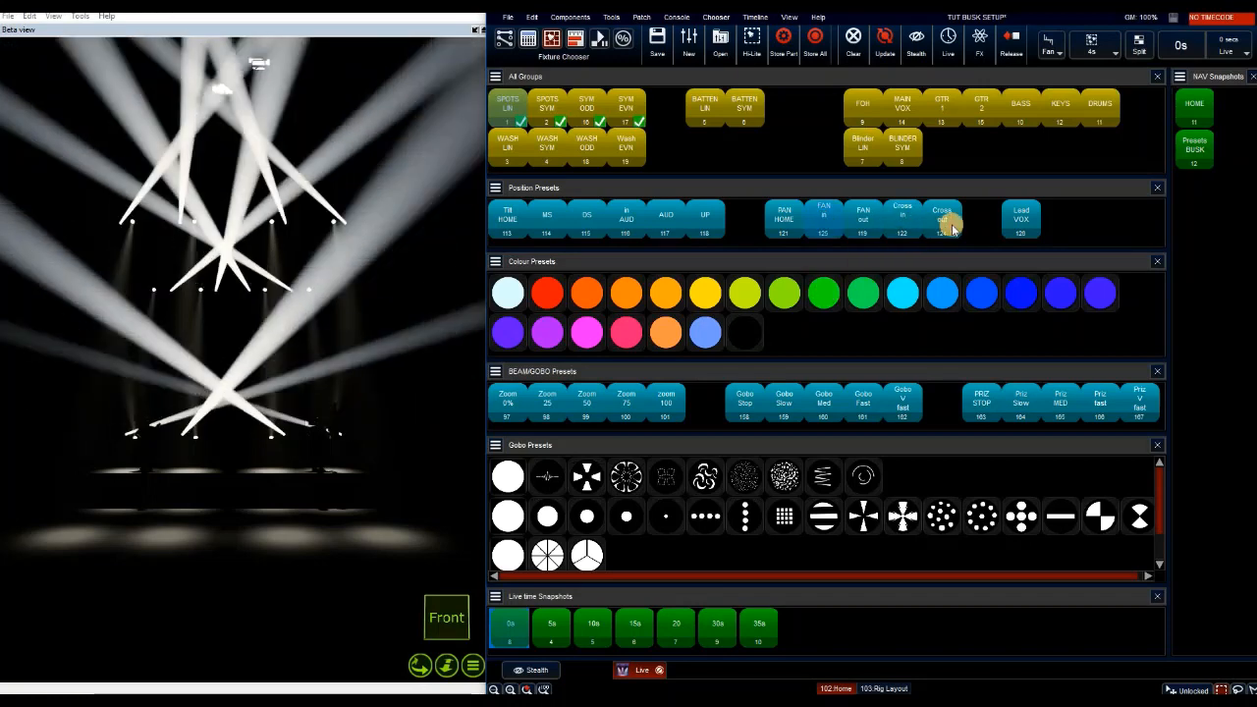
click(864, 228)
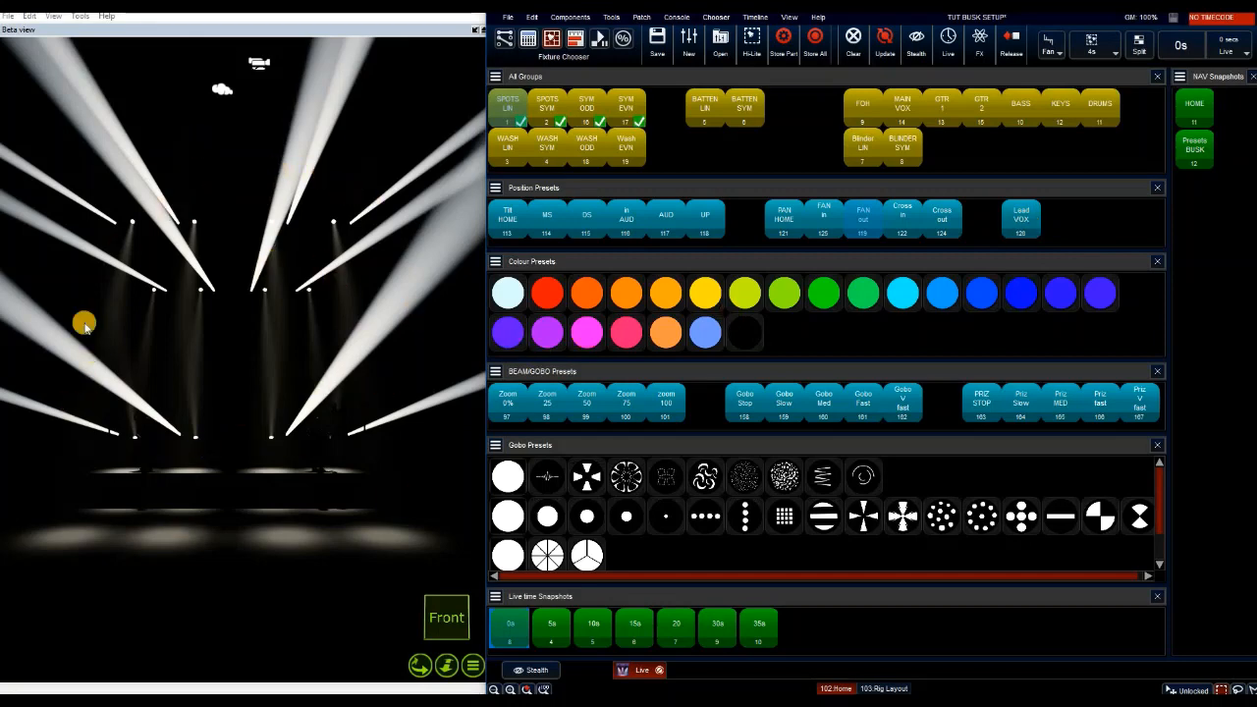
- Apply the Lead VOX position to the spots and vary it with the FAN in, FAN out and Cross out presets
click(1022, 222)
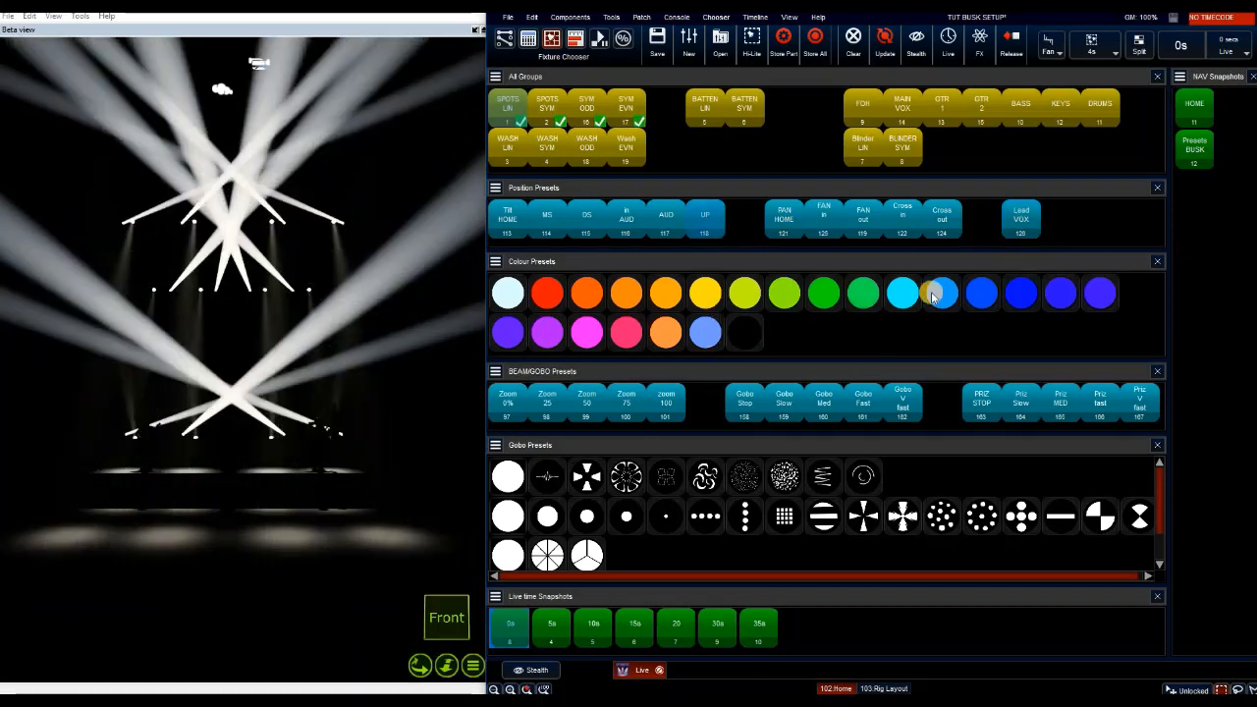
click(821, 219)
click(858, 226)
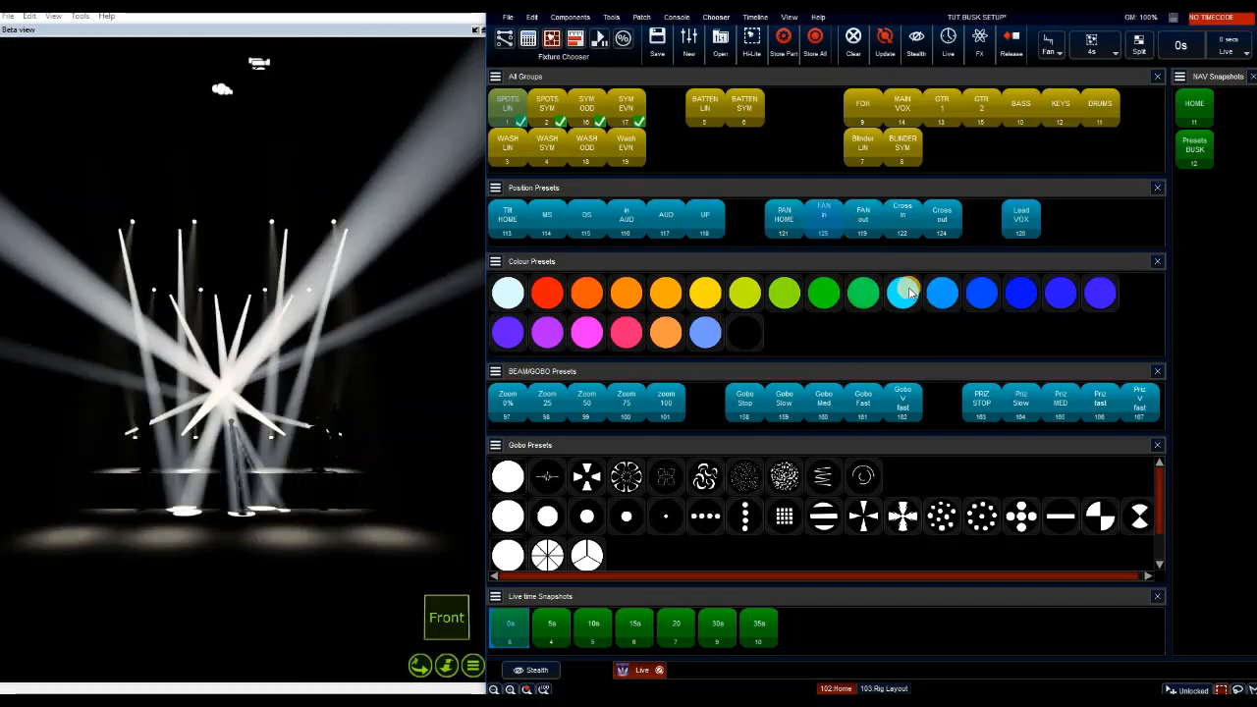
click(853, 222)
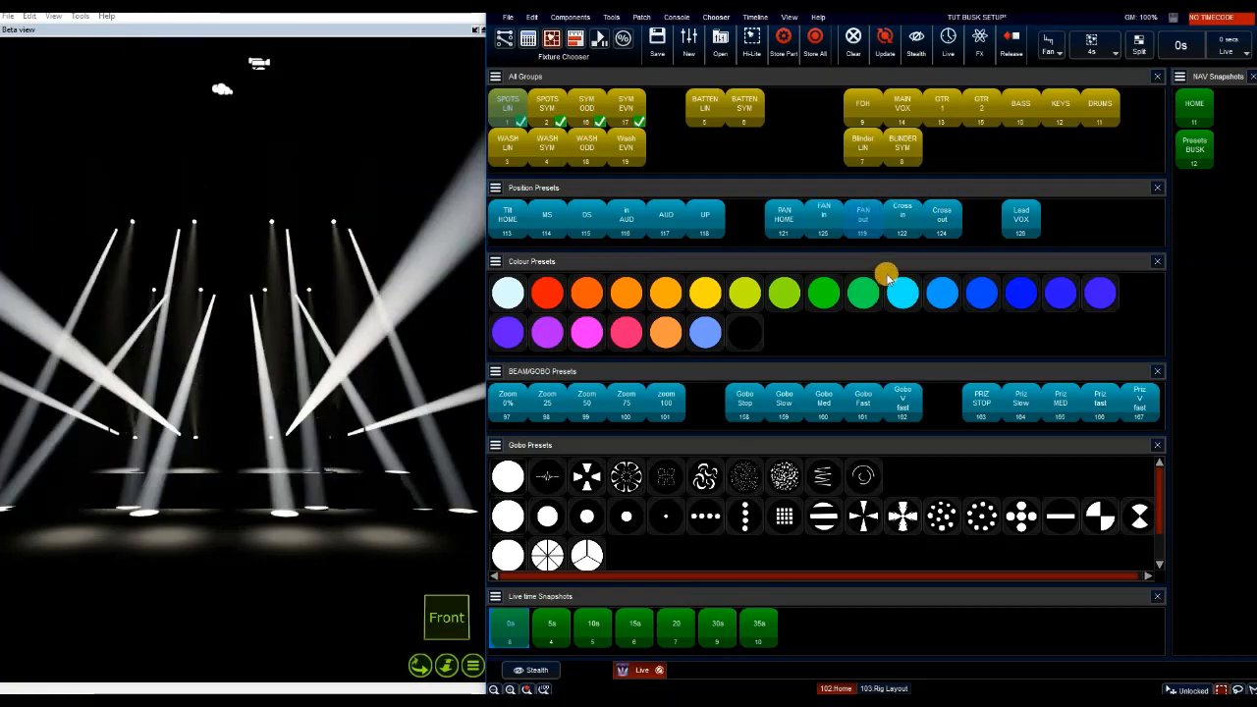
click(944, 222)
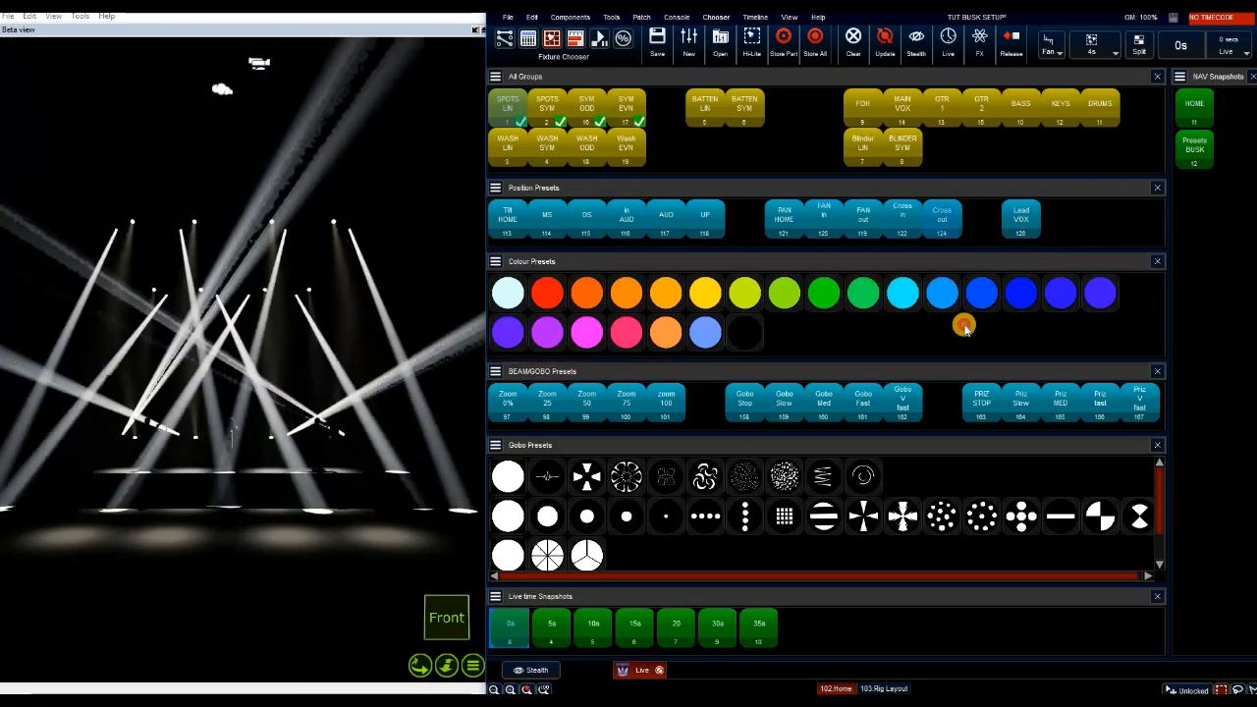
- Return the spots to the Lead VOX position and colour them red
click(1025, 226)
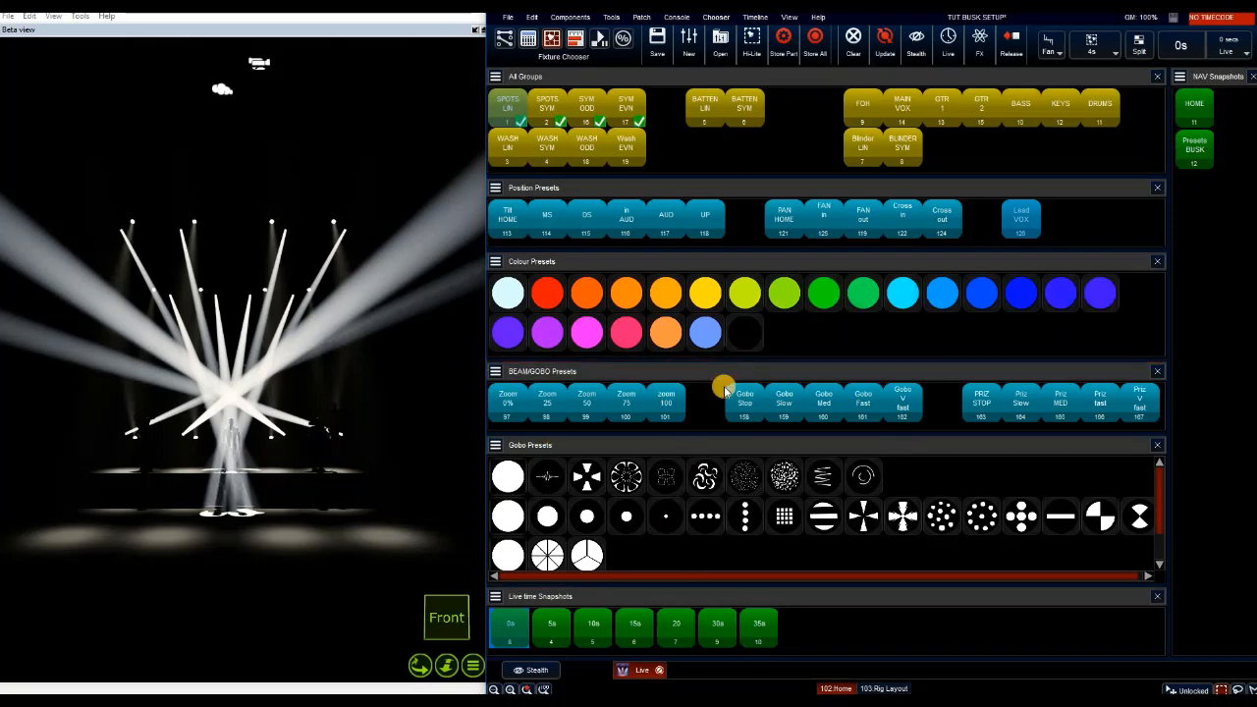
click(555, 300)
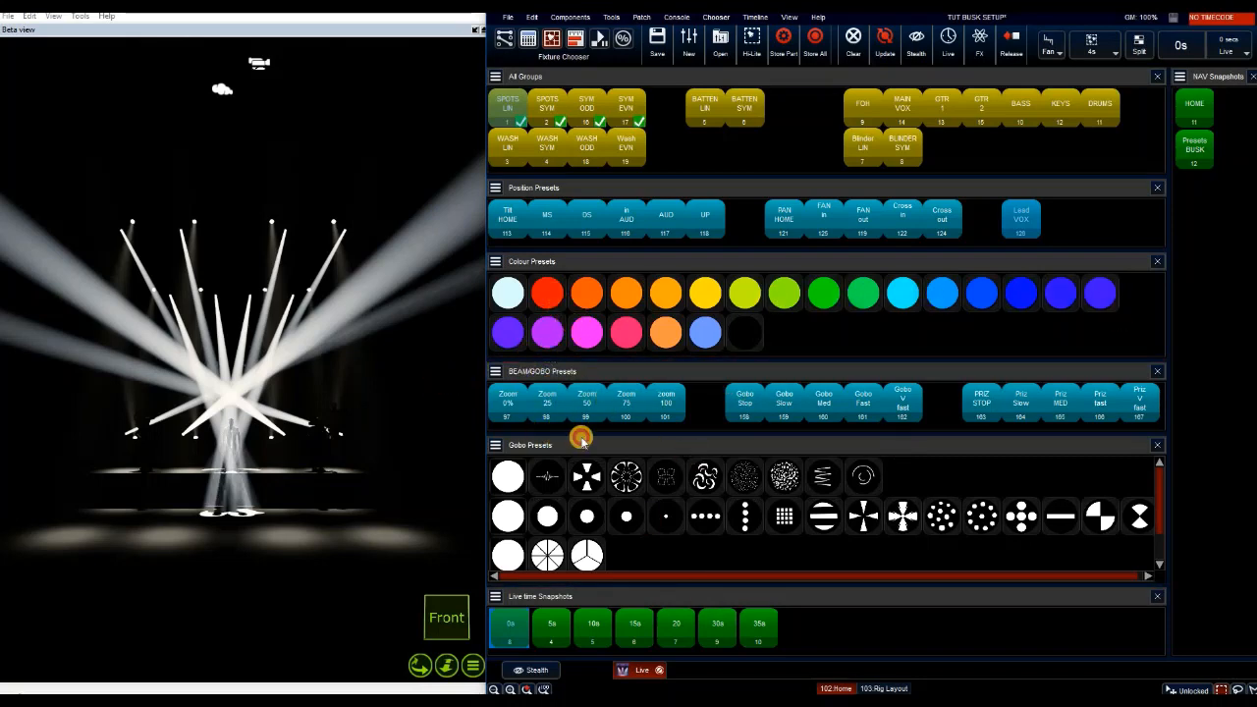
- Take the washes through orange to yellow with the UP tilt, and colour the battens blue-violet
click(522, 152)
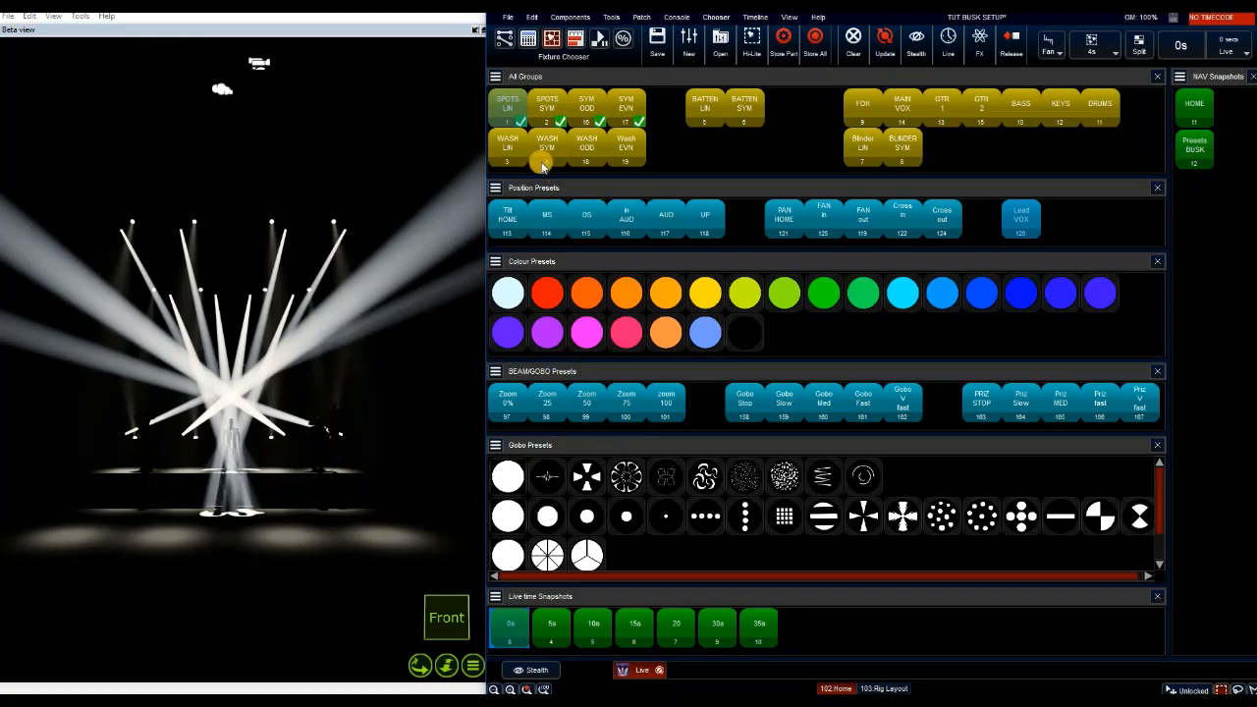
click(632, 298)
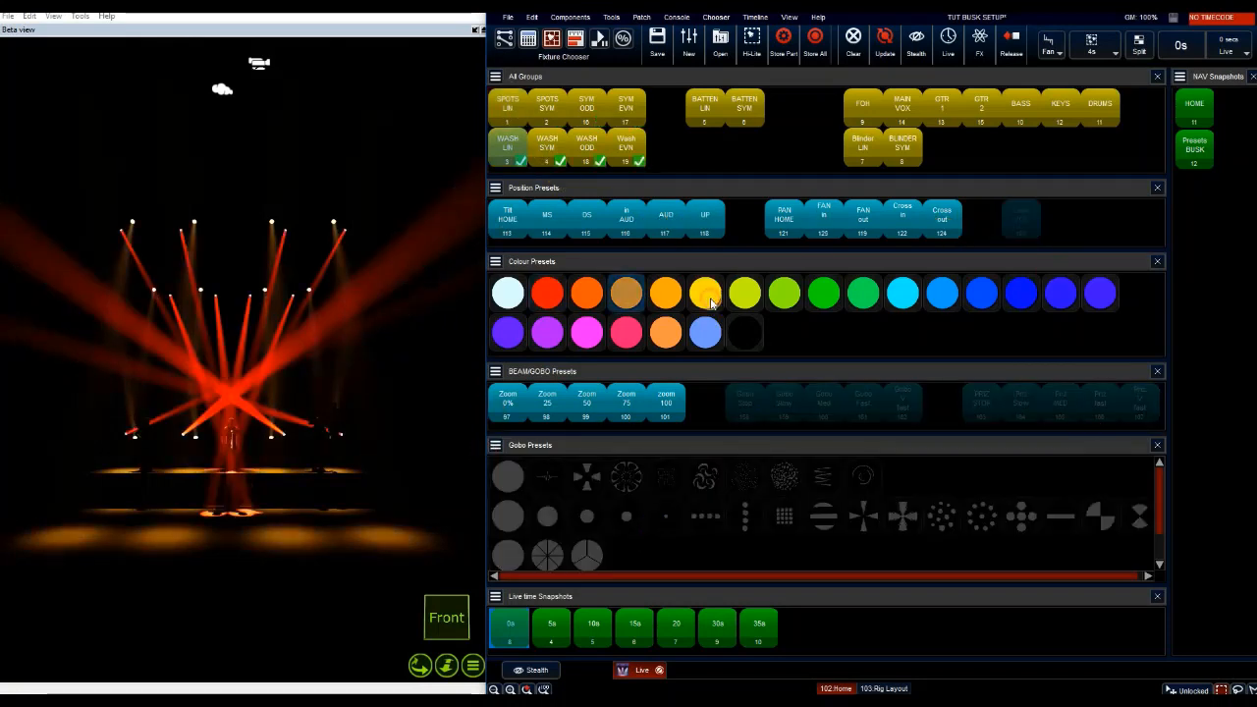
click(628, 408)
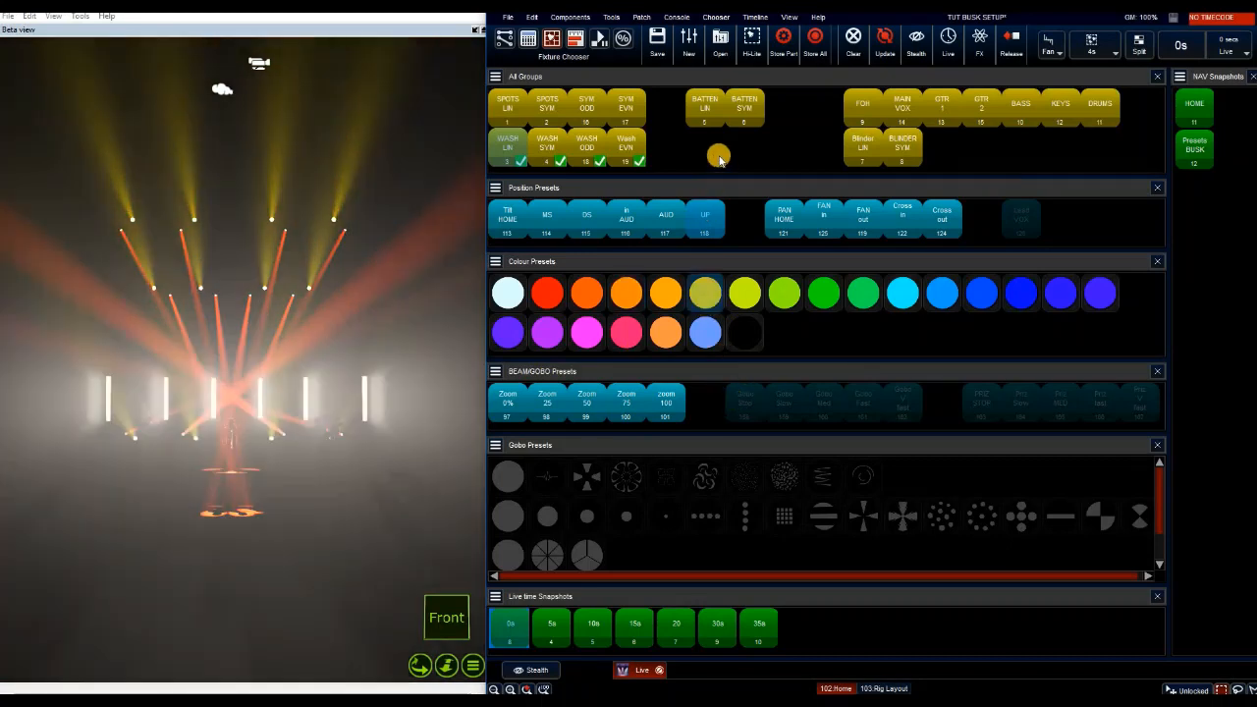
click(704, 111)
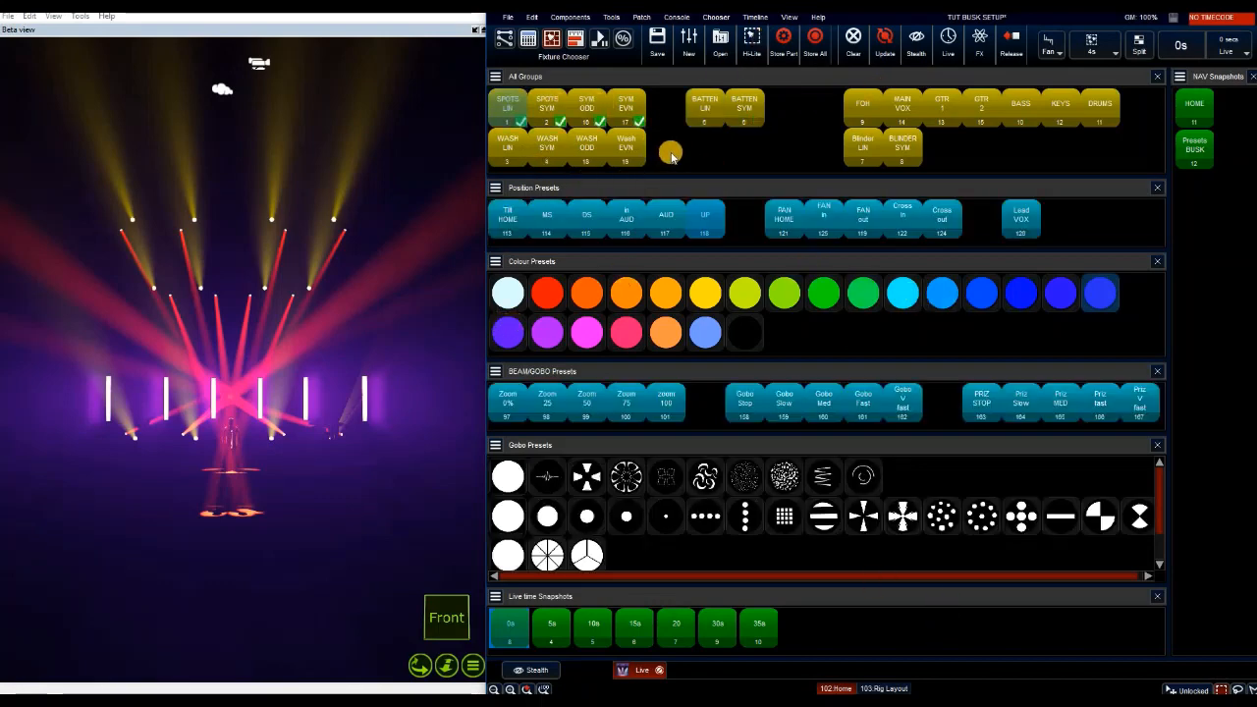
- With the spots and washes both selected, run through the zoom presets between 0% and 75 and finish on Zoom 50
click(636, 286)
click(593, 553)
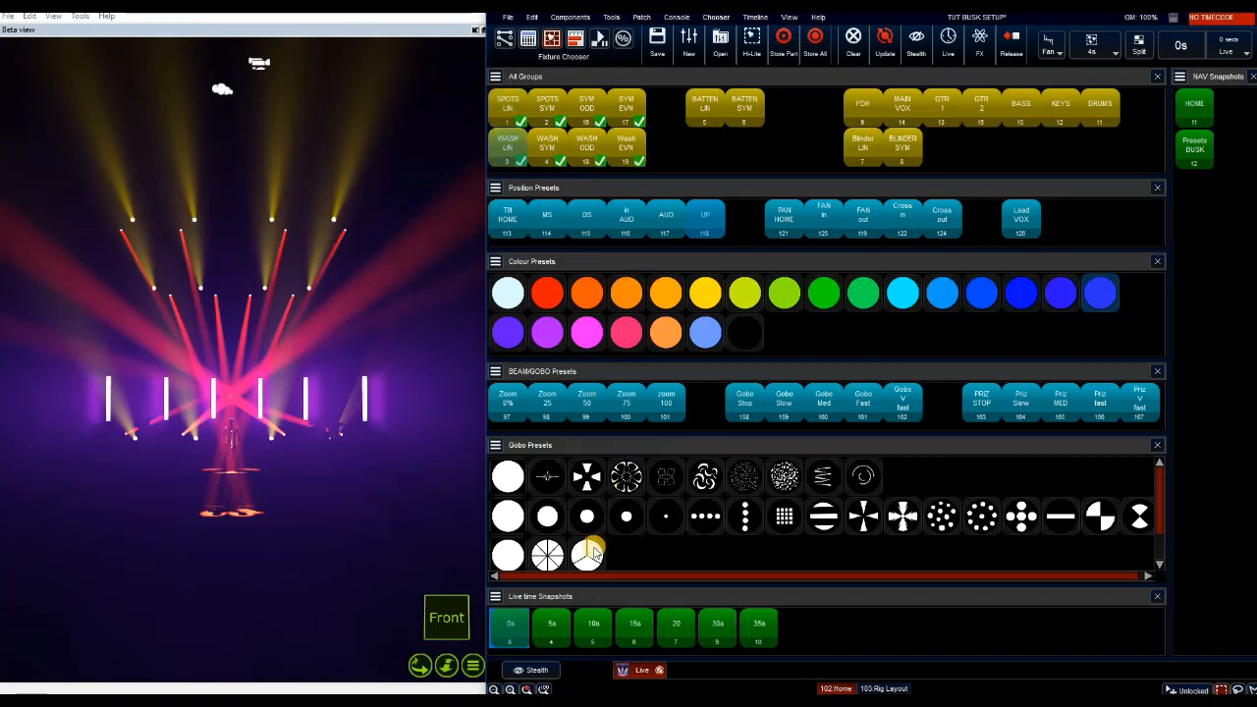
click(504, 403)
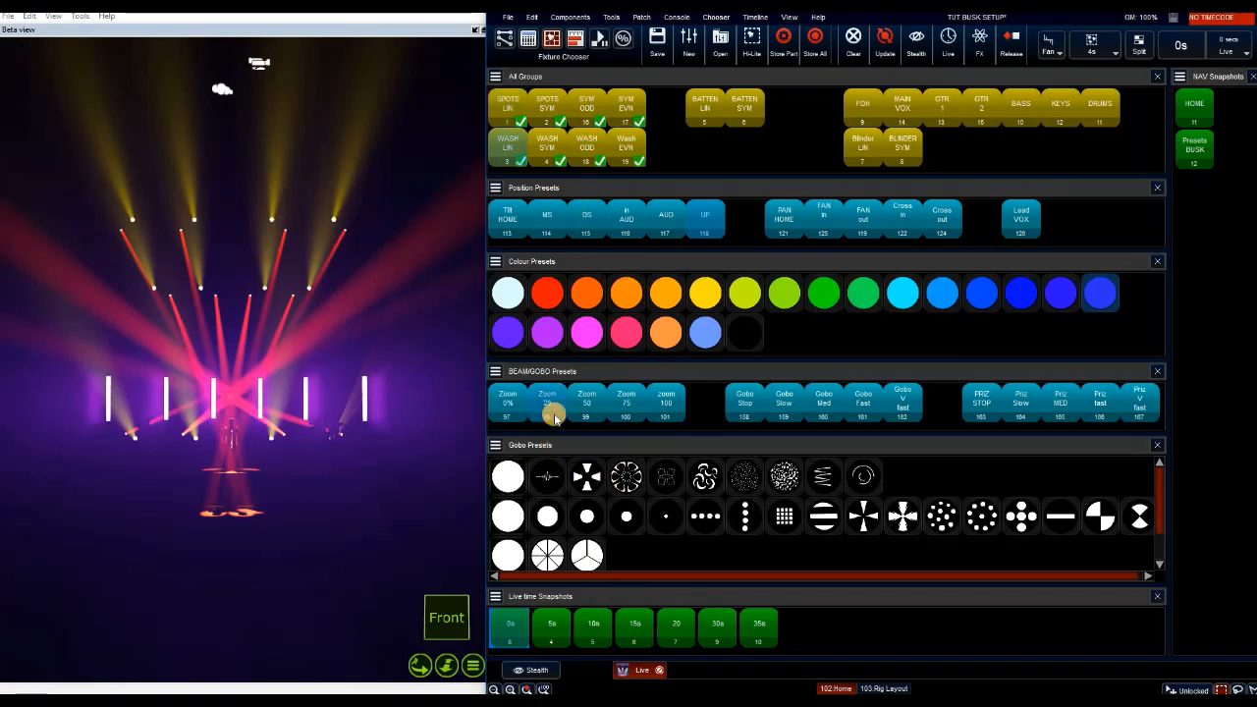
click(586, 403)
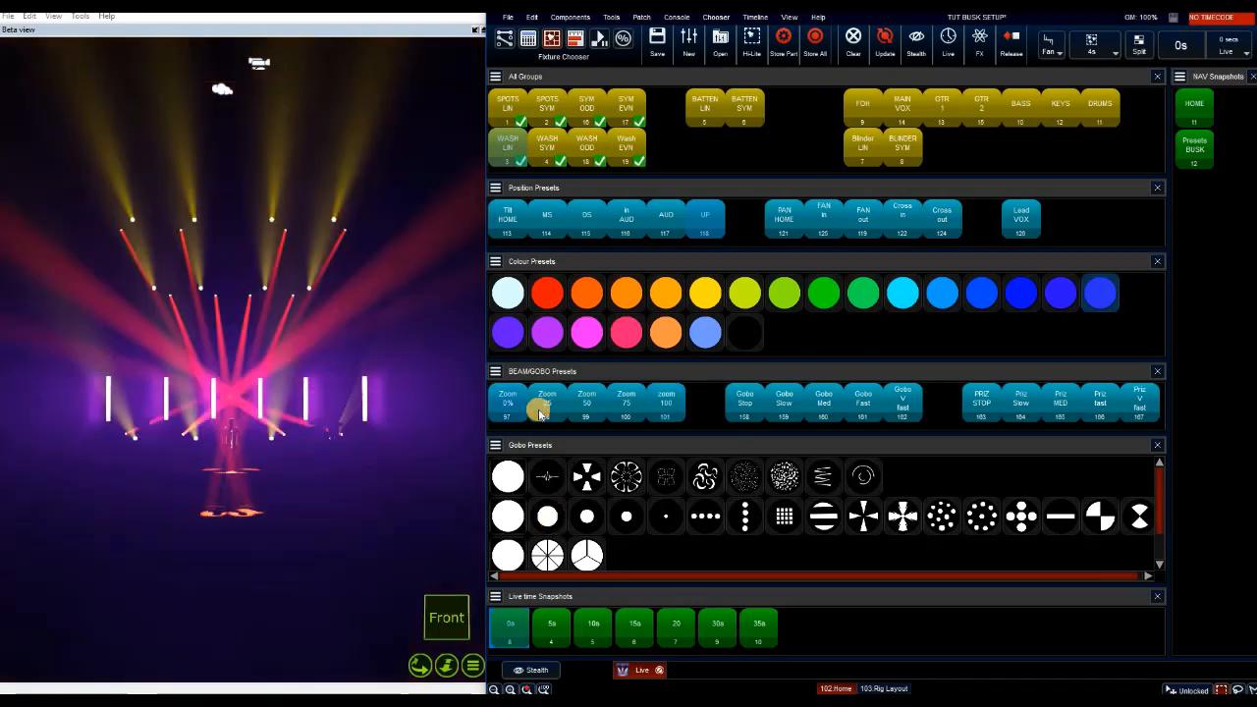
click(629, 413)
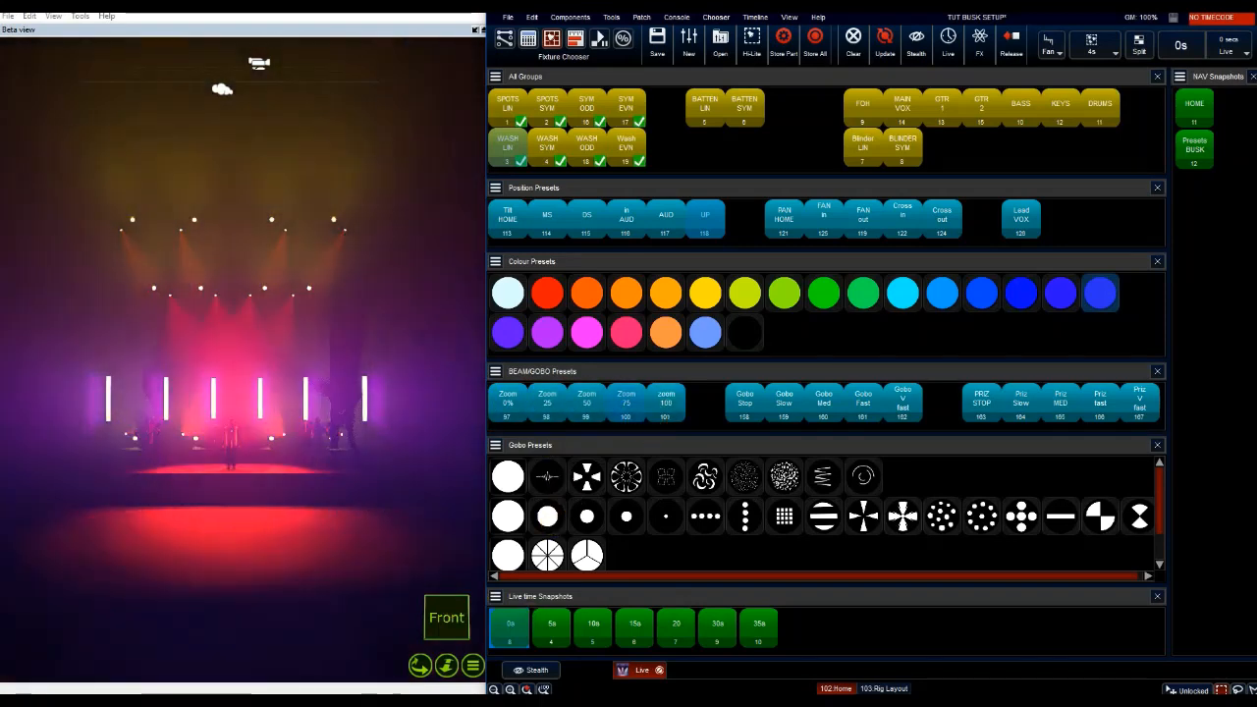
click(502, 556)
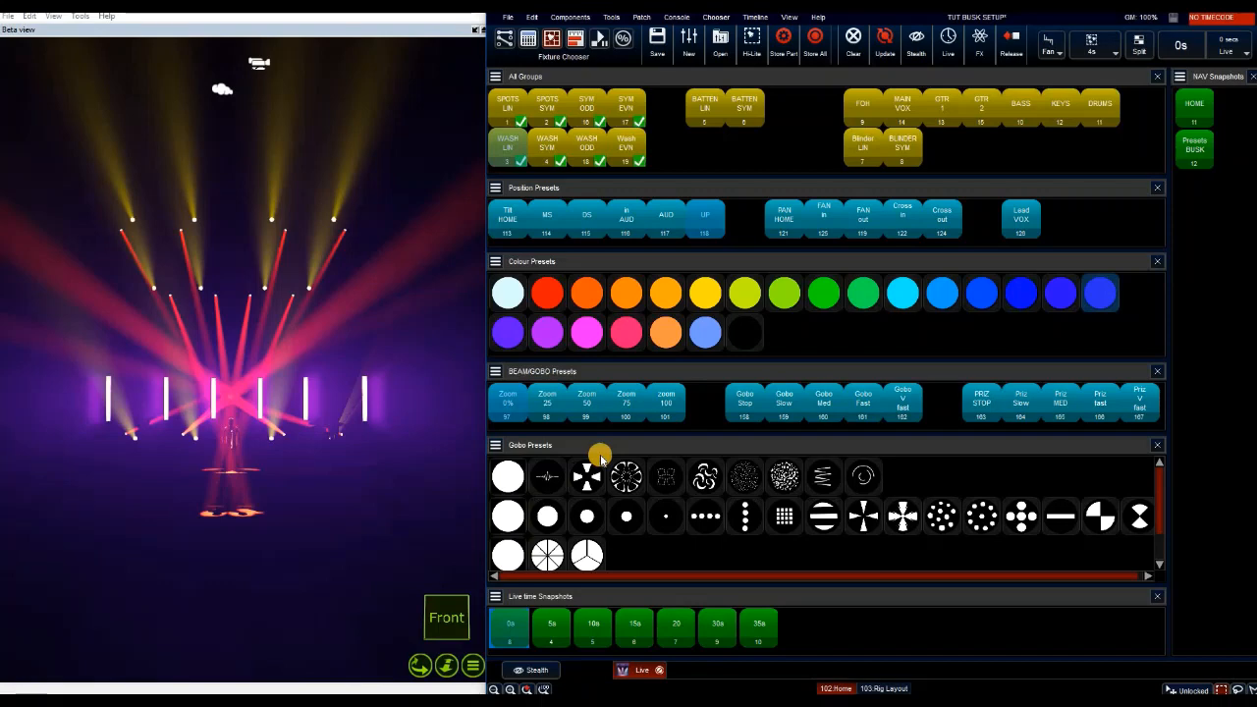
click(588, 411)
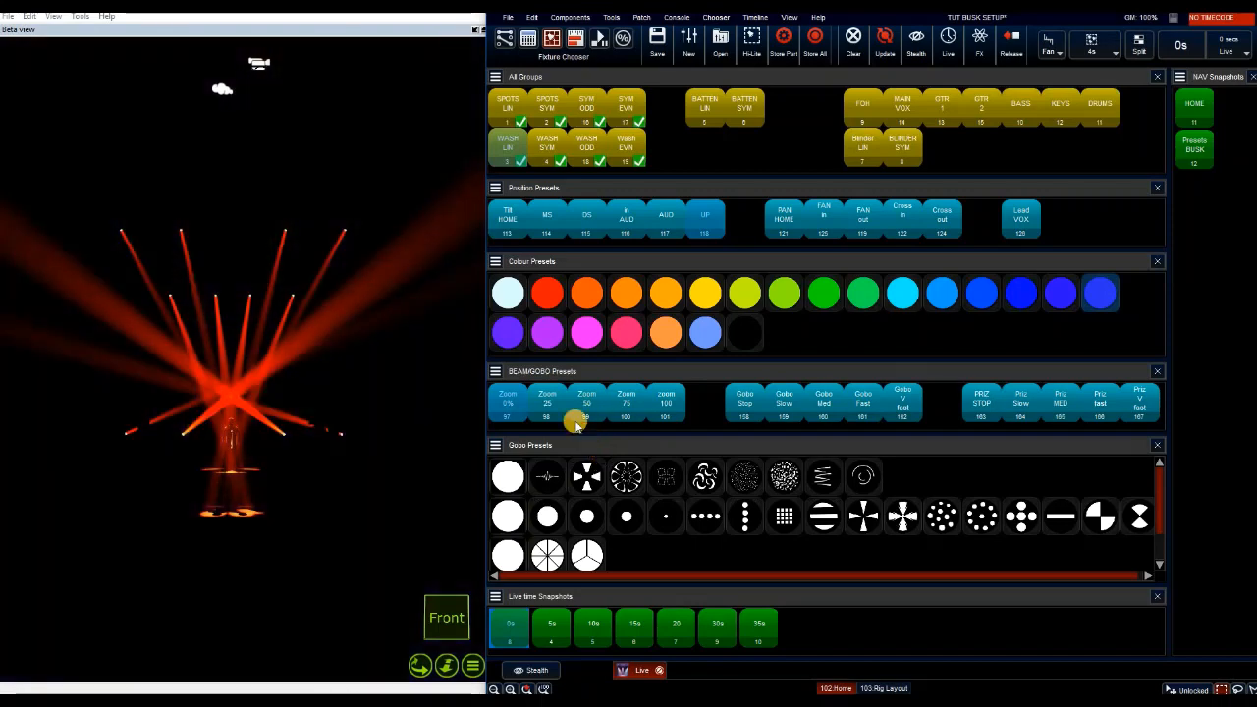
- Give the spots the second gobo of the first row and set the selected fixtures to white with the DS tilt
click(525, 481)
click(547, 476)
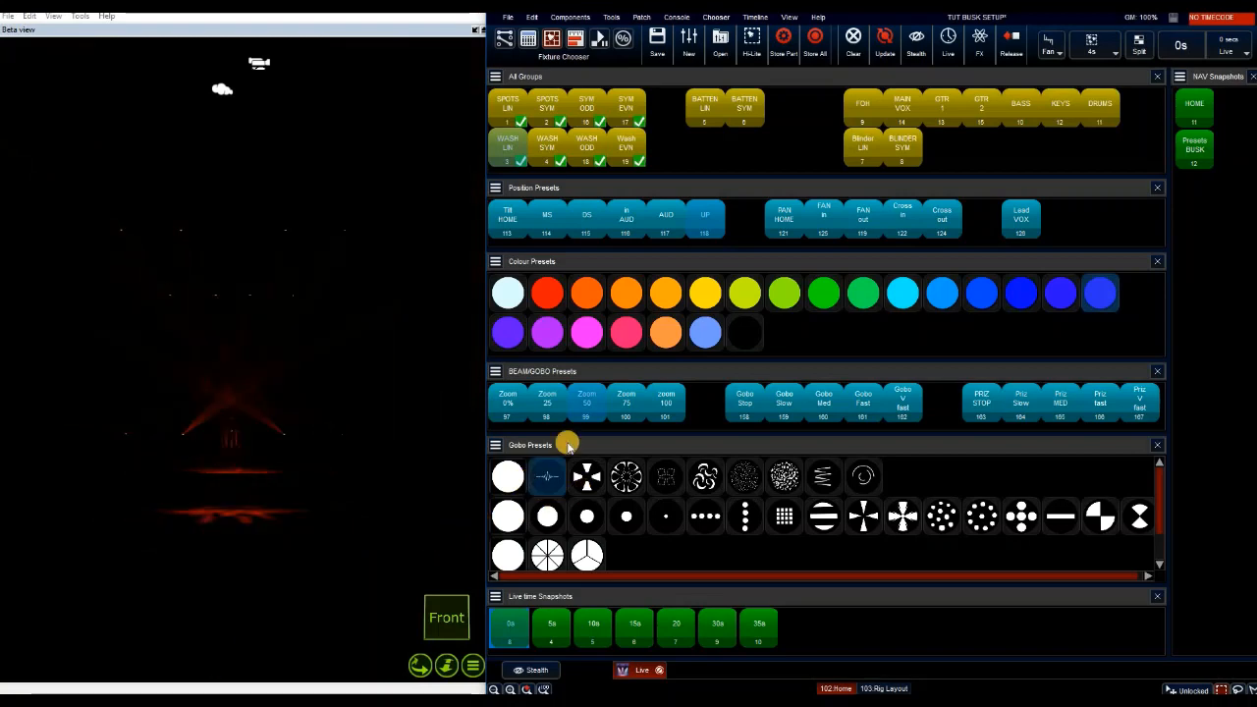
click(503, 301)
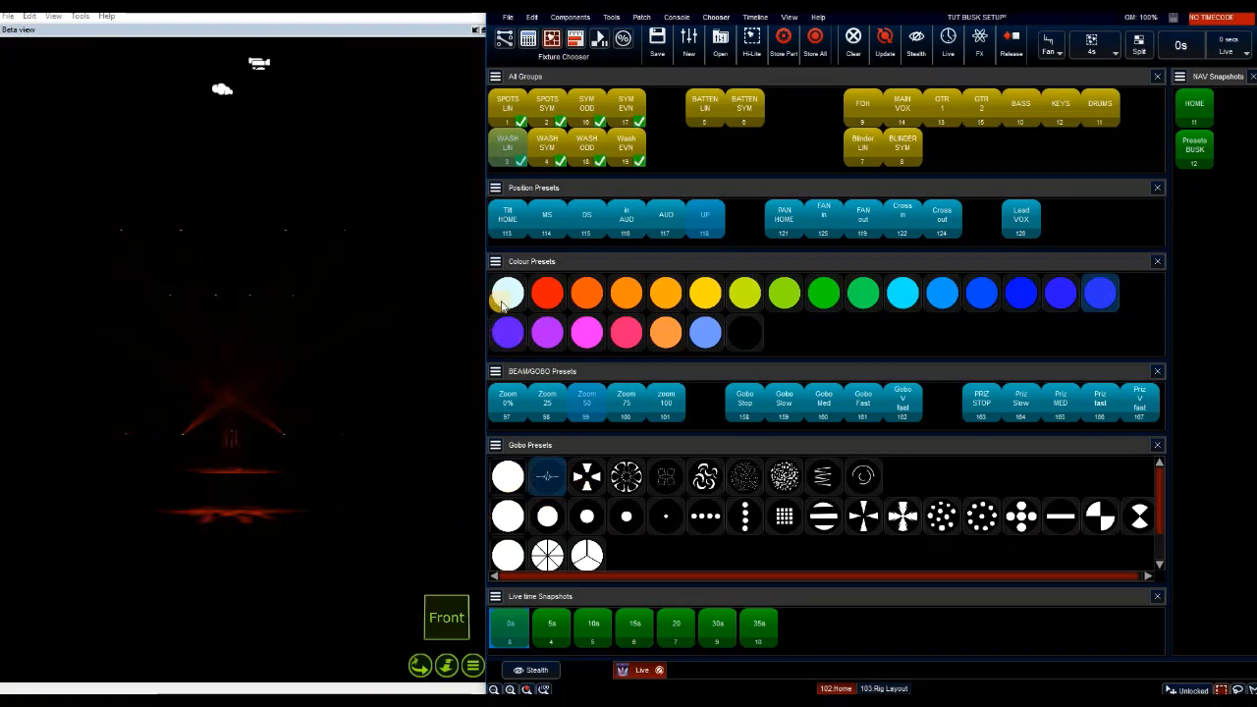
click(588, 224)
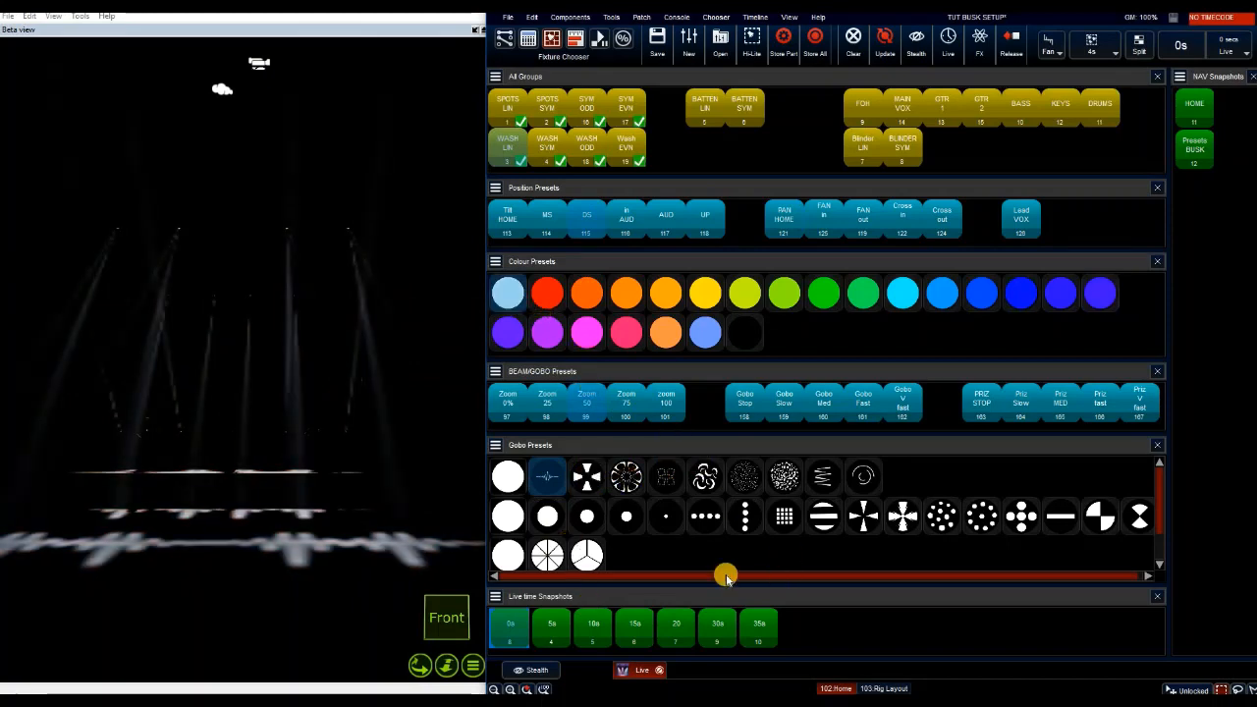
- Step the spots through the remaining patterns of the first gobo row and return to the open gobo
click(587, 476)
click(629, 479)
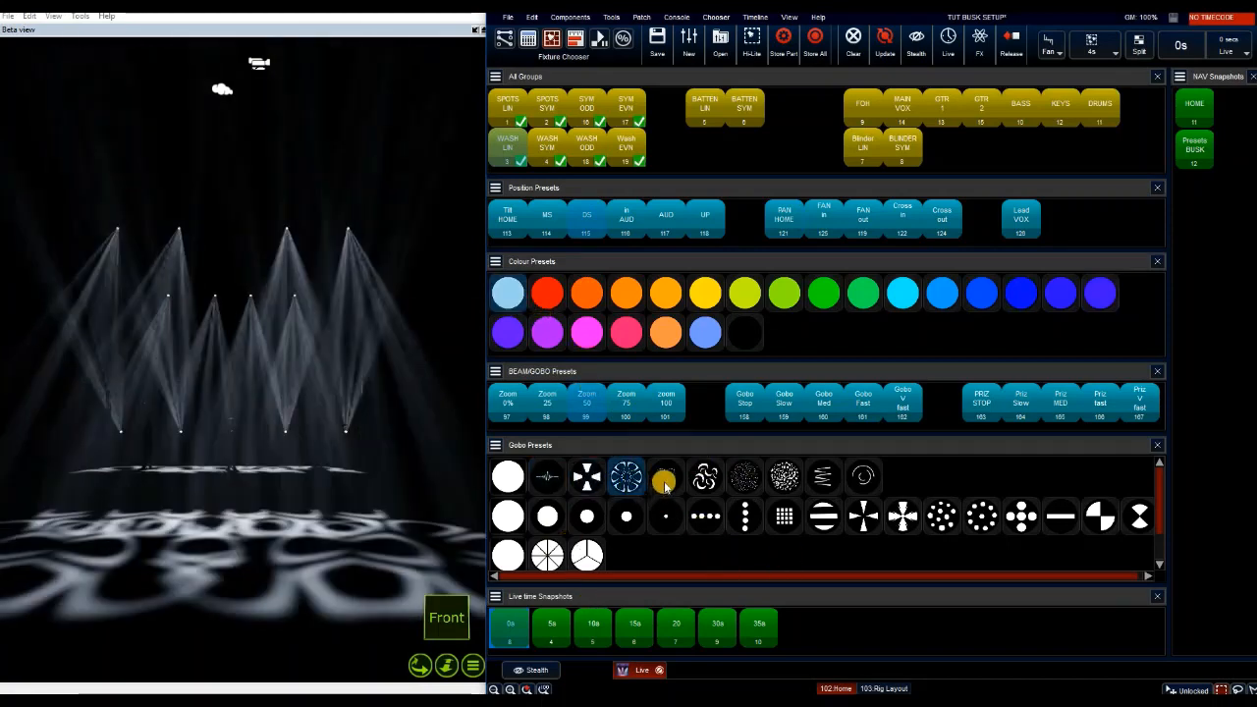
click(665, 476)
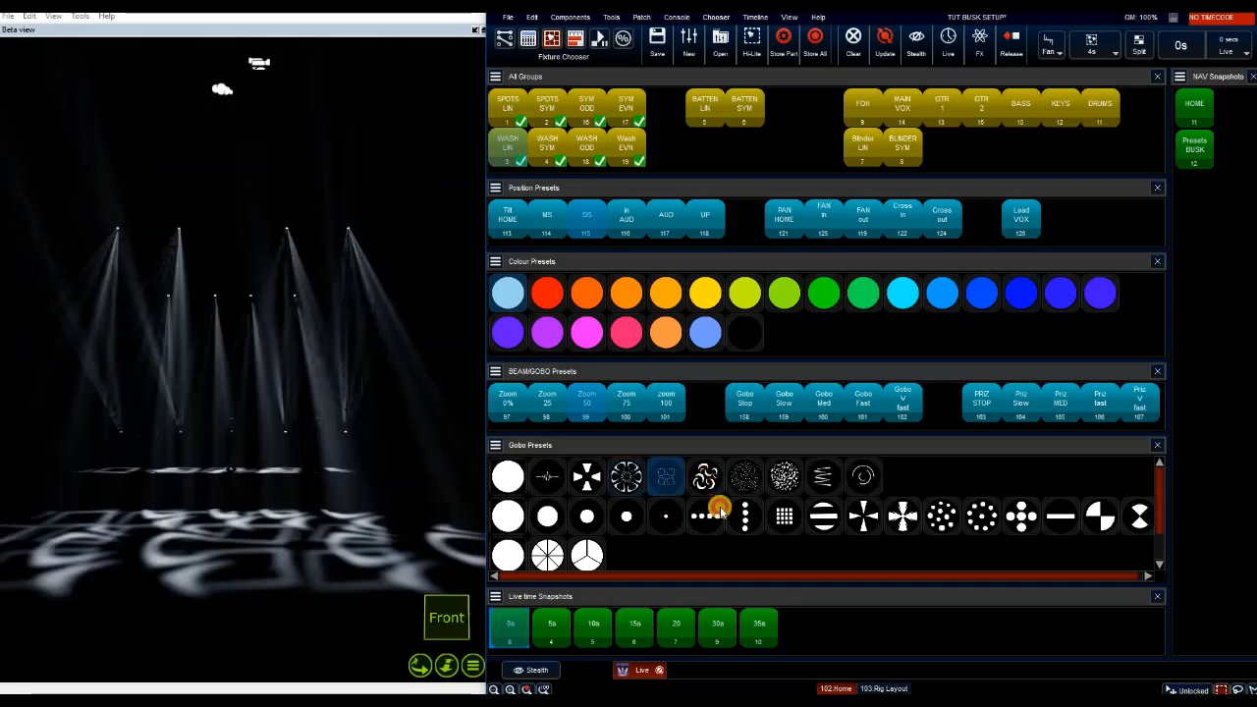
click(705, 476)
click(745, 477)
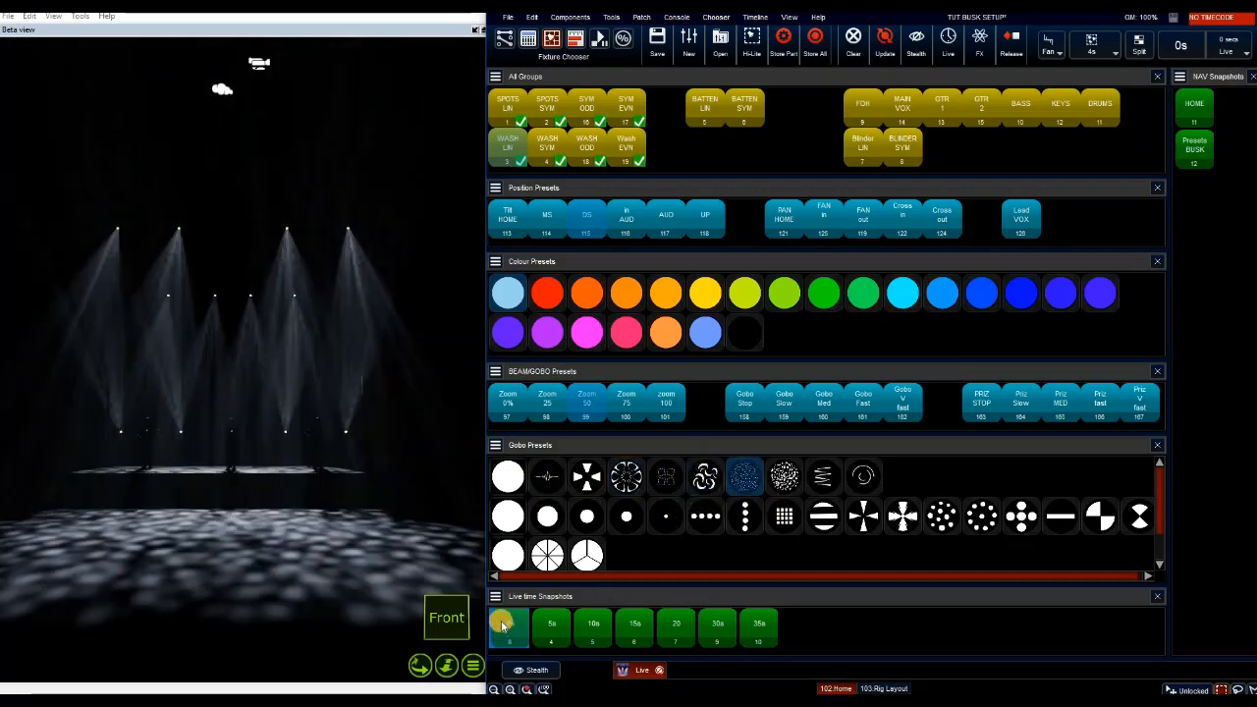
click(506, 624)
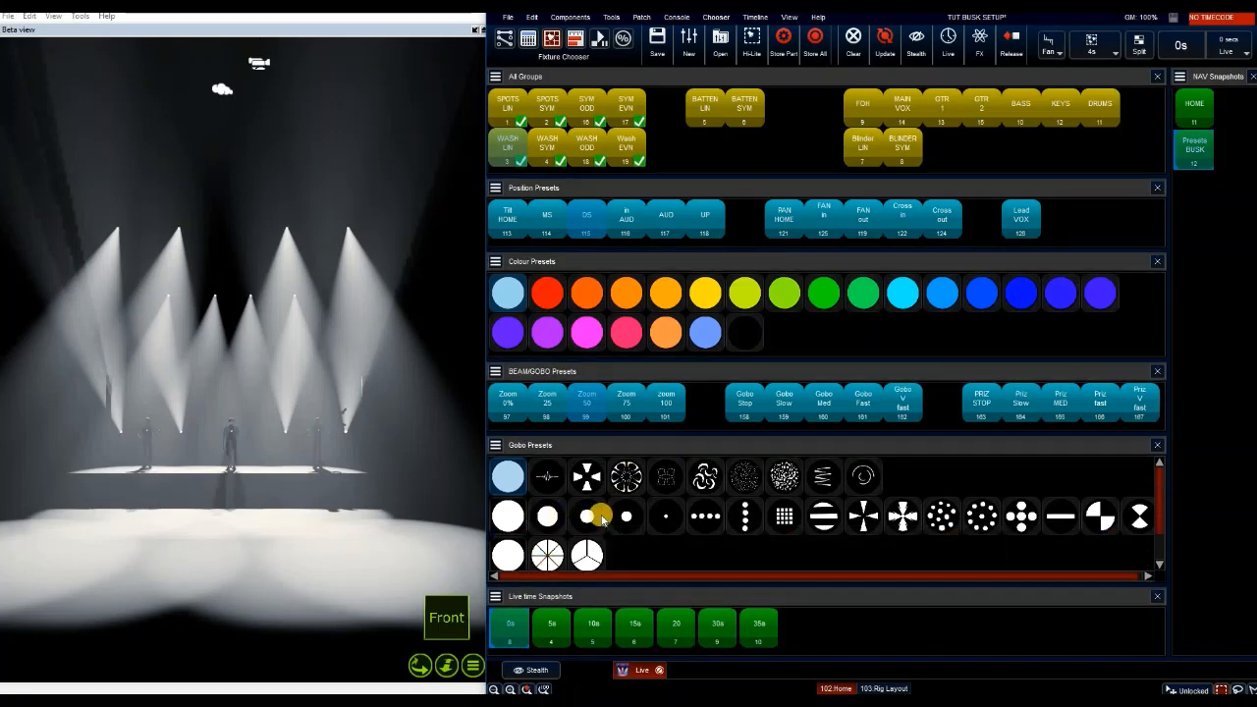
- Try the dot and dotted-line gobos of the second row, and the segmented-circle presets of the third row, finishing on open
click(547, 517)
click(587, 518)
click(626, 521)
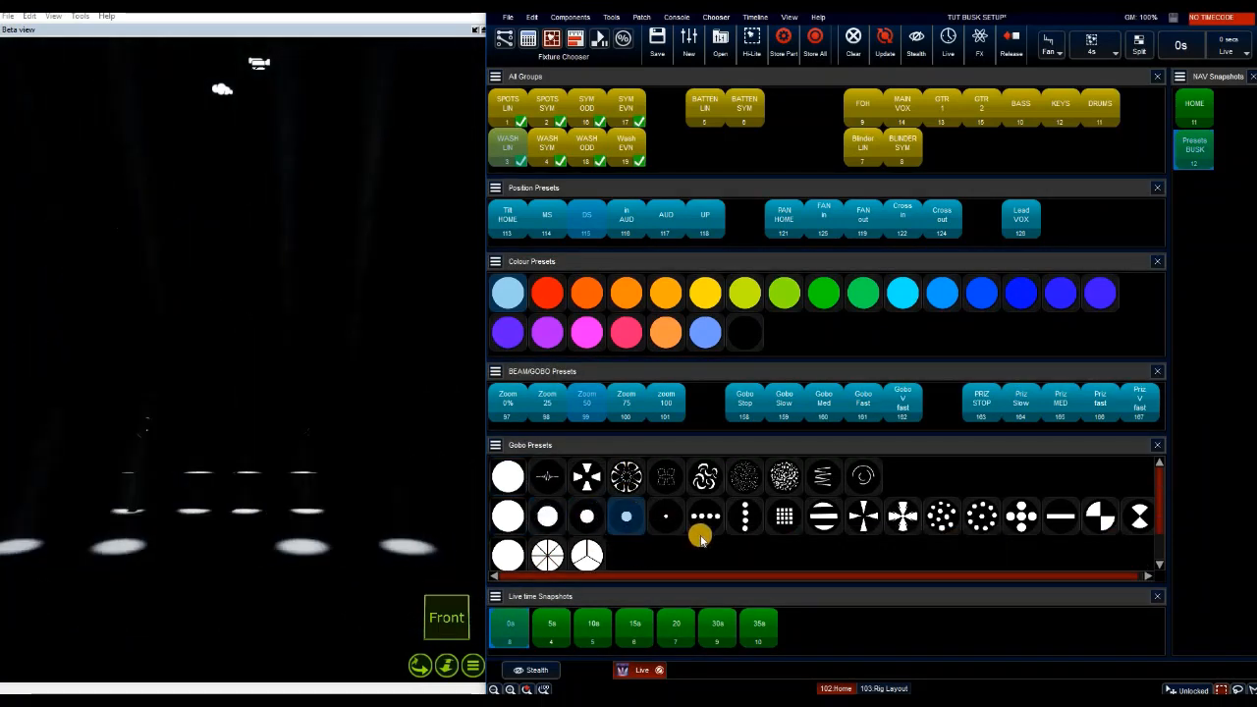
click(707, 518)
click(746, 525)
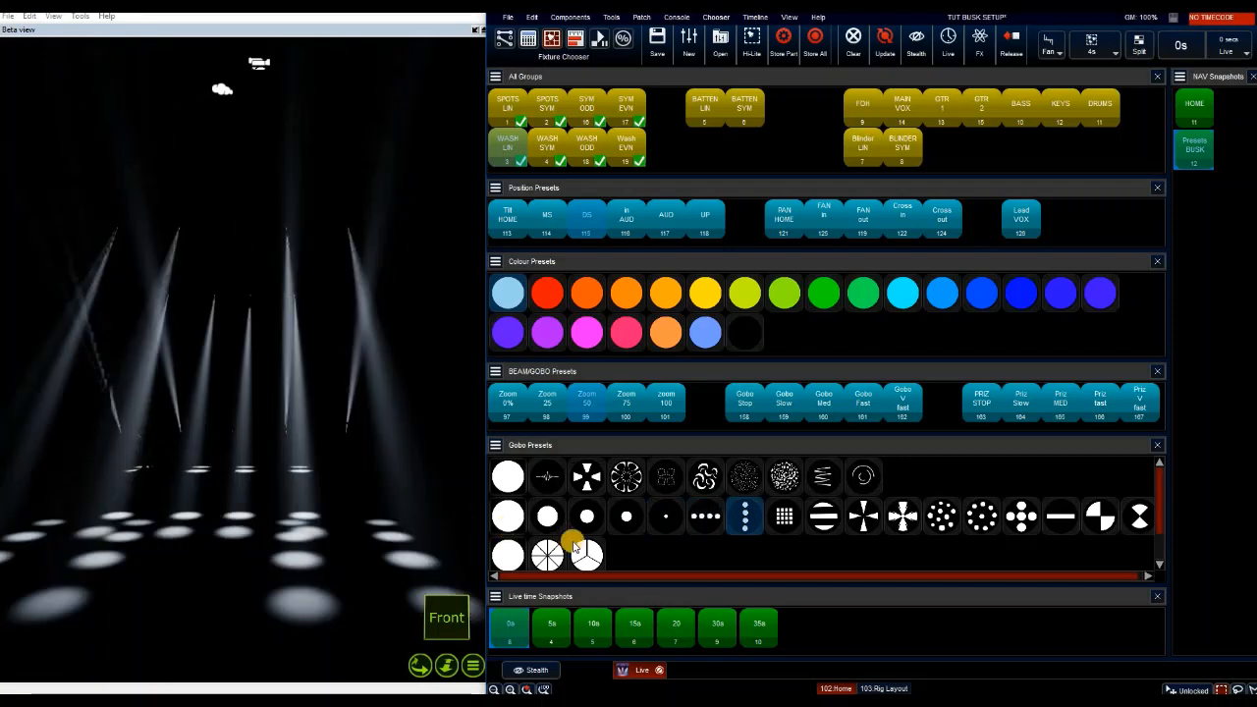
click(547, 555)
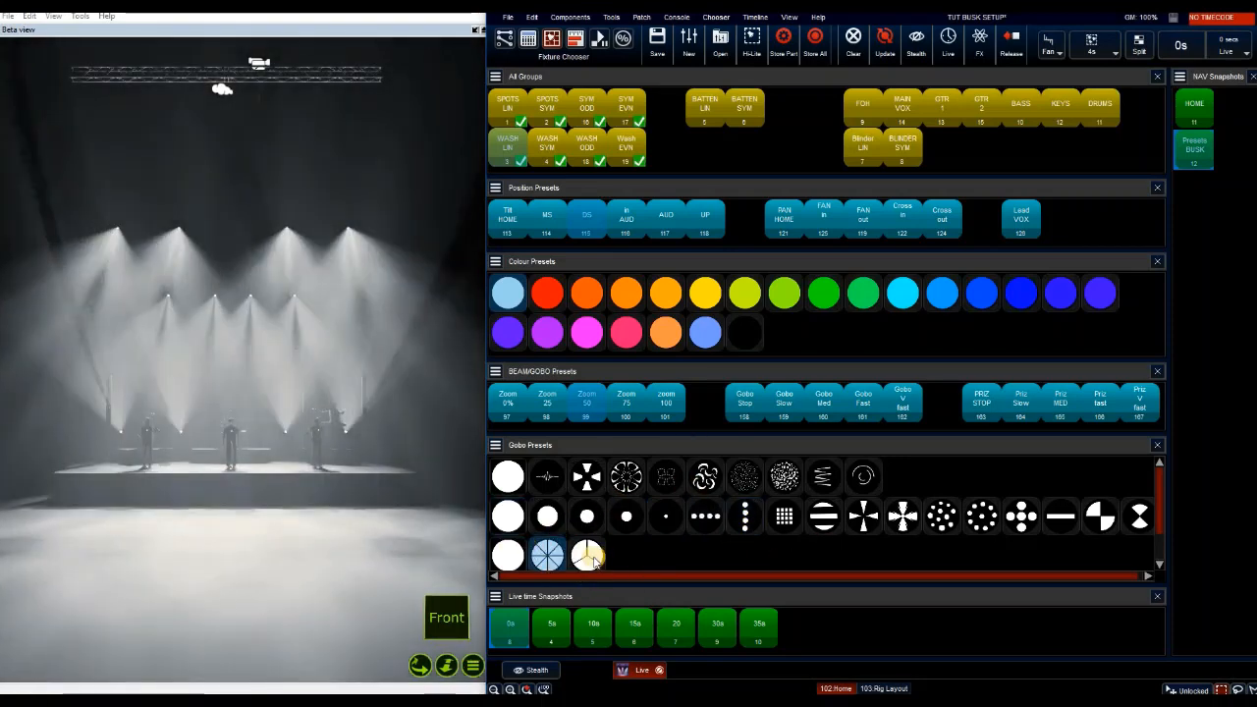
click(584, 556)
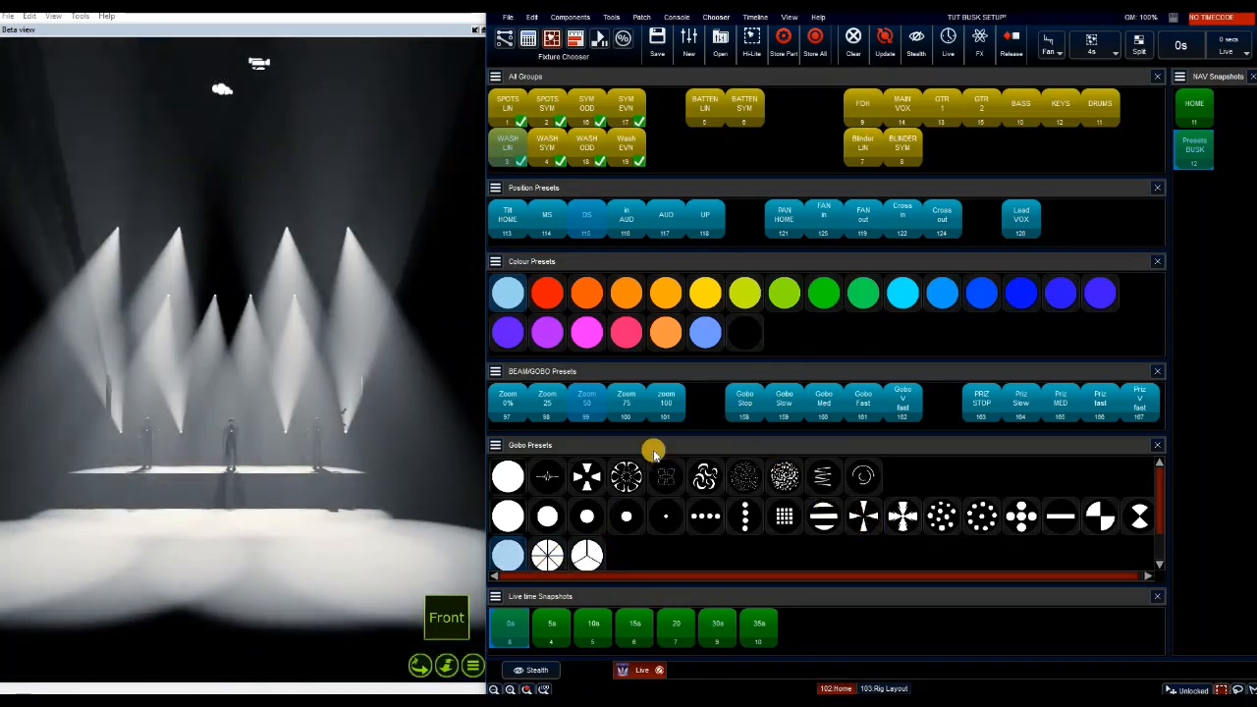
- Apply the four-blade gobo and vary its rotation with the Gobo Slow, Med and V fast presets, finishing on Gobo Stop
click(587, 485)
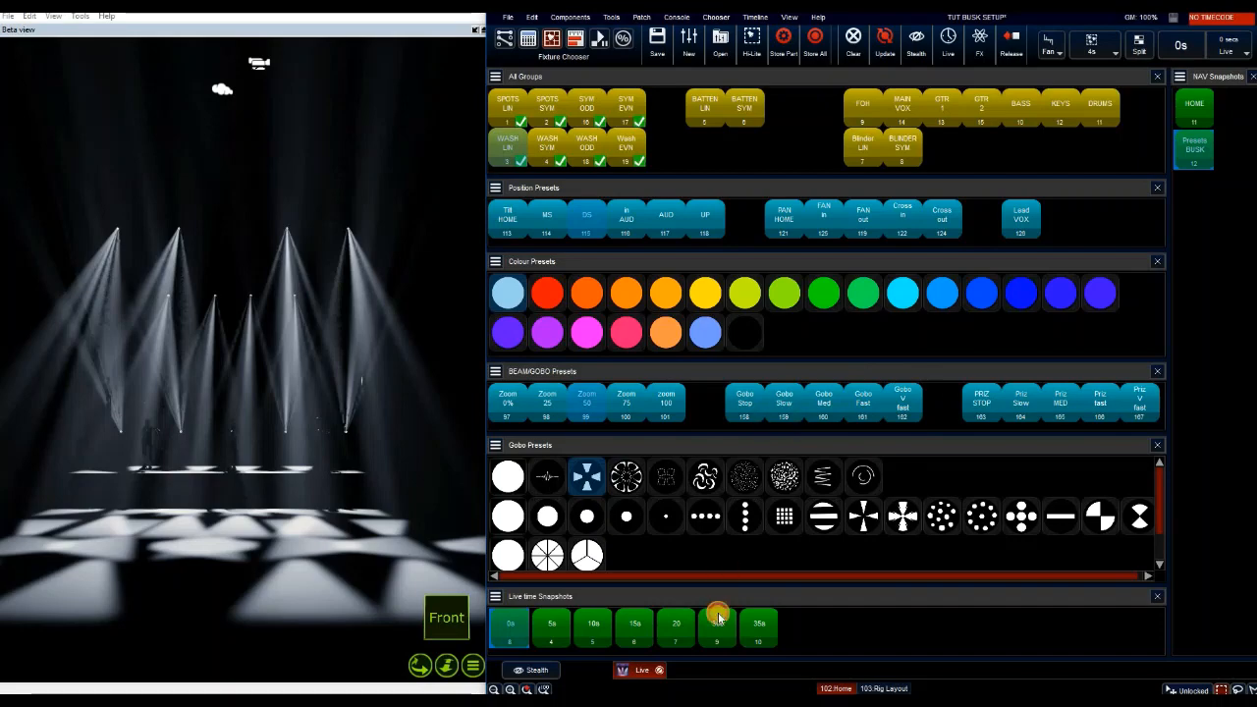
click(787, 400)
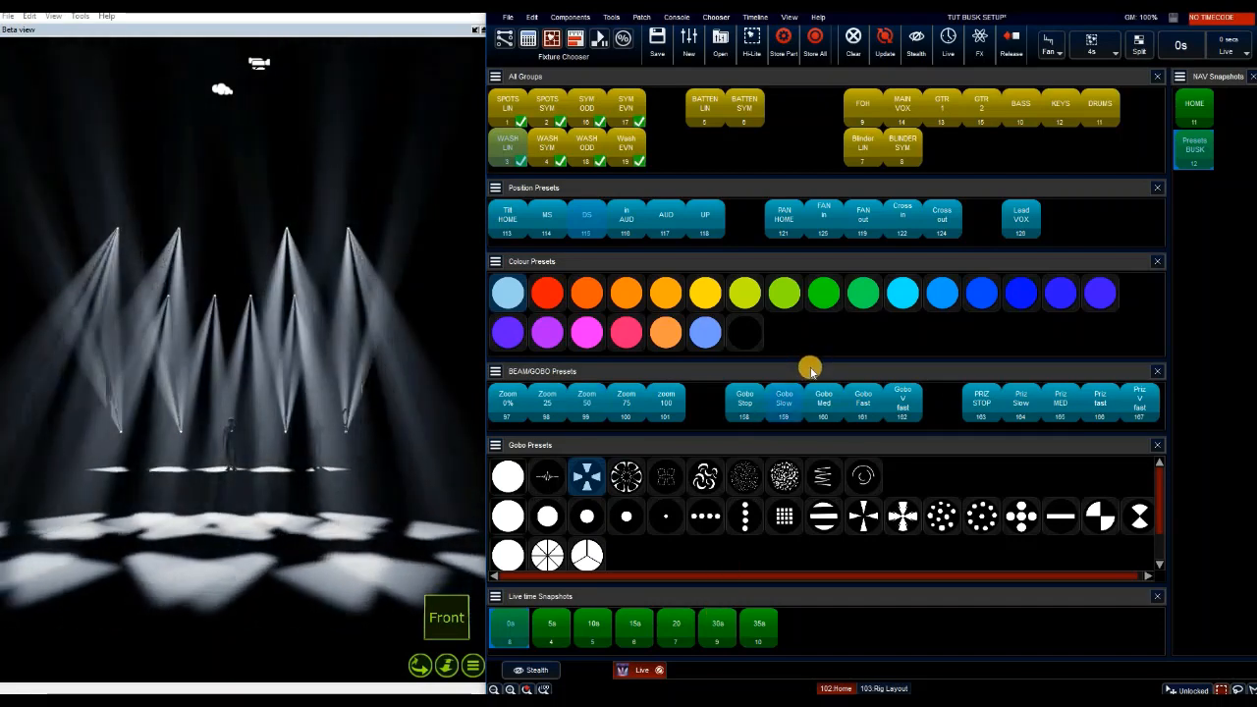
click(817, 400)
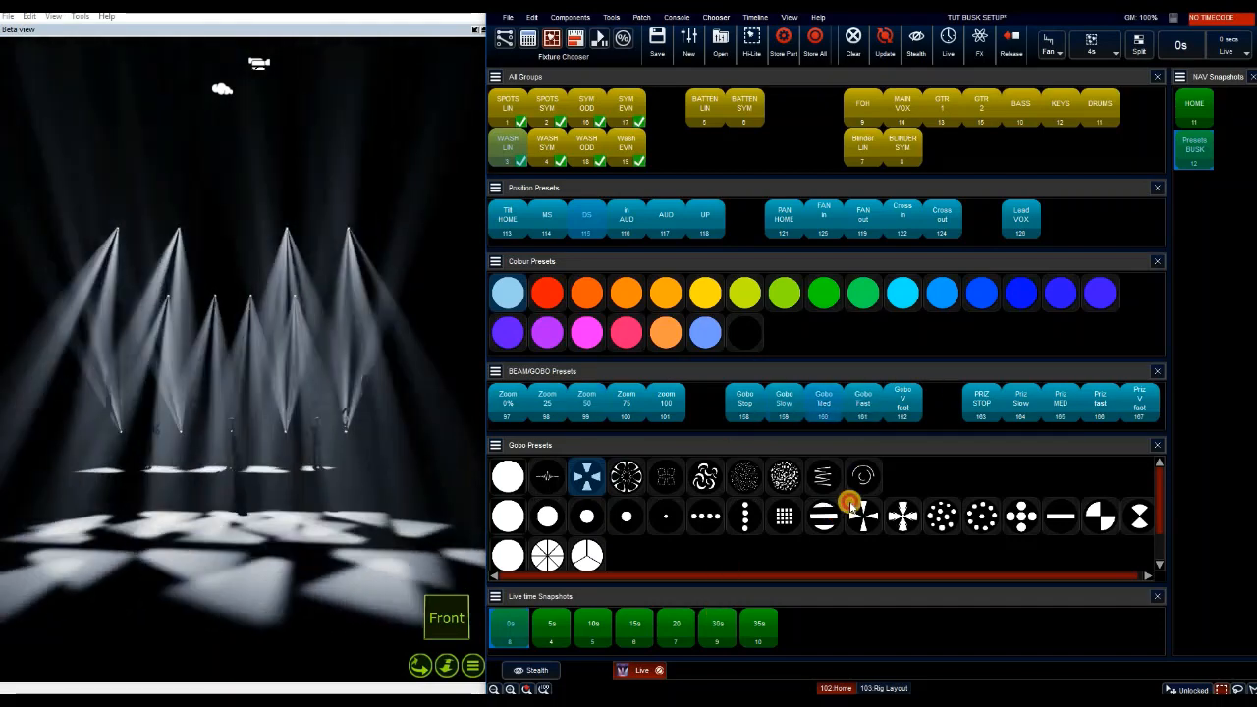
click(897, 417)
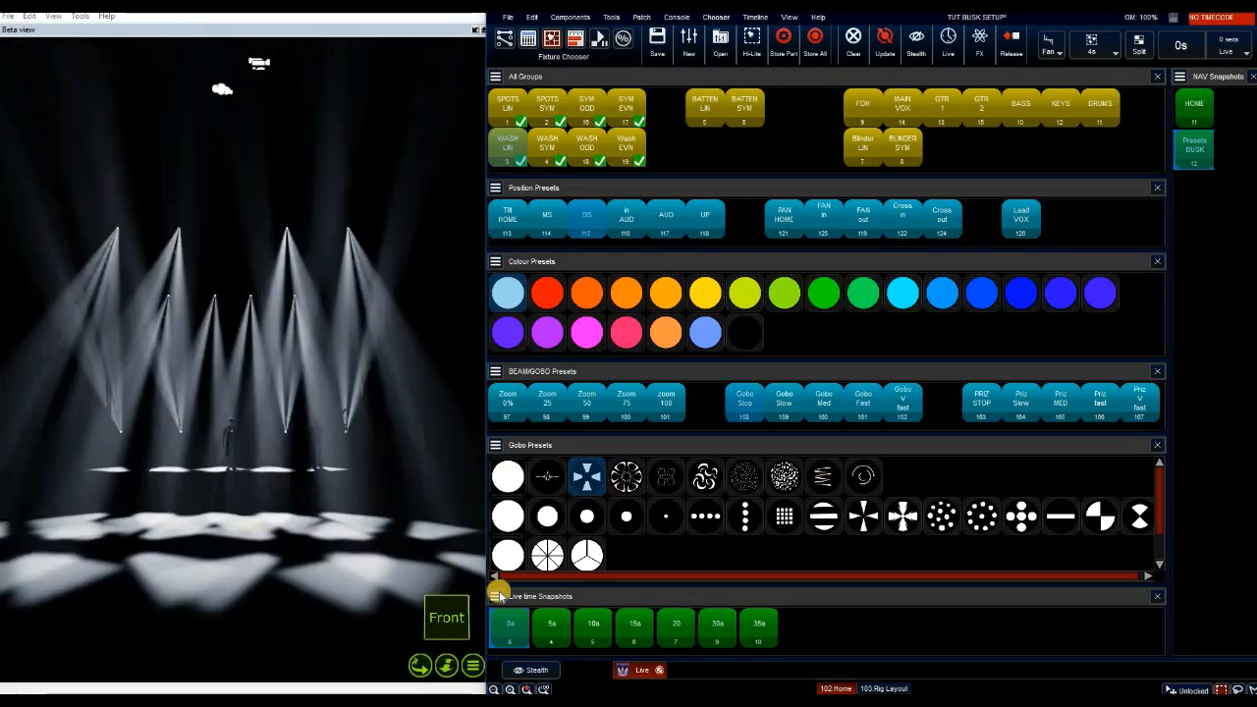
- Combine the small-dot gobo with the three-segment prism and vary the prism rotation from Slow to V fast, finishing on PRIZ STOP
click(668, 531)
click(587, 555)
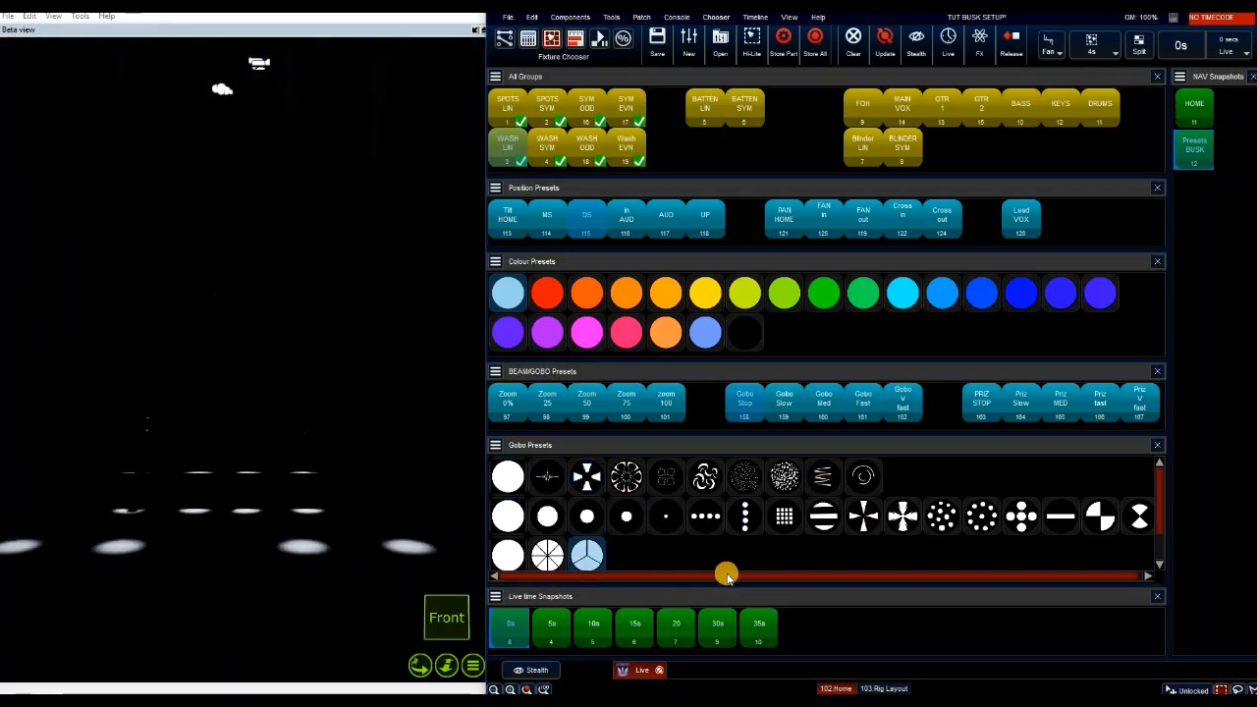
click(618, 518)
click(978, 411)
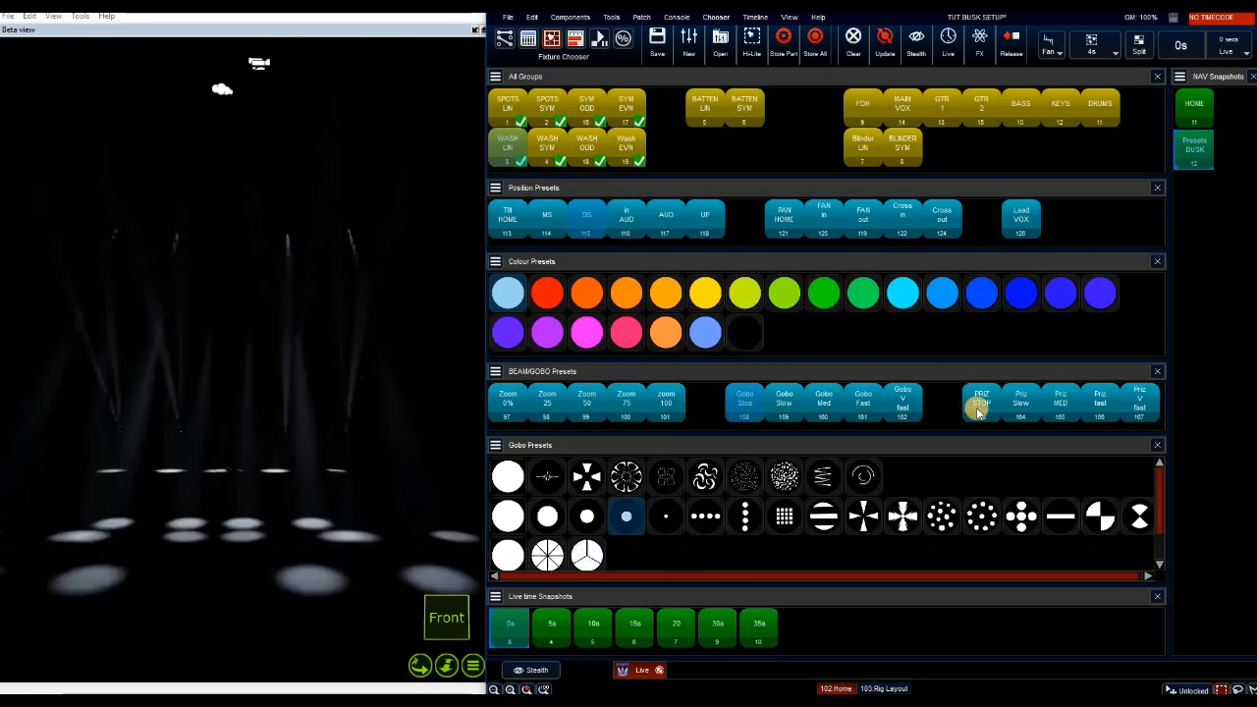
click(1025, 405)
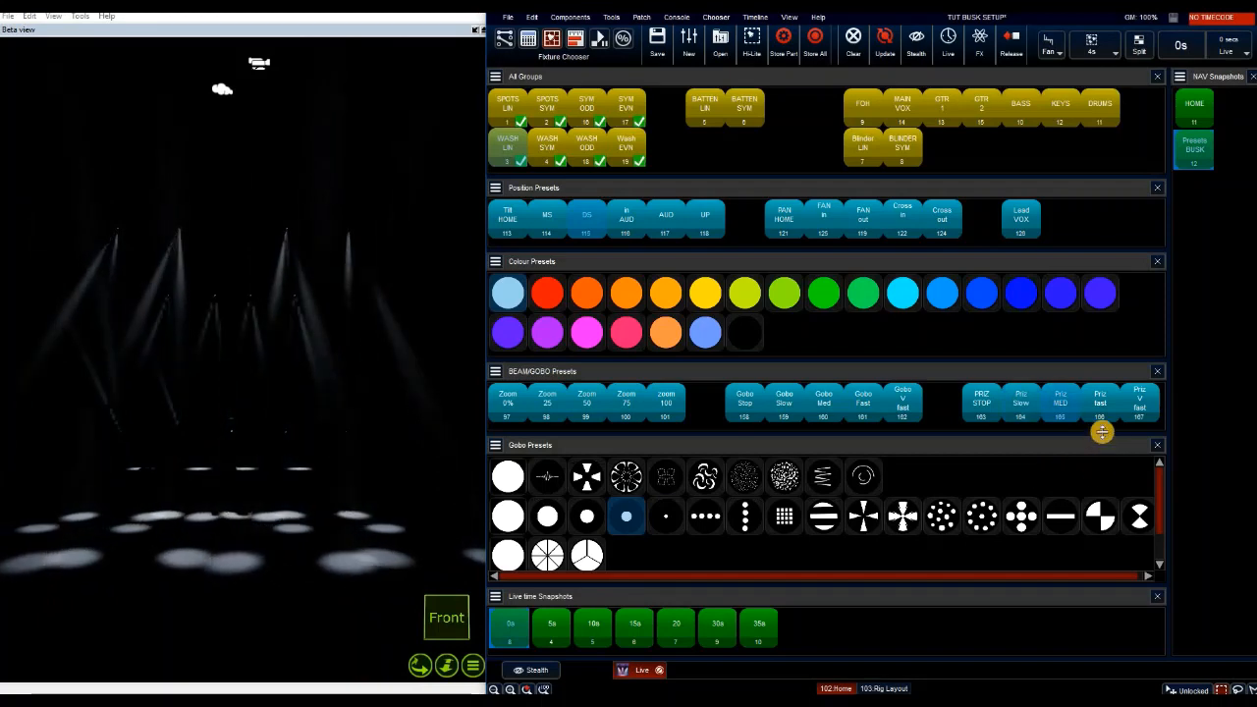
click(1151, 398)
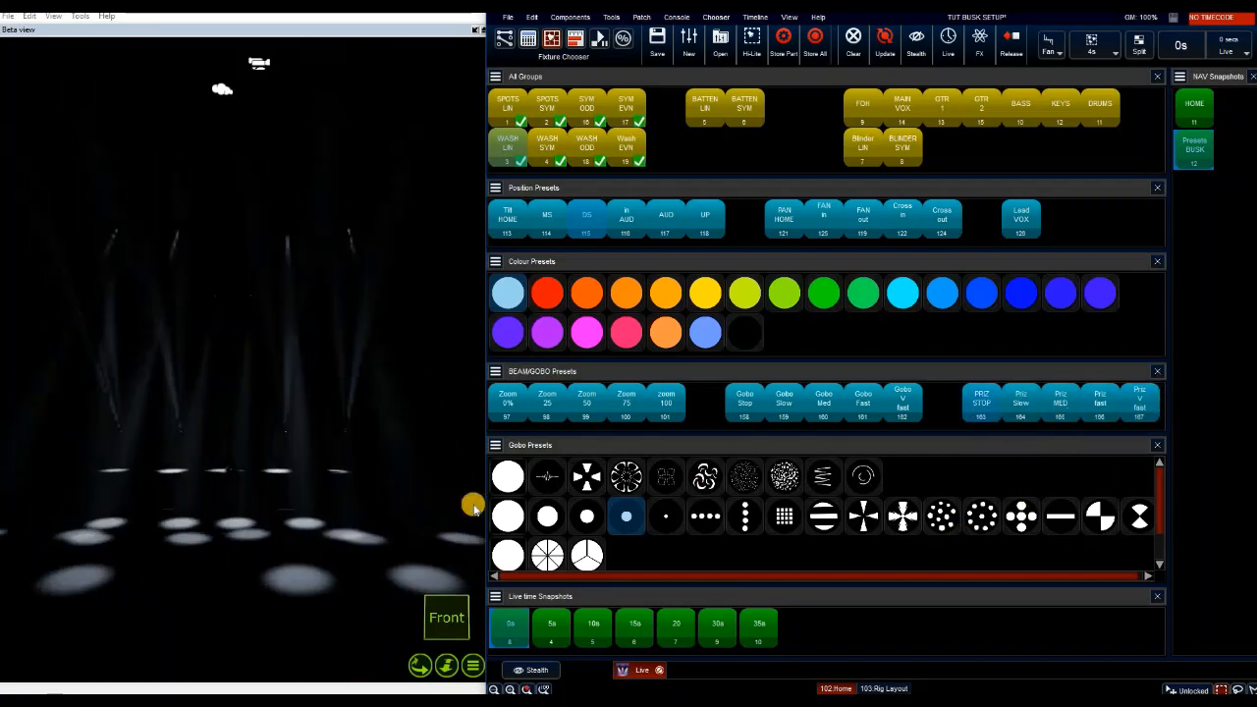
- Clear the gobo and, with a 5s live time, fade the spots and washes to Zoom 0%, UP tilt and red
click(508, 477)
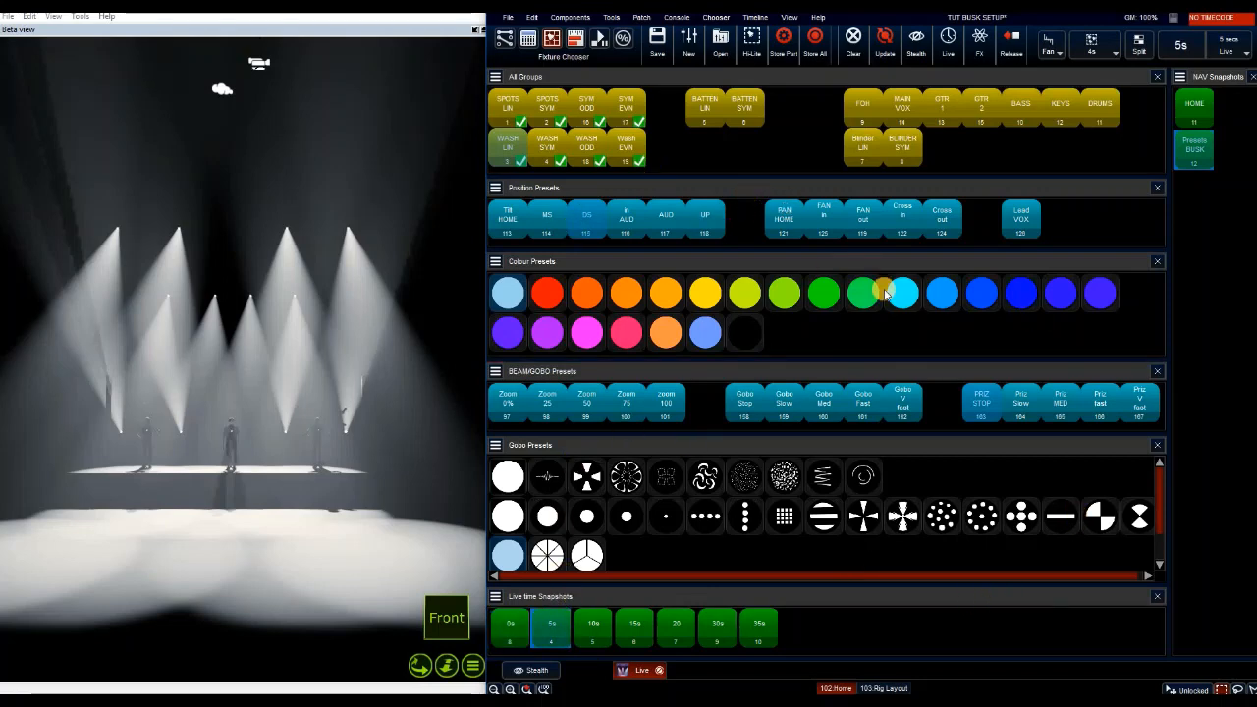
click(509, 414)
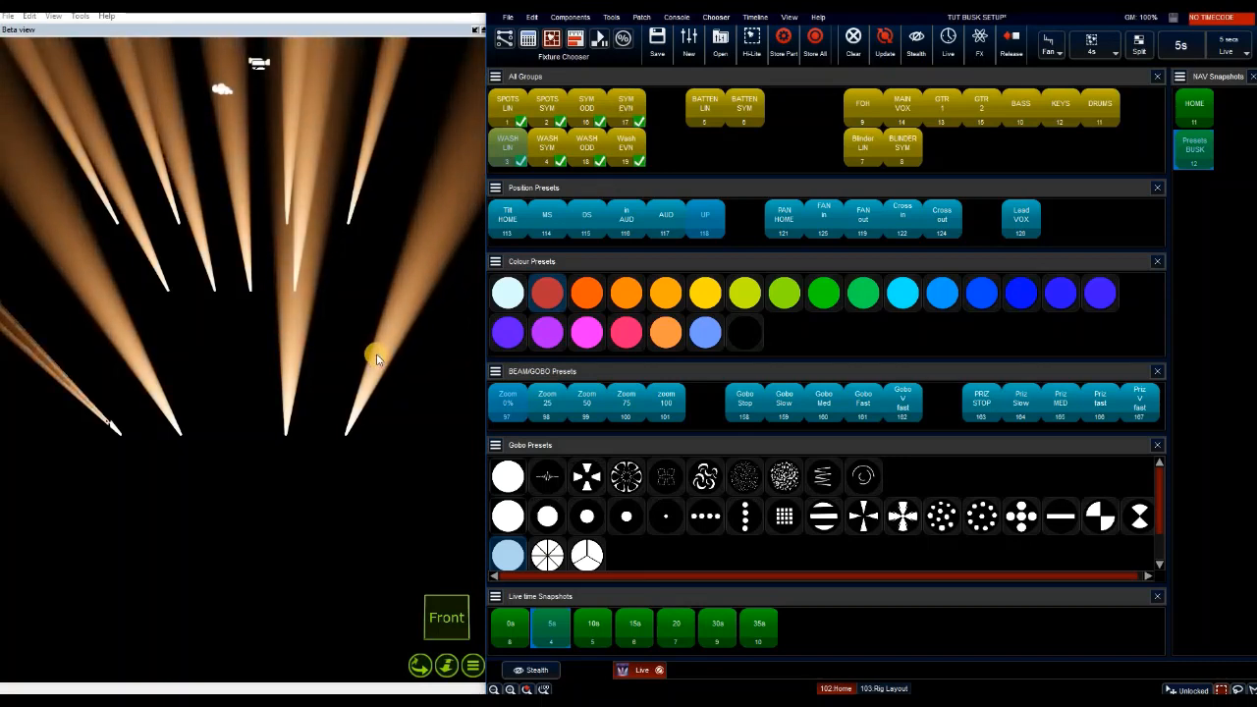
- Colour the even spots yellow and fan all spots in, followed by FAN out with a 10s live time
click(626, 104)
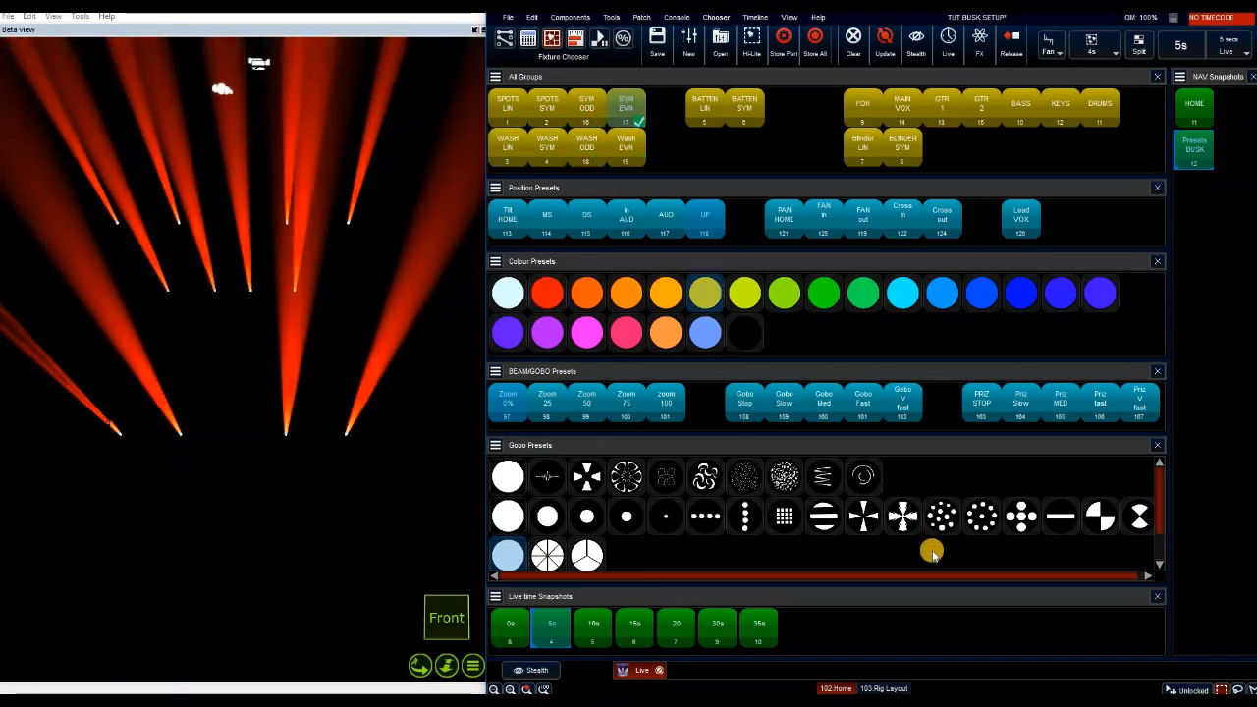
click(508, 105)
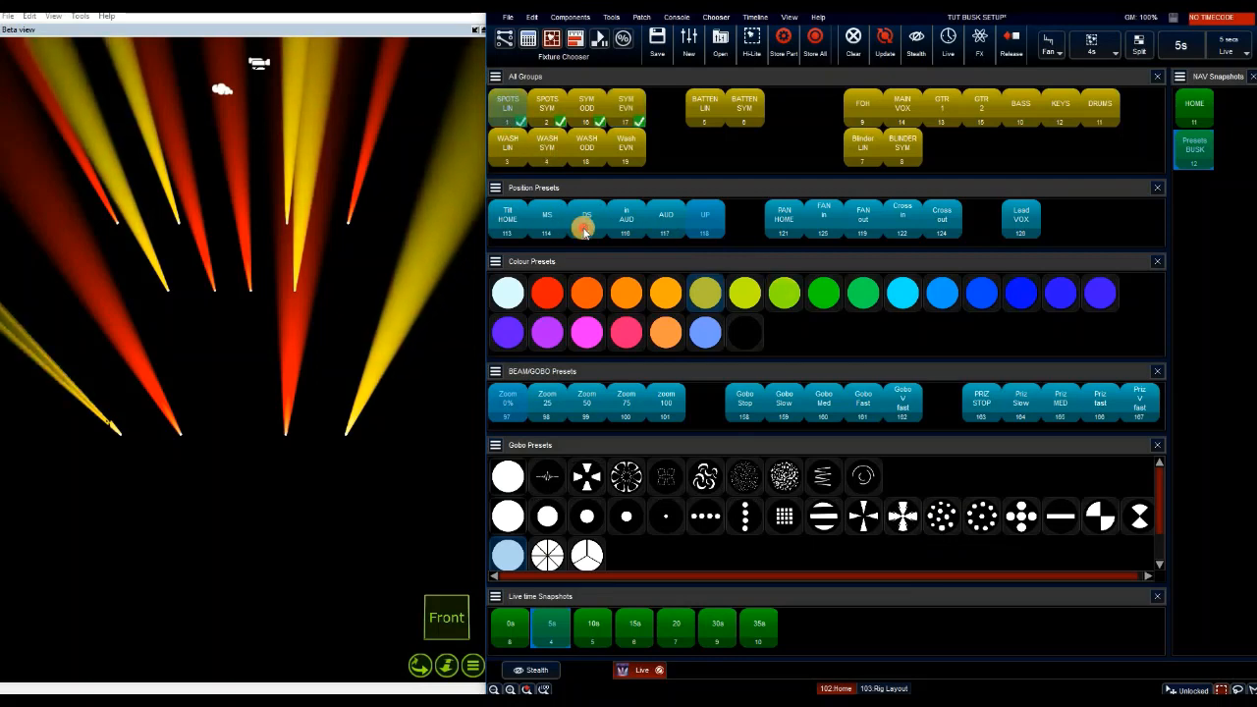
click(826, 231)
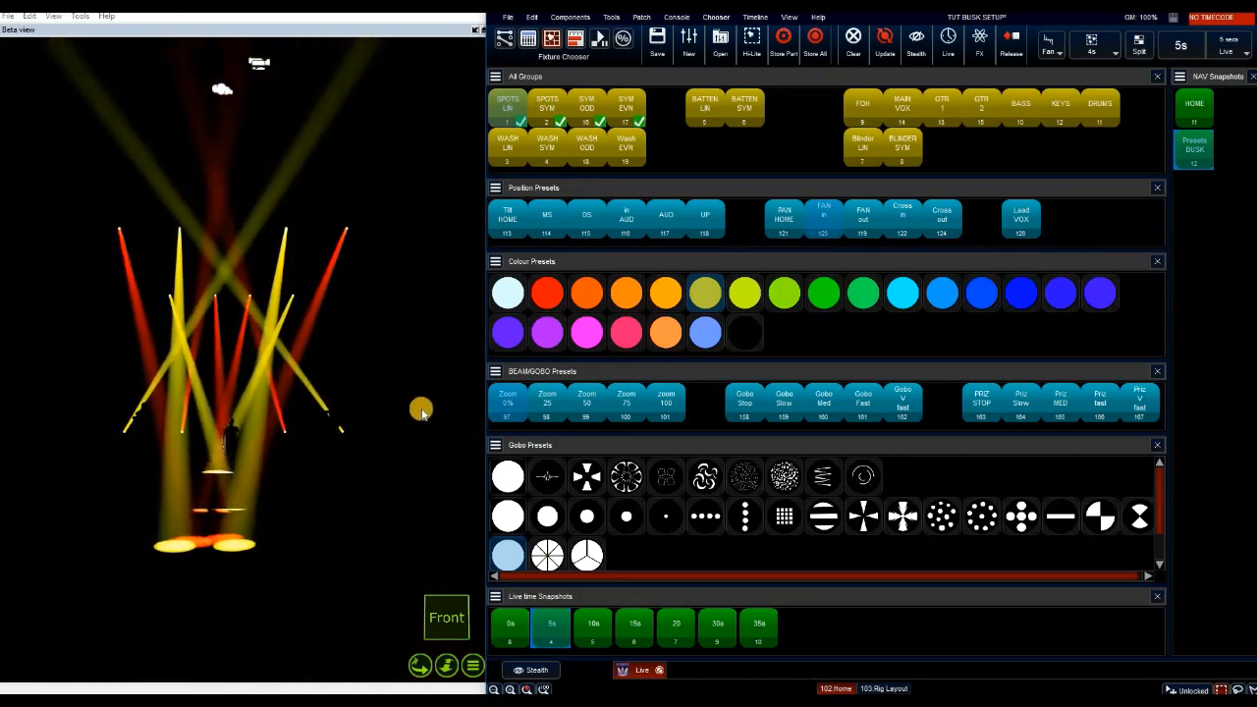
click(593, 629)
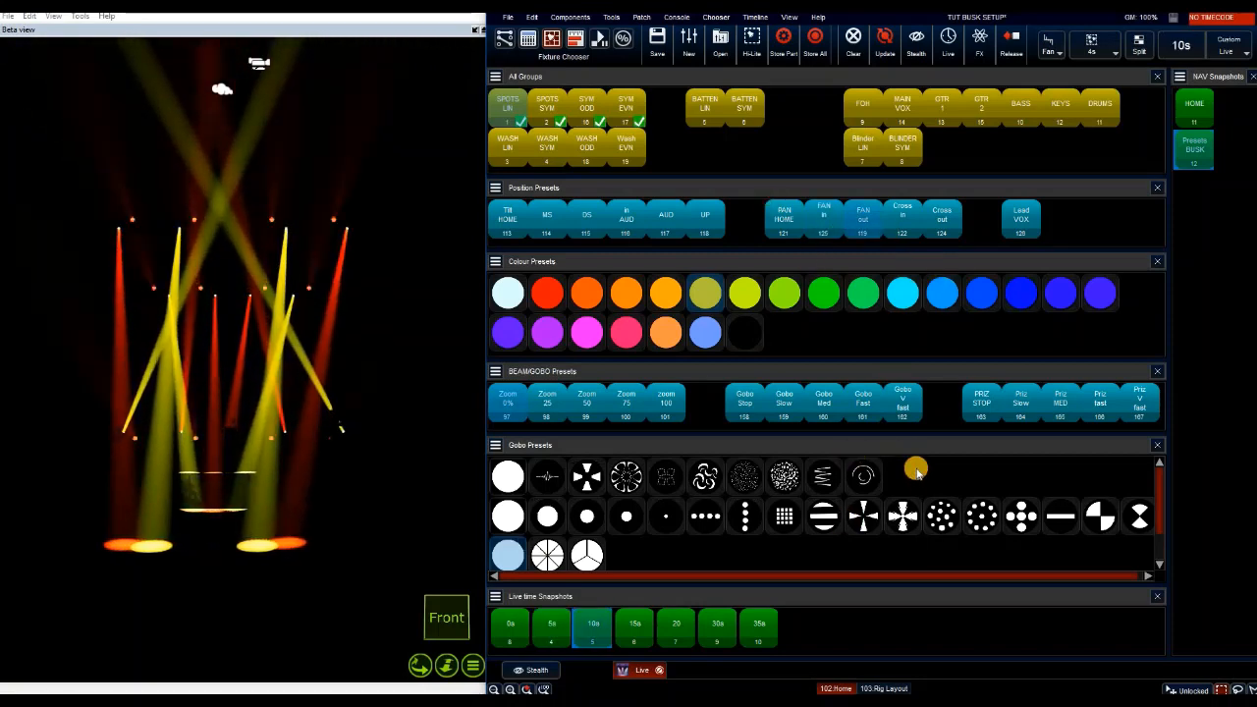
- Colour the washes cyan and send the spots to UP with a 35s live time
click(509, 147)
click(902, 293)
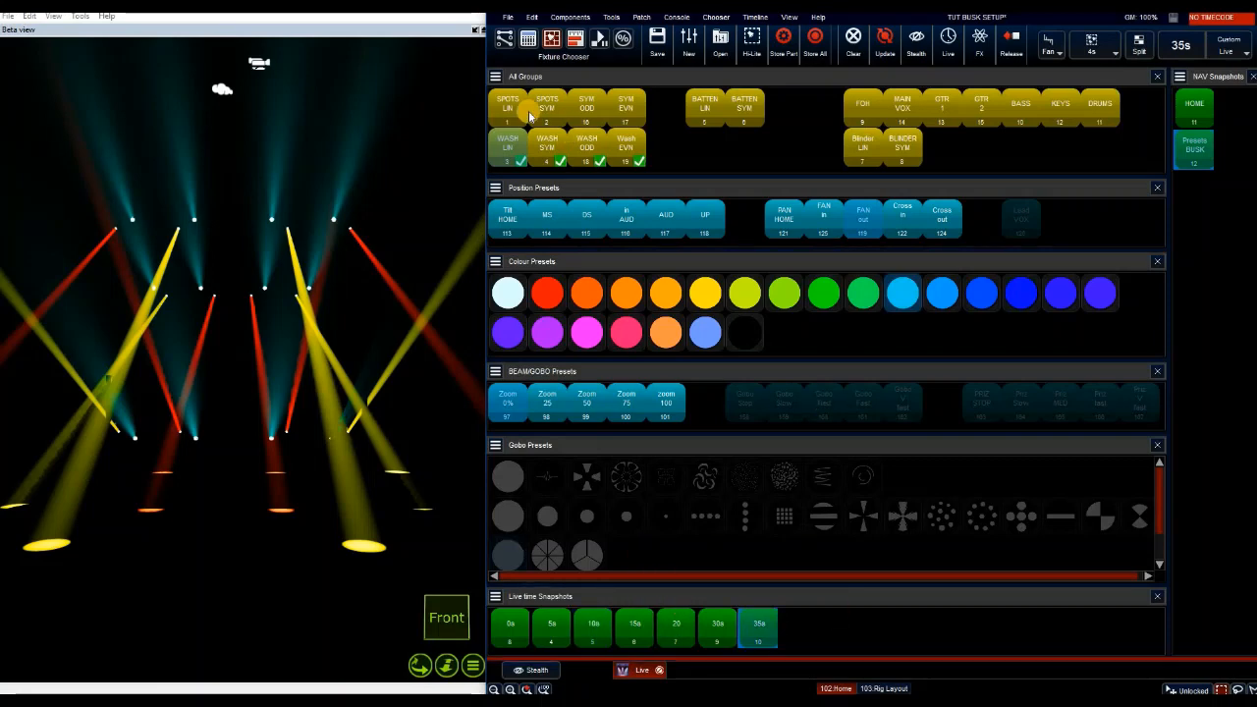
click(758, 632)
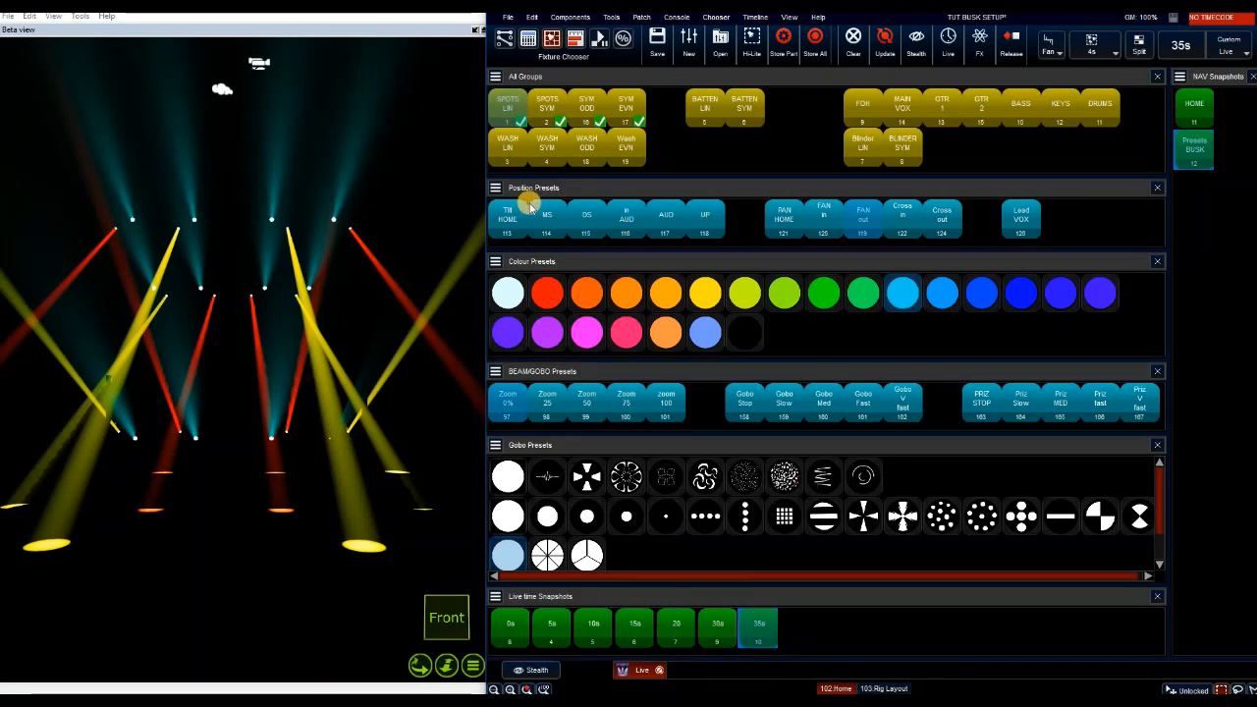
- Move the washes to the DS position with a 5s live time
click(507, 146)
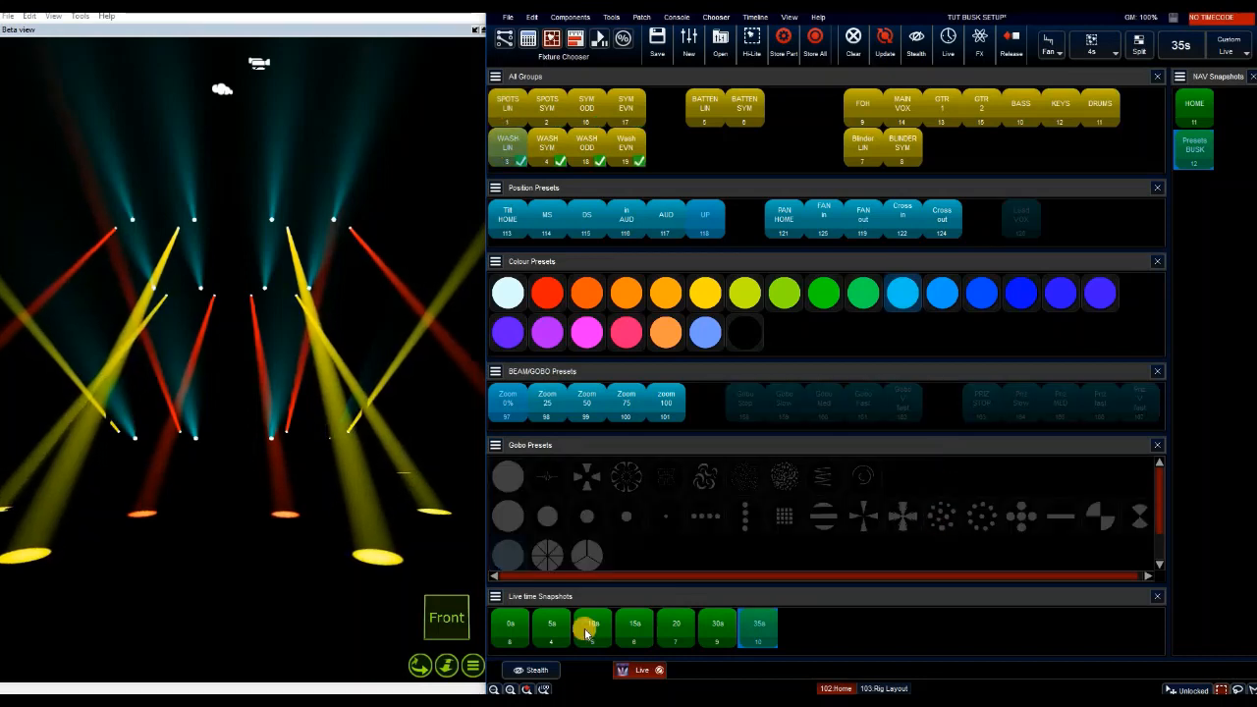
click(552, 628)
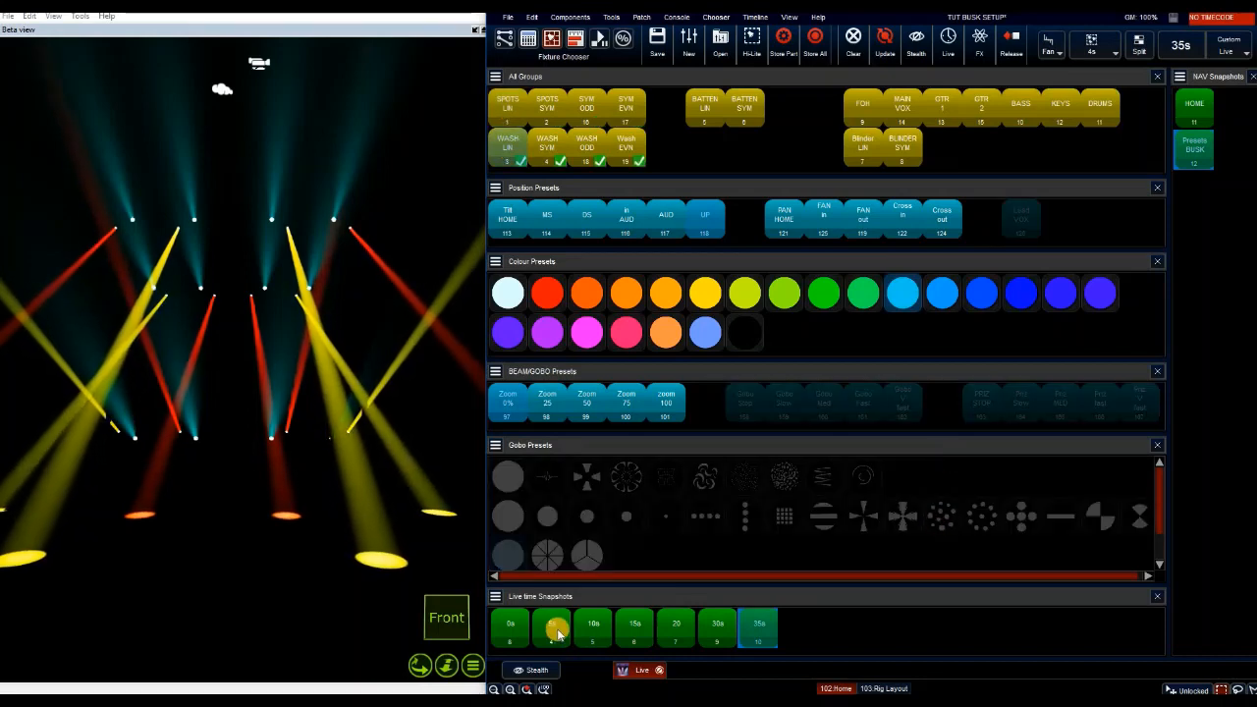
click(609, 232)
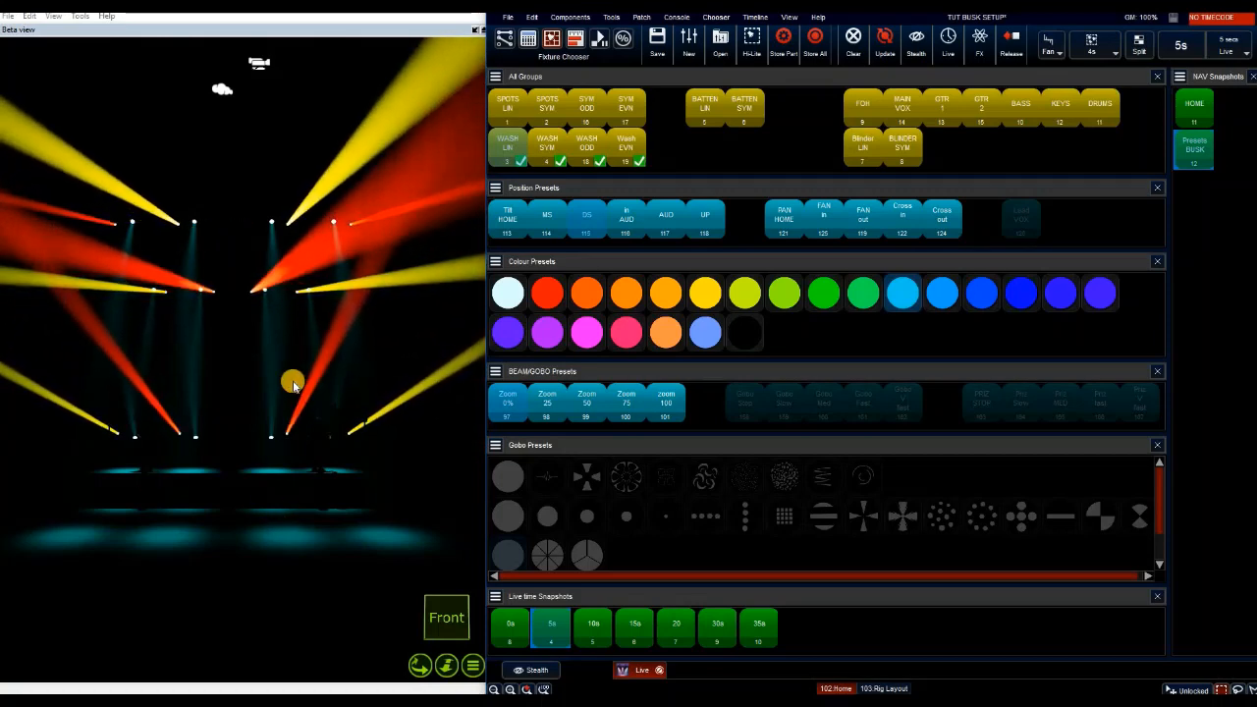
- Colour the odd spots and washes dark orange and the even spots and washes dark green
click(585, 108)
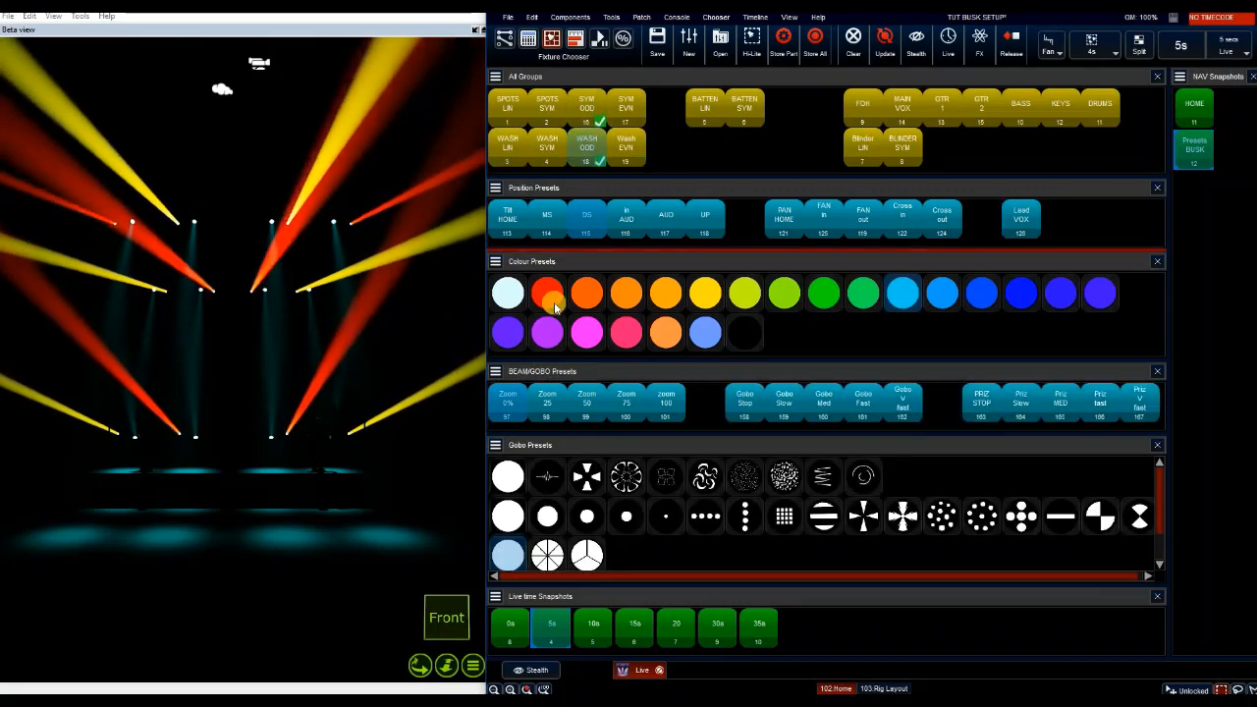
click(586, 292)
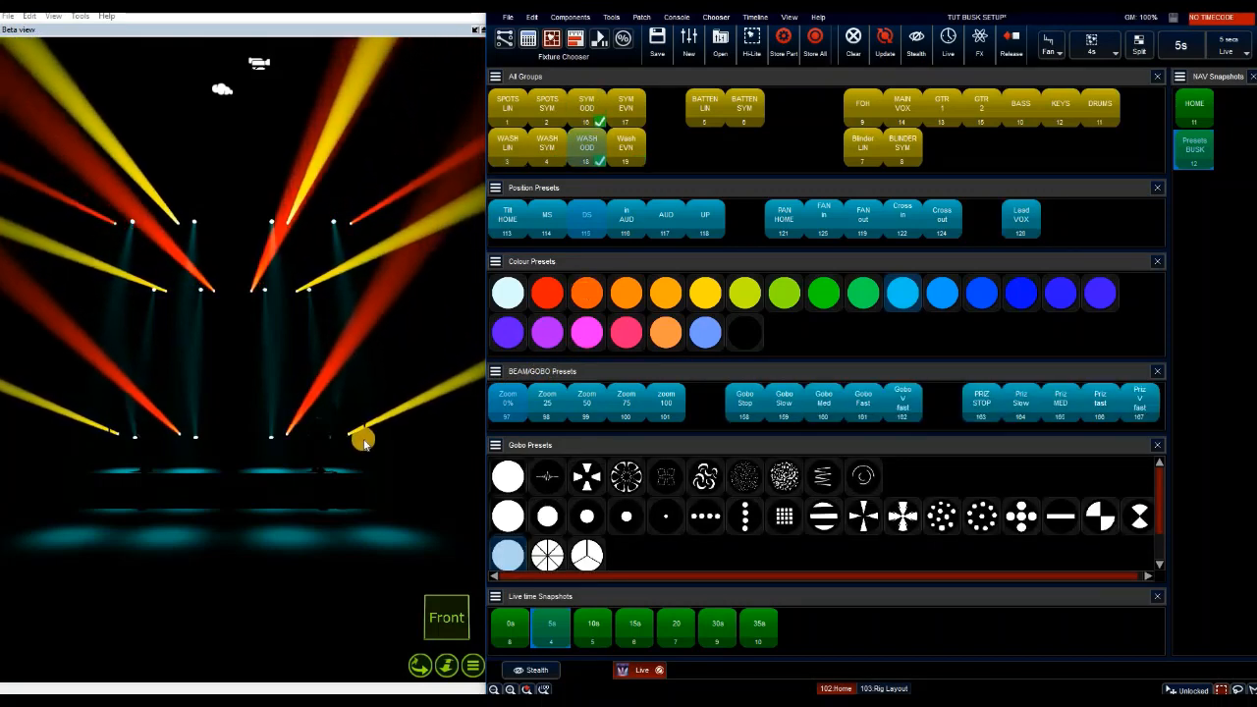
click(625, 106)
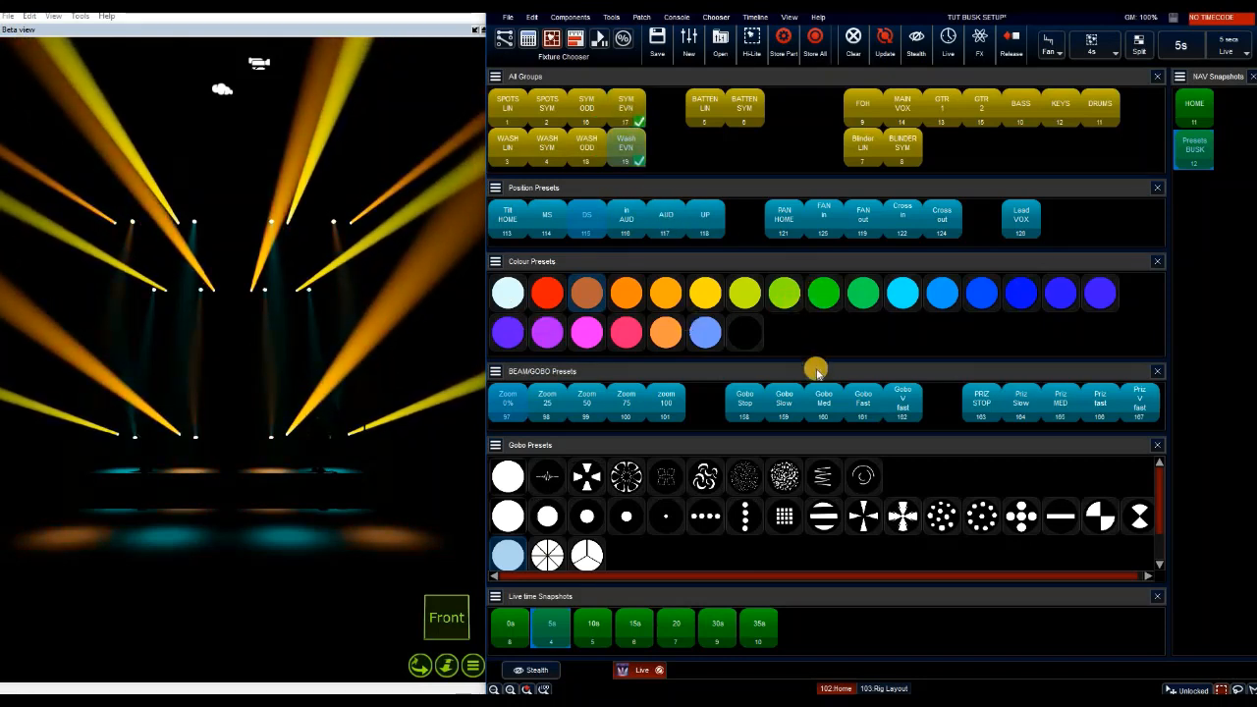
click(748, 397)
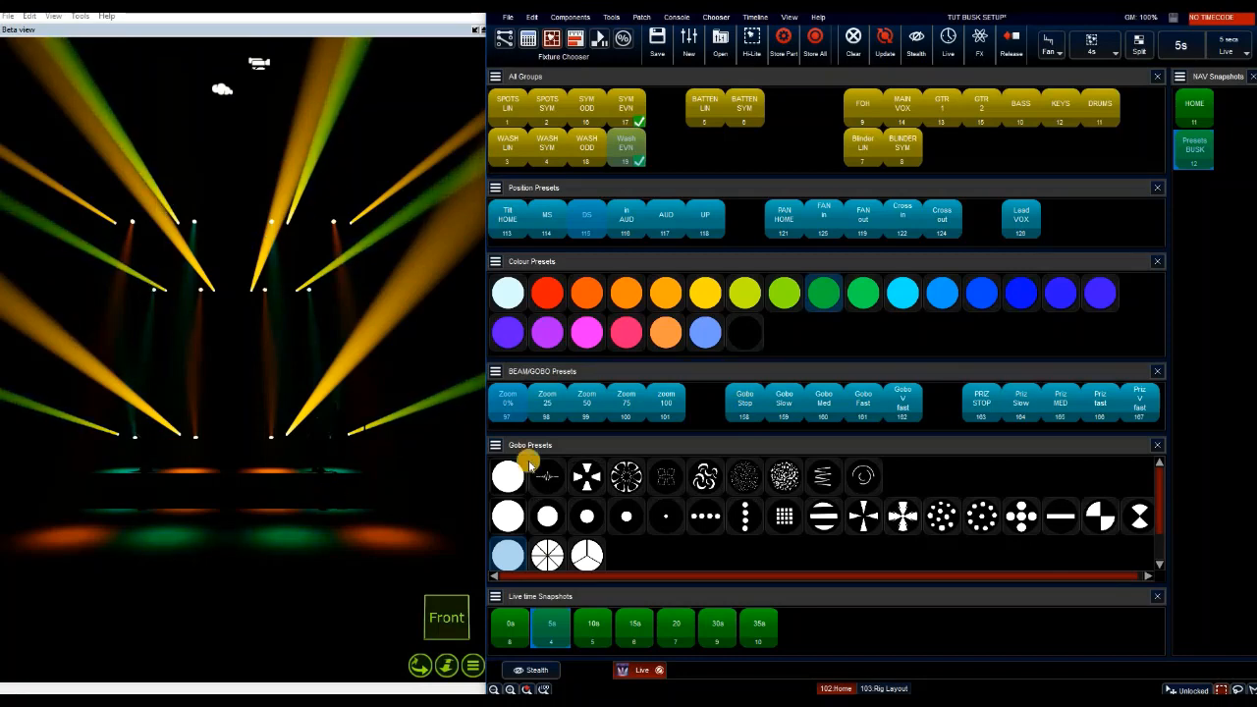
- Aim all spots and washes with the Lead VOX preset and widen them to Zoom 50
click(513, 109)
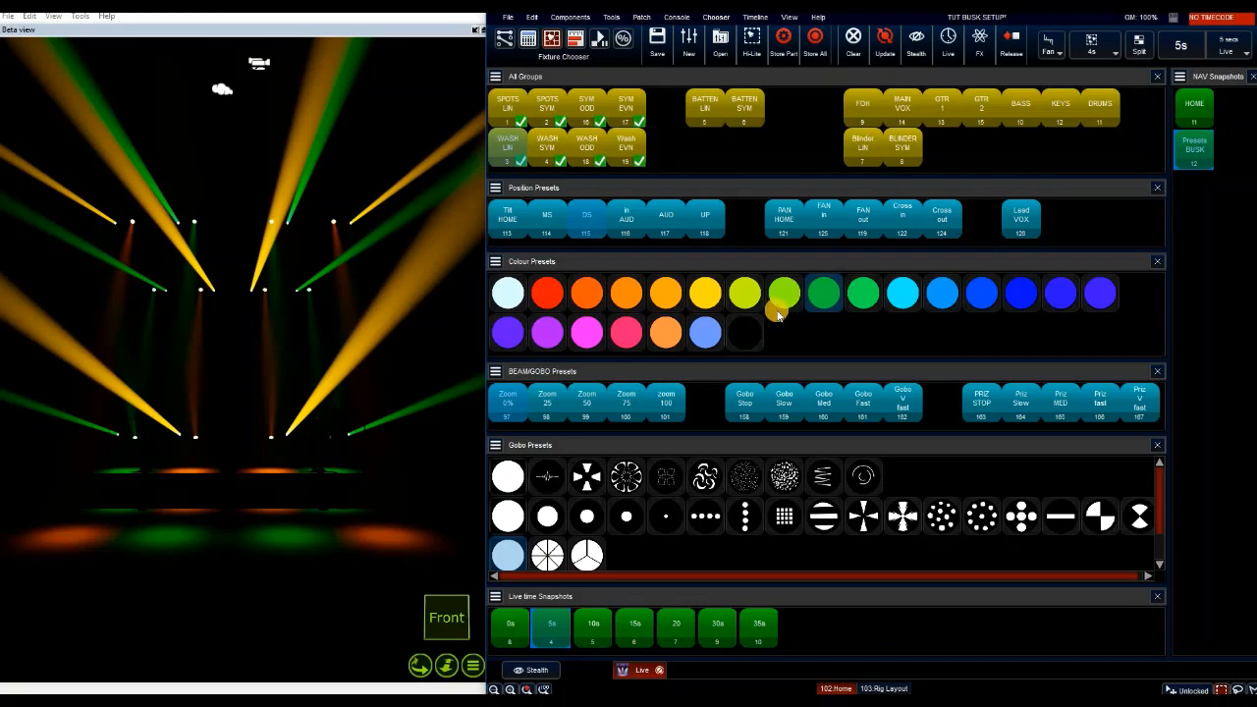
click(1021, 225)
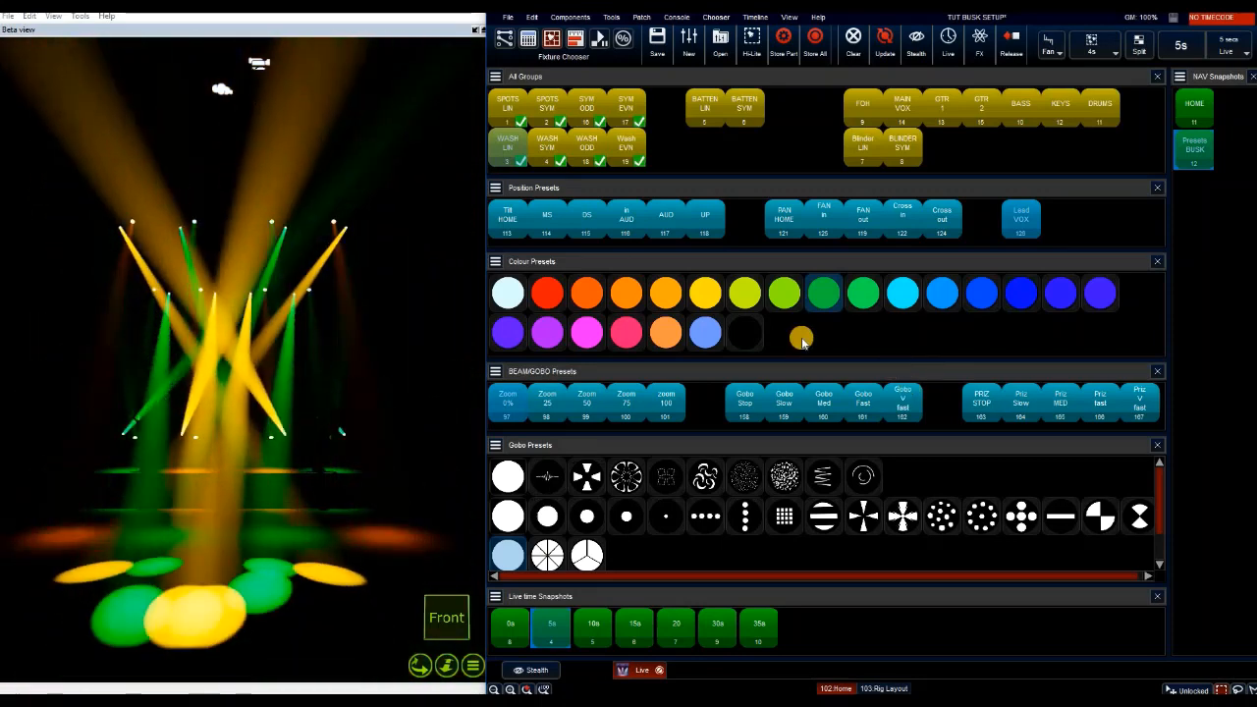
click(586, 401)
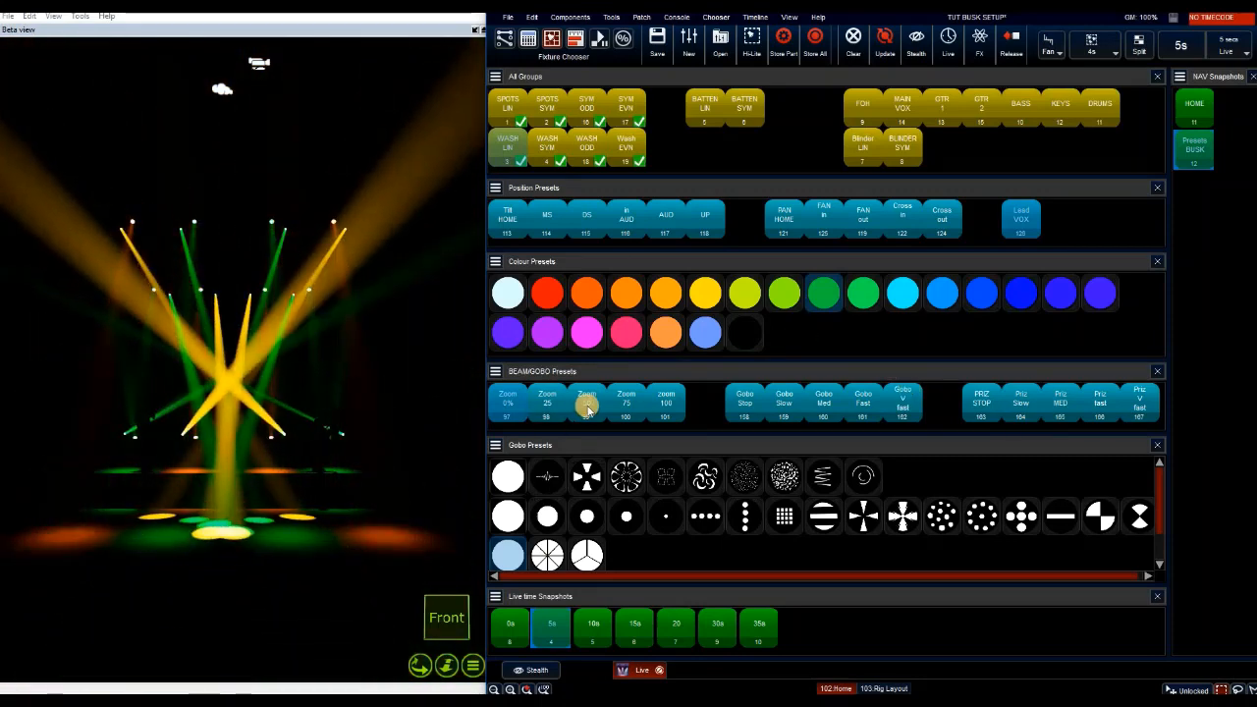
- Set the washes to zoom 100 and the Cross in position
click(548, 165)
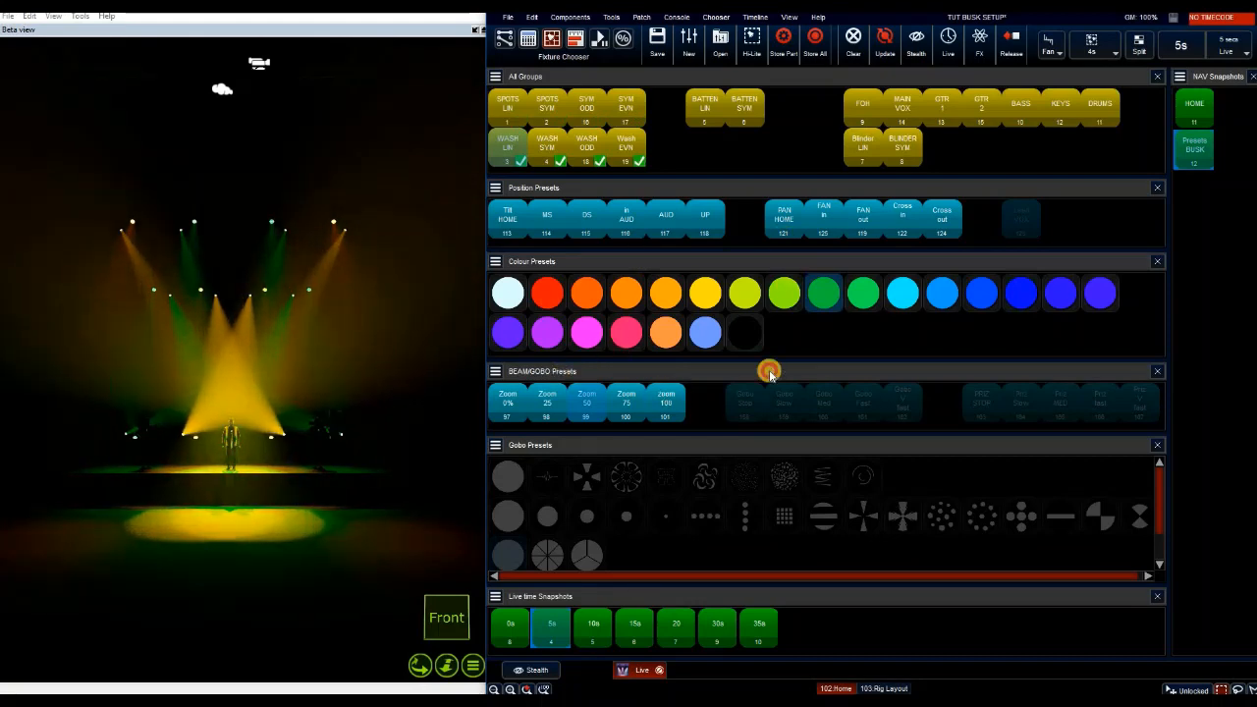
click(902, 219)
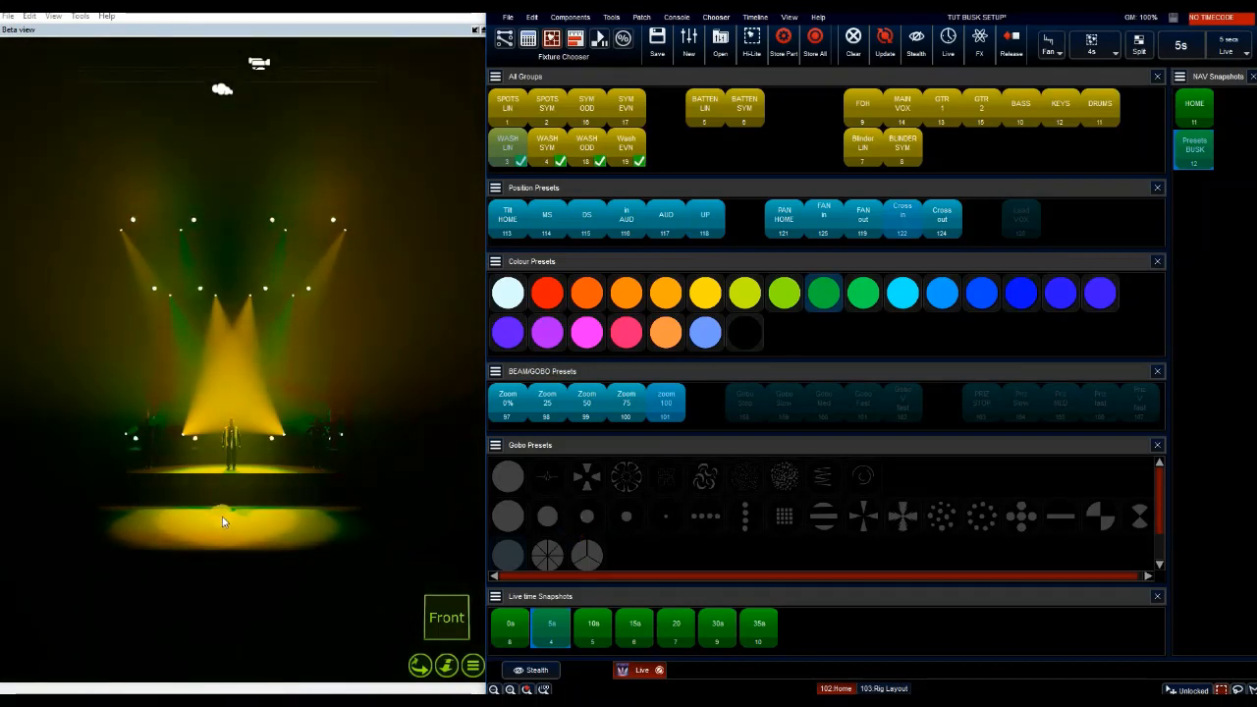
drag(569, 151, 782, 190)
drag(601, 331, 621, 206)
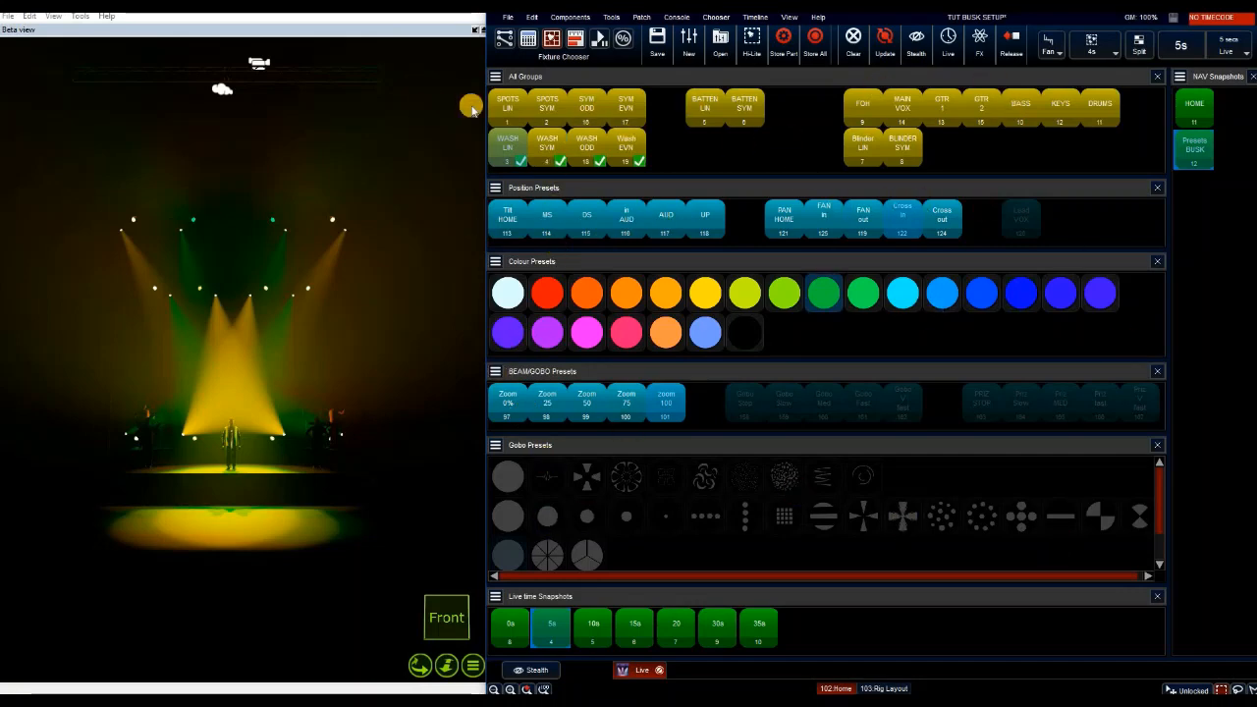
- Give the spots the four-blade gobo at Gobo Med and FAN out, followed by UP and Zoom 25 with a 15s live time
click(522, 103)
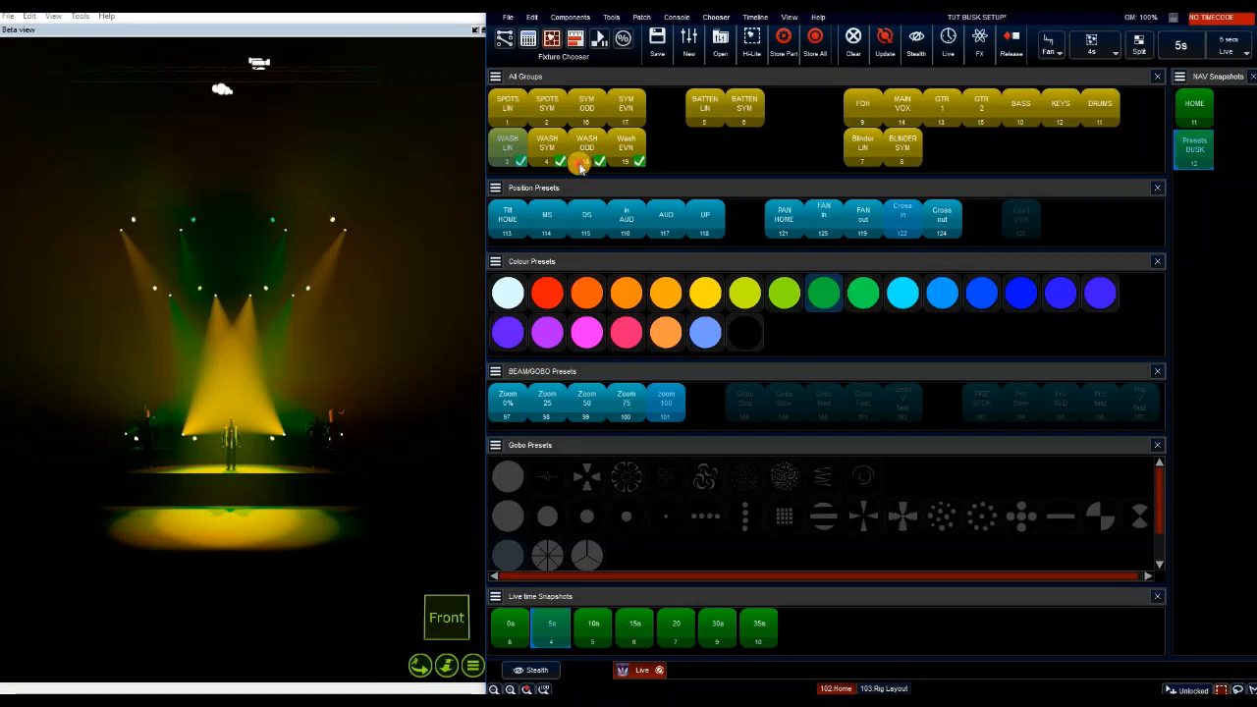
click(586, 476)
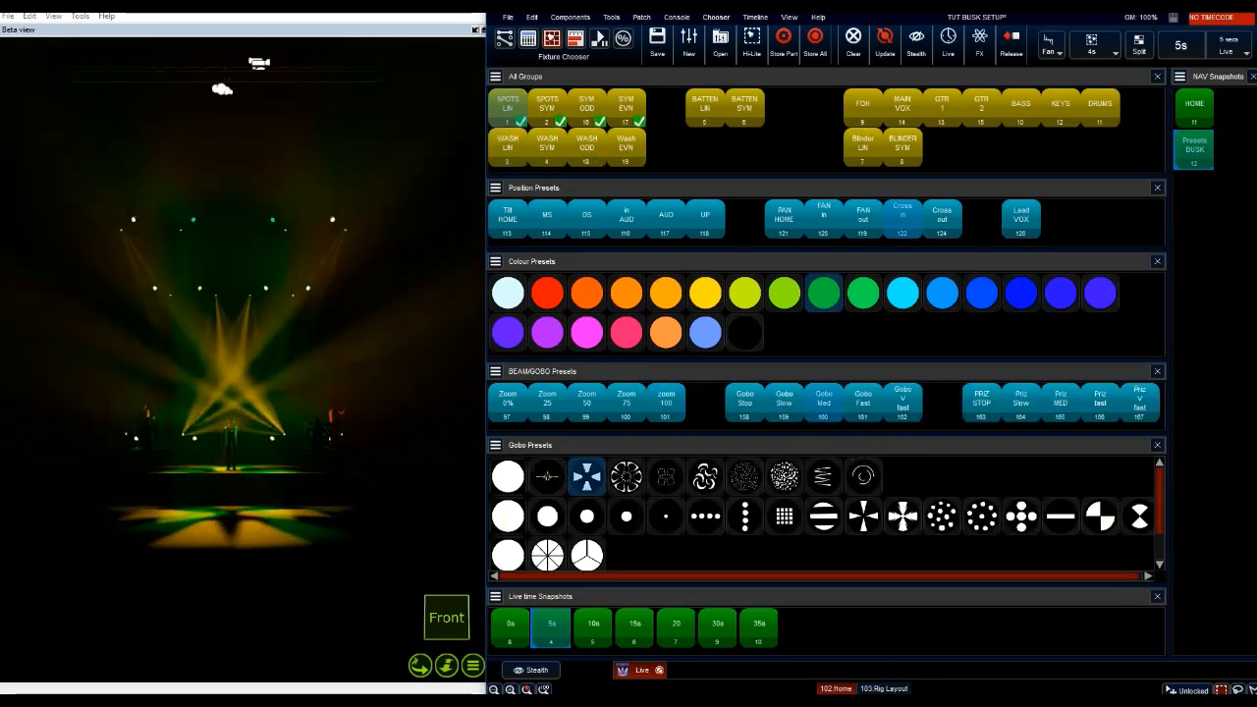
click(863, 221)
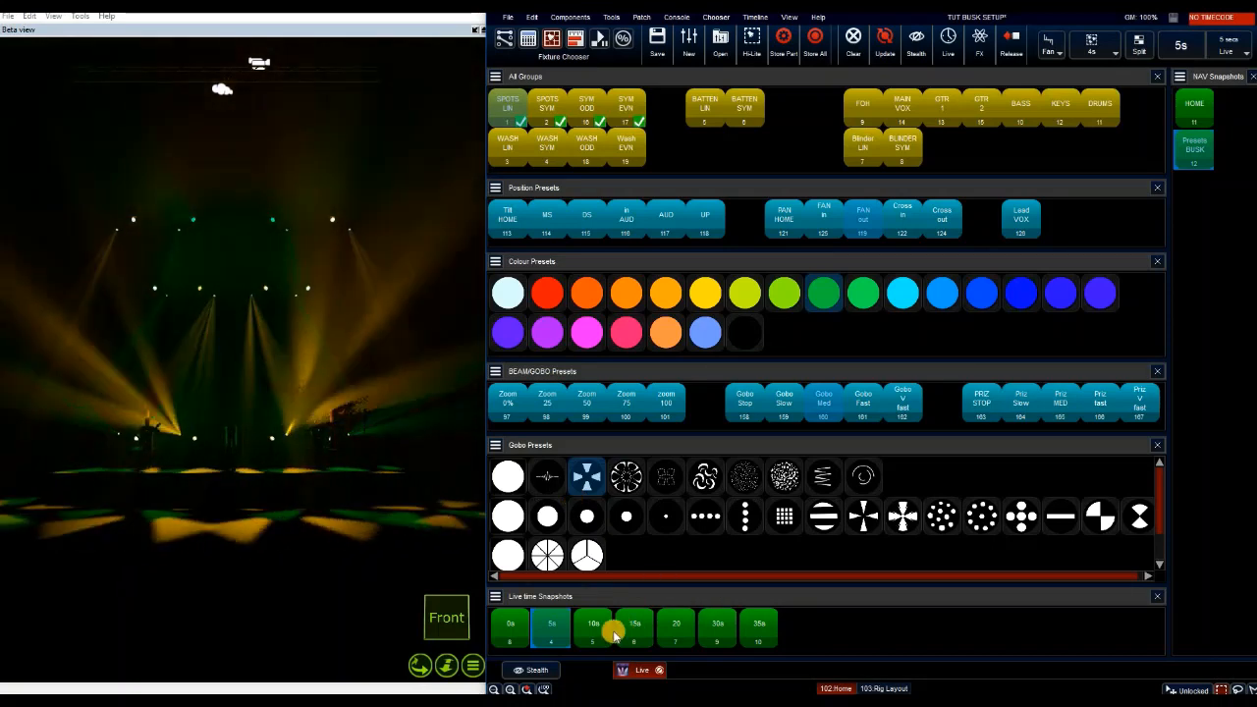
click(540, 407)
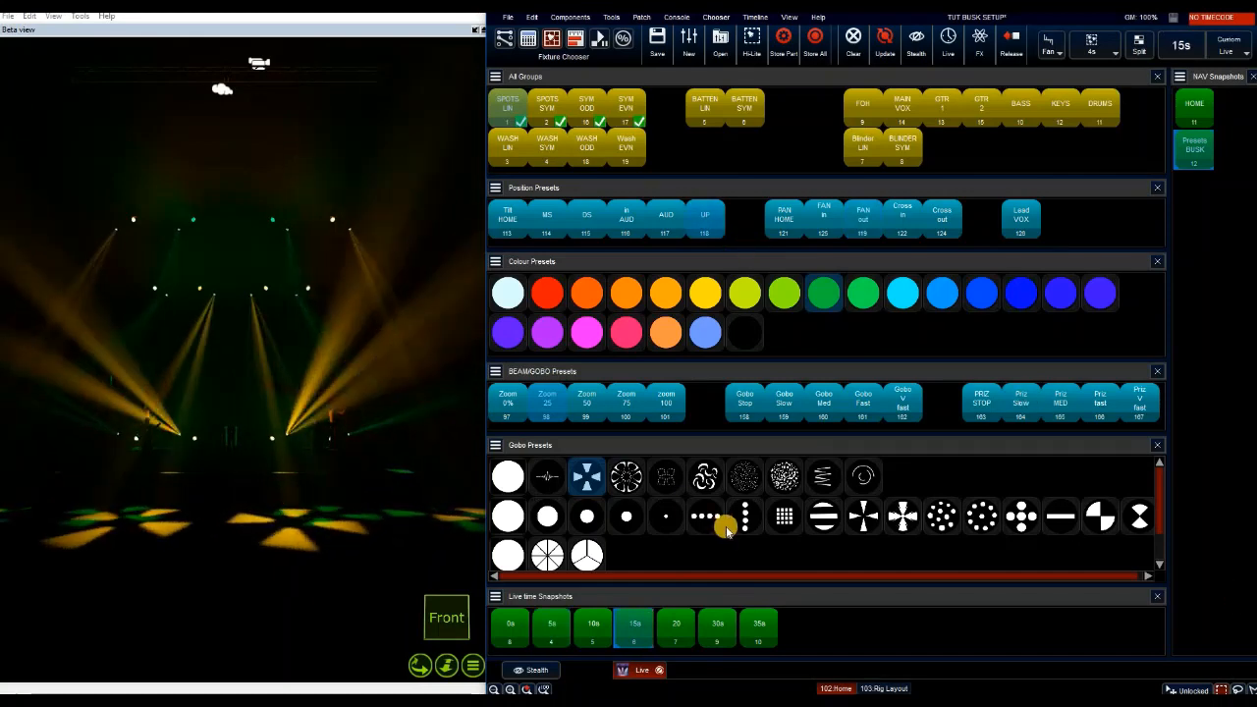
- Fade the washes to white in the DS position with a 10s live time
click(508, 148)
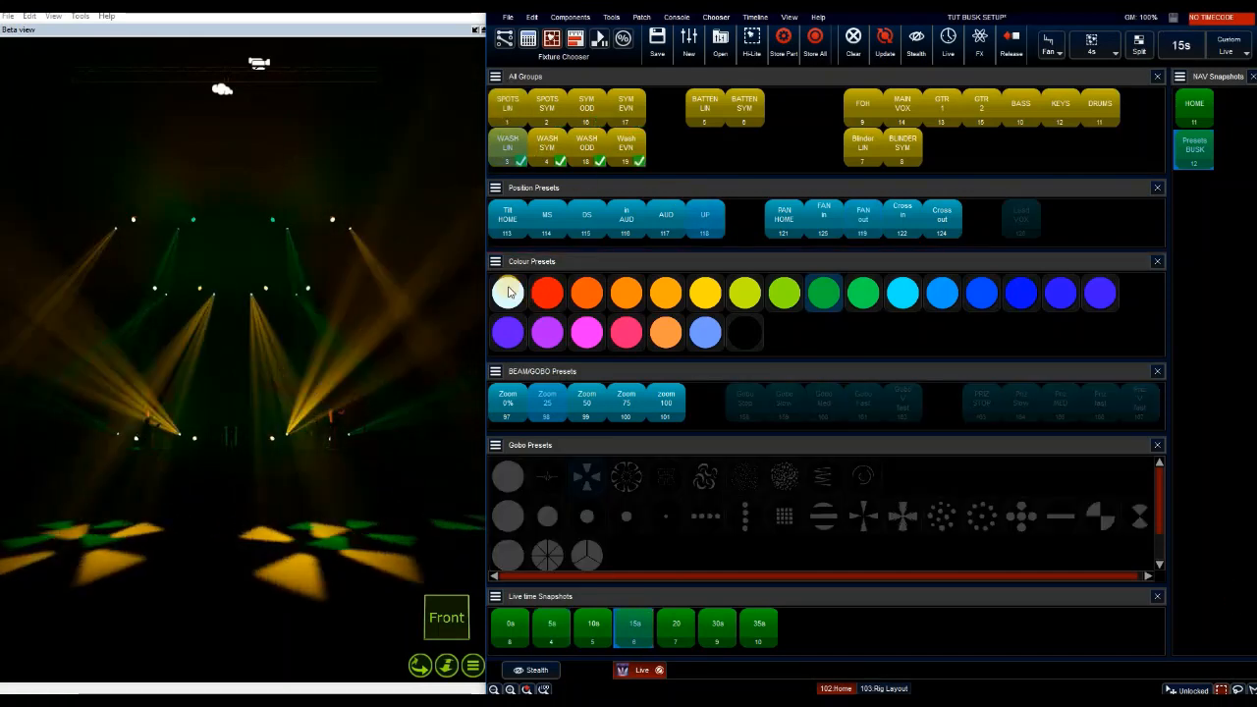
click(593, 629)
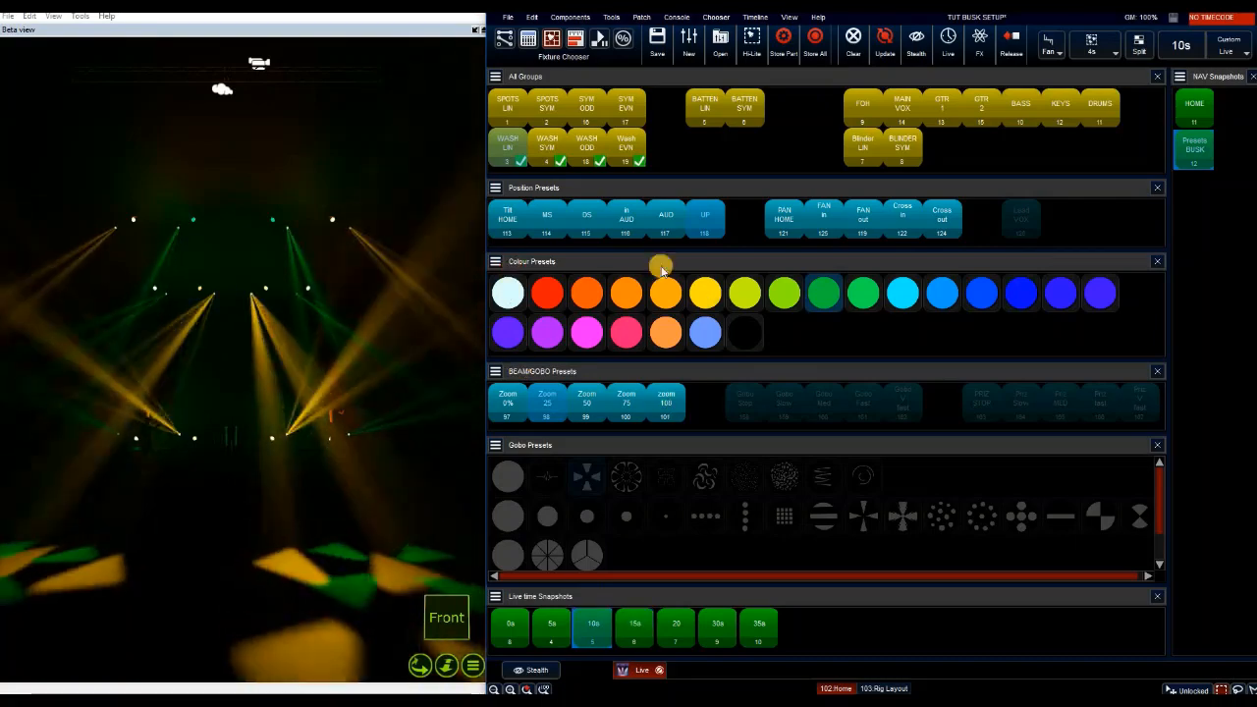
click(589, 220)
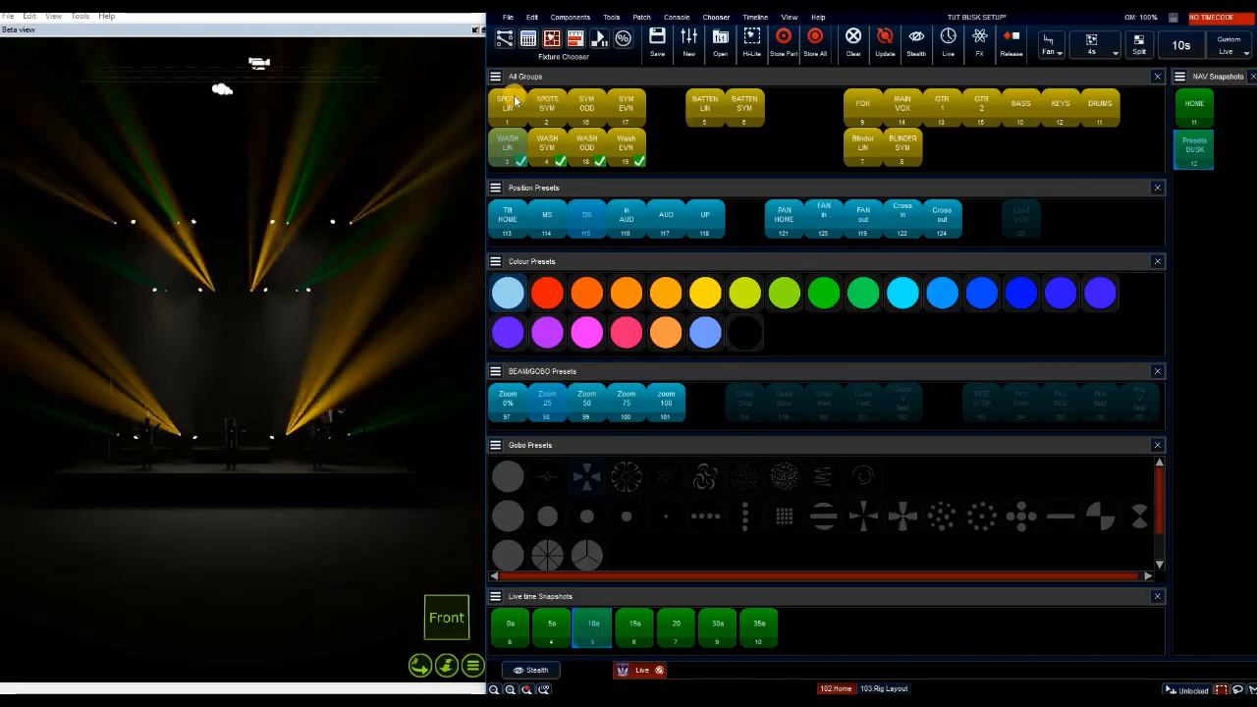
- Give the spots the swirl gobo, zoom 100 and red with a 5s live time, followed by hot pink and the DS position
click(586, 158)
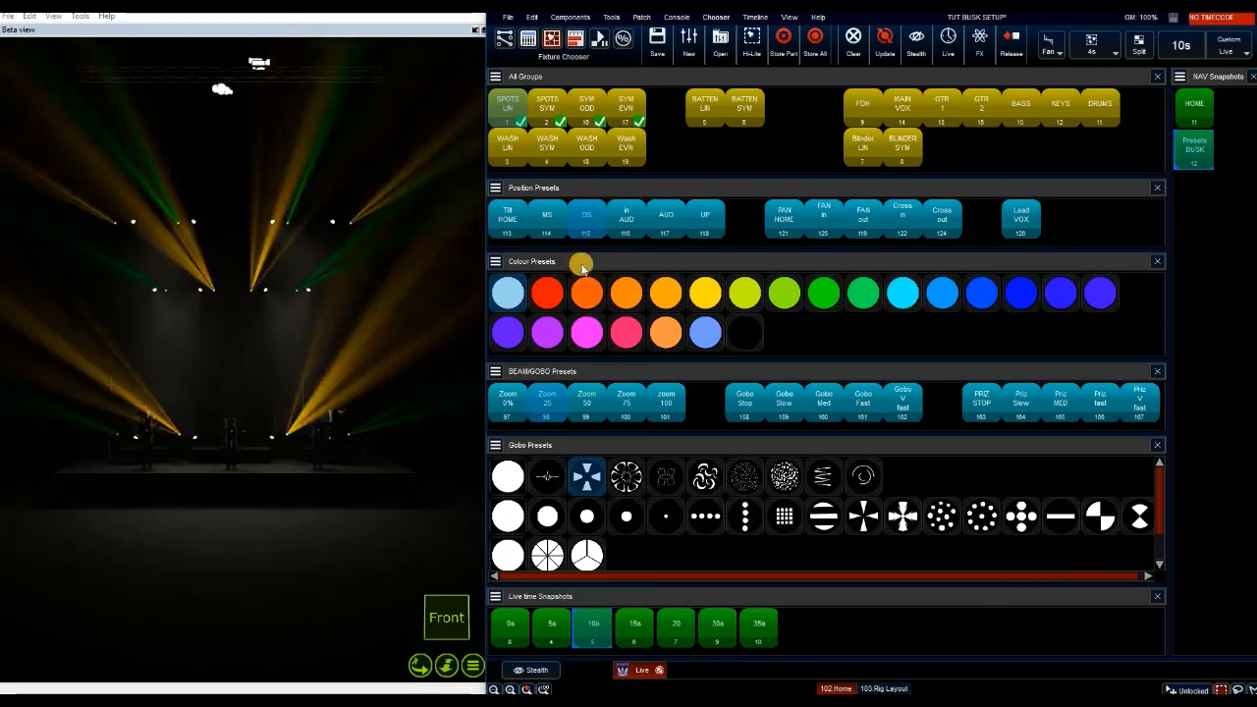
click(502, 103)
click(511, 117)
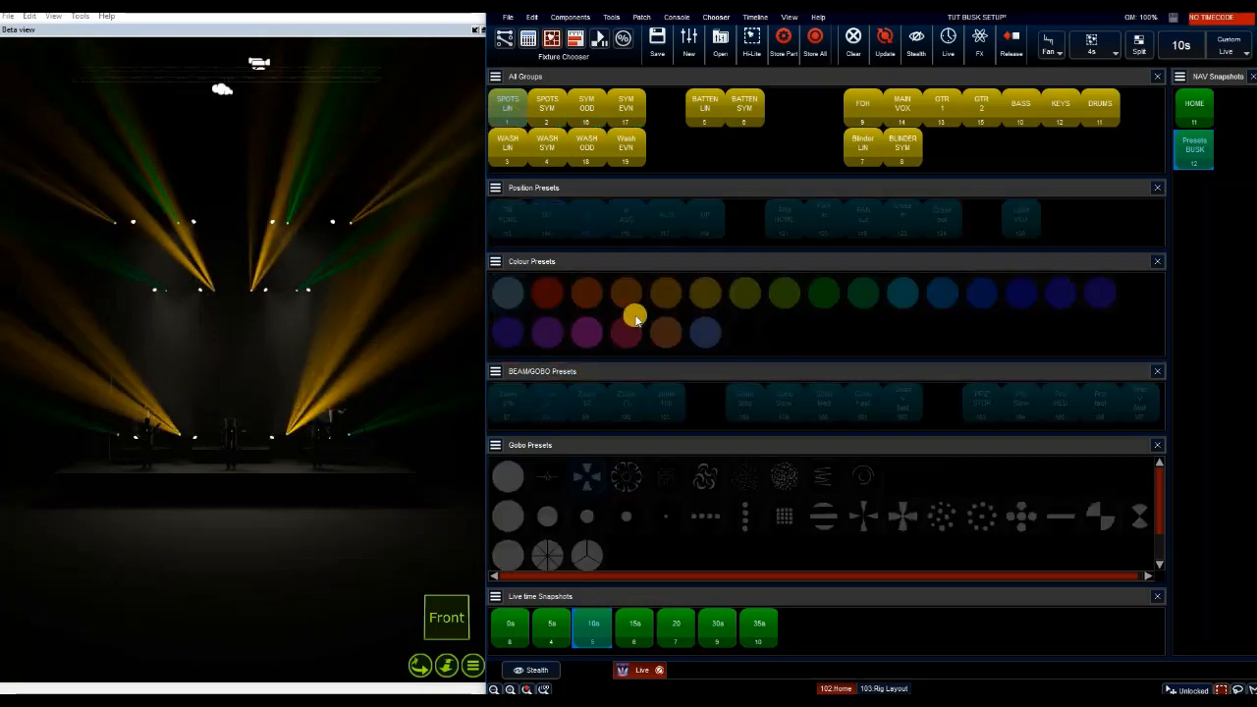
click(521, 634)
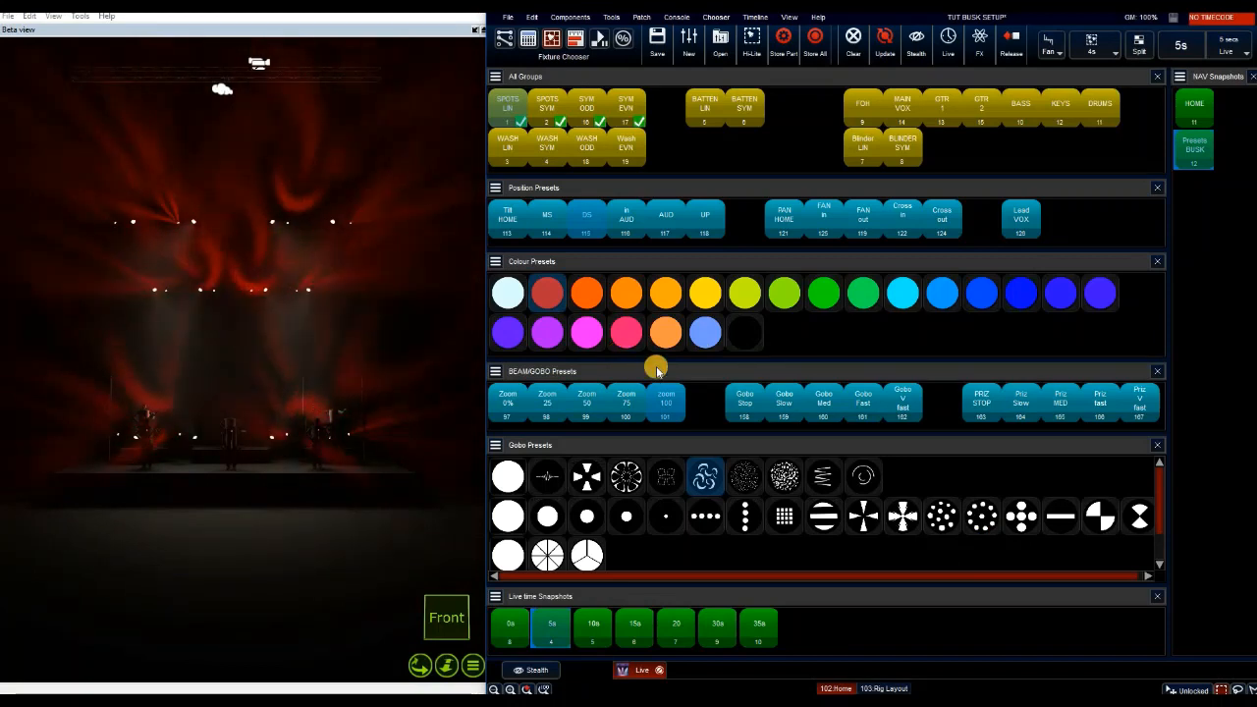
click(626, 322)
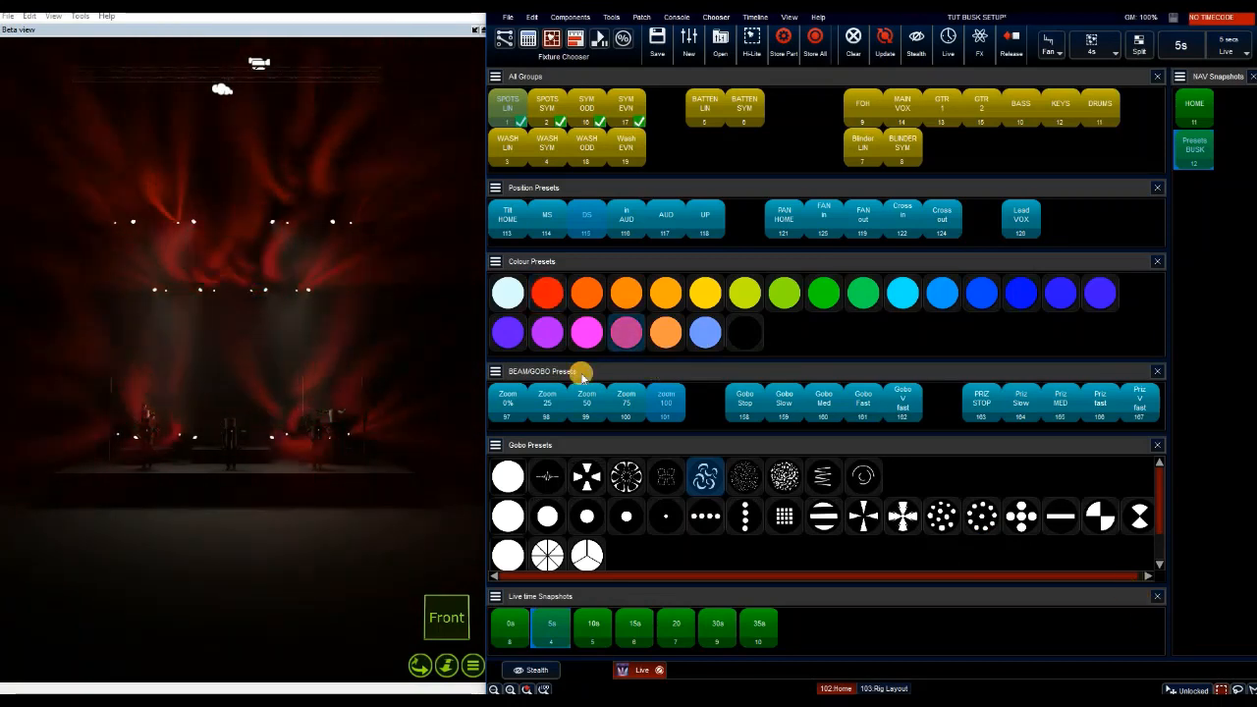
click(582, 218)
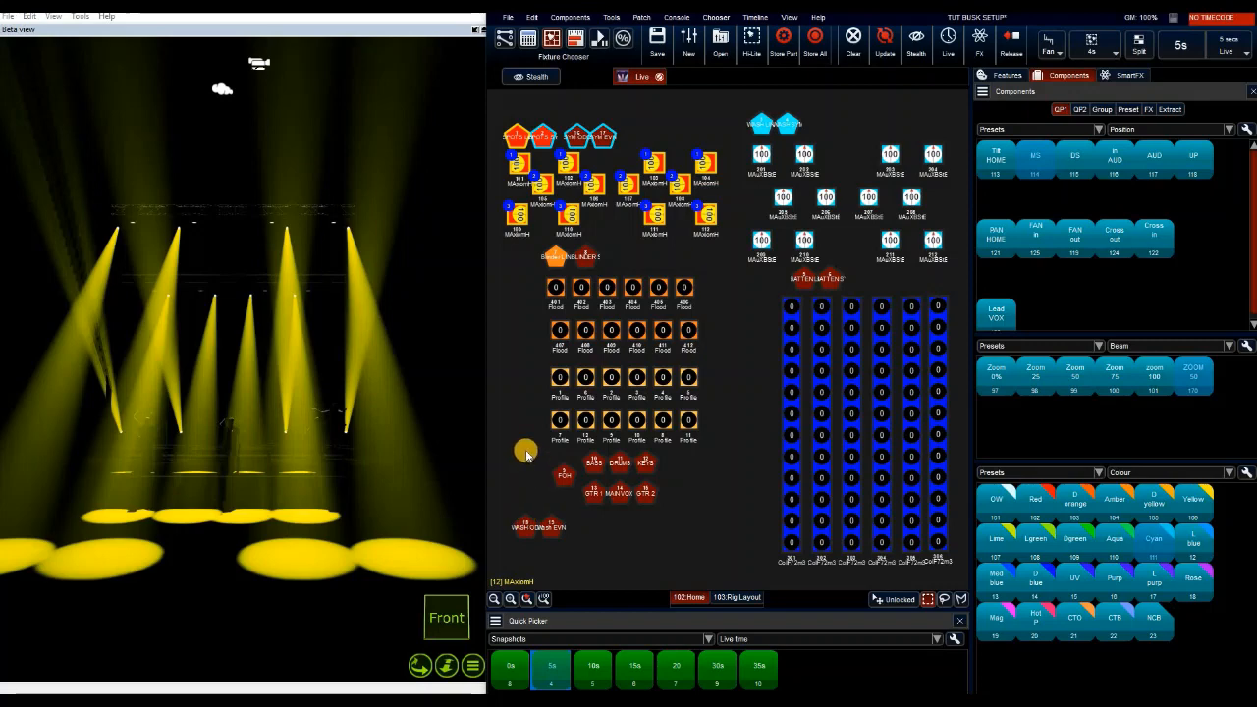
- Store the spots' current position, colour and beam look as a new preset named Yell DS
drag(1011, 62, 871, 41)
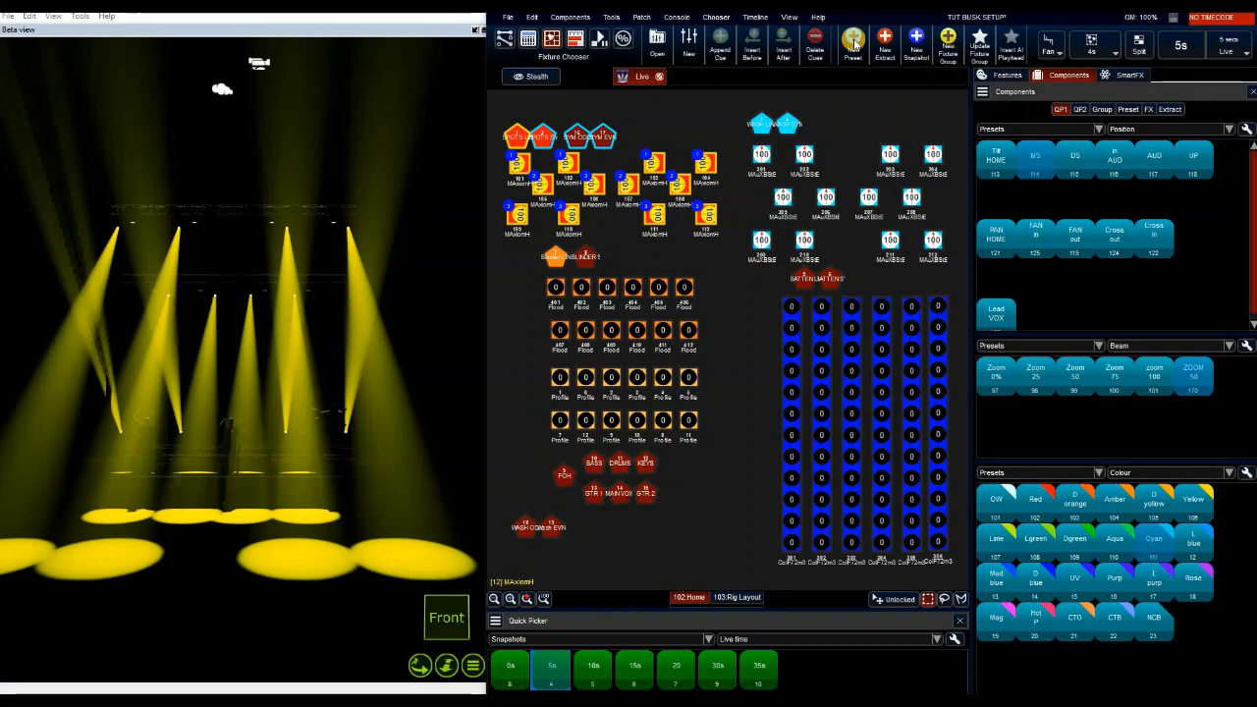
key(ctrl+p)
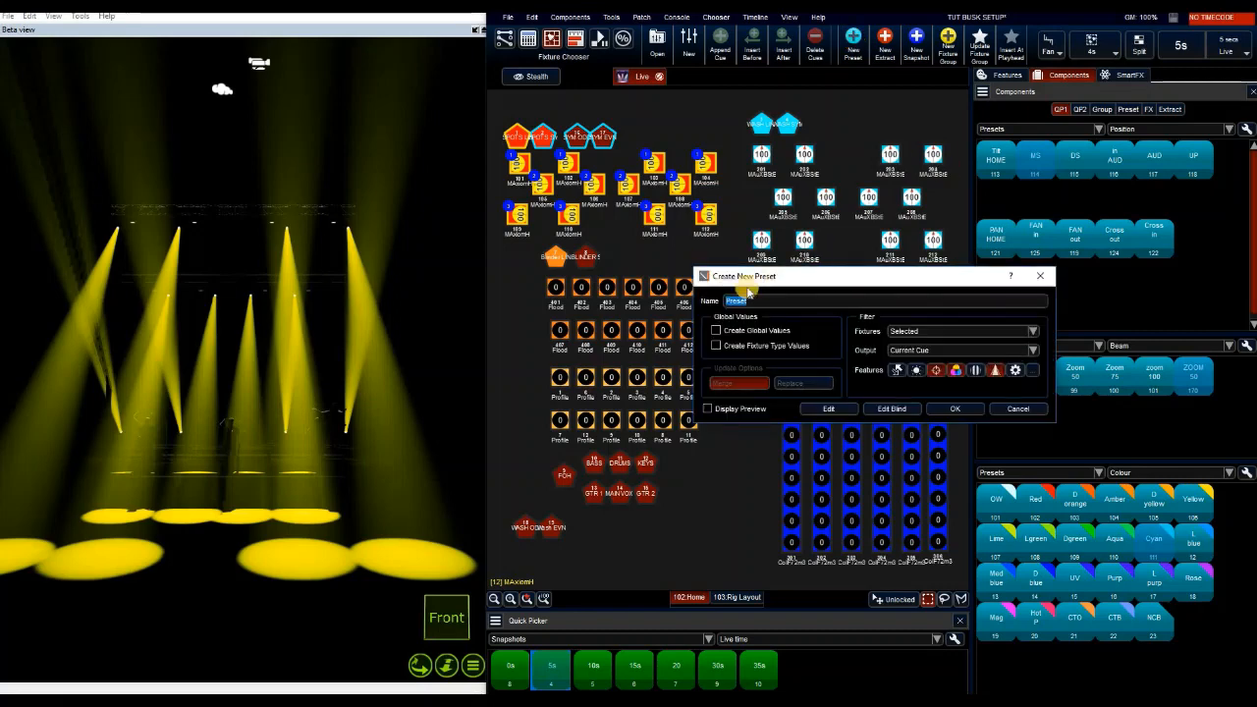
drag(792, 278, 673, 255)
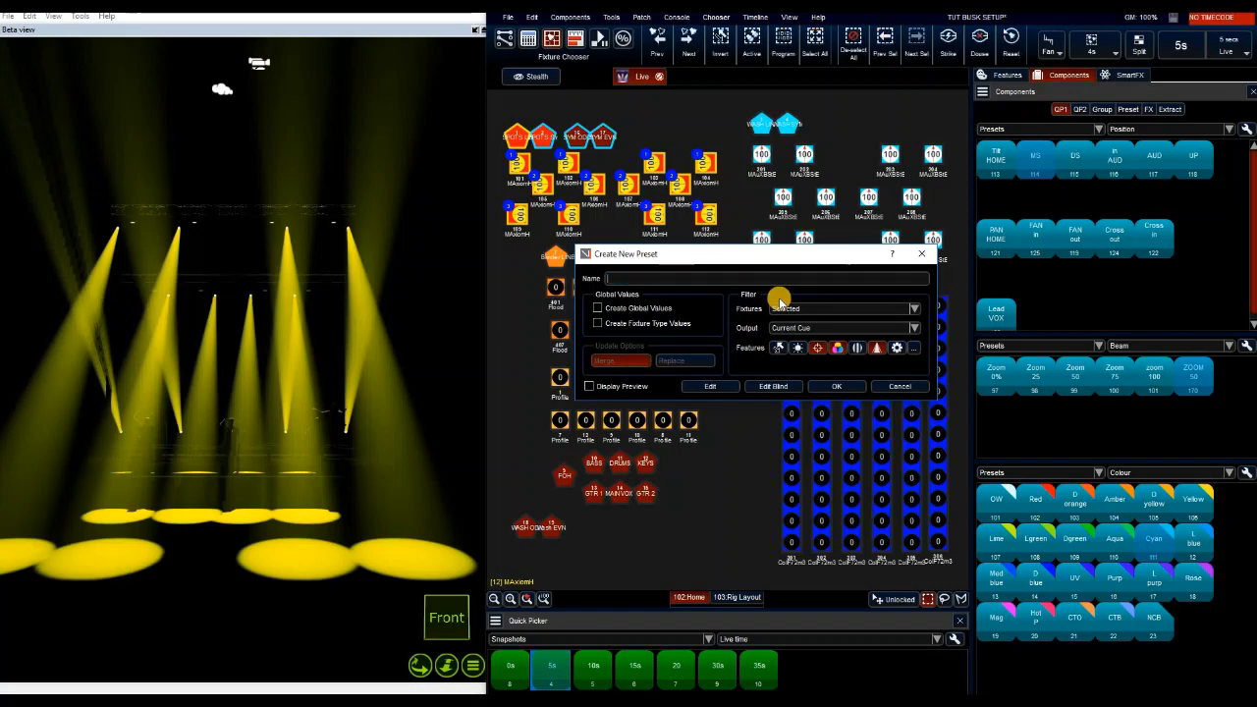
text(Y)
text(ello)
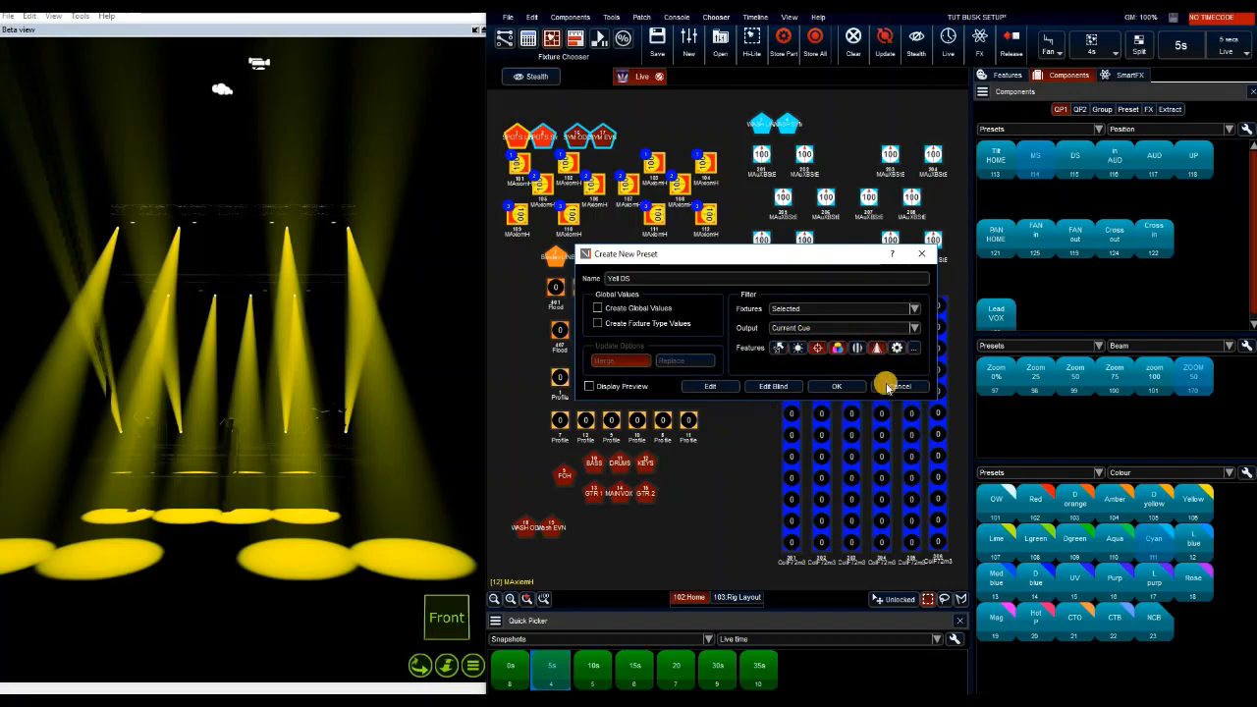
click(850, 389)
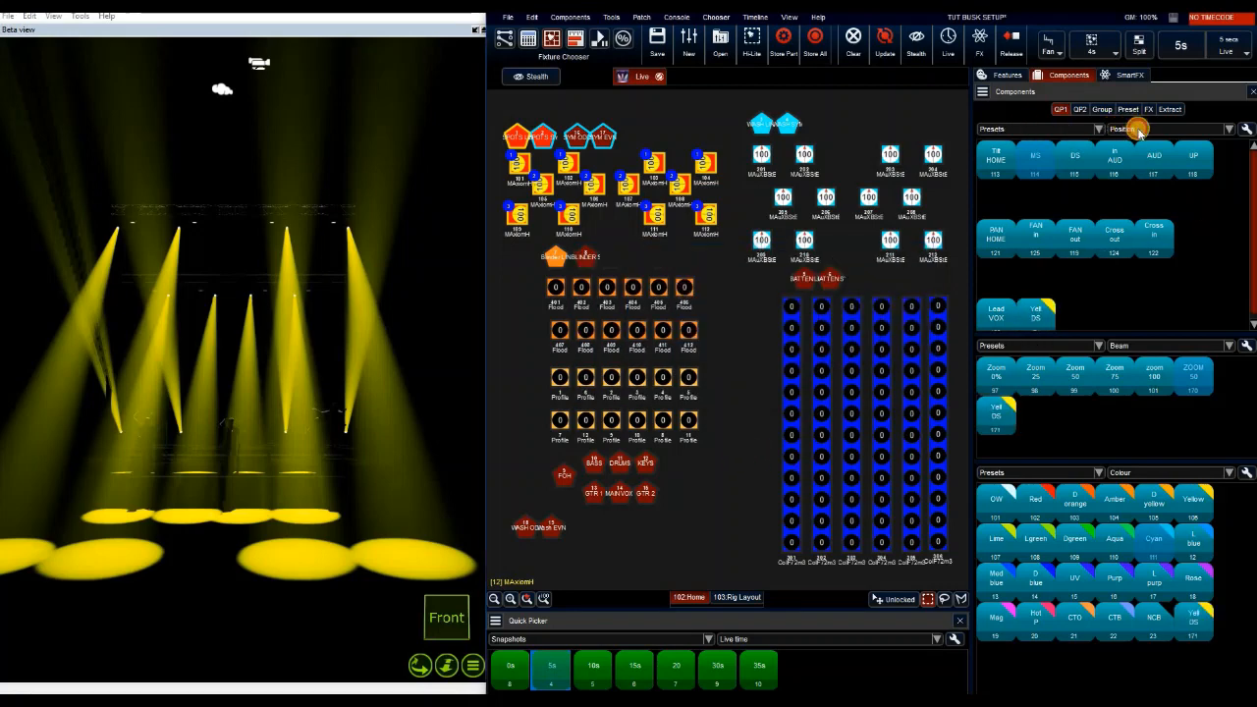
- Switch the position preset list to All and locate the Yell DS preset in it
click(1139, 130)
click(1127, 103)
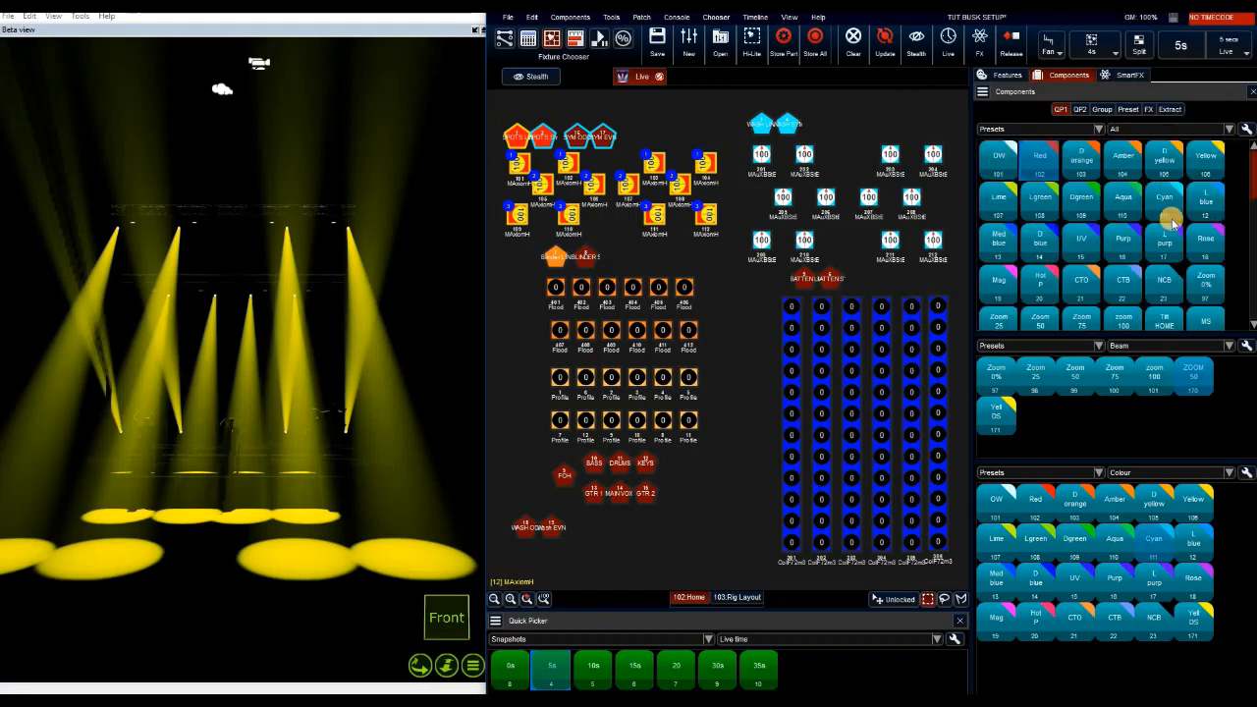
scroll(1172, 224, down, 5)
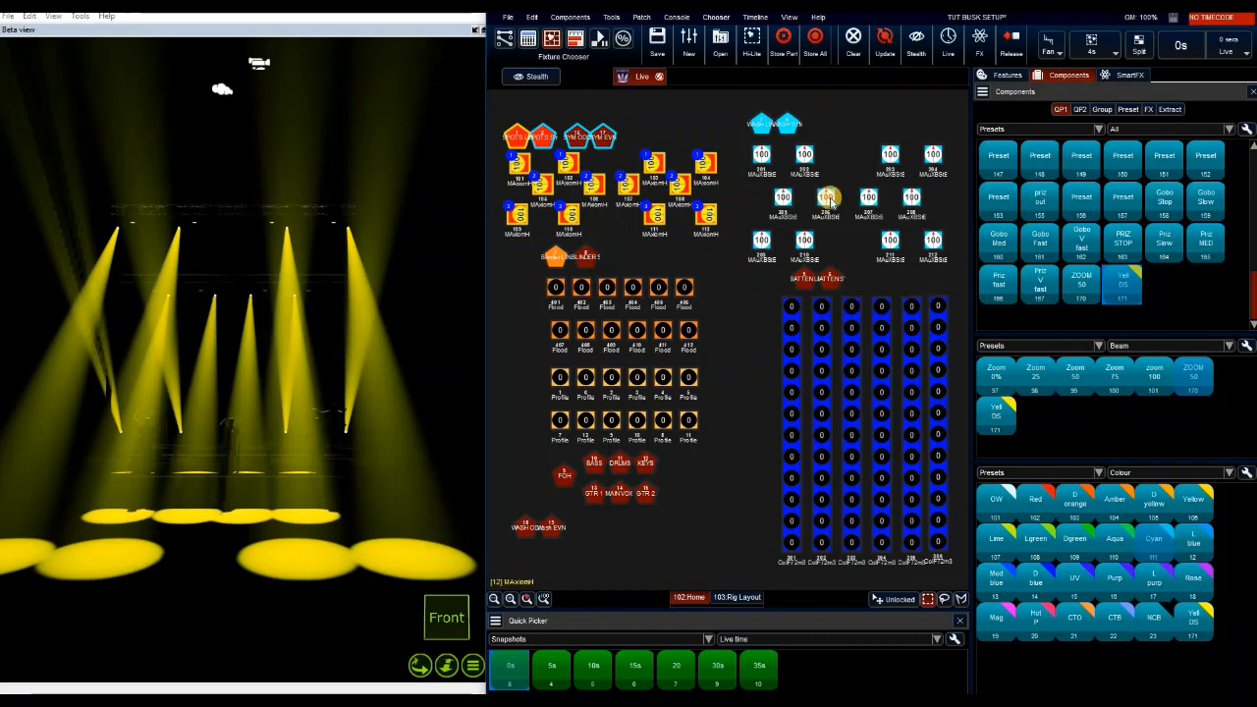
- With the live values cleared, switch the beam preset list to Position and recall Yell DS from it on the spots
key(Escape)
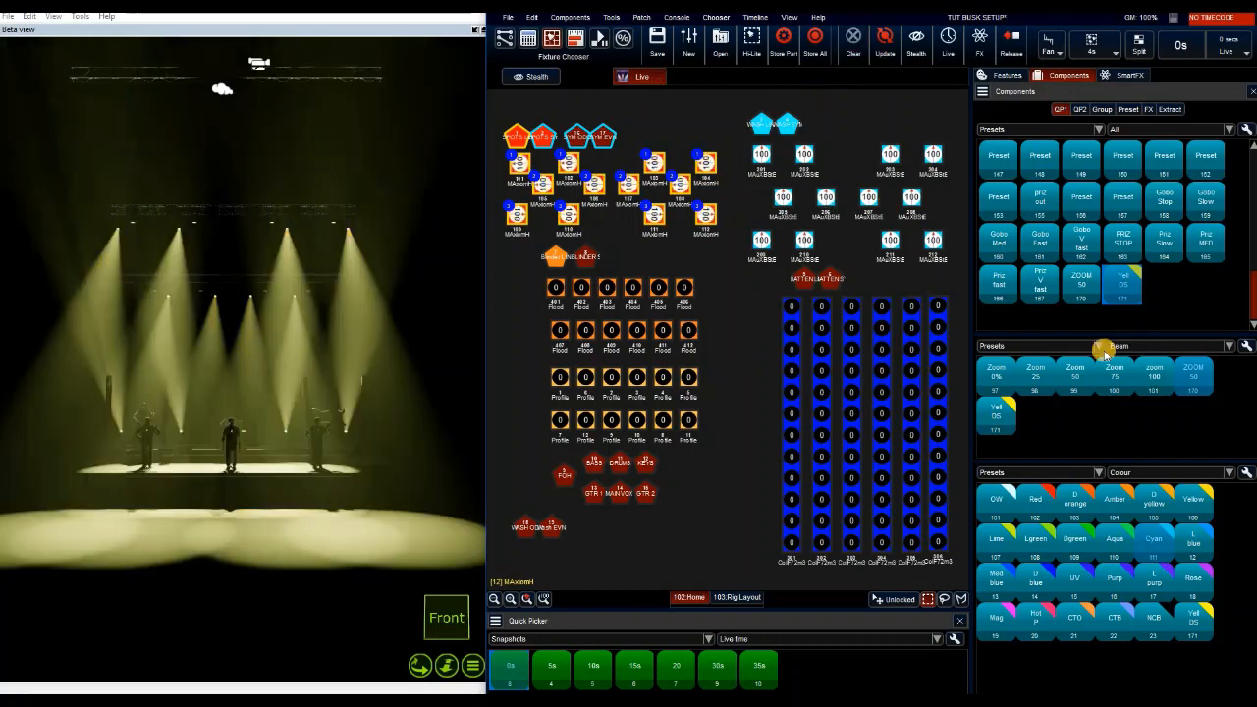
click(1143, 349)
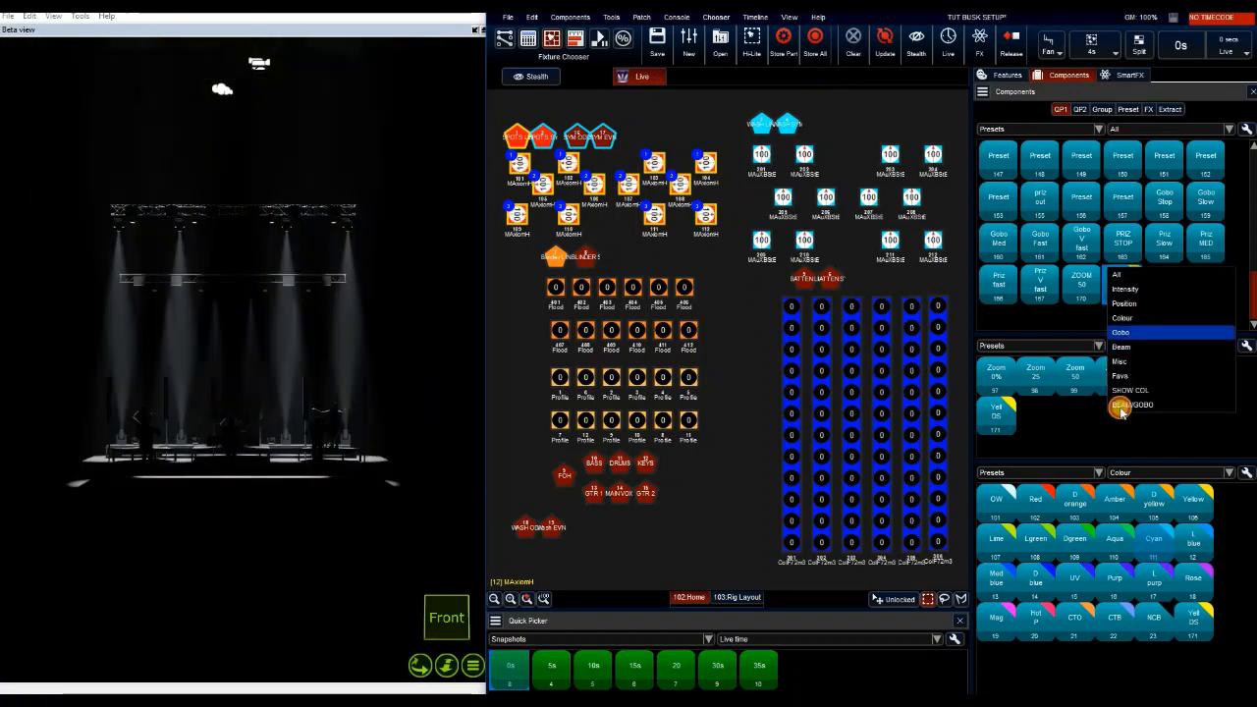
click(1129, 332)
scroll(1047, 436, down, 3)
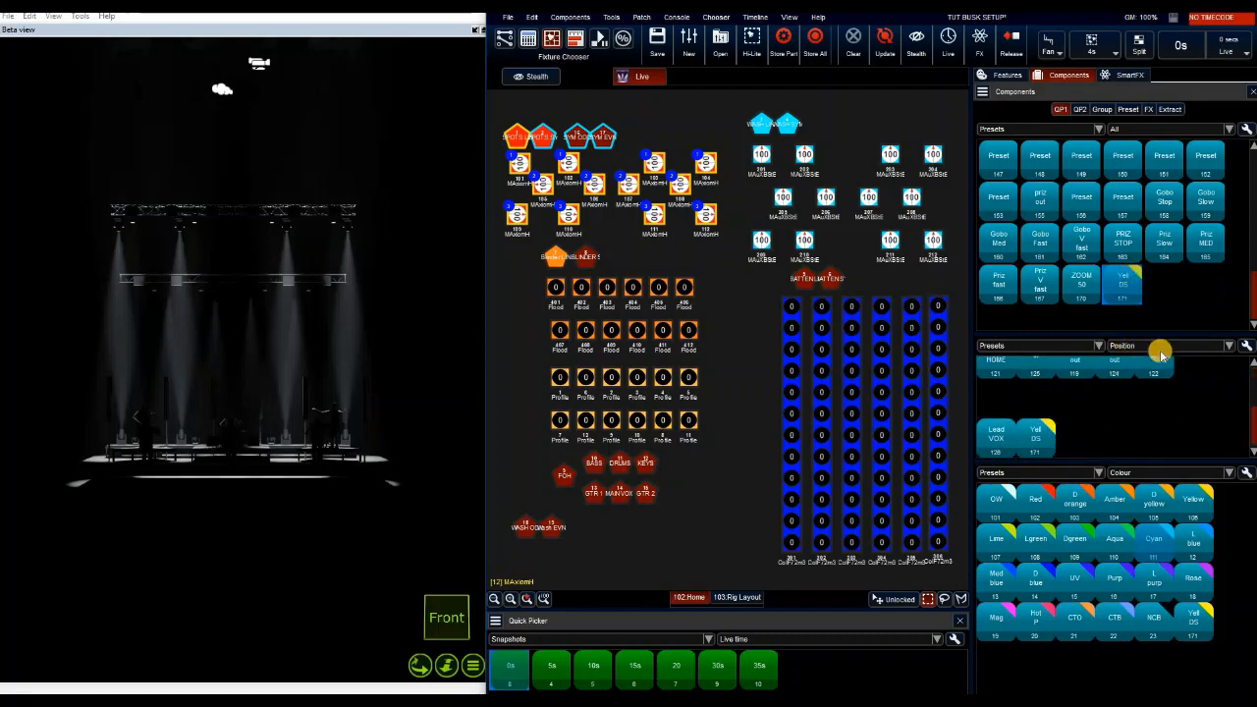
click(1044, 444)
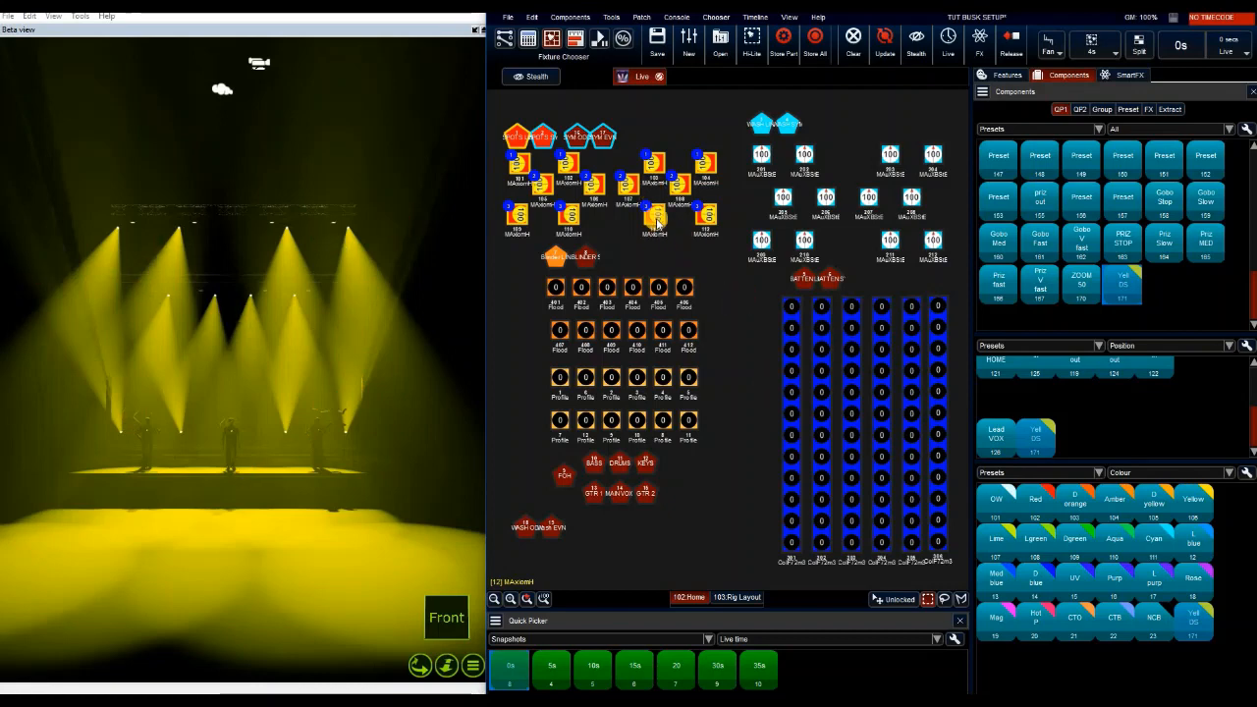
- Check the default feature filters for a new preset started from the position list and from the colour list, creating neither
key(shift)
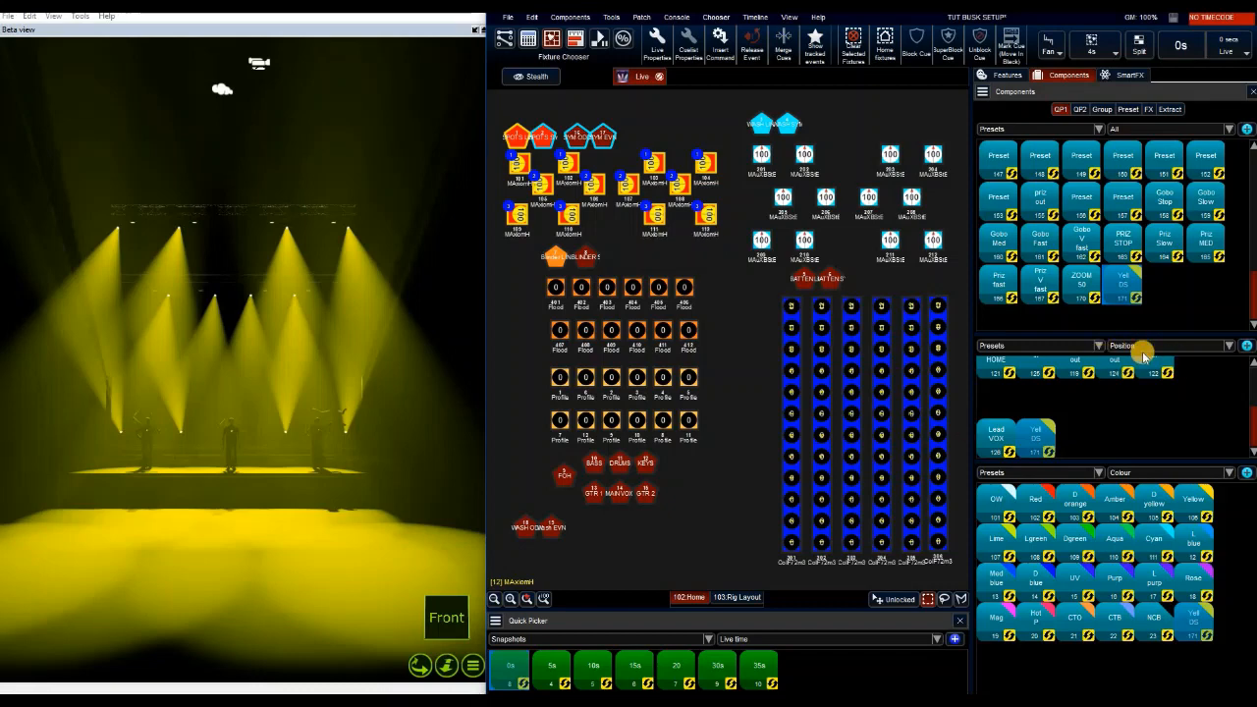
click(1082, 439)
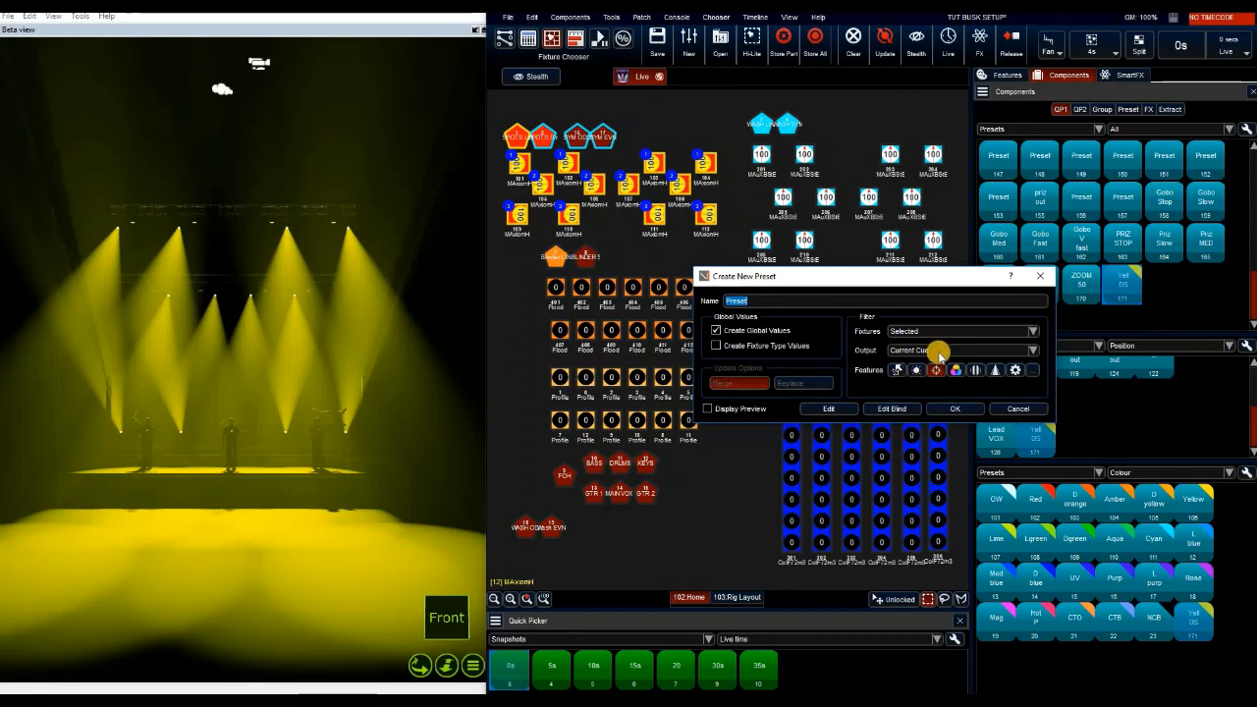
key(Escape)
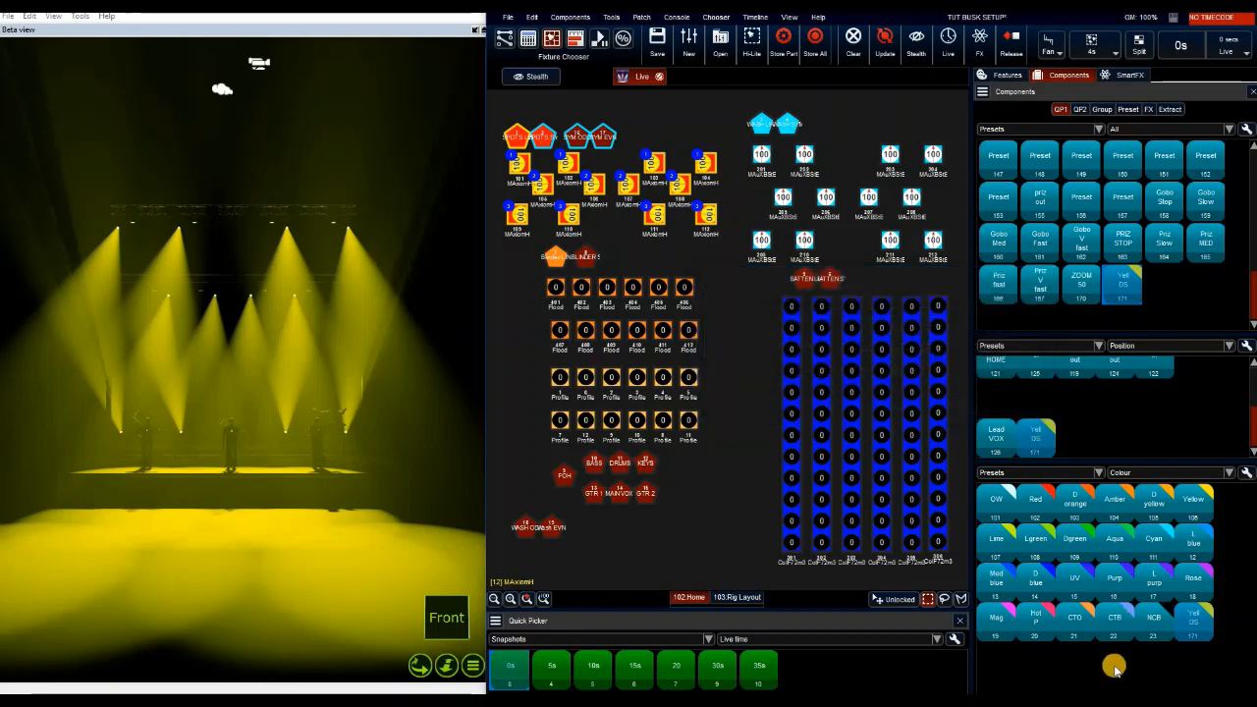
shift+click(1090, 673)
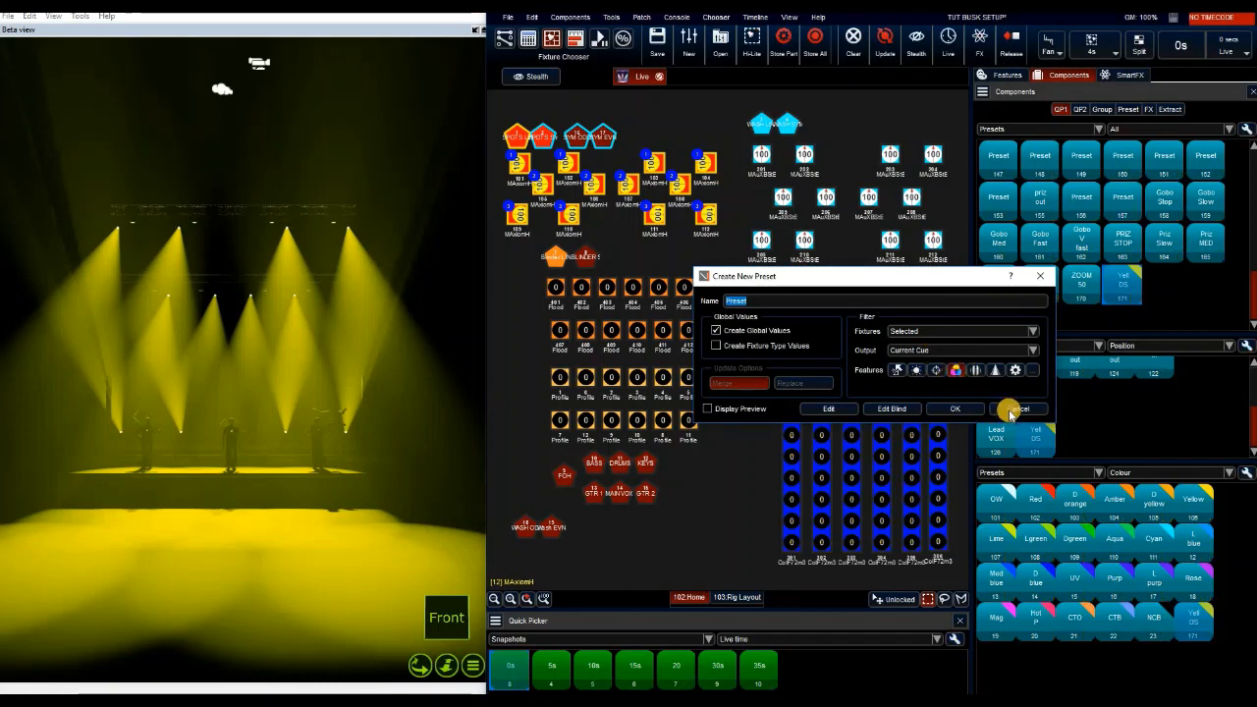
key(Escape)
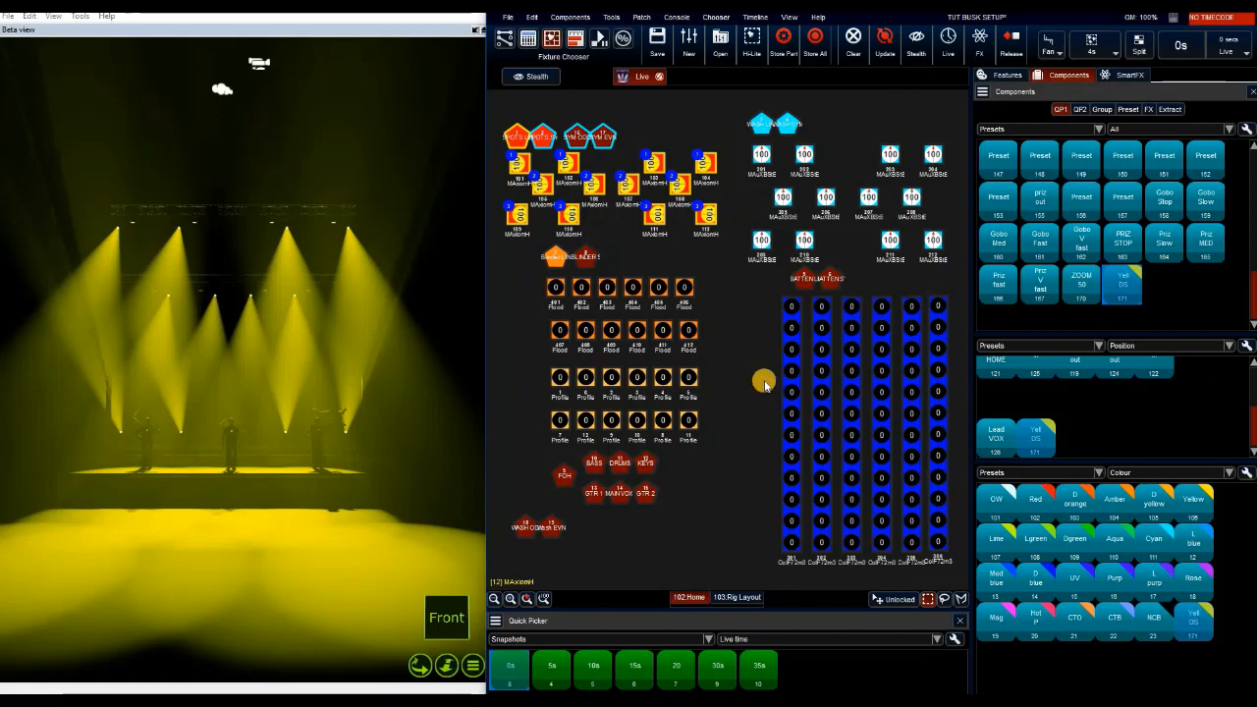
- Delete the Yell DS preset
right_click(1126, 281)
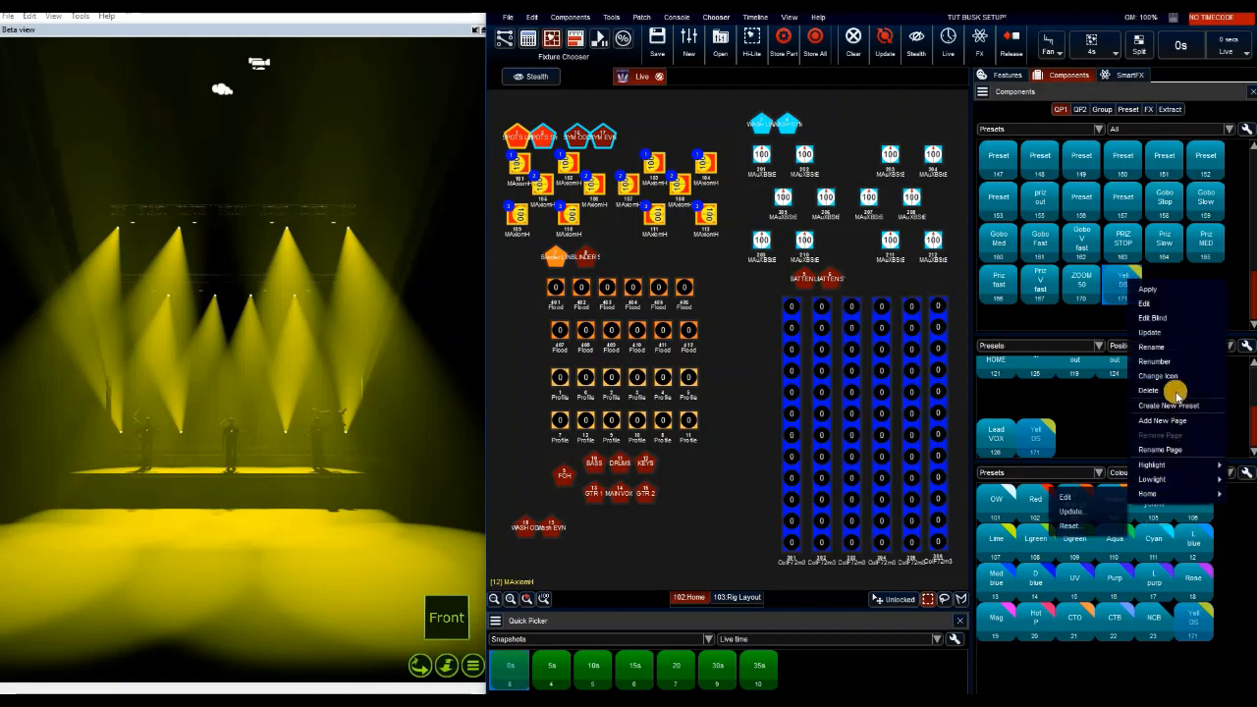
click(1176, 393)
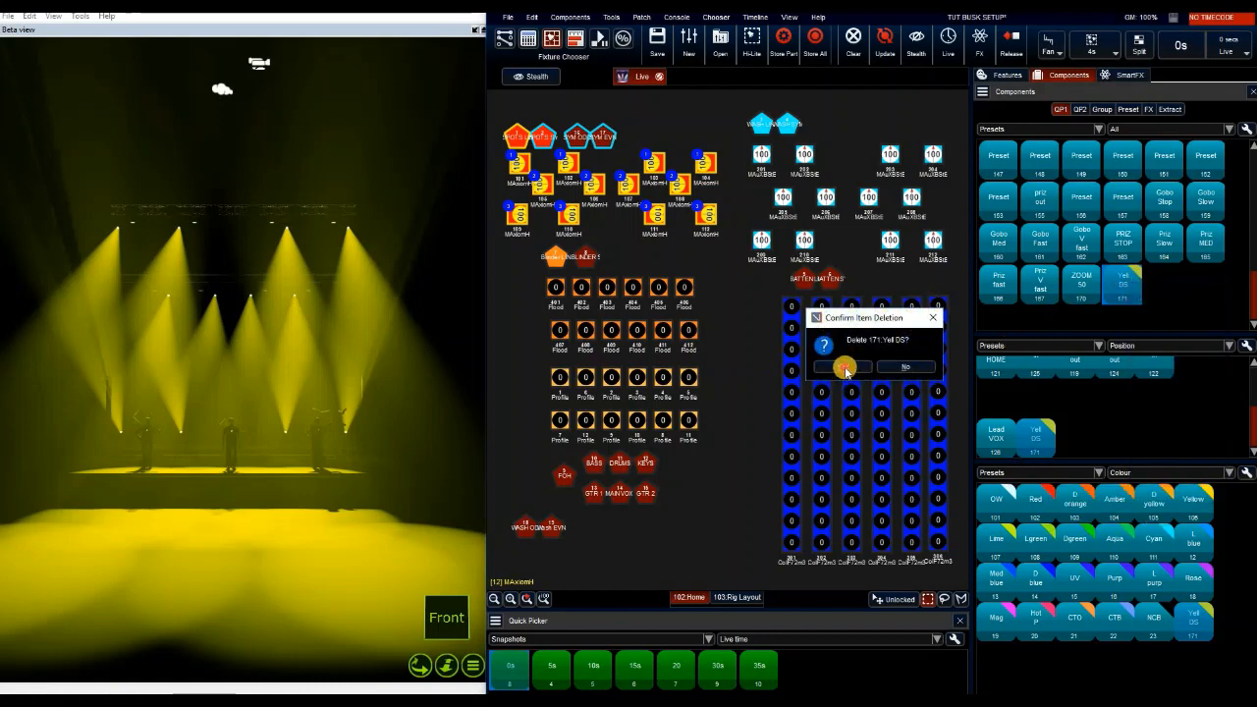
key(Return)
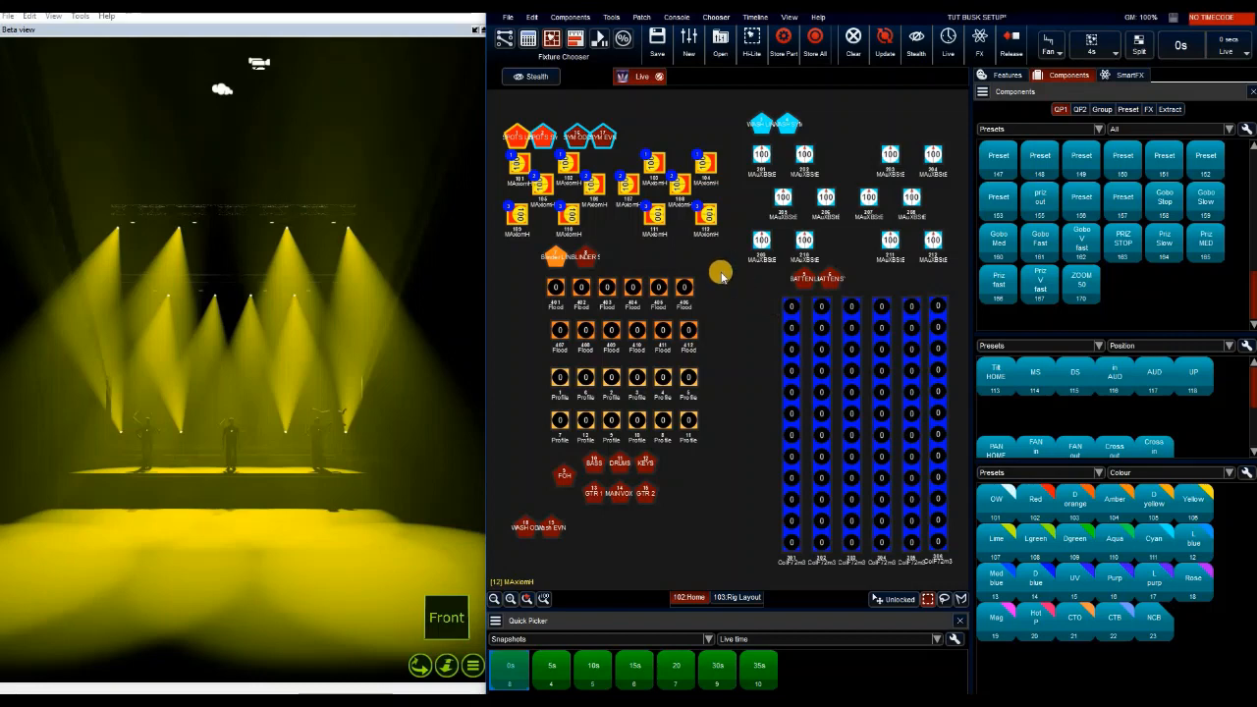
- Tilt each of the three rows of spots to a different angle, and narrow the beams of all spots
drag(504, 169, 641, 140)
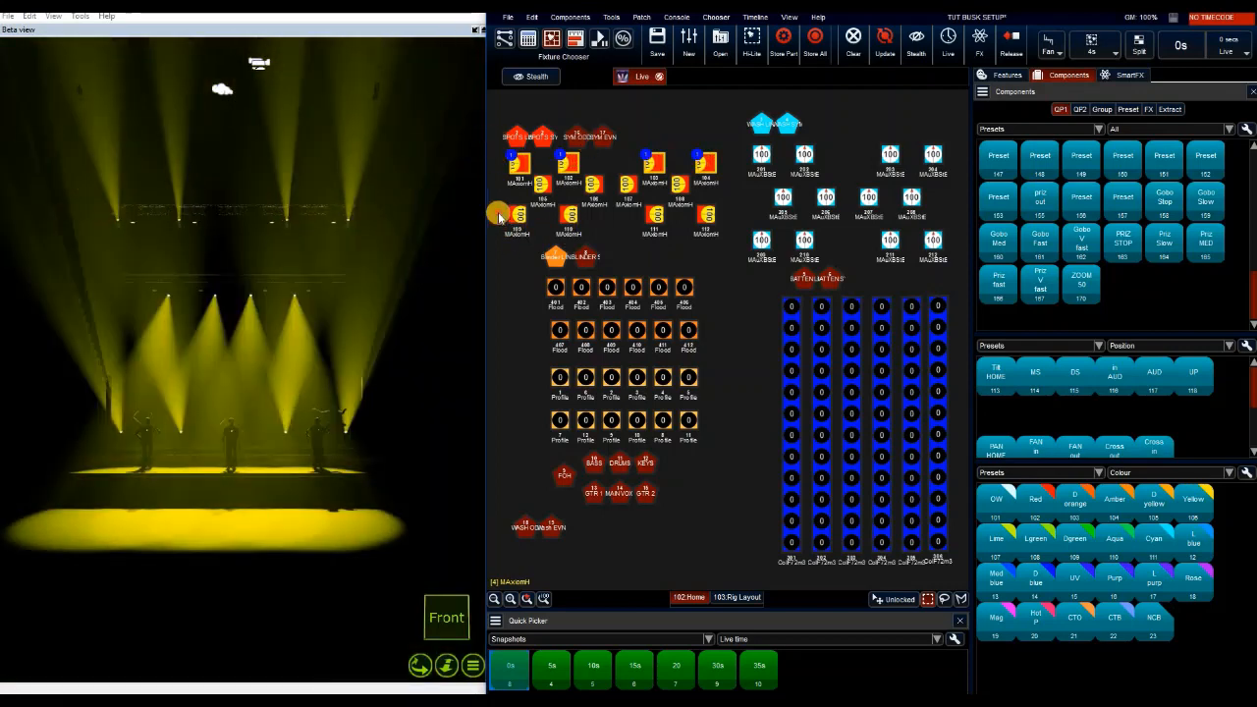
drag(498, 212, 736, 193)
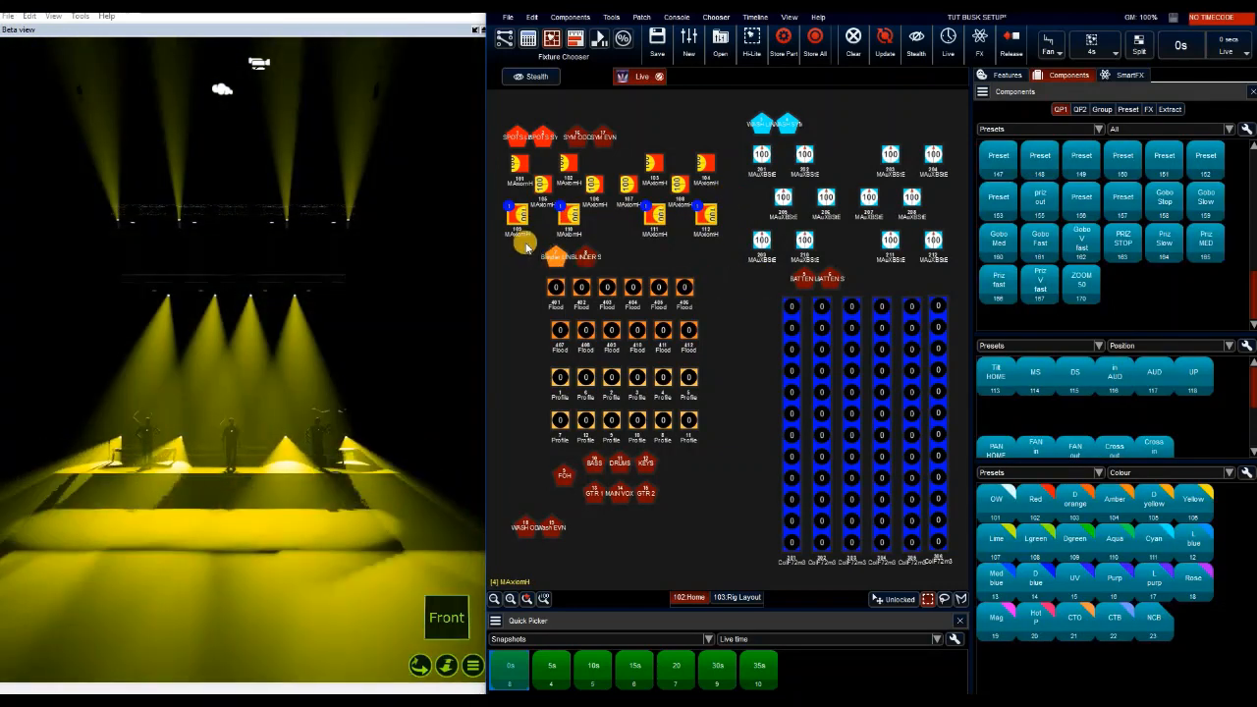
drag(525, 179, 715, 194)
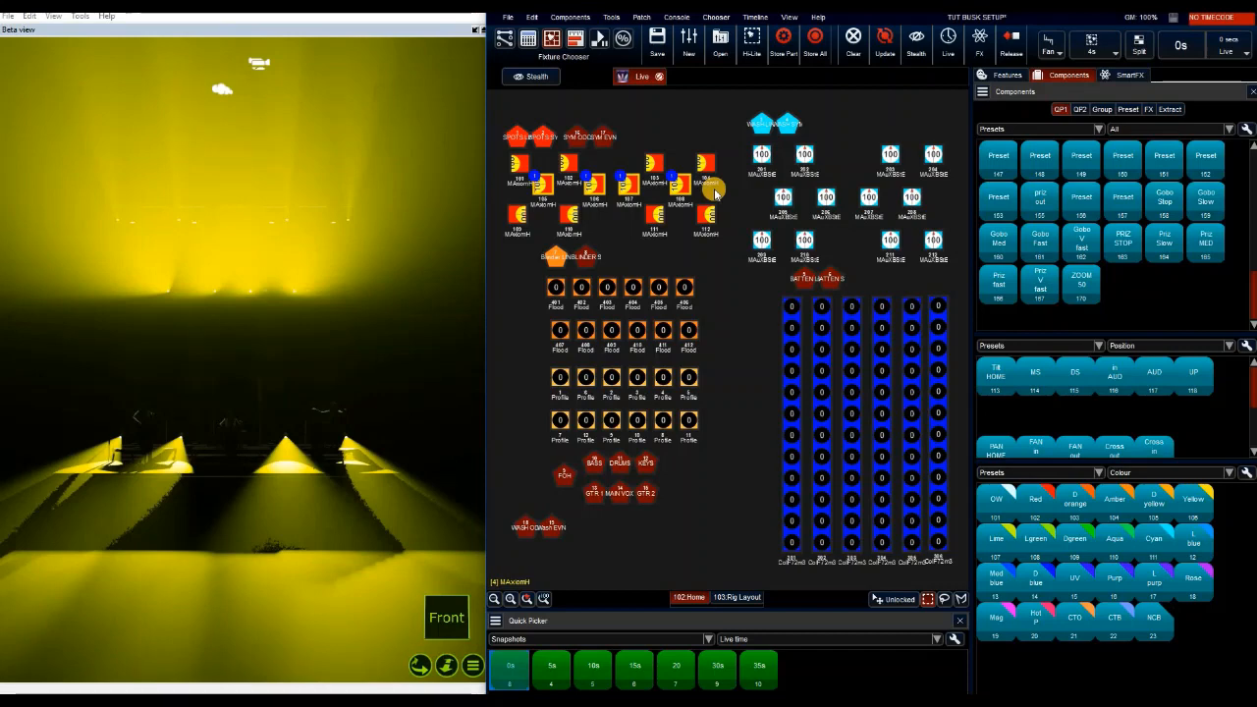
click(777, 190)
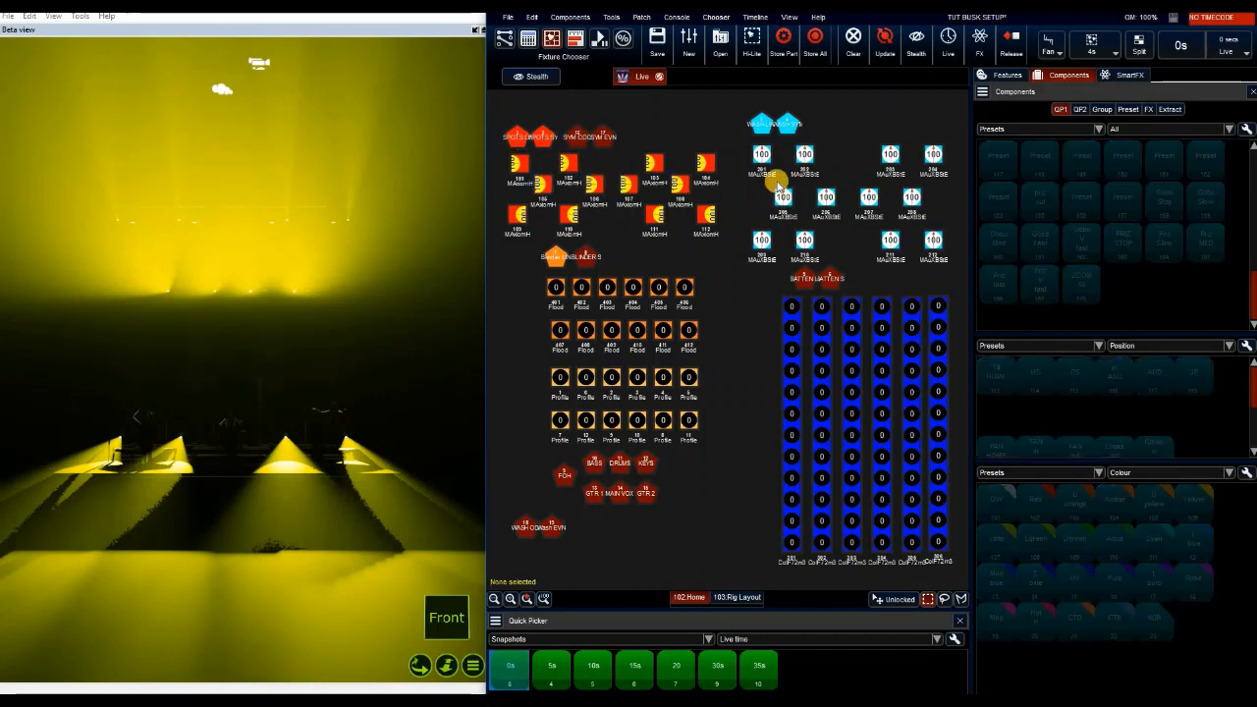
key(1)
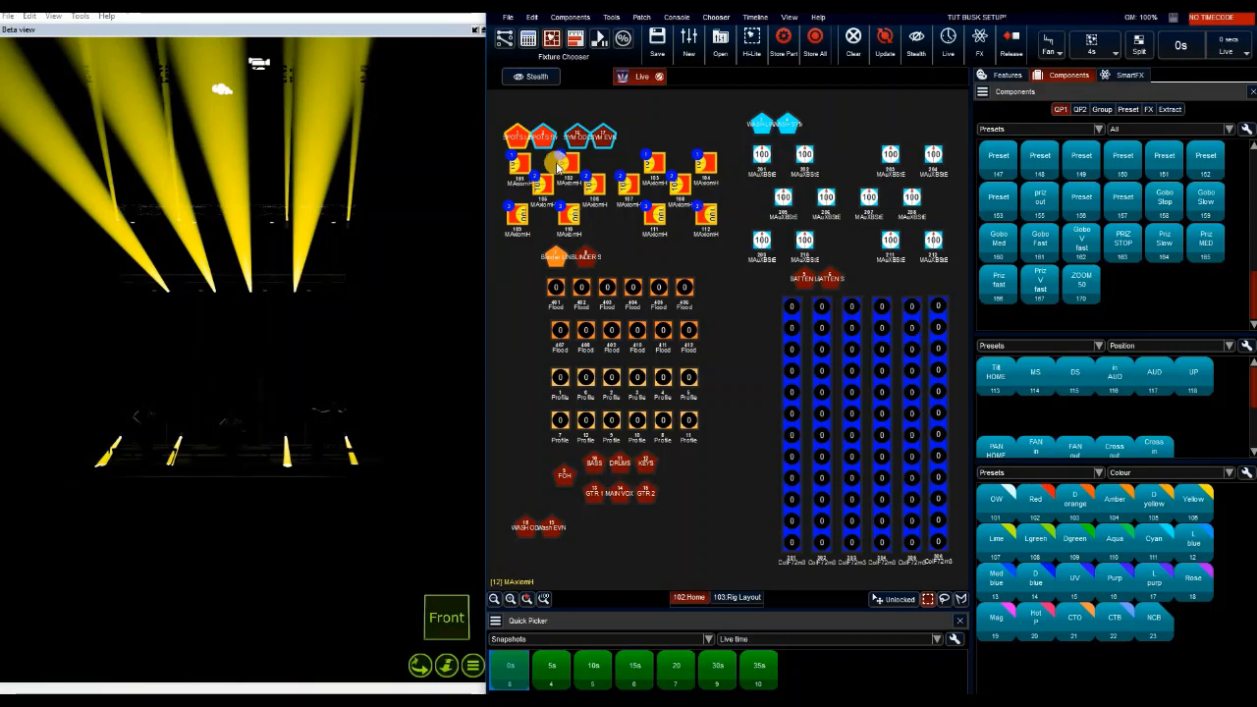
- Start a new preset for all the spots with only the position feature, named Split tilt
click(516, 139)
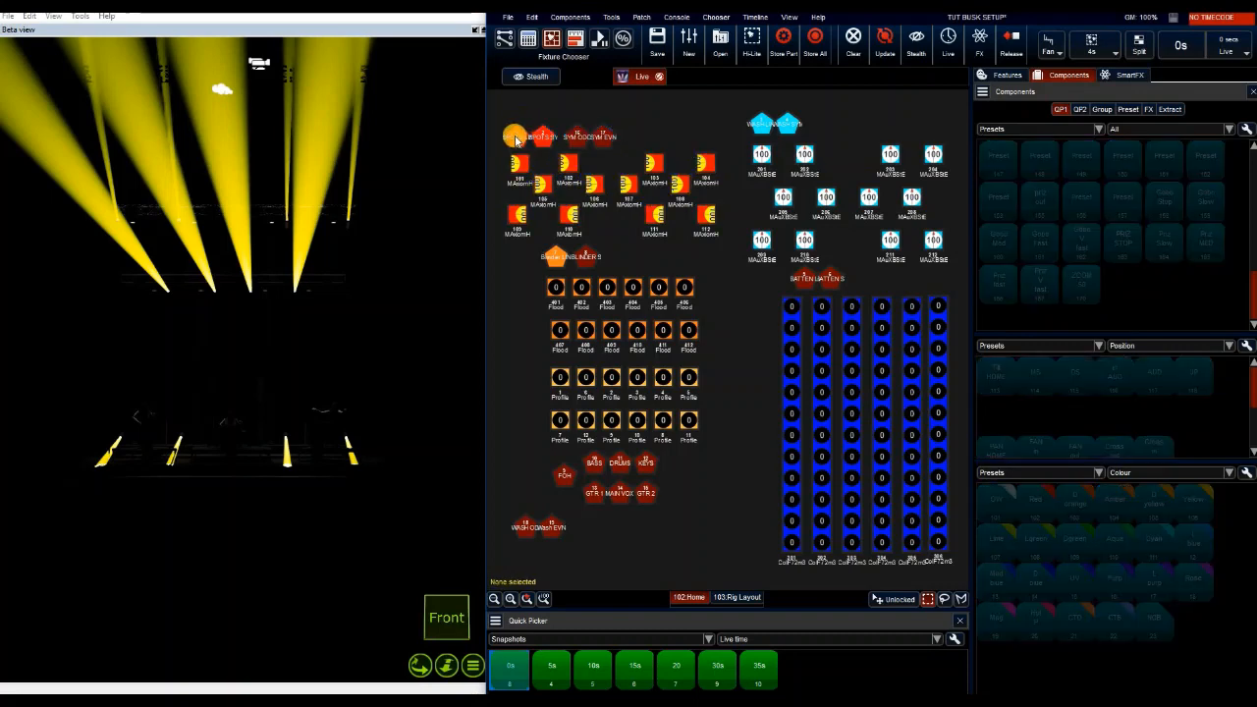
click(517, 140)
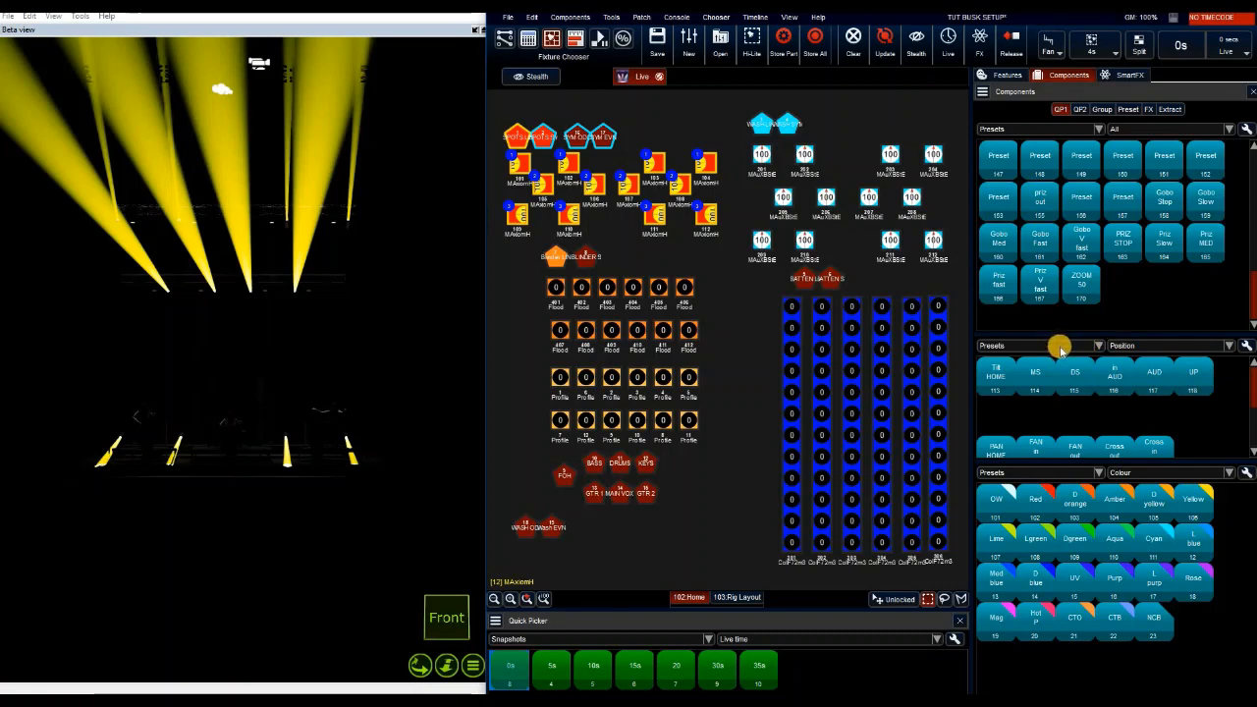
key(shift)
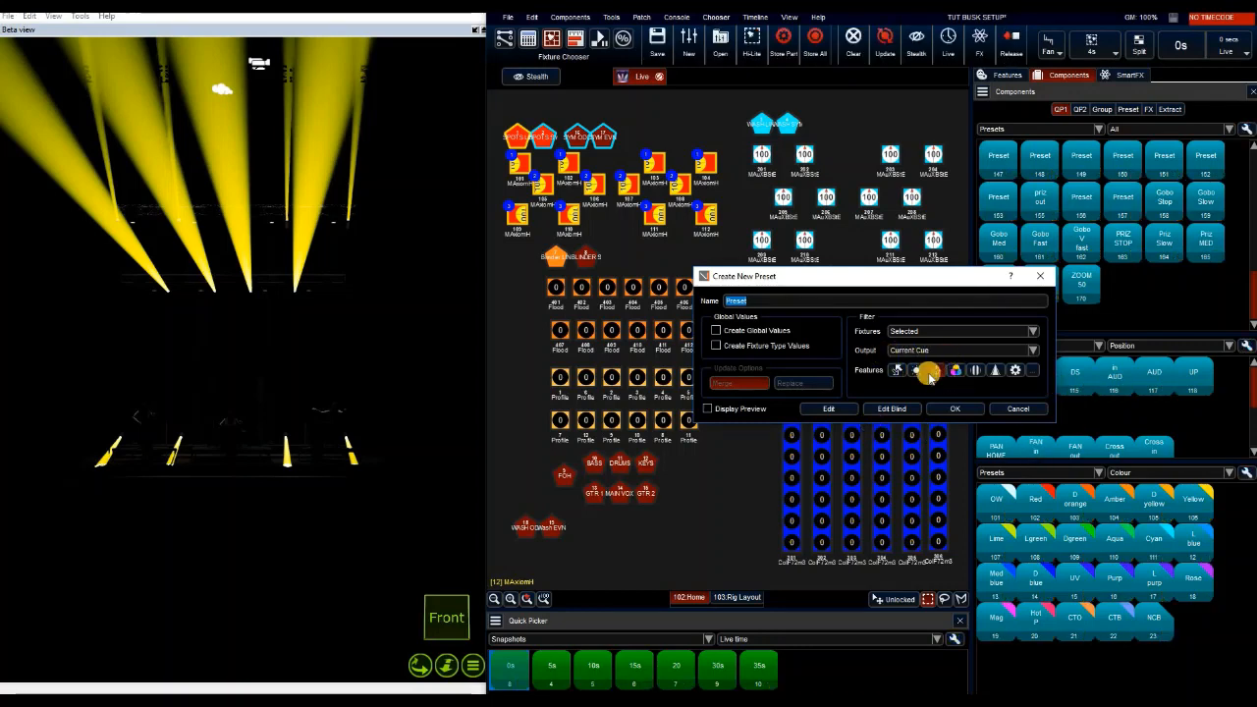
click(935, 367)
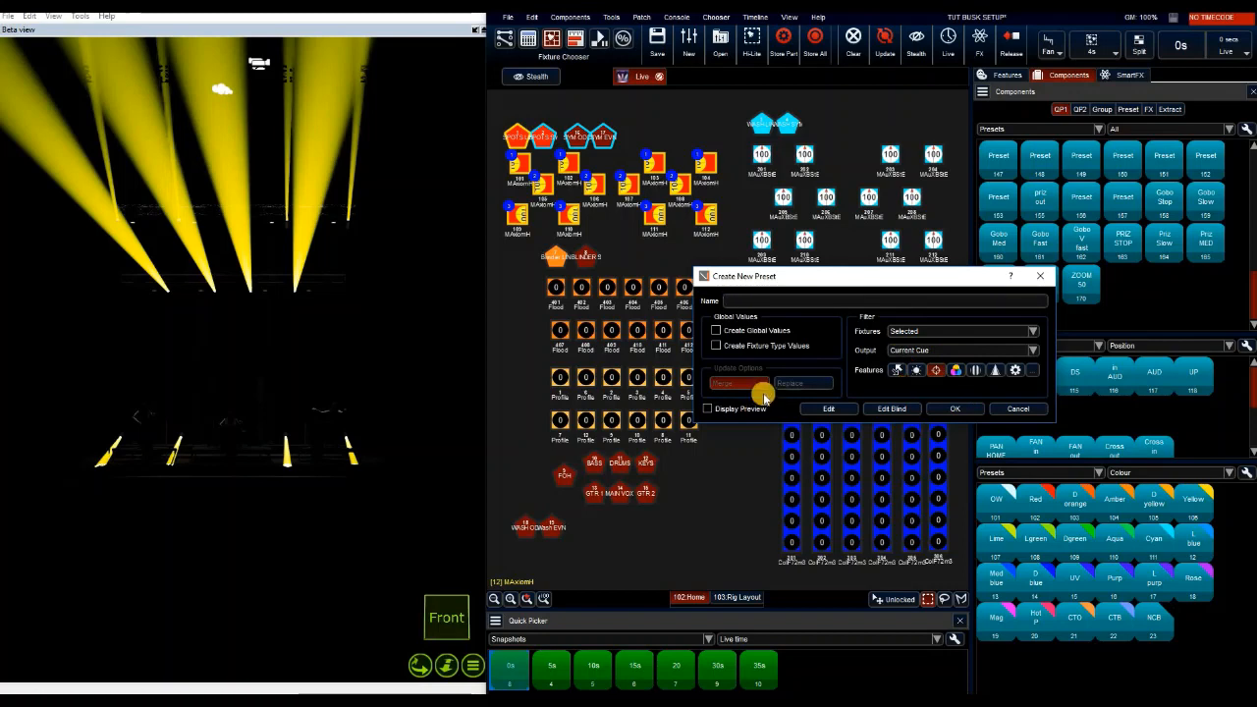
key(shift)
text(Split l)
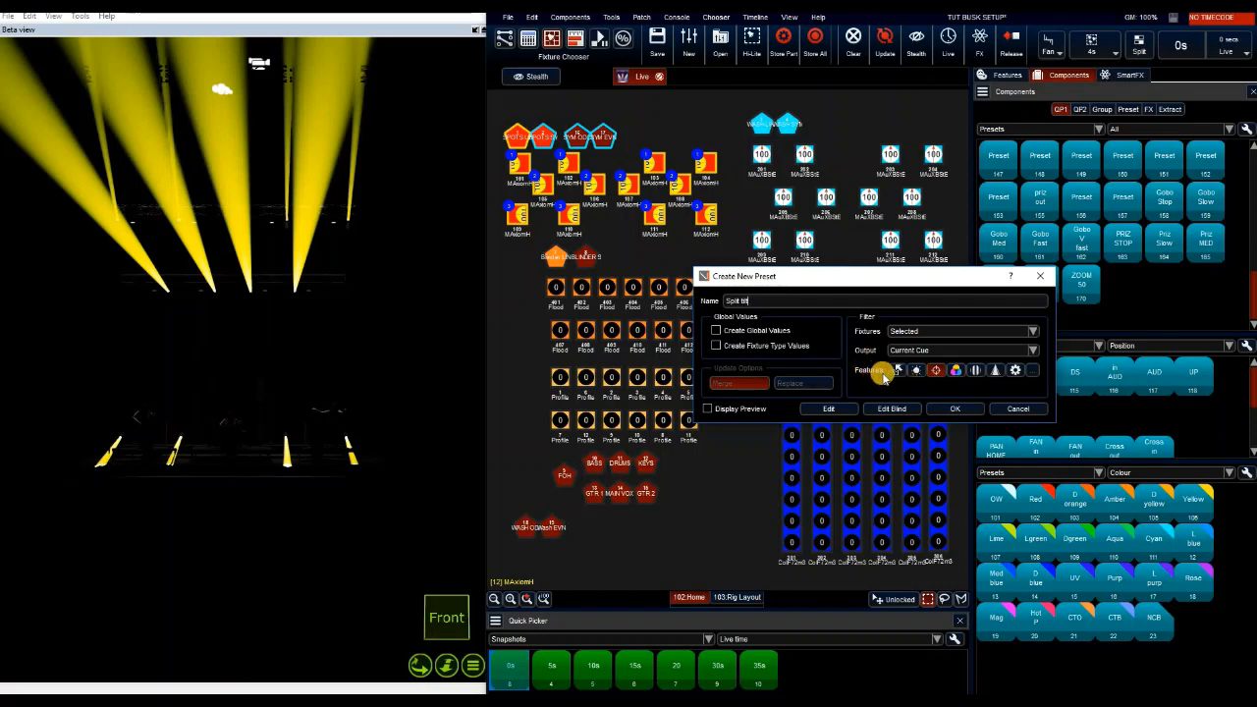
- Restrict the Split tilt preset's position feature filter to tilt only, excluding pan
click(1032, 371)
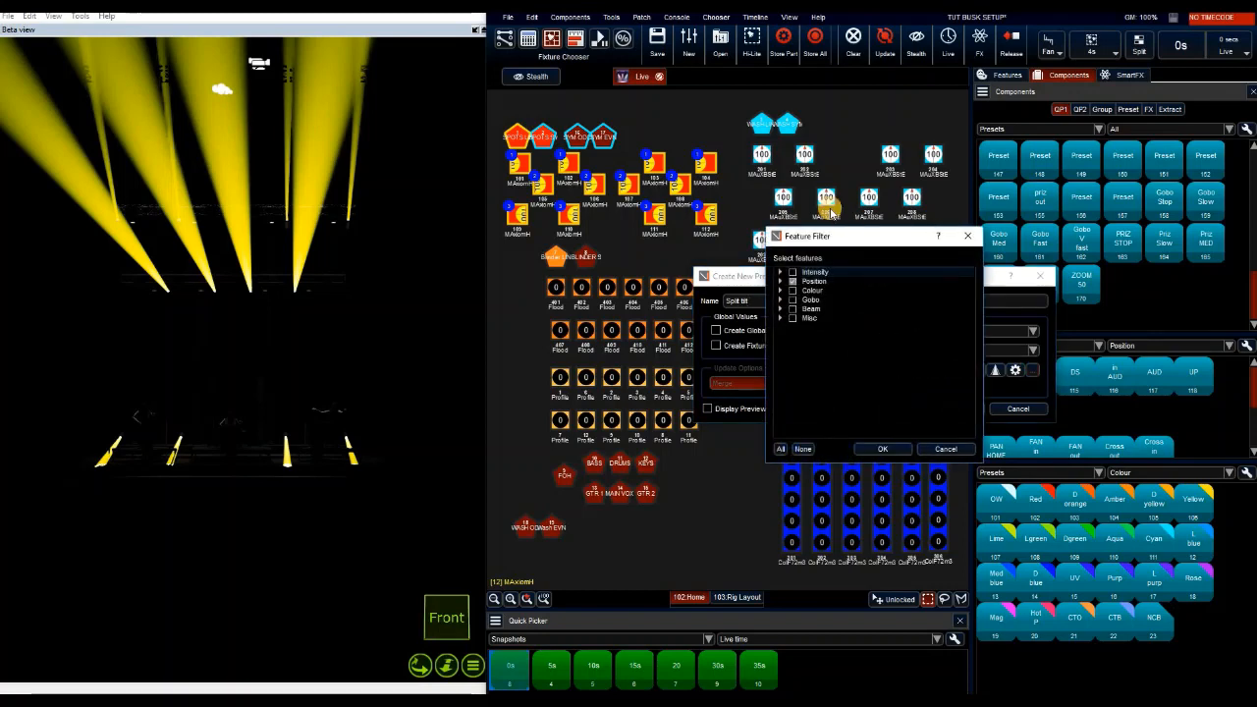
click(789, 281)
click(779, 281)
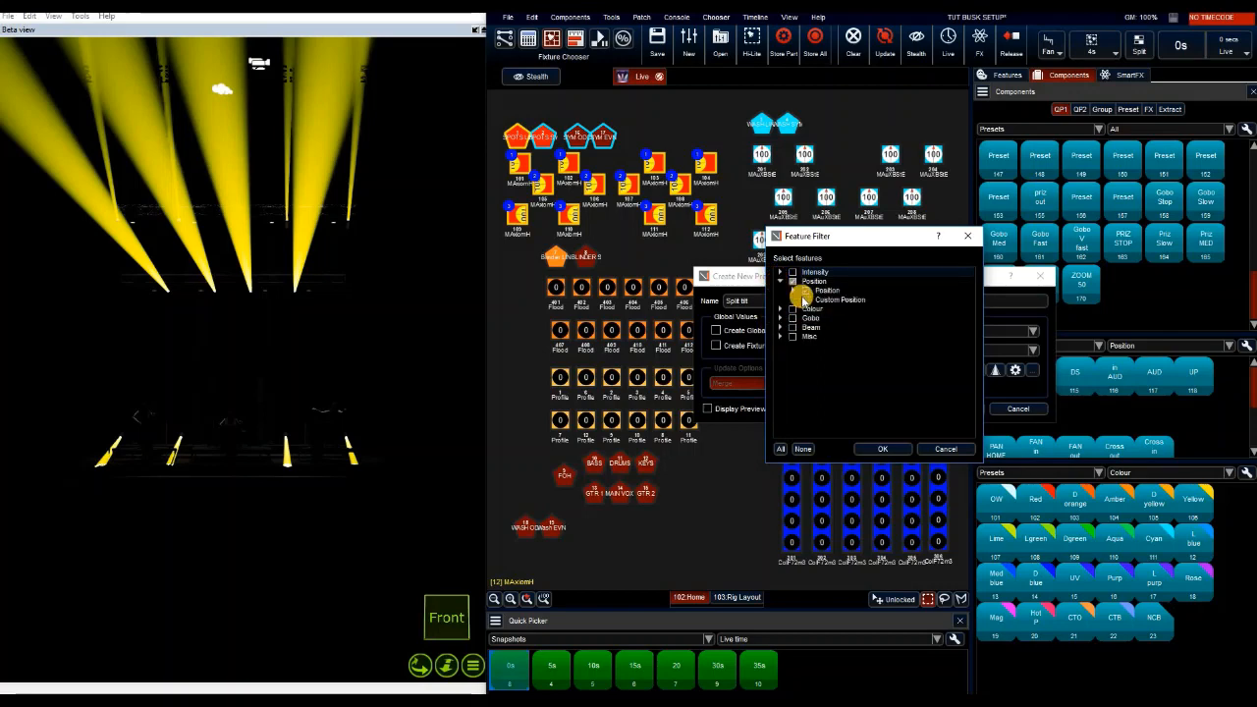
click(799, 290)
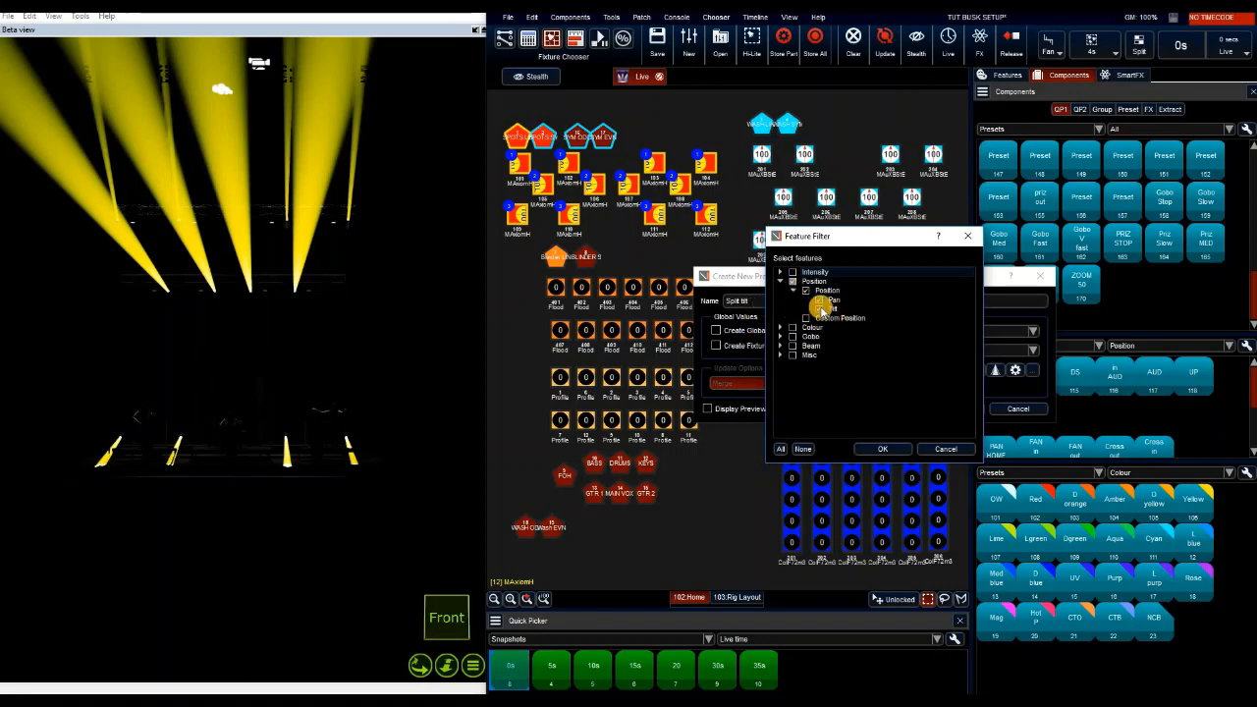
click(820, 300)
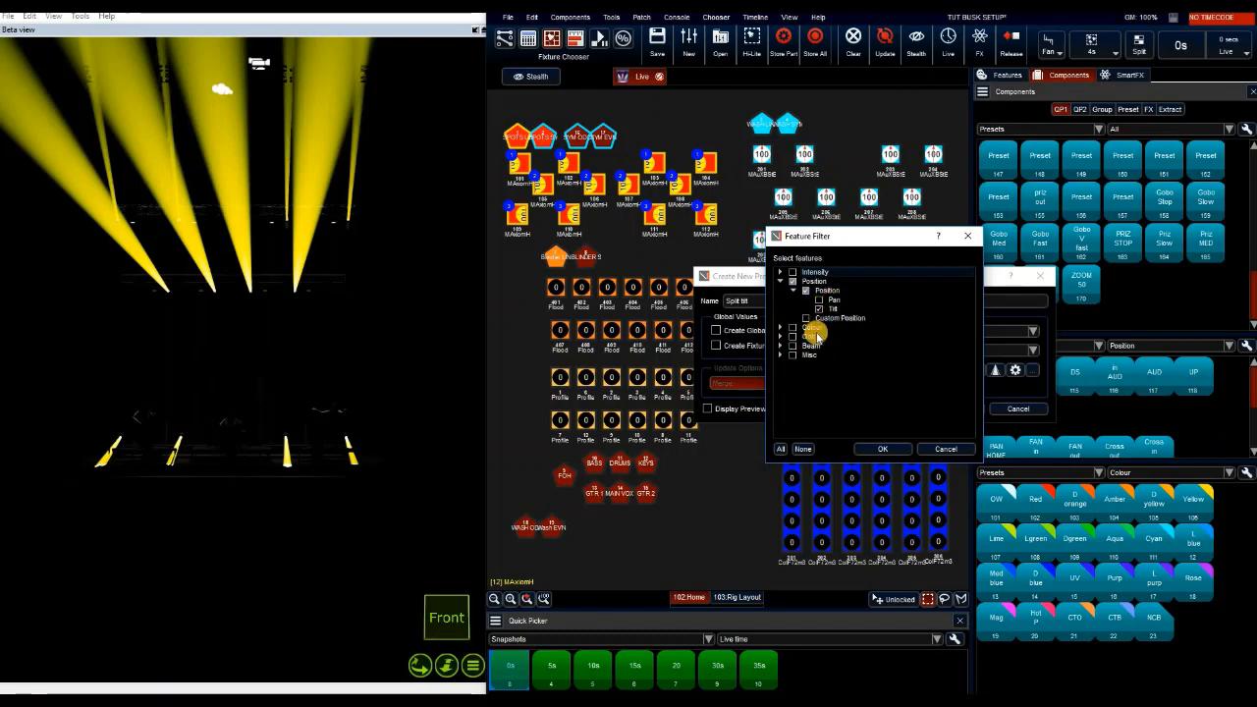
- Inspect the colour and gobo sub-features in the filter without including them, and create the Split tilt preset
click(791, 328)
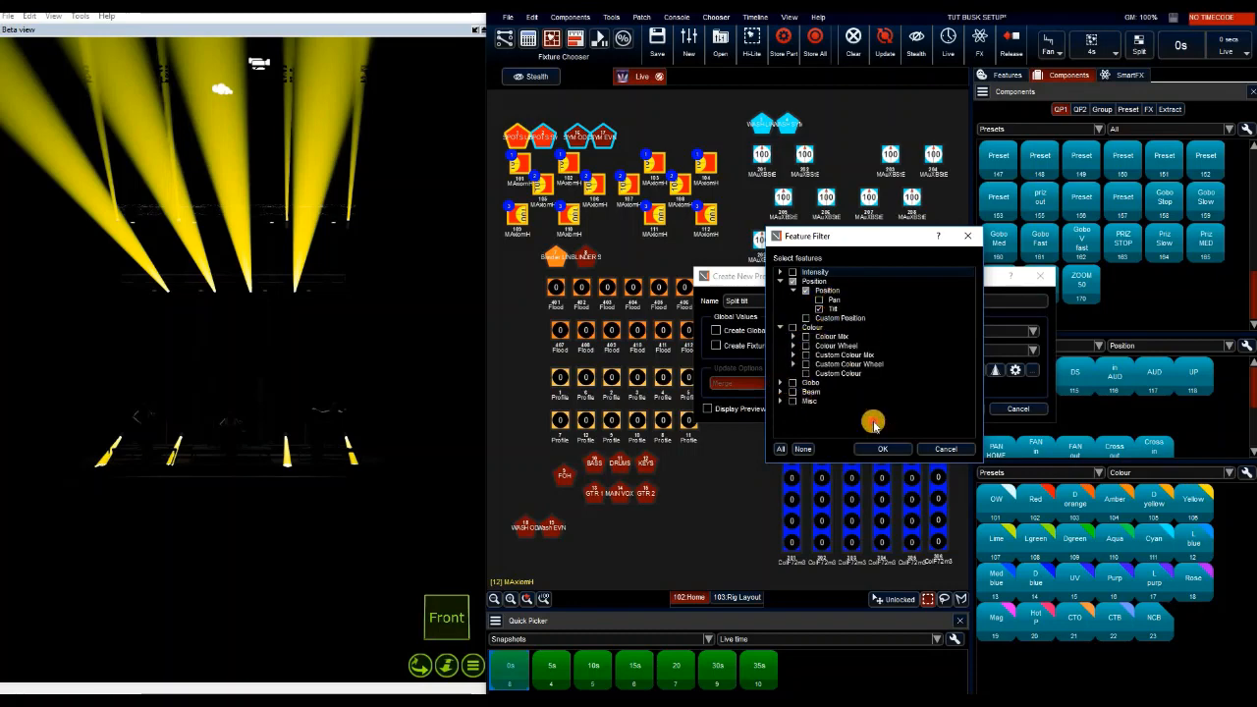
click(793, 381)
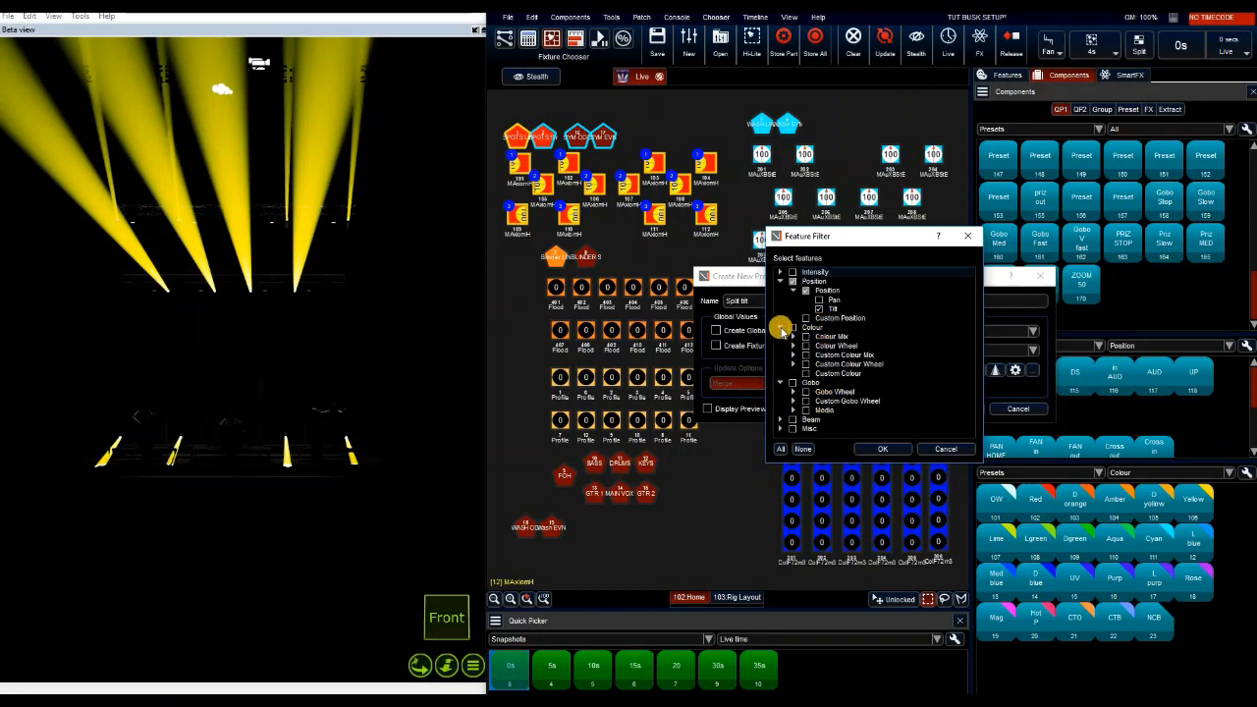
click(781, 384)
click(782, 328)
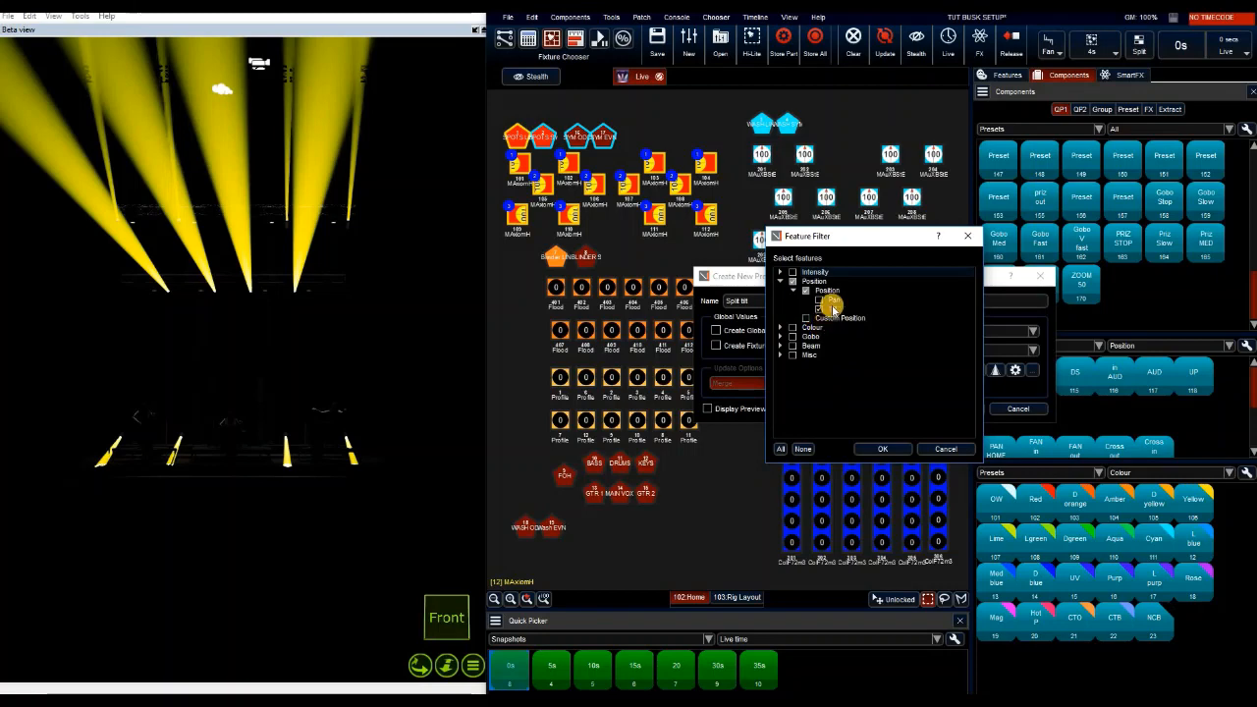
click(884, 448)
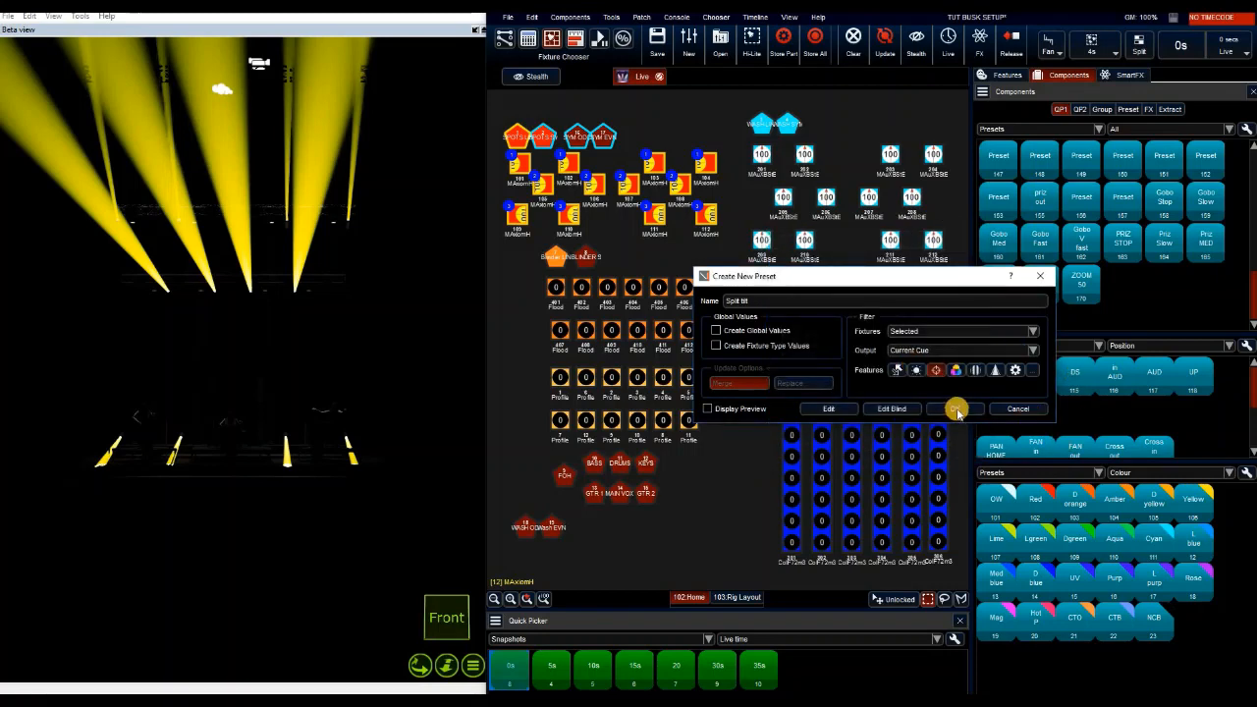
click(949, 414)
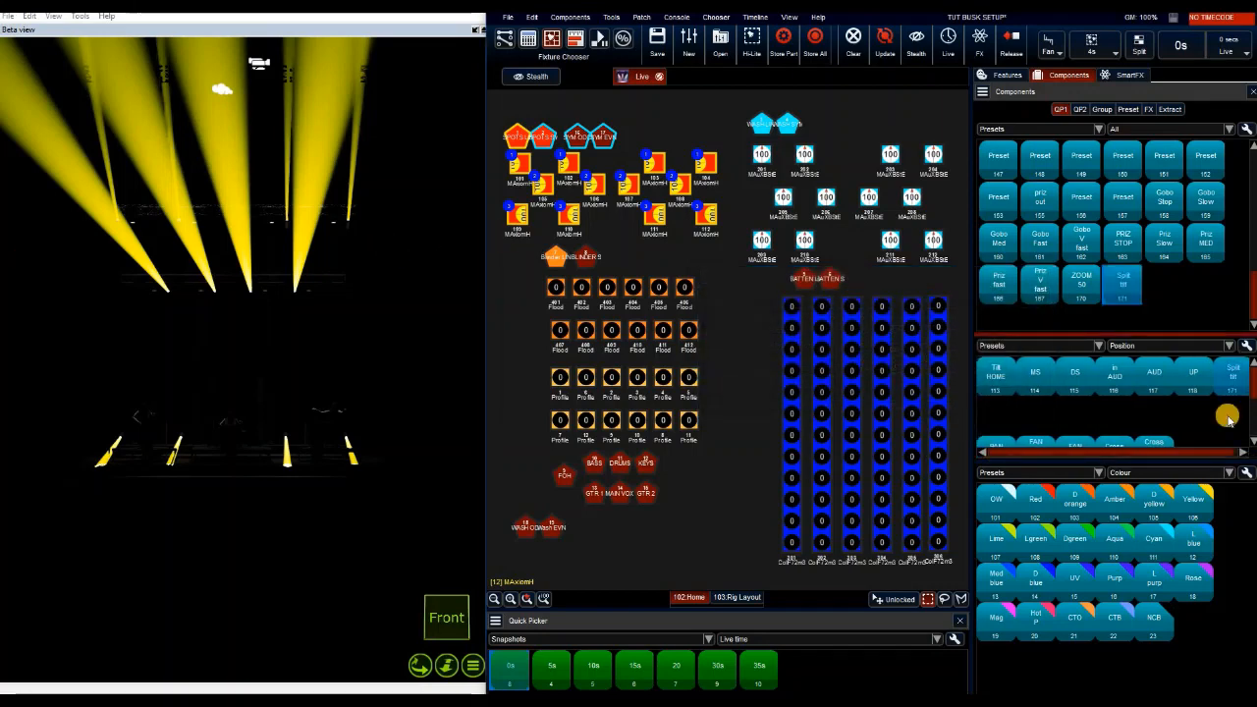
- Try the Split tilt preset on all the spots together with other tilt, fan and cross position presets
click(1074, 374)
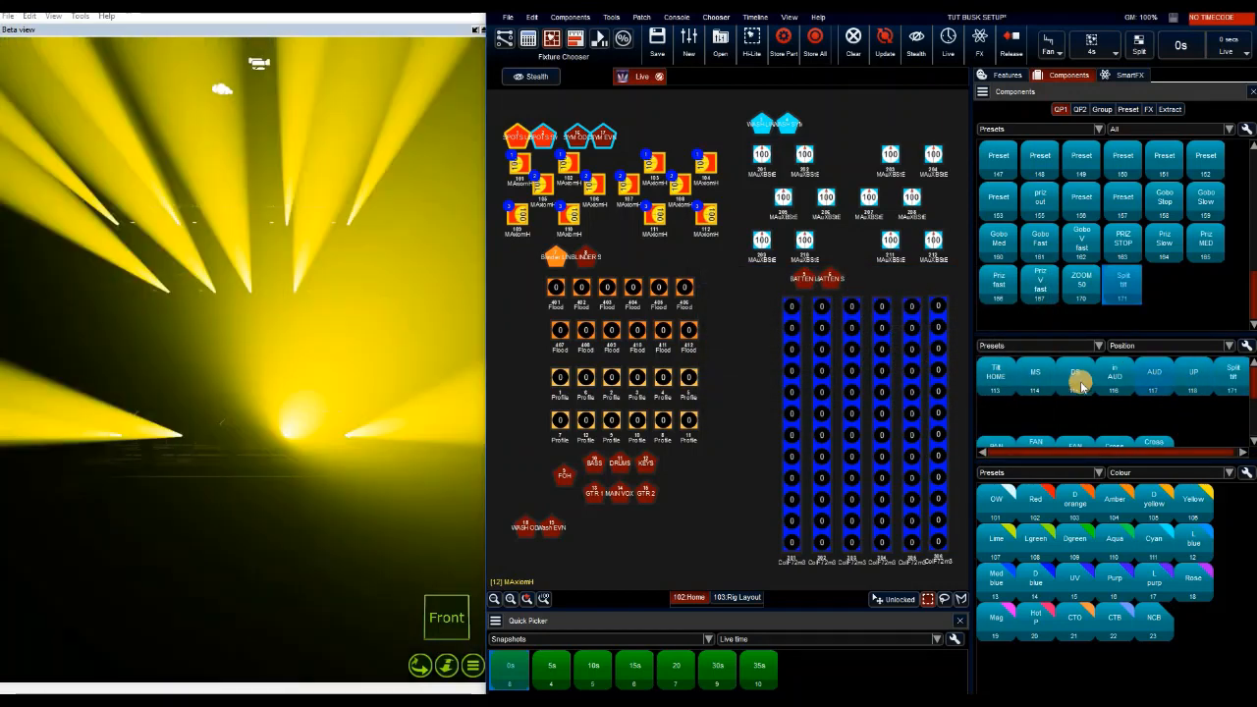
click(1232, 375)
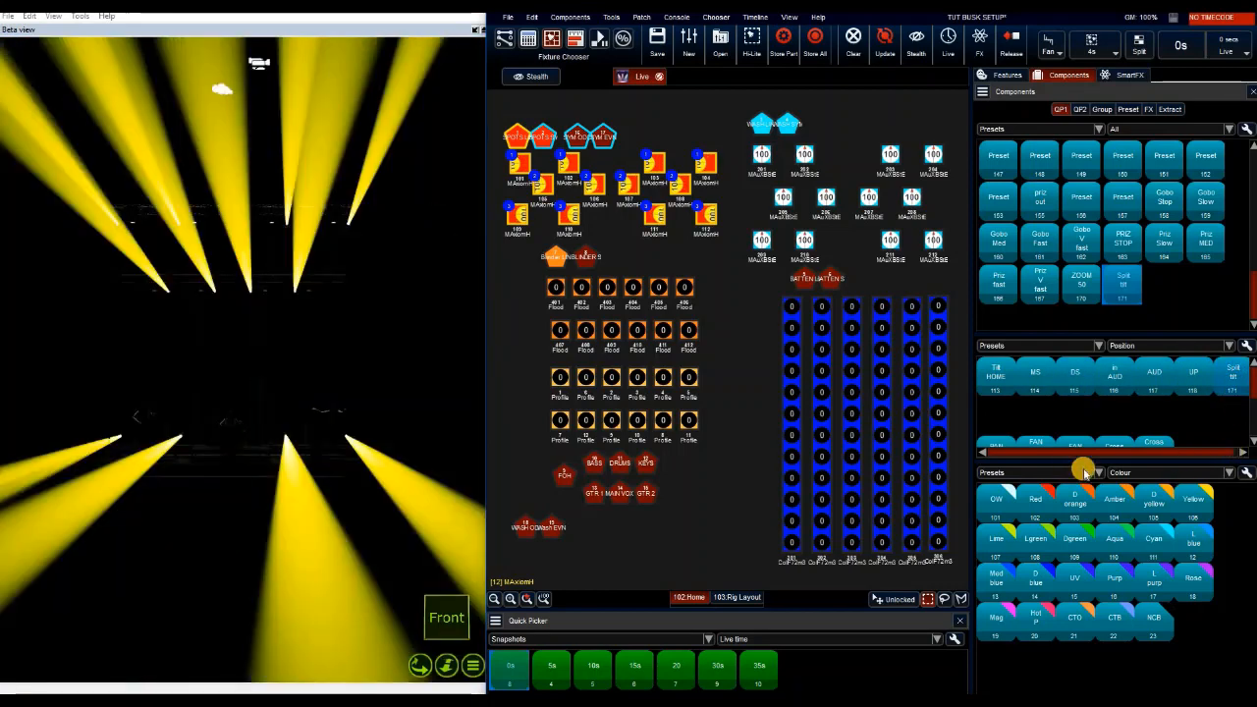
scroll(1124, 427, down, 1)
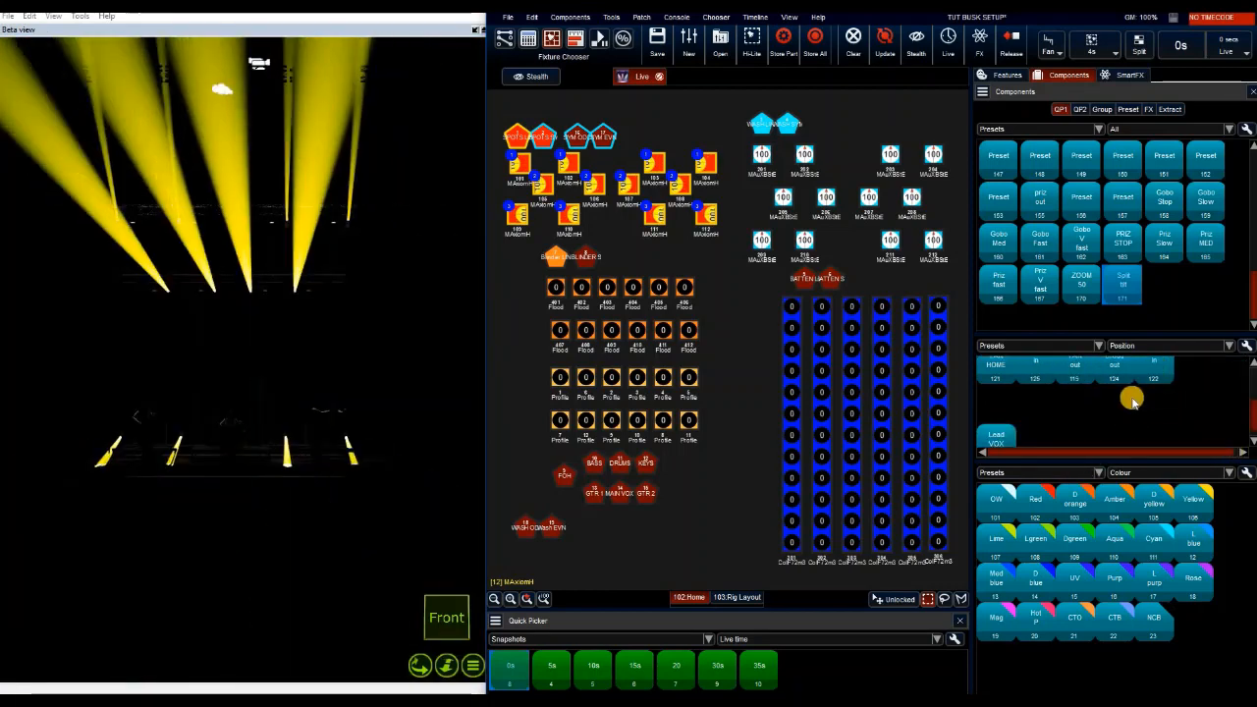
click(1097, 386)
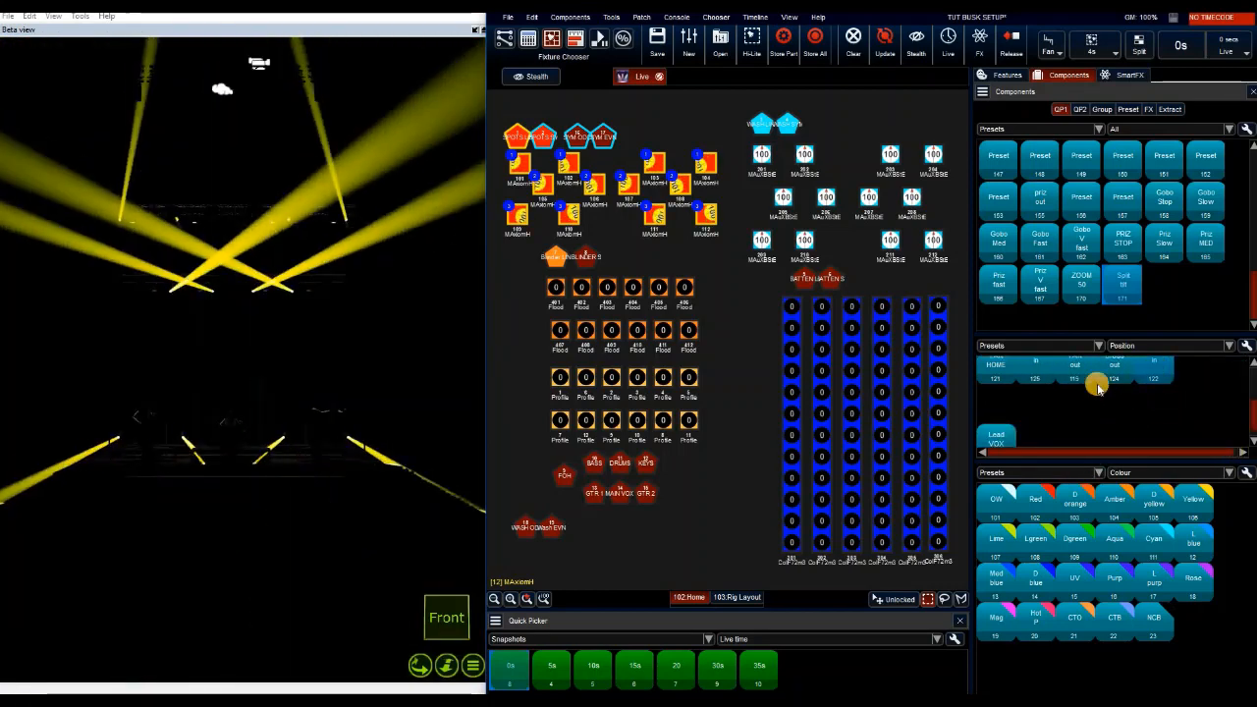
click(1036, 372)
click(996, 372)
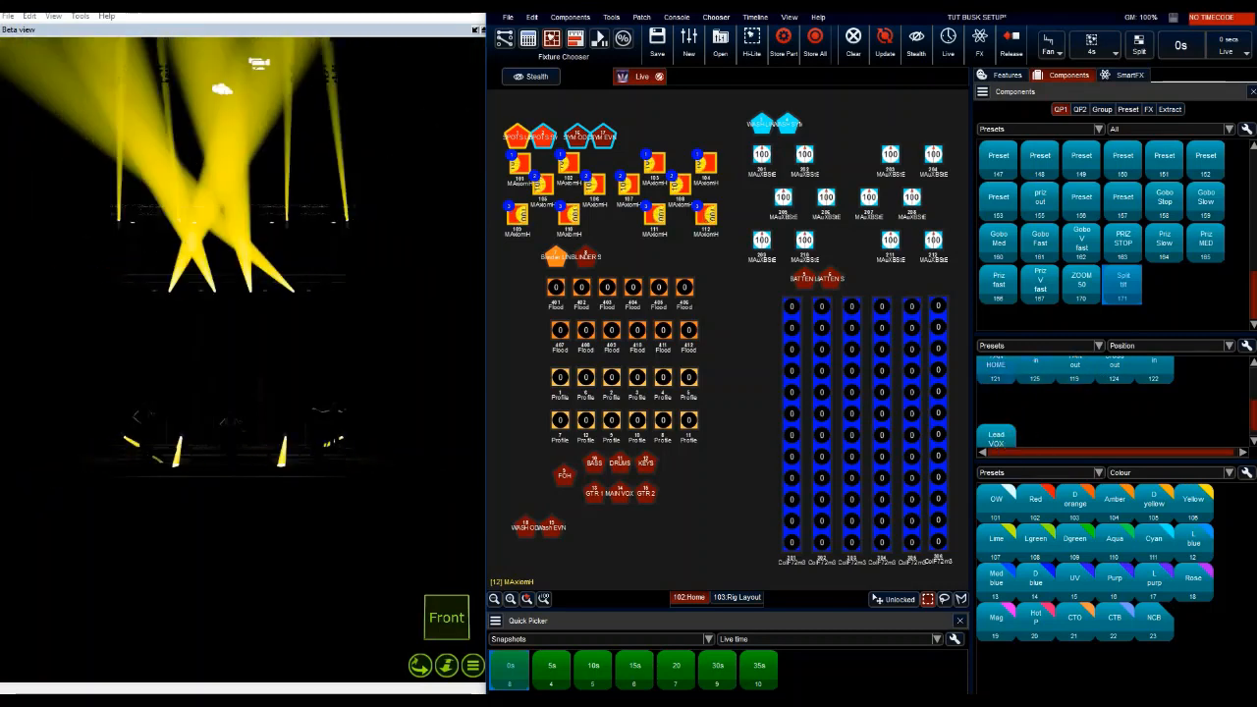
- Return all the spots to the PAN HOME and DS positions and clear the selection
drag(1254, 406, 1252, 386)
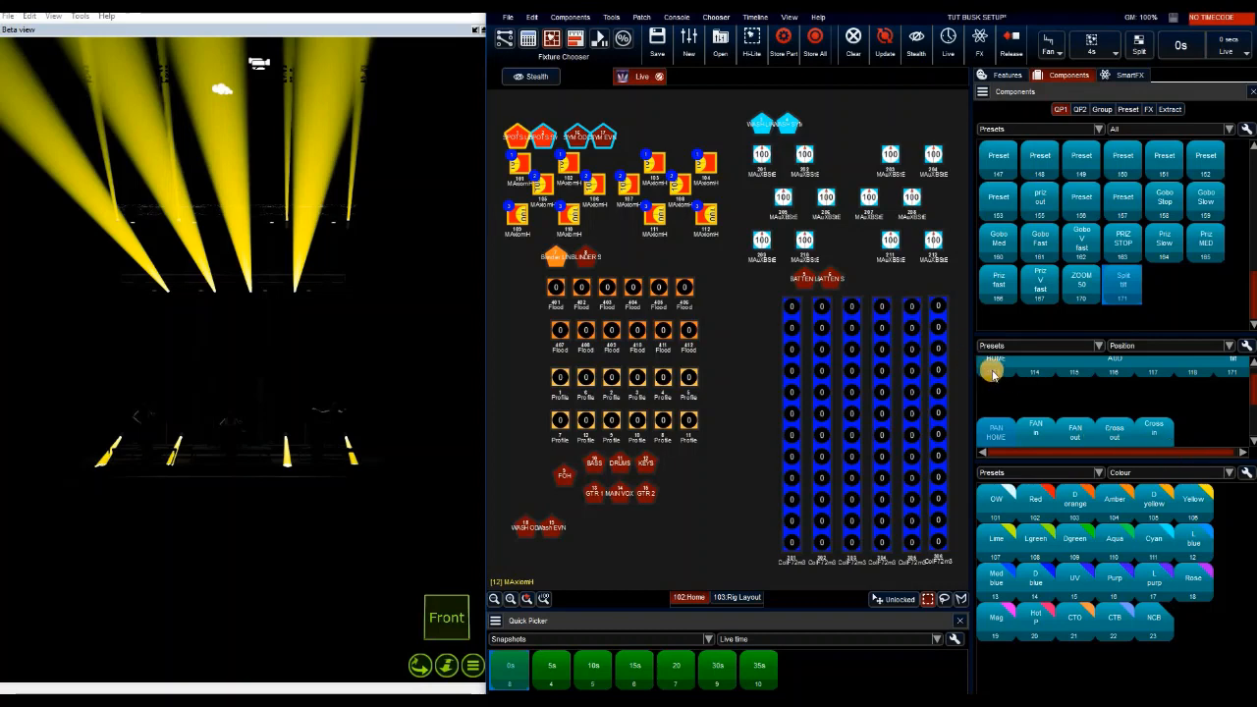
click(1038, 439)
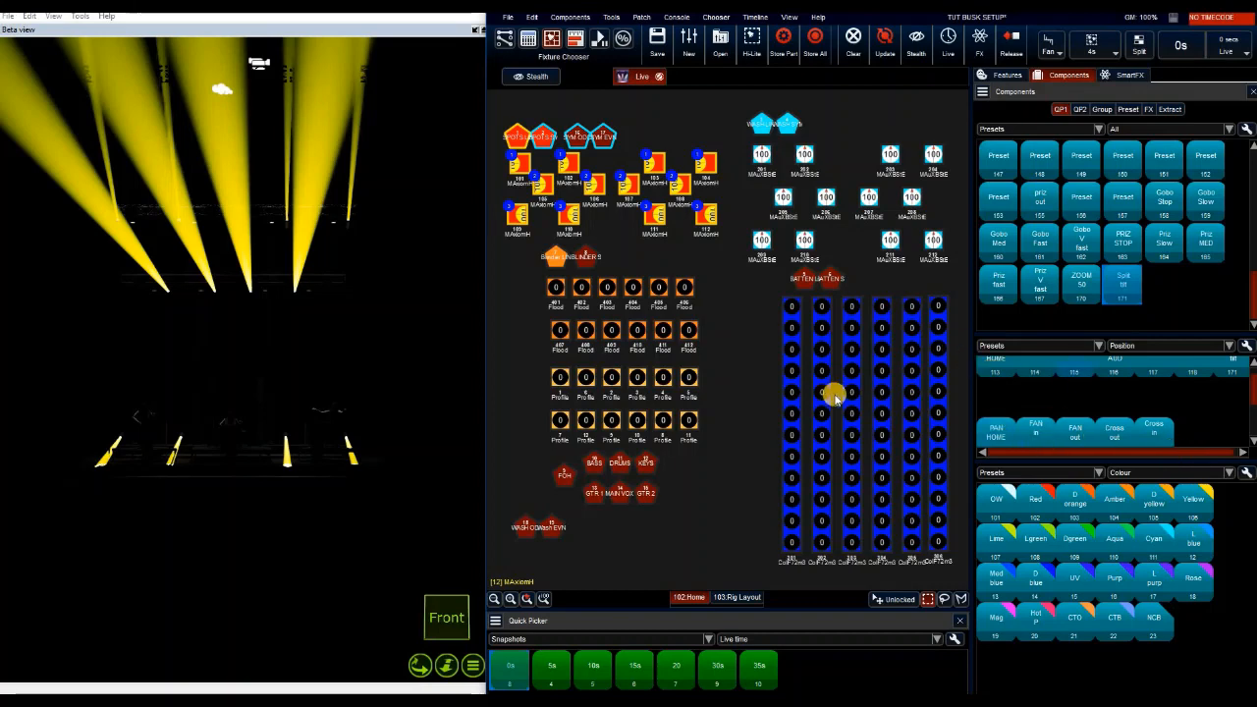
click(541, 252)
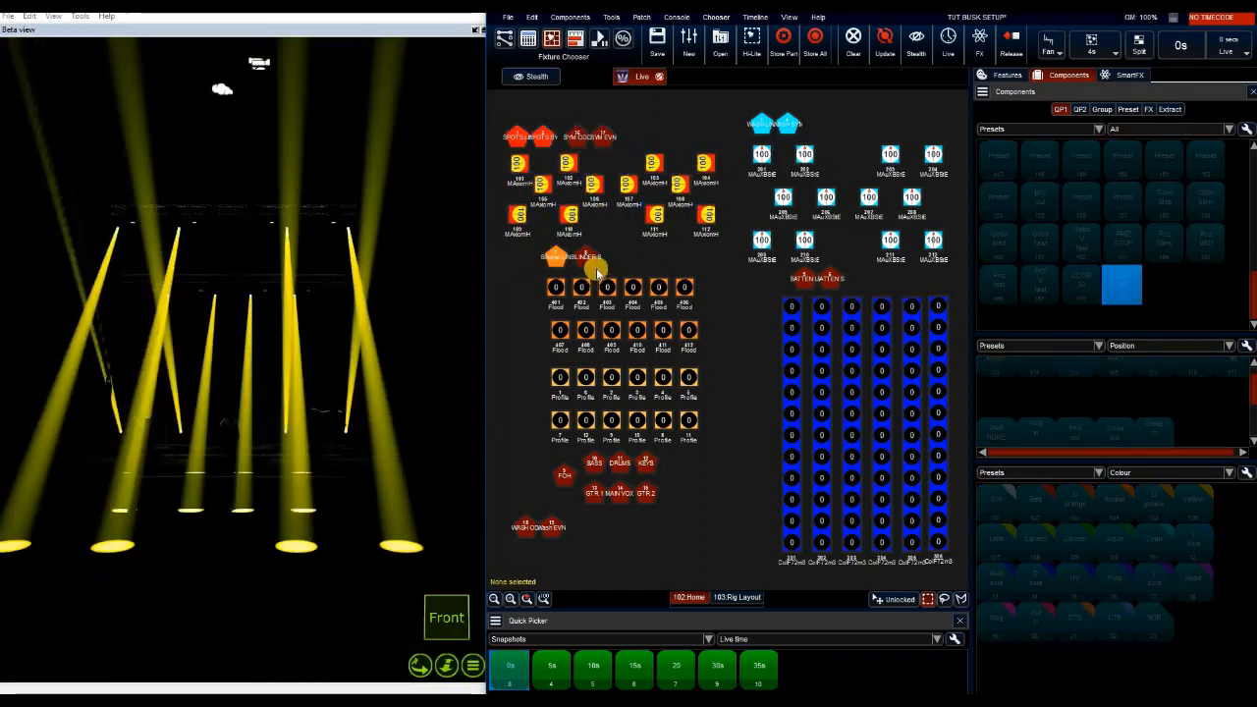
drag(505, 164, 717, 165)
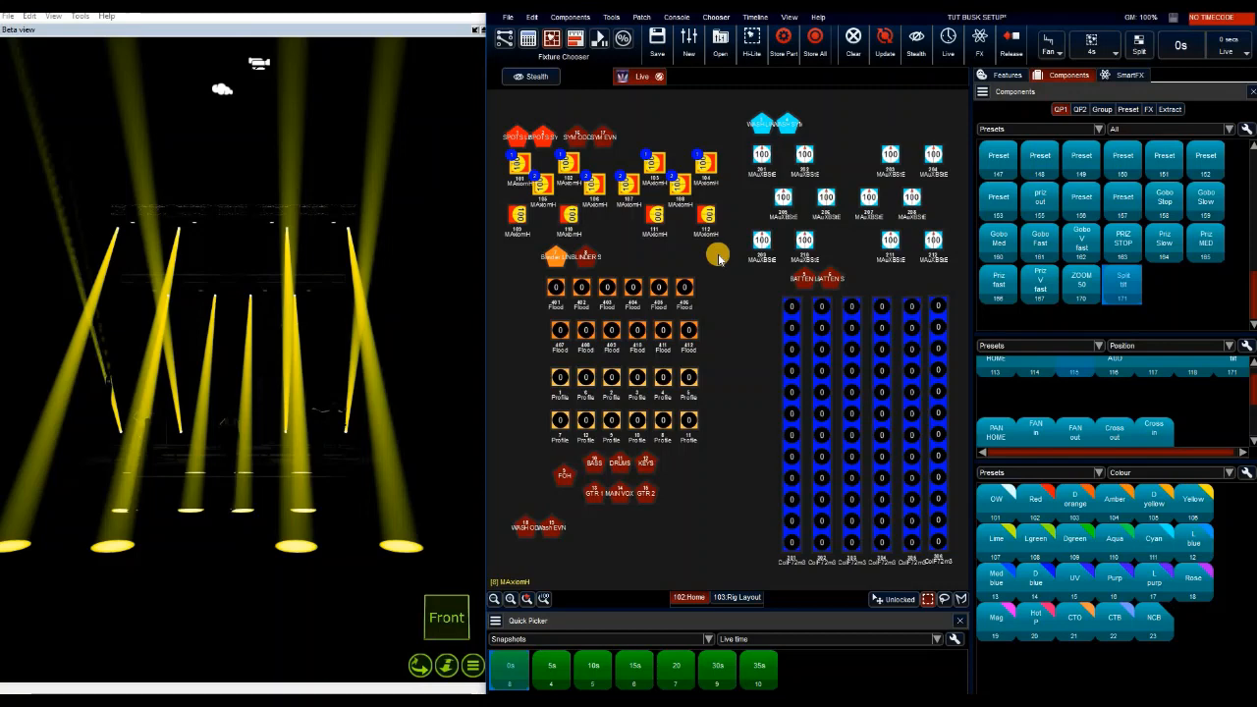
key(shift)
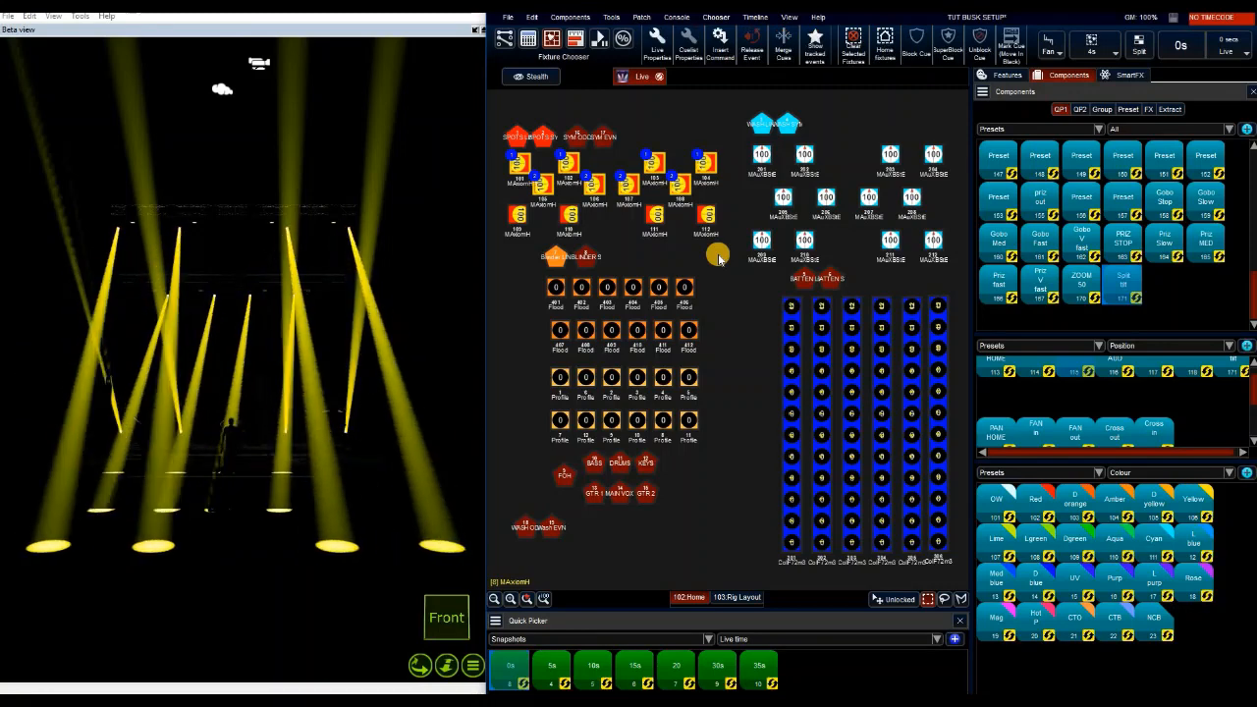
click(494, 160)
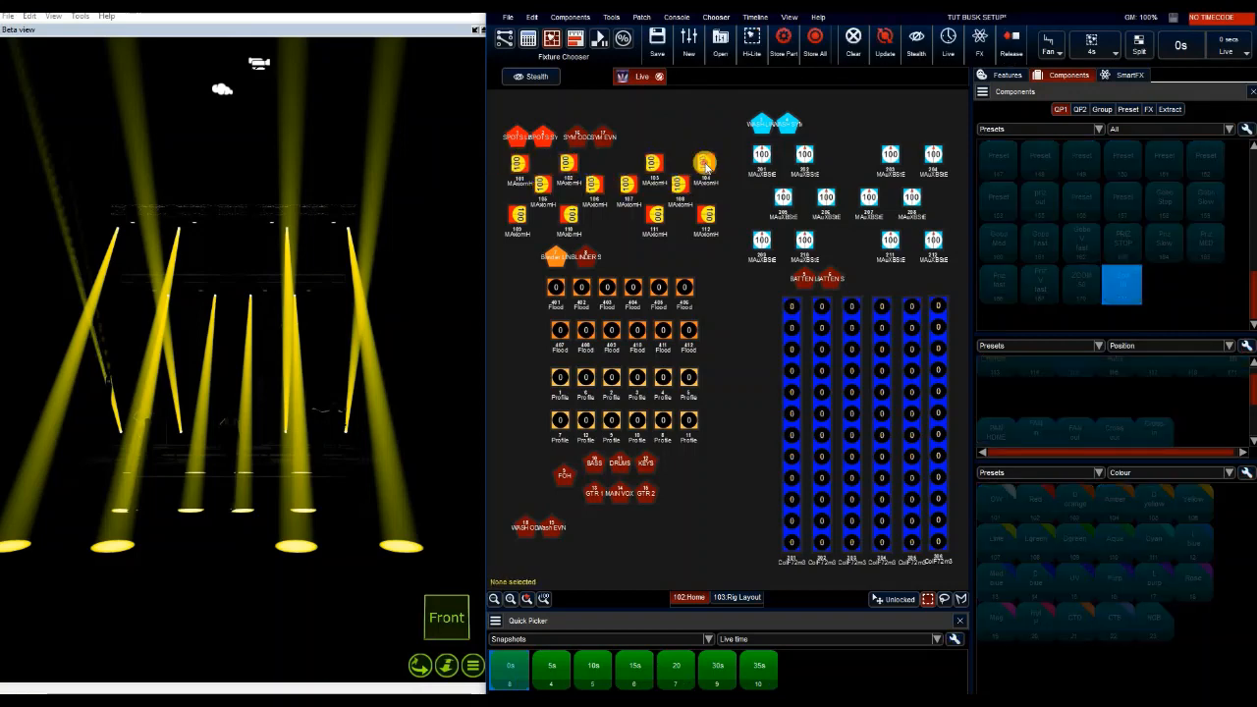
- Fan the pan of spots 101 to 104 outward, with the fixture order set to Selection
drag(705, 167, 727, 168)
click(1096, 42)
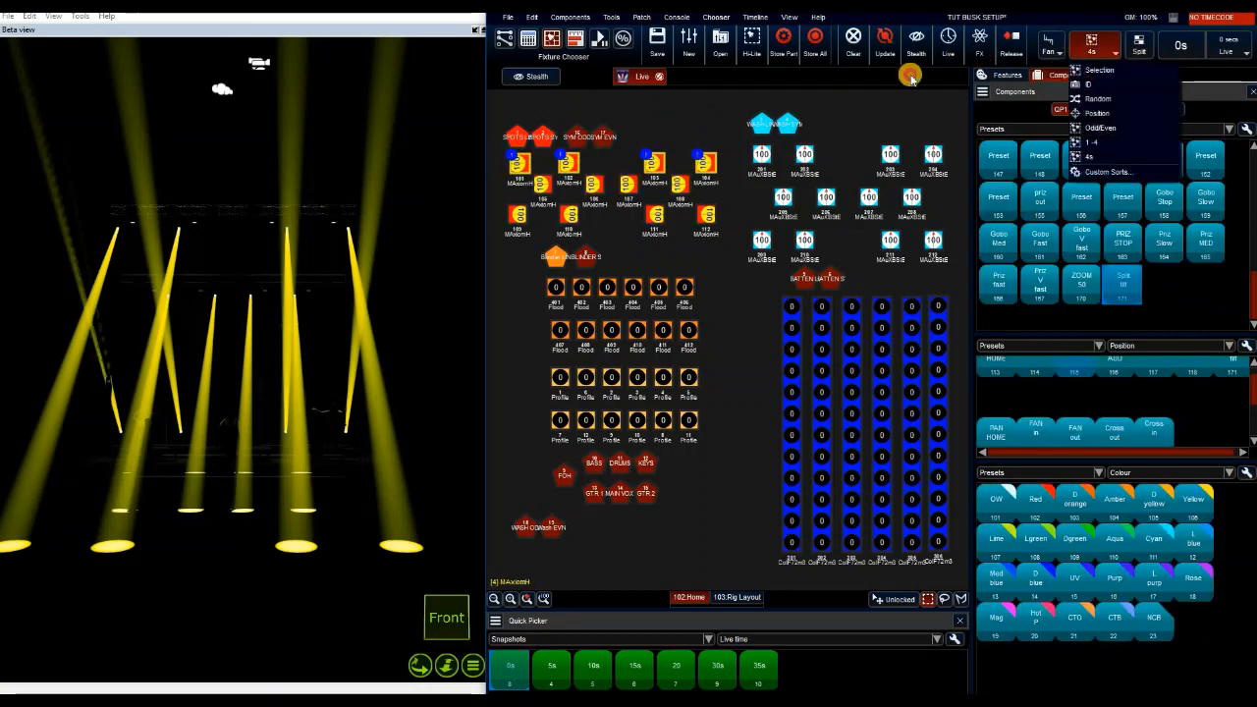
click(1098, 69)
key(shift)
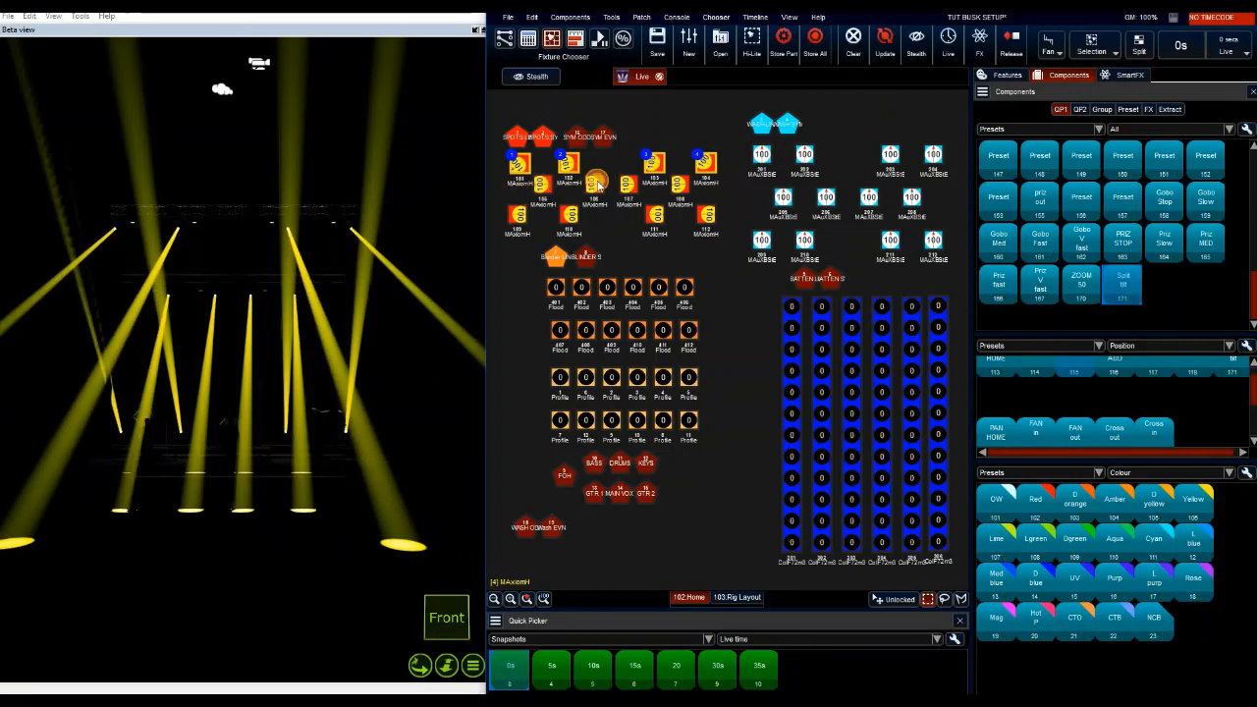
- Fan the pan of spots 105 to 108 and of spots 109 to 112 as two separate rows
drag(598, 185, 749, 204)
key(shift)
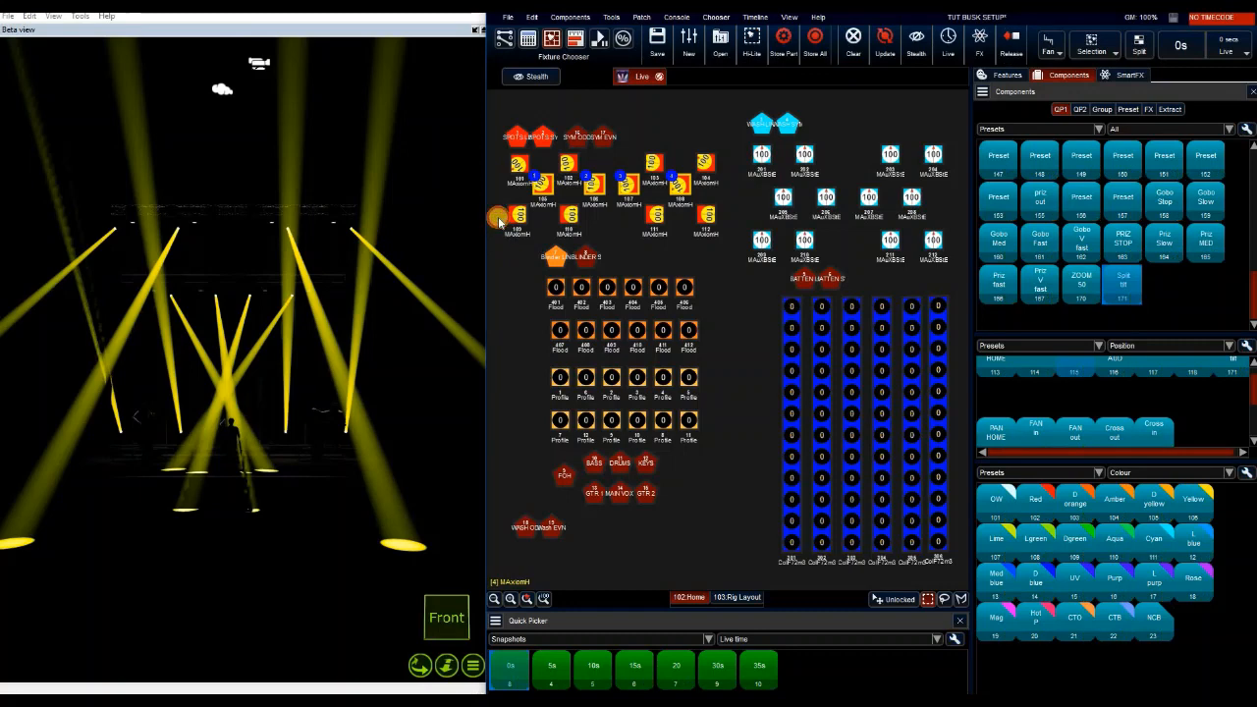
drag(499, 222, 736, 241)
key(shift)
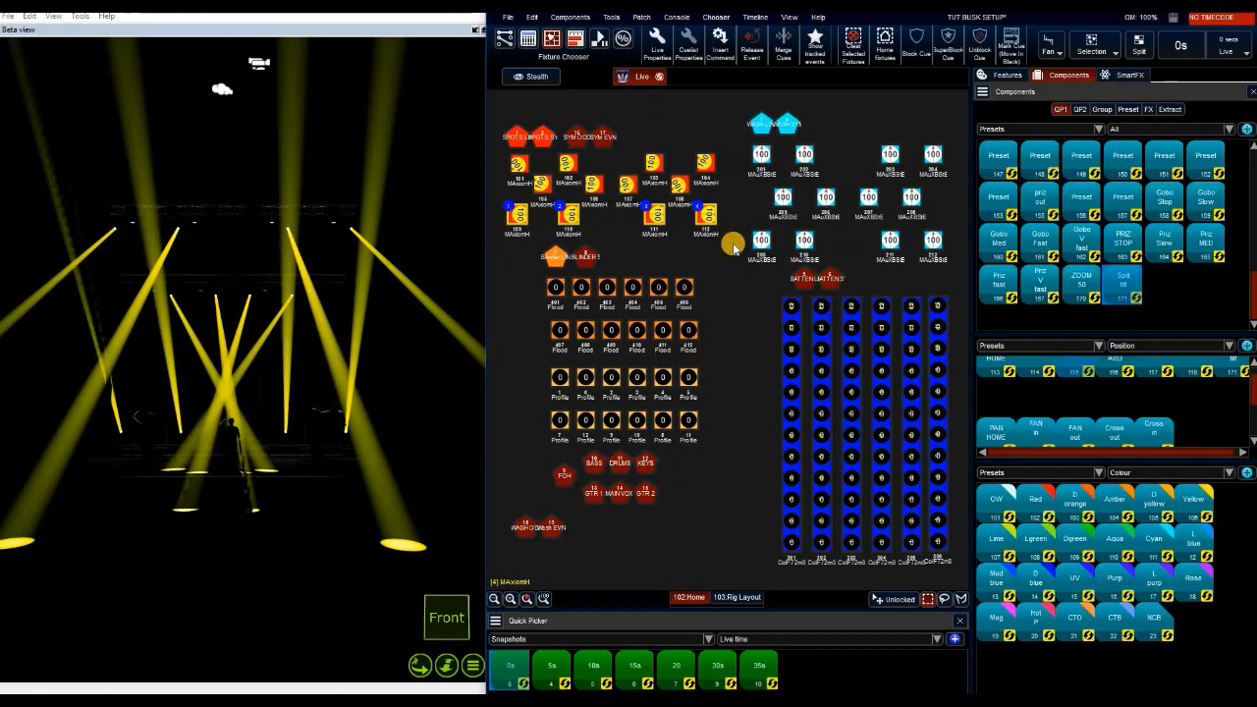
- Enlarge the position preset list and start a new preset there for all the spots, named Split pan
click(521, 147)
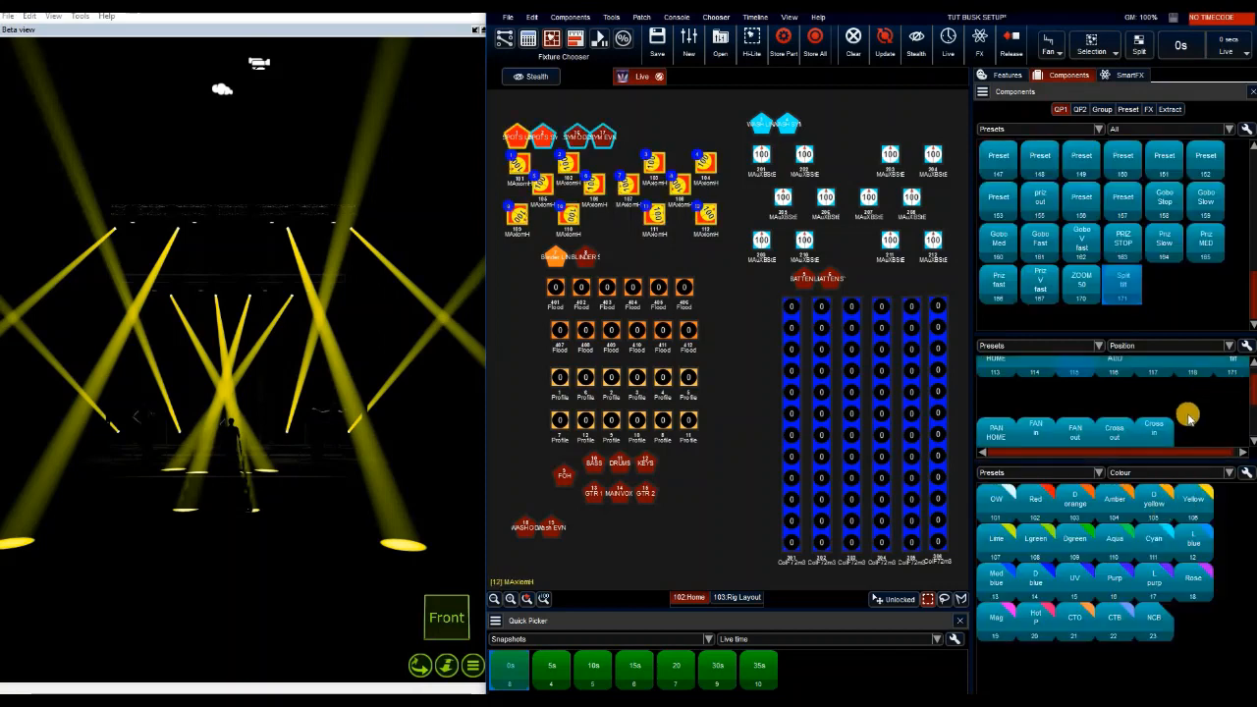
key(shift)
drag(1162, 461, 1163, 538)
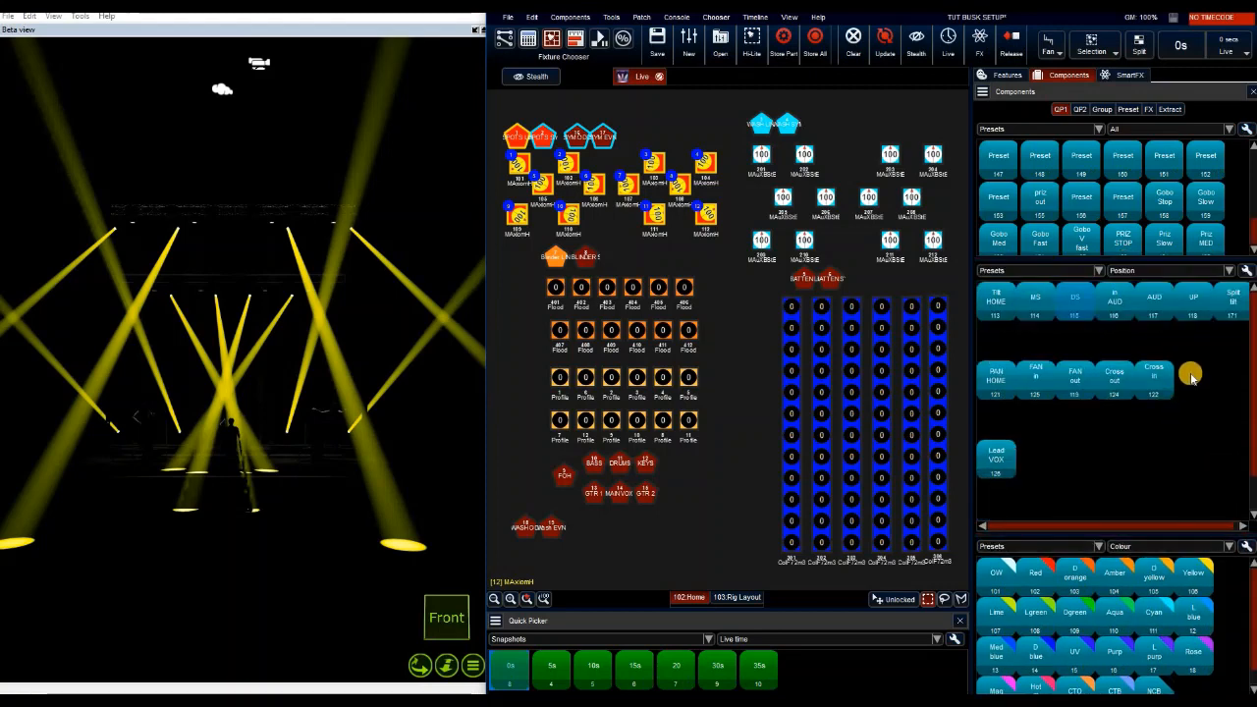
shift+click(1220, 474)
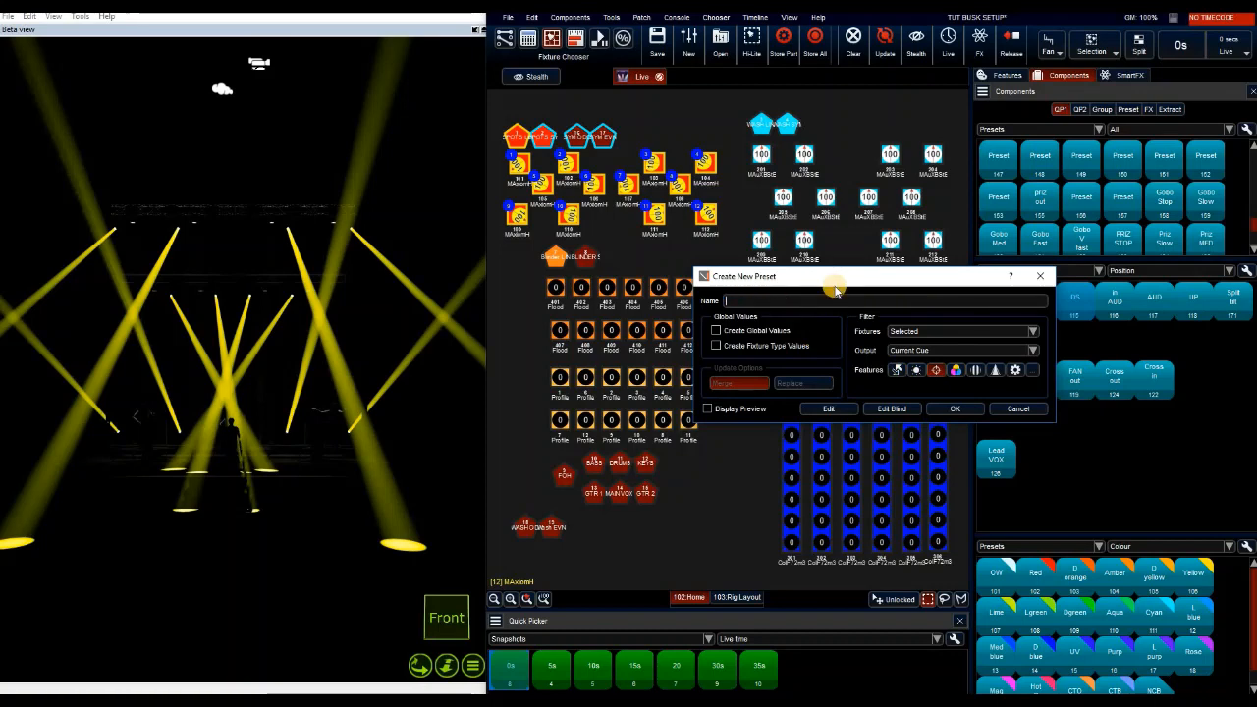
key(shift)
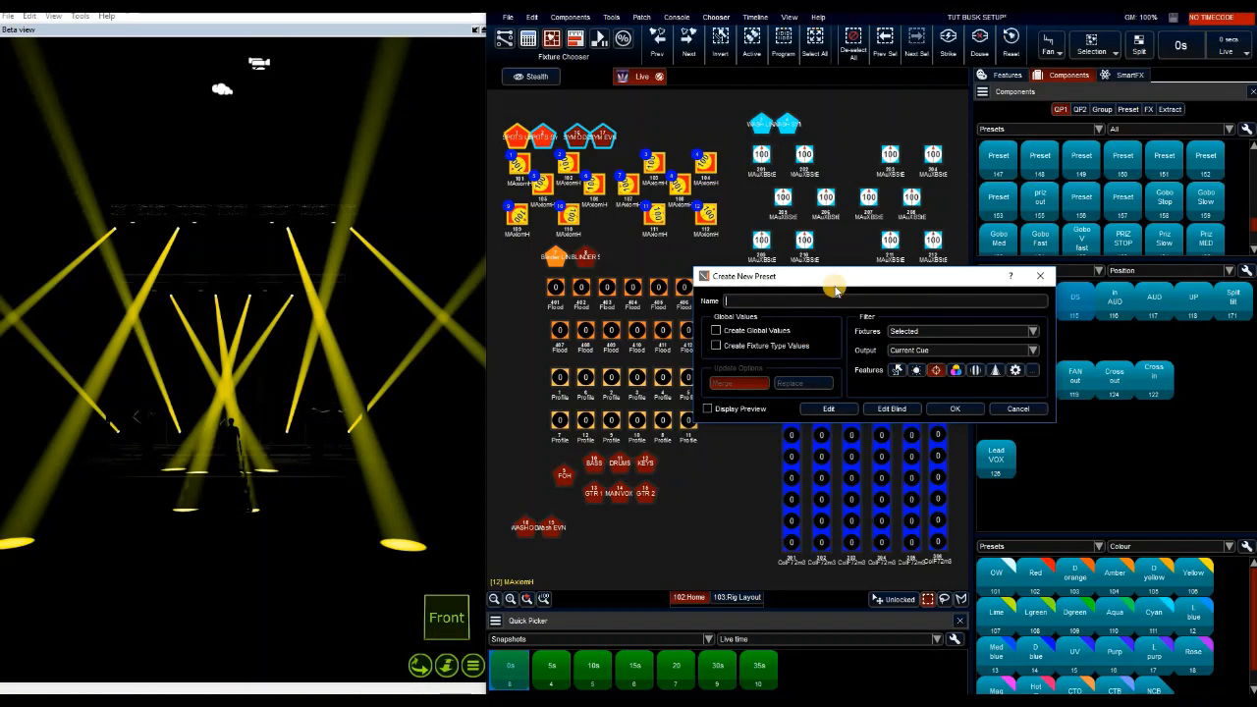
text(plit pan)
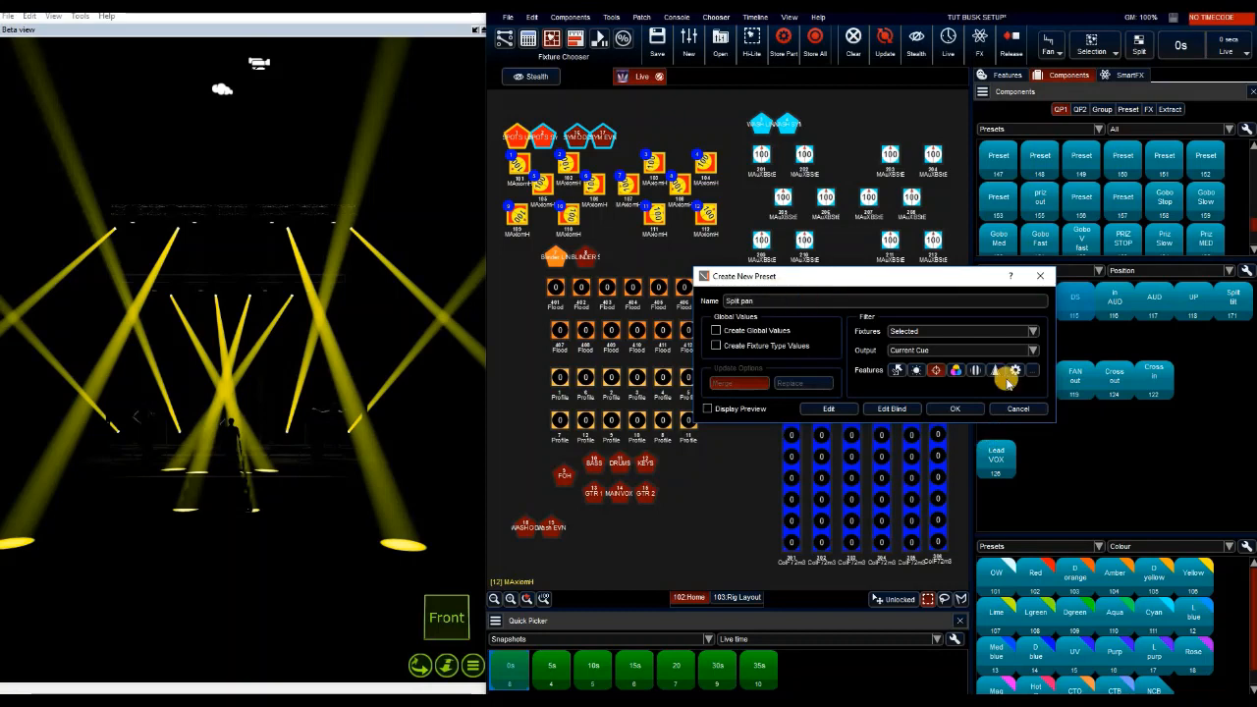
- Limit the Split pan preset's position filter to pan only, excluding tilt, and create the preset
click(1032, 371)
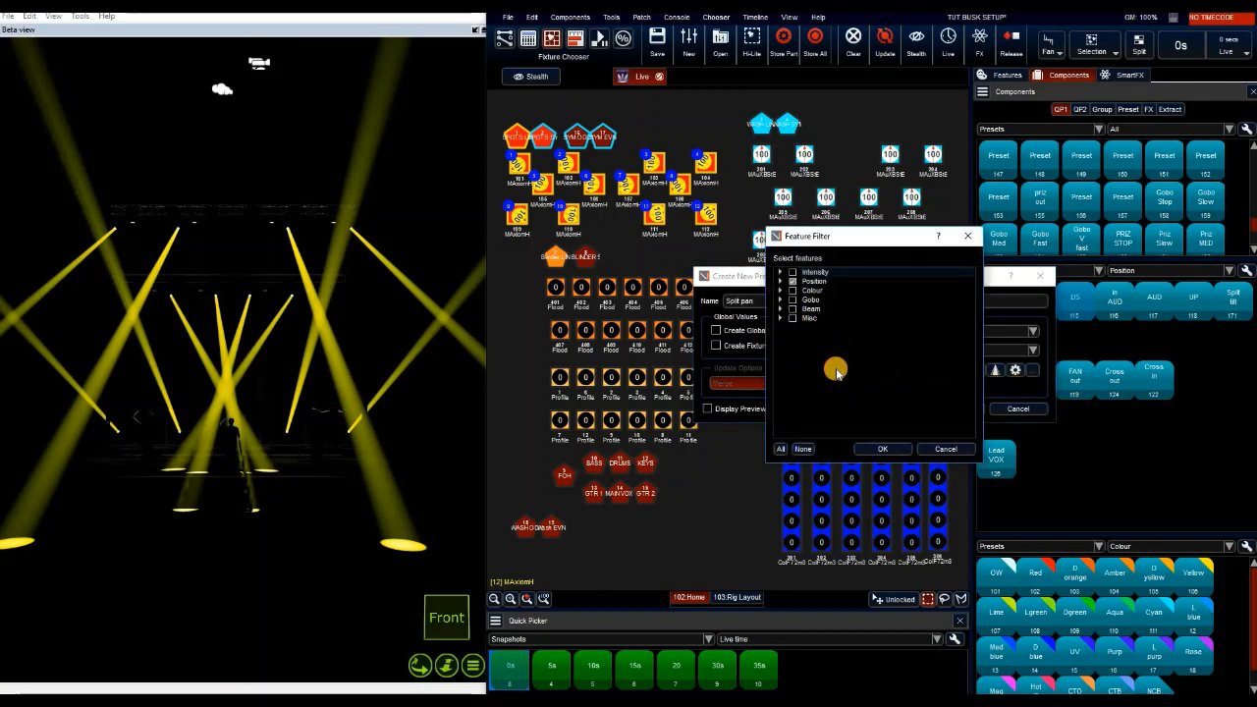
click(781, 283)
click(798, 289)
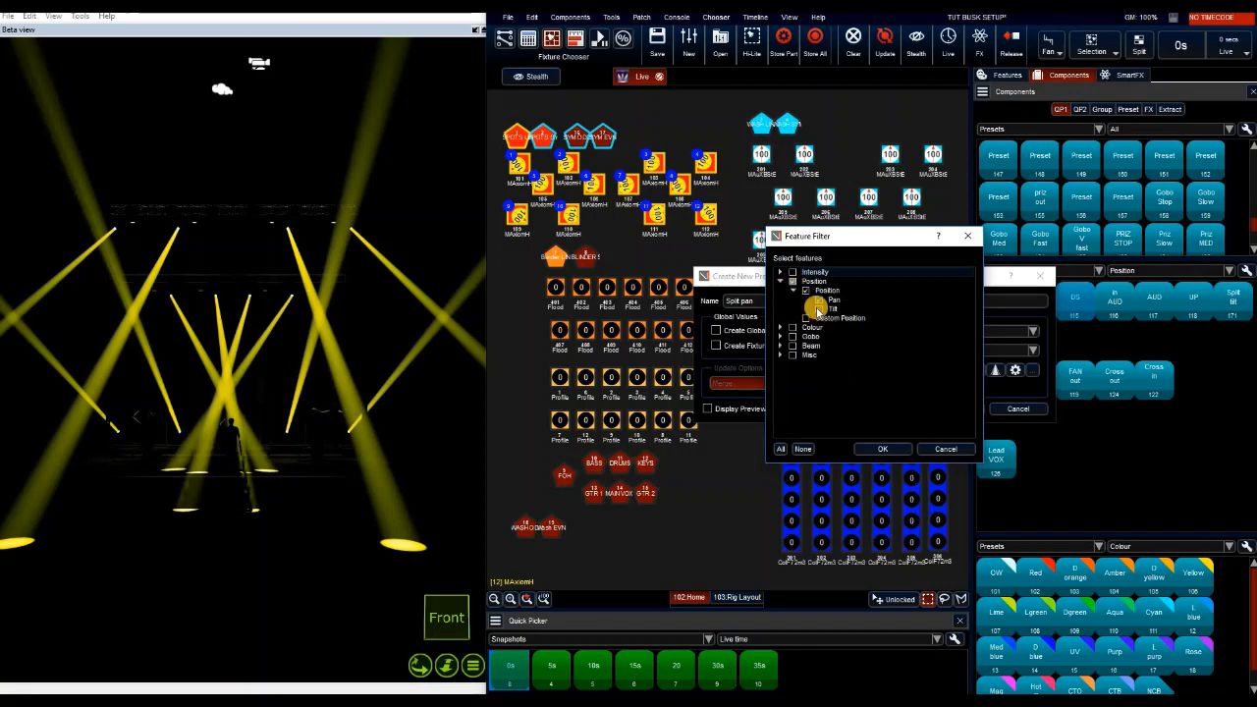
click(819, 299)
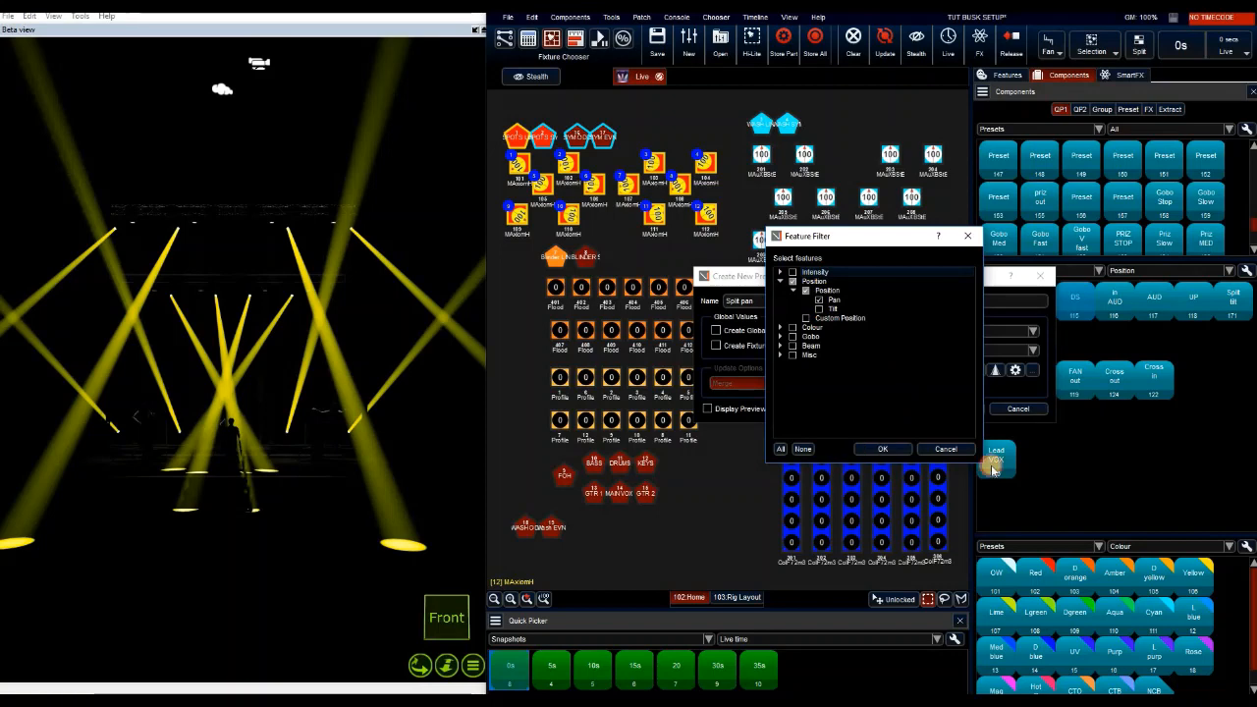
click(889, 449)
key(Return)
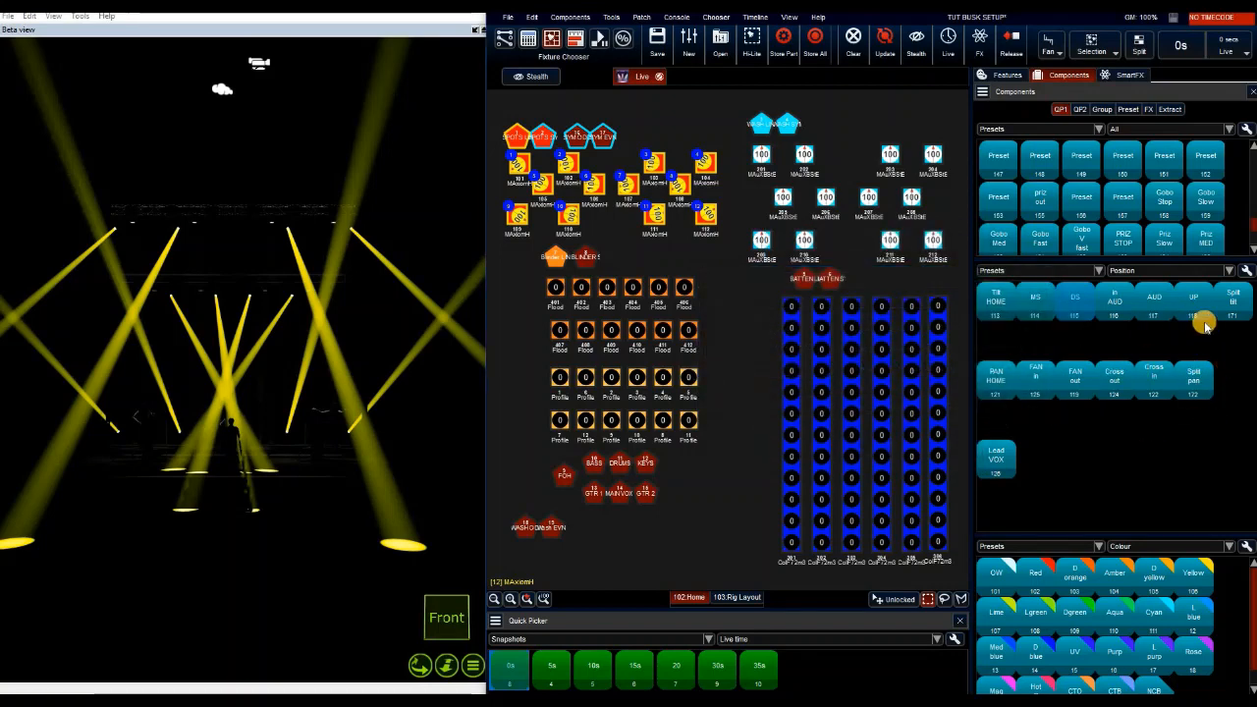
- Try combining different tilt presets, starting with in AUD, with the Cross in pan preset on all the spots
click(1120, 304)
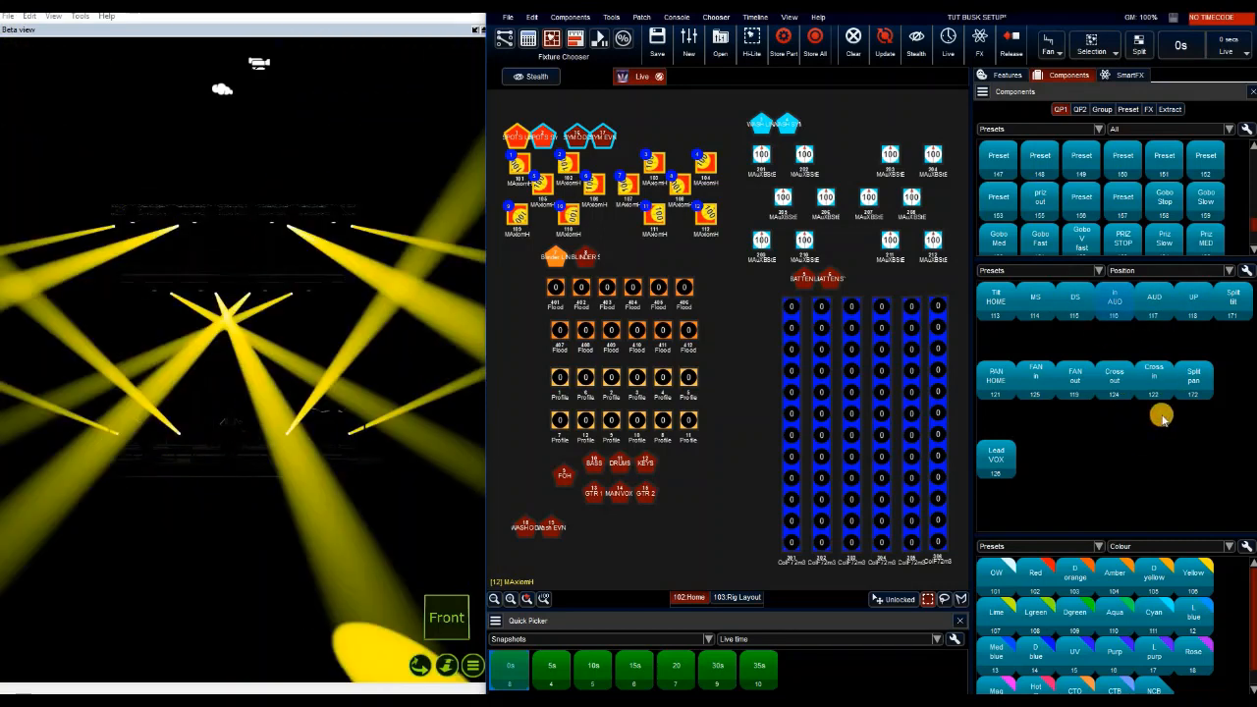
click(1151, 381)
click(1225, 305)
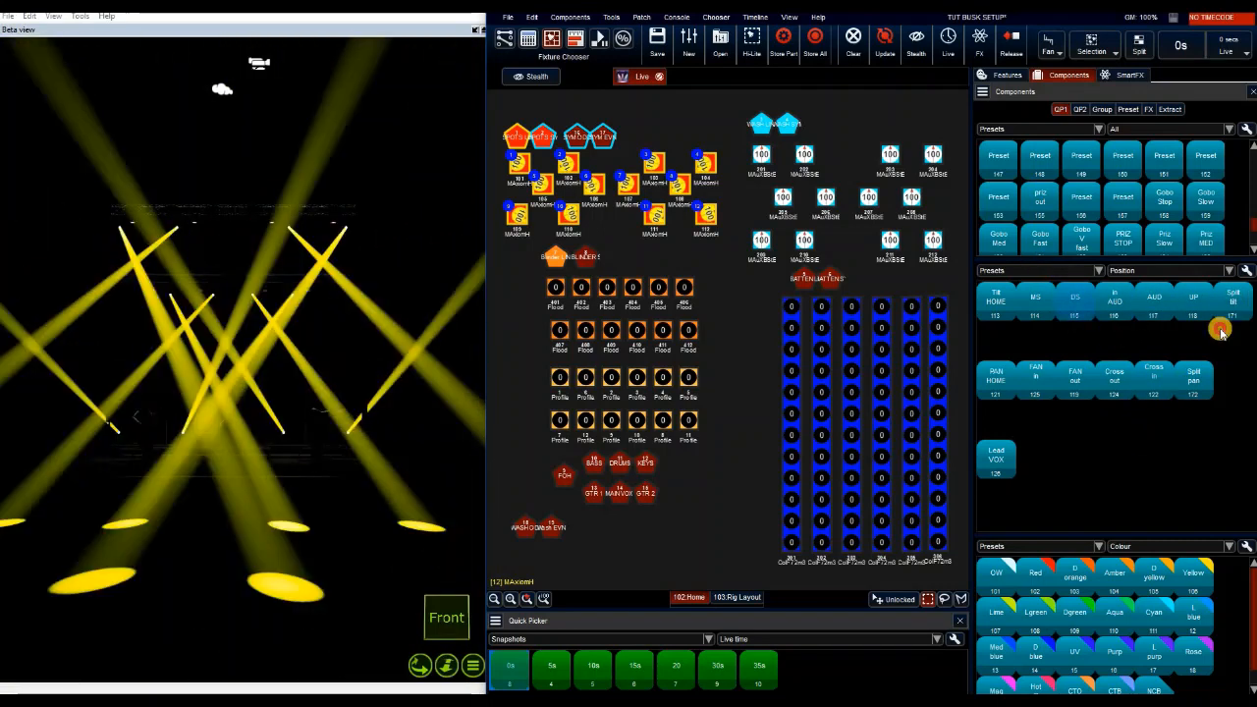
- Try the Split pan and Cross in pan presets on all the spots, and clear the live programmer
click(1186, 387)
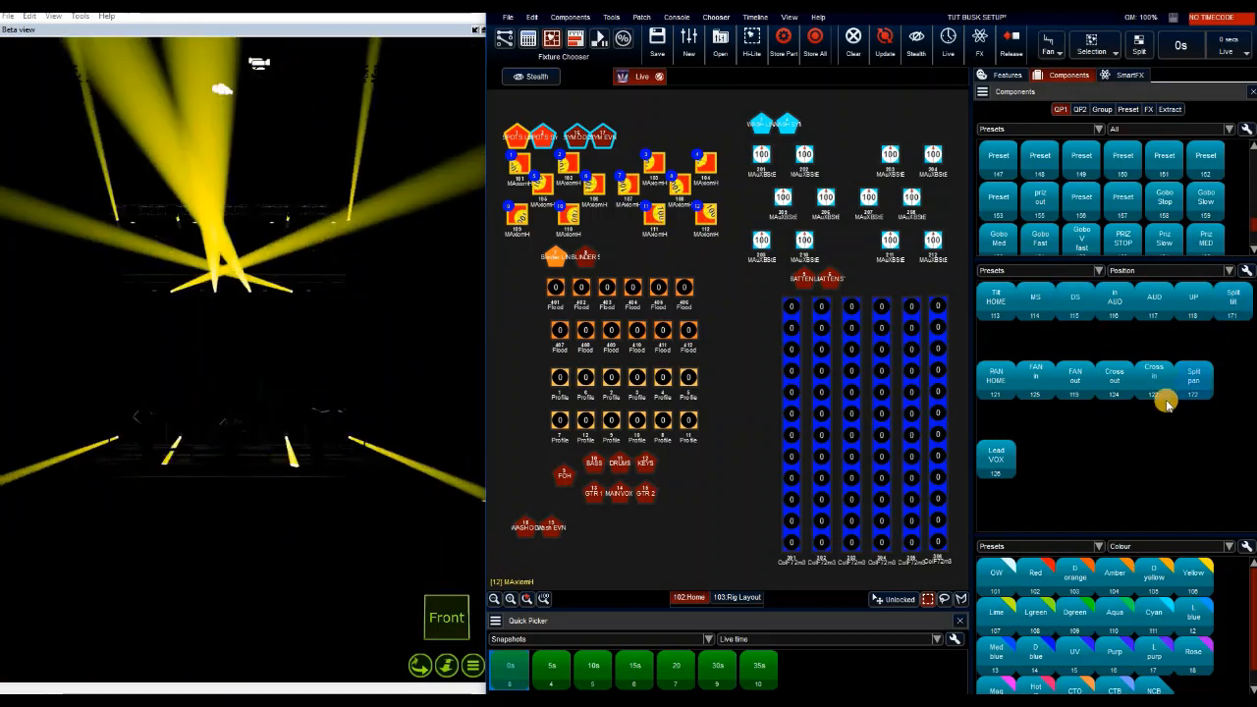
click(1151, 373)
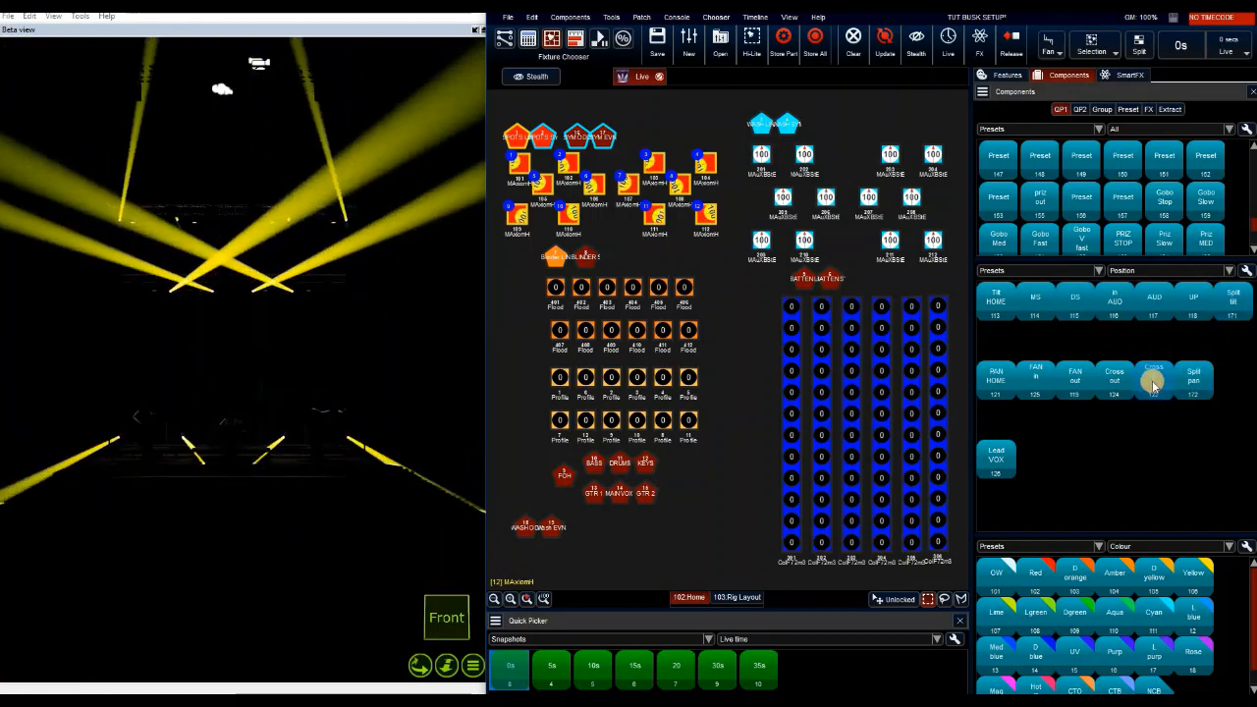
click(1194, 386)
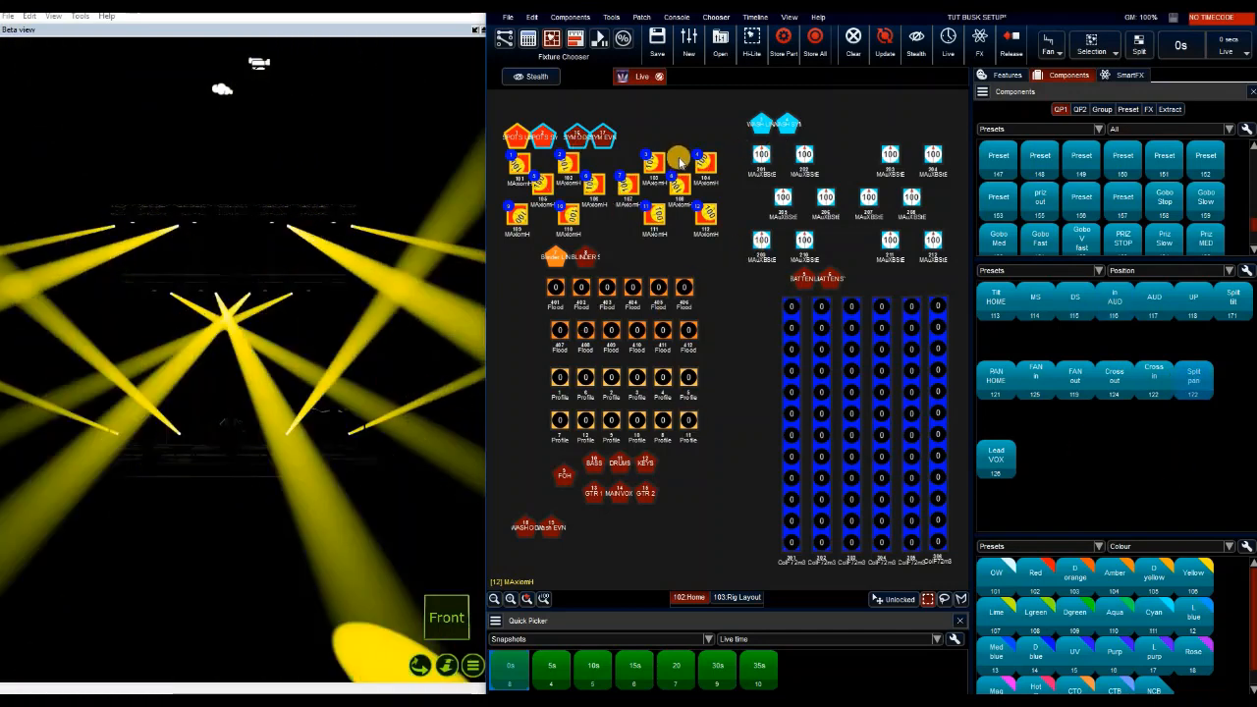
click(656, 191)
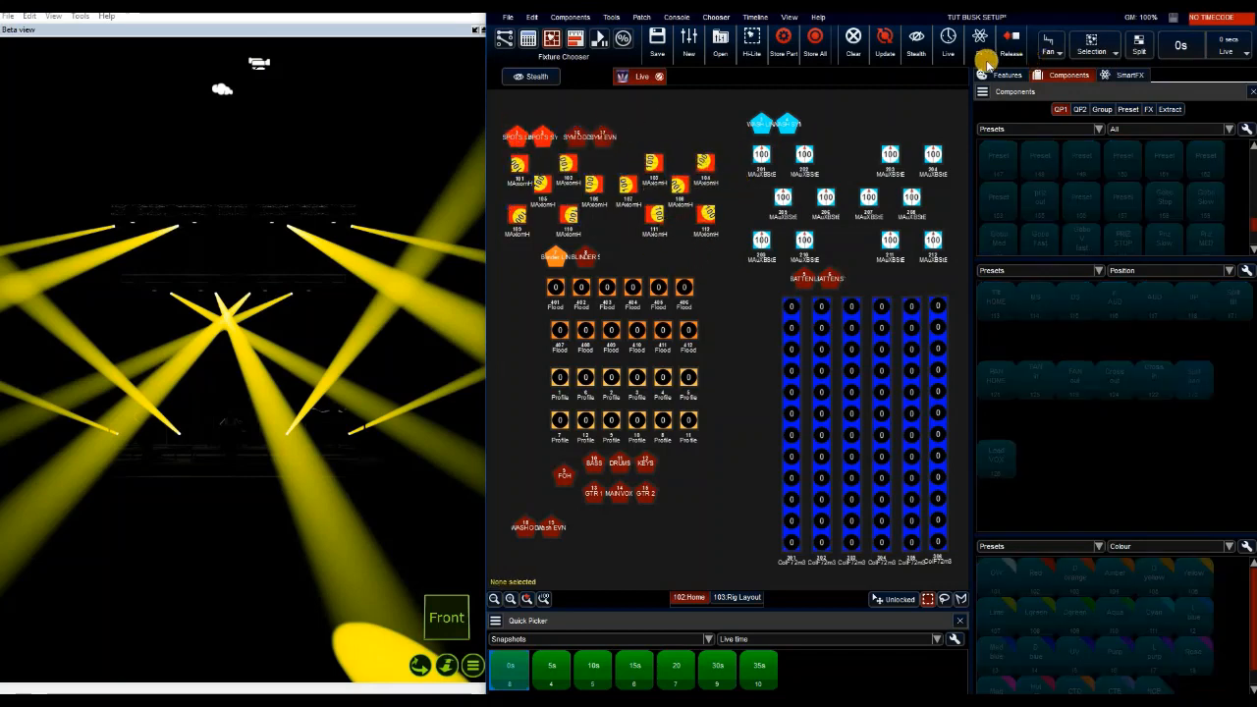
click(860, 51)
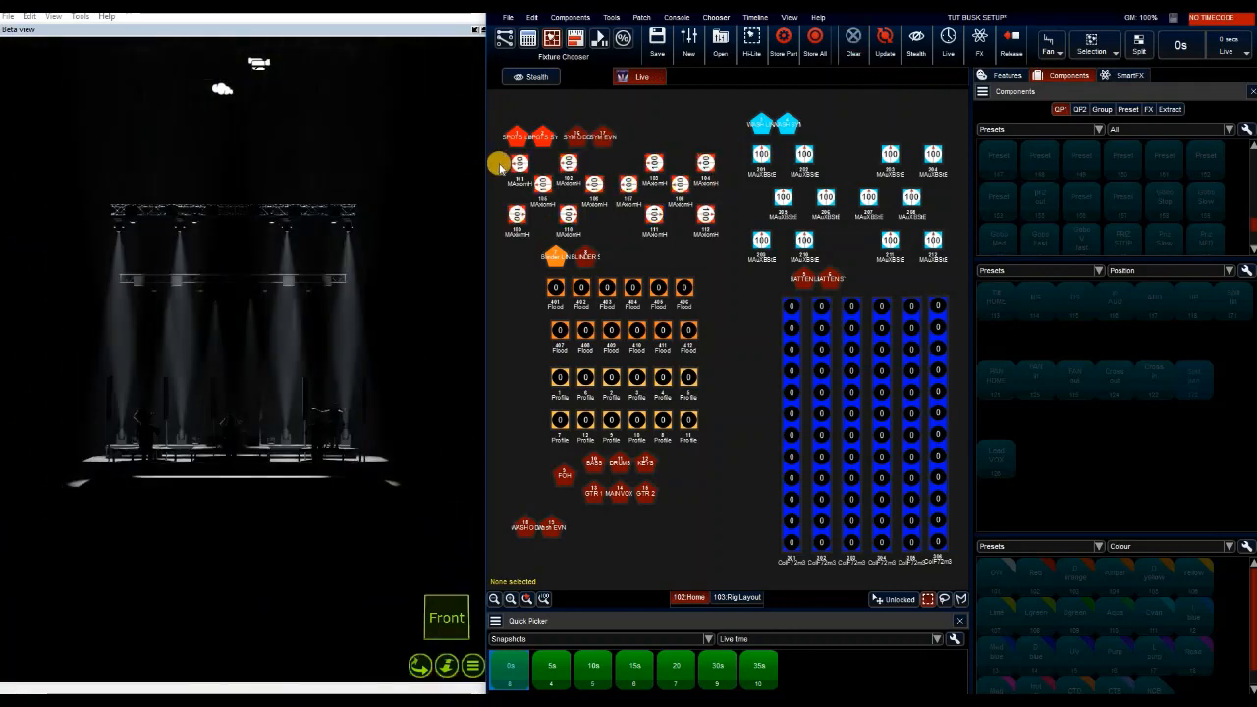
- Mix a pale lavender colour on spot 101, at about hue 74 and saturation 37
click(520, 164)
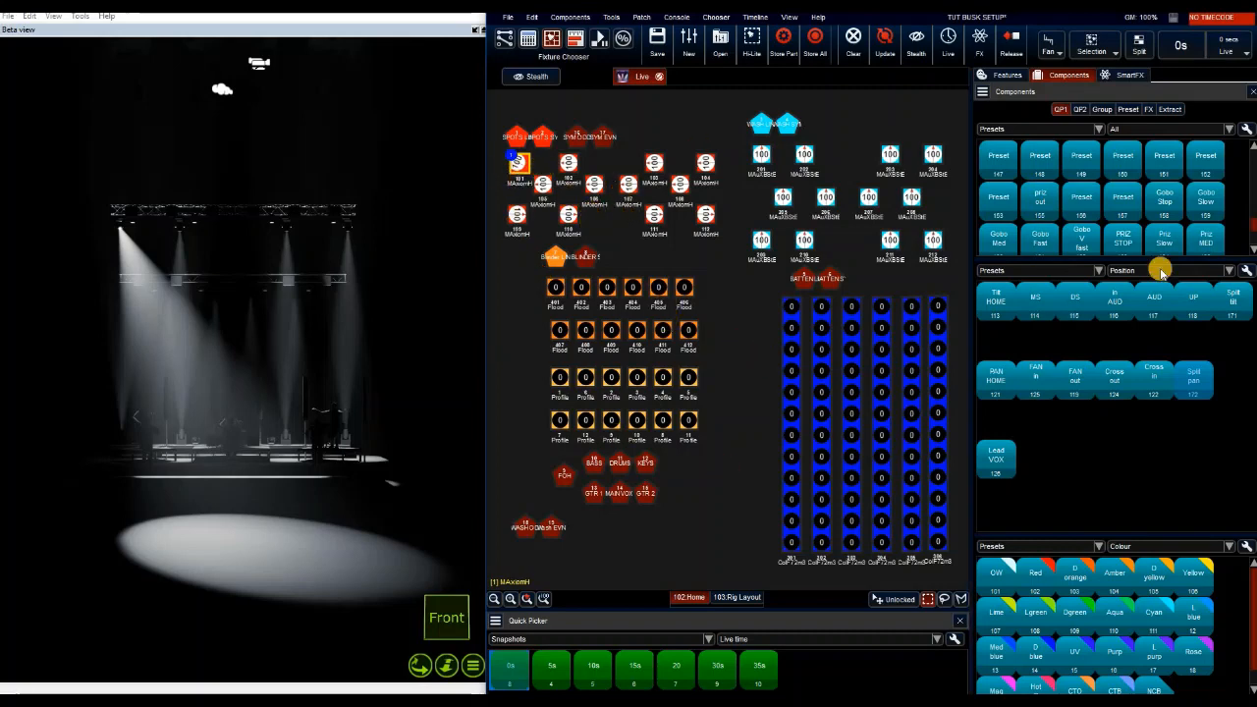
click(1005, 76)
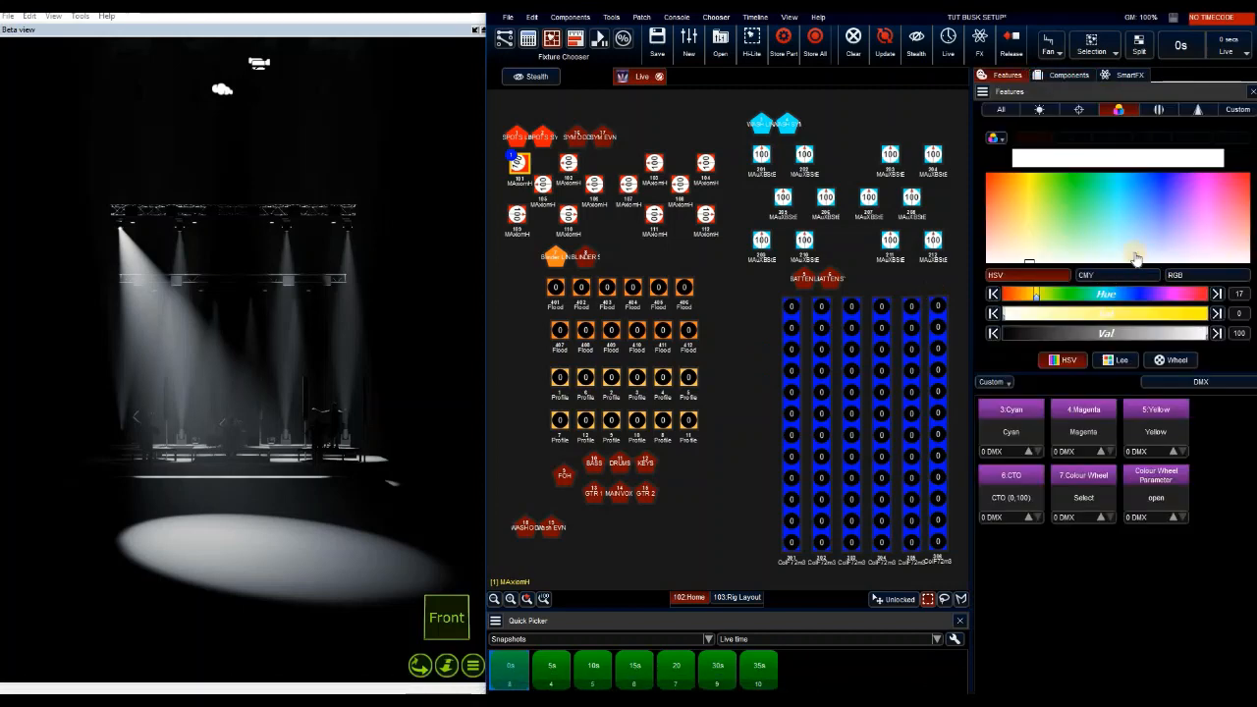
drag(1106, 267, 1180, 229)
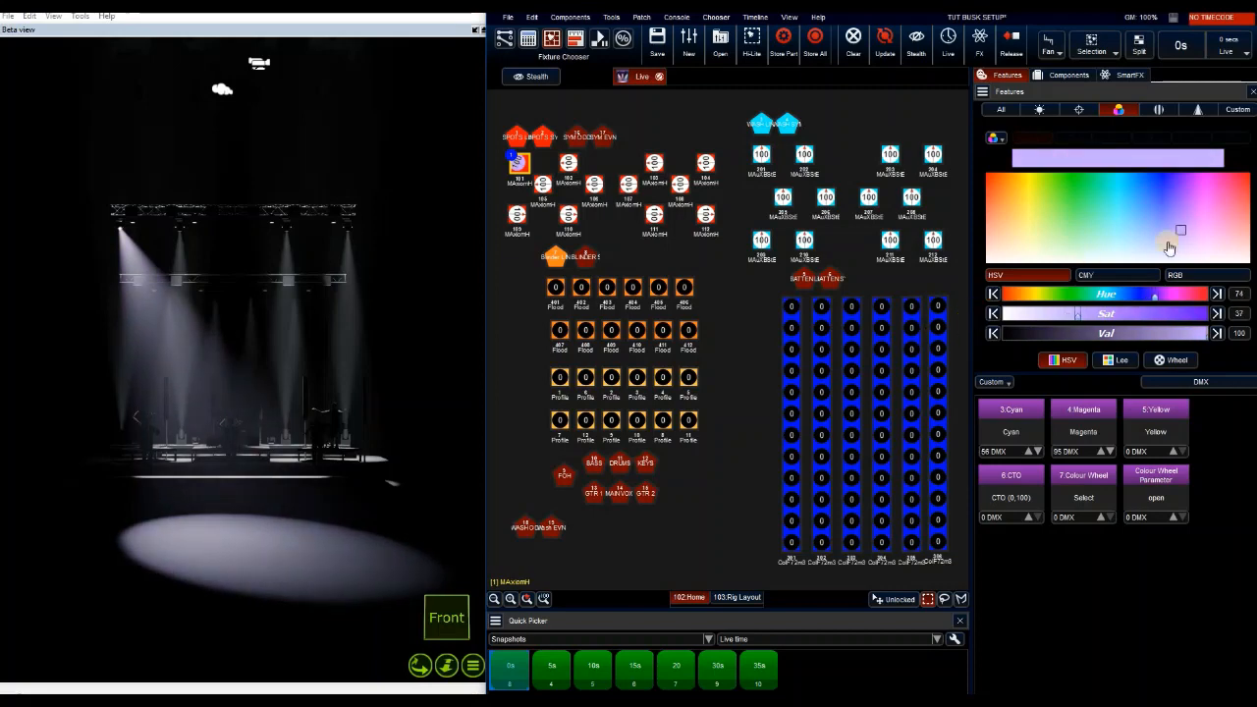
- Enlarge the colour preset list and store spot 101's colour there as a new preset named Lav
click(1062, 75)
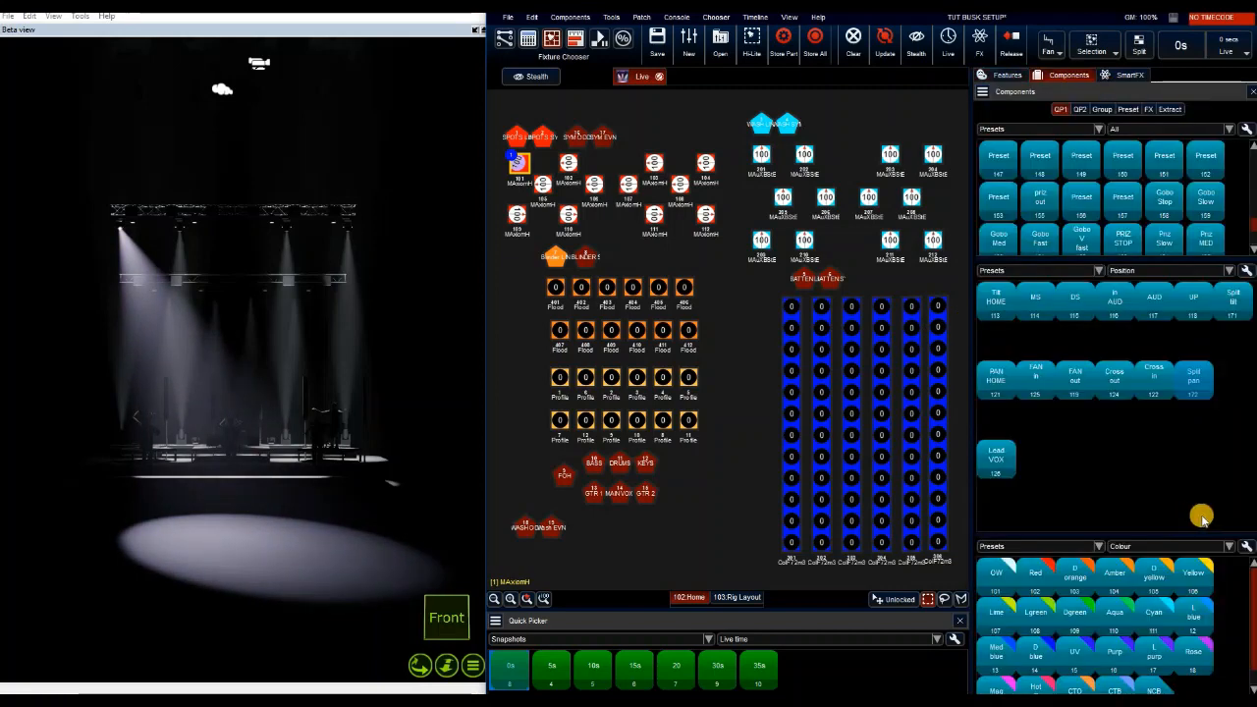
drag(1156, 414, 1156, 411)
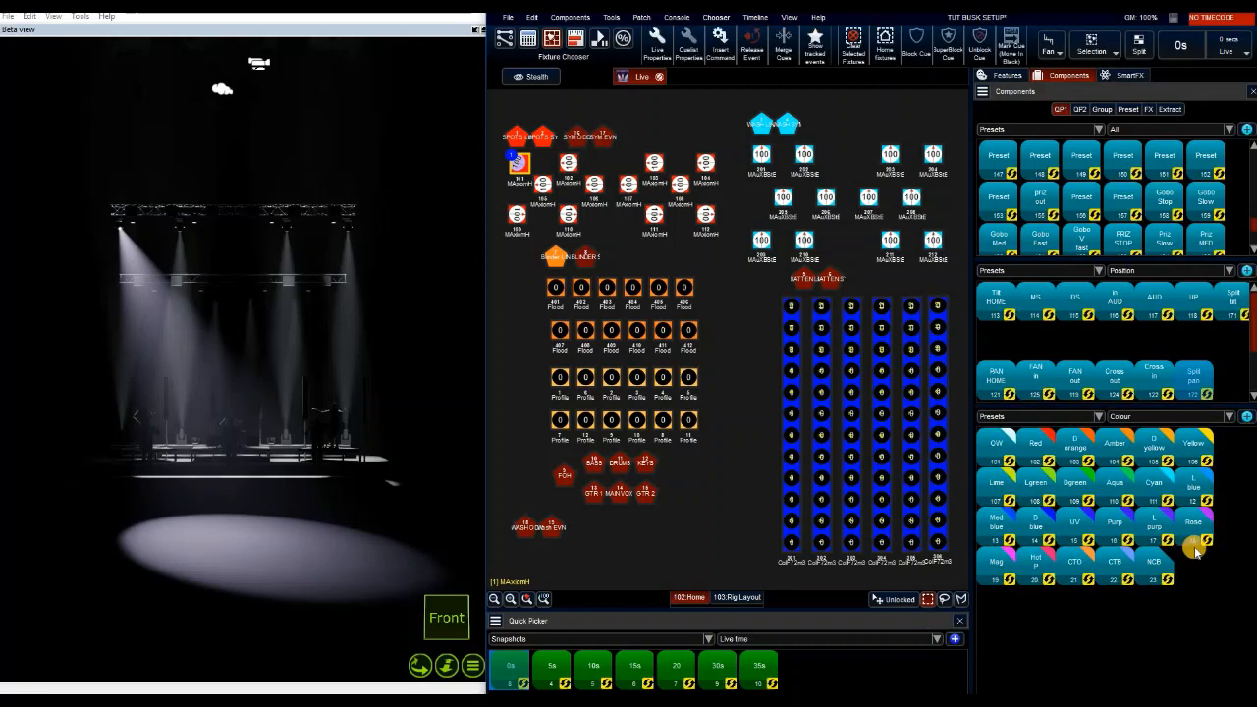
shift+click(1247, 417)
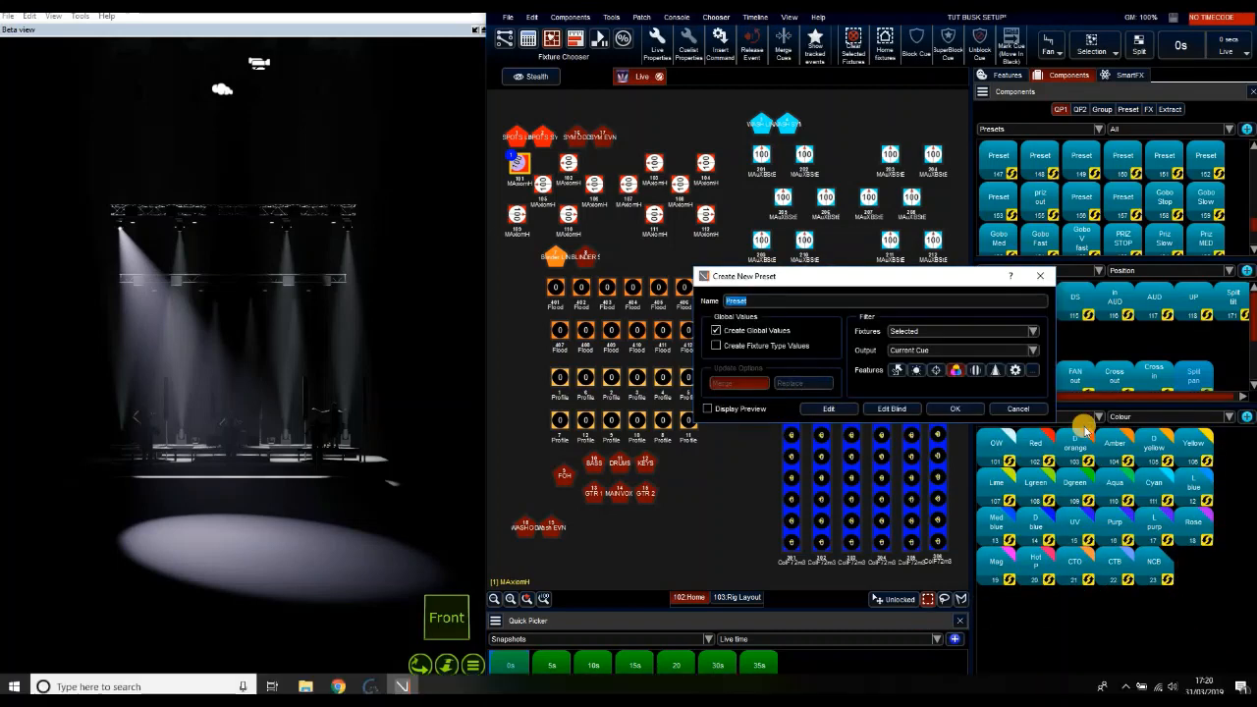
key(shift)
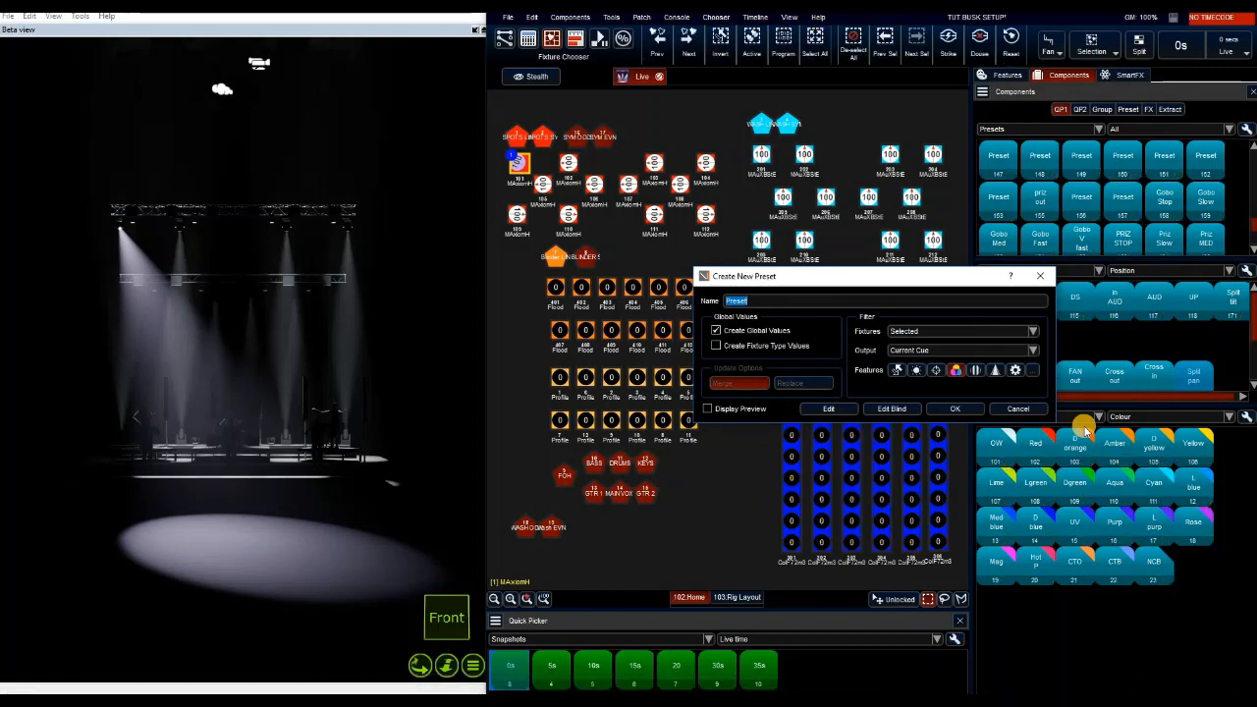
text(Lav)
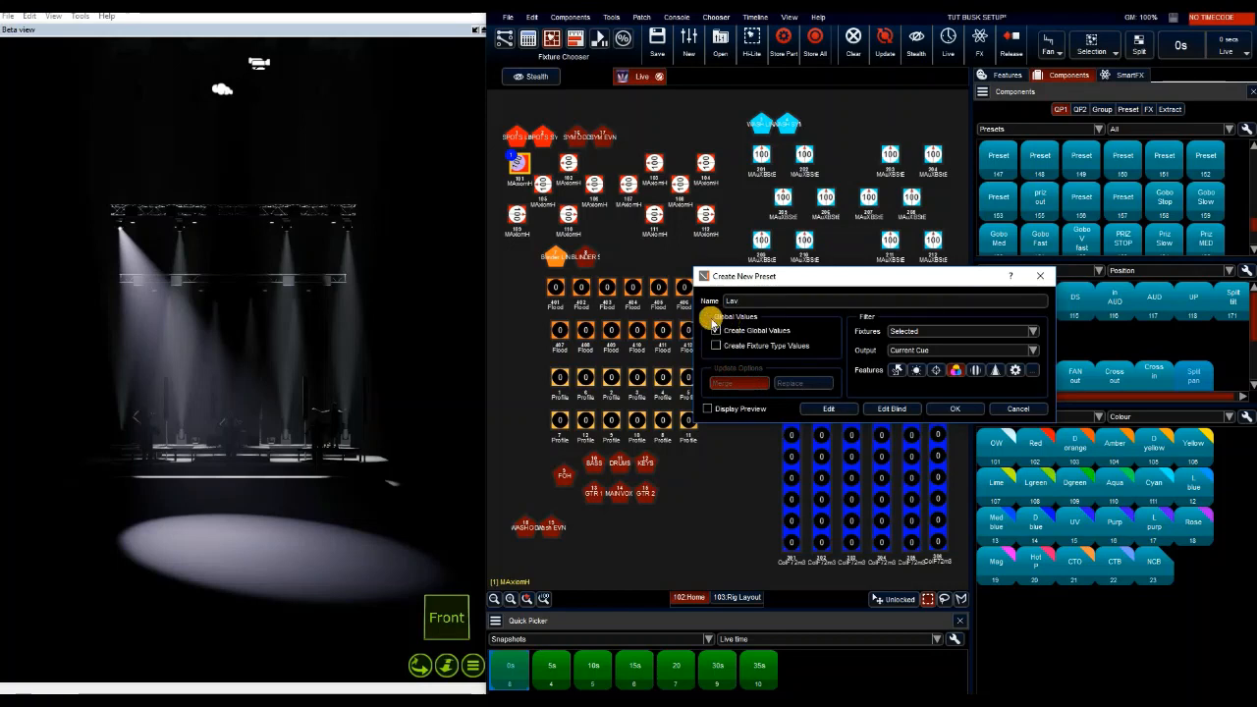
click(970, 410)
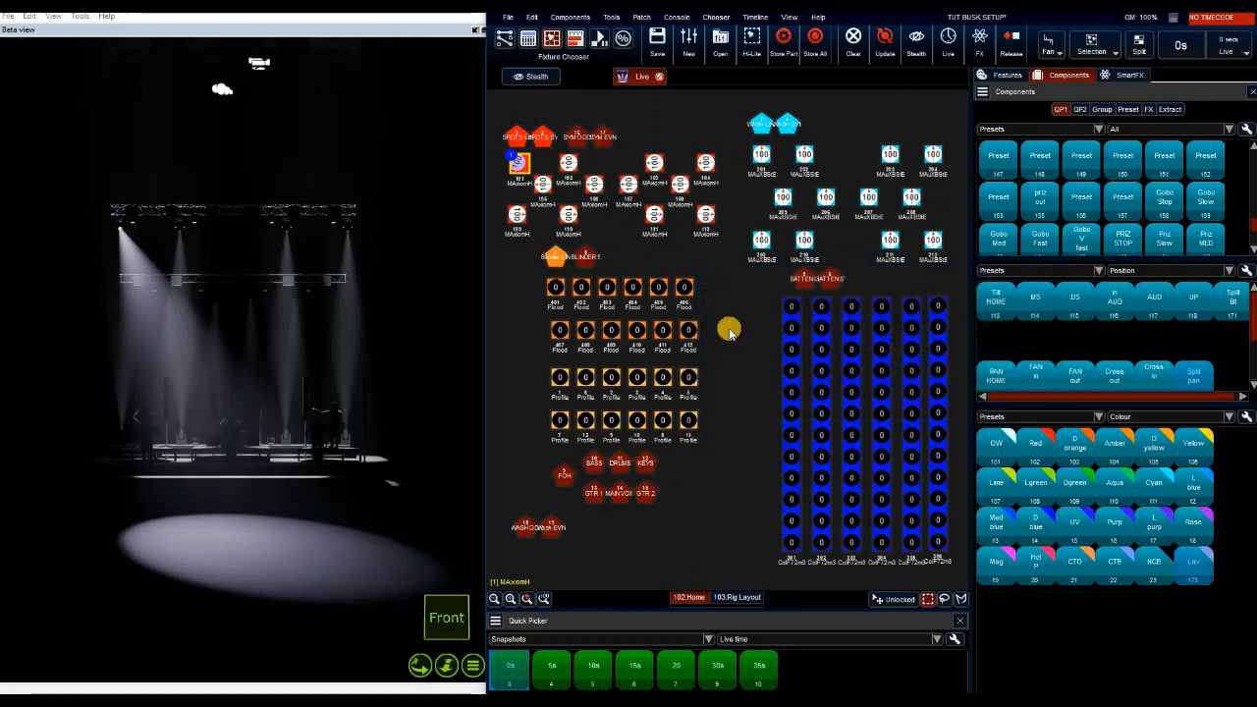
- Apply the DS position and Lav colour presets to all the spots and washes, and clear the fixture selection
click(518, 134)
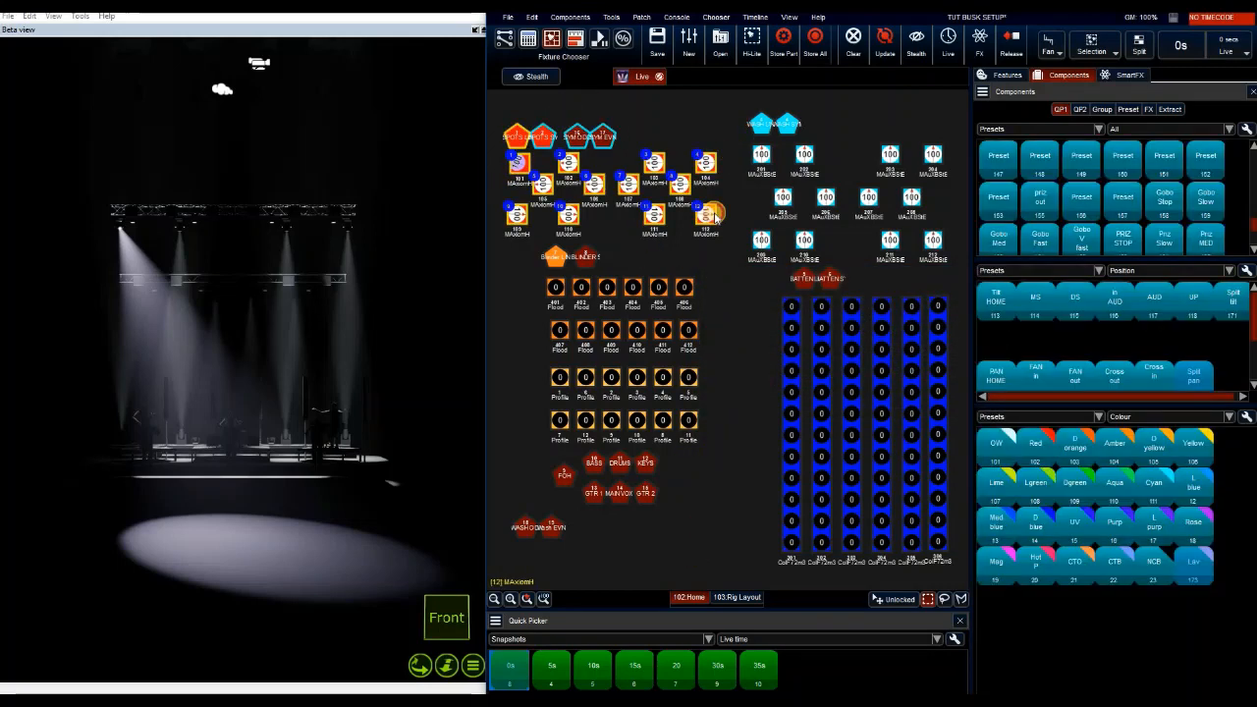
click(1078, 304)
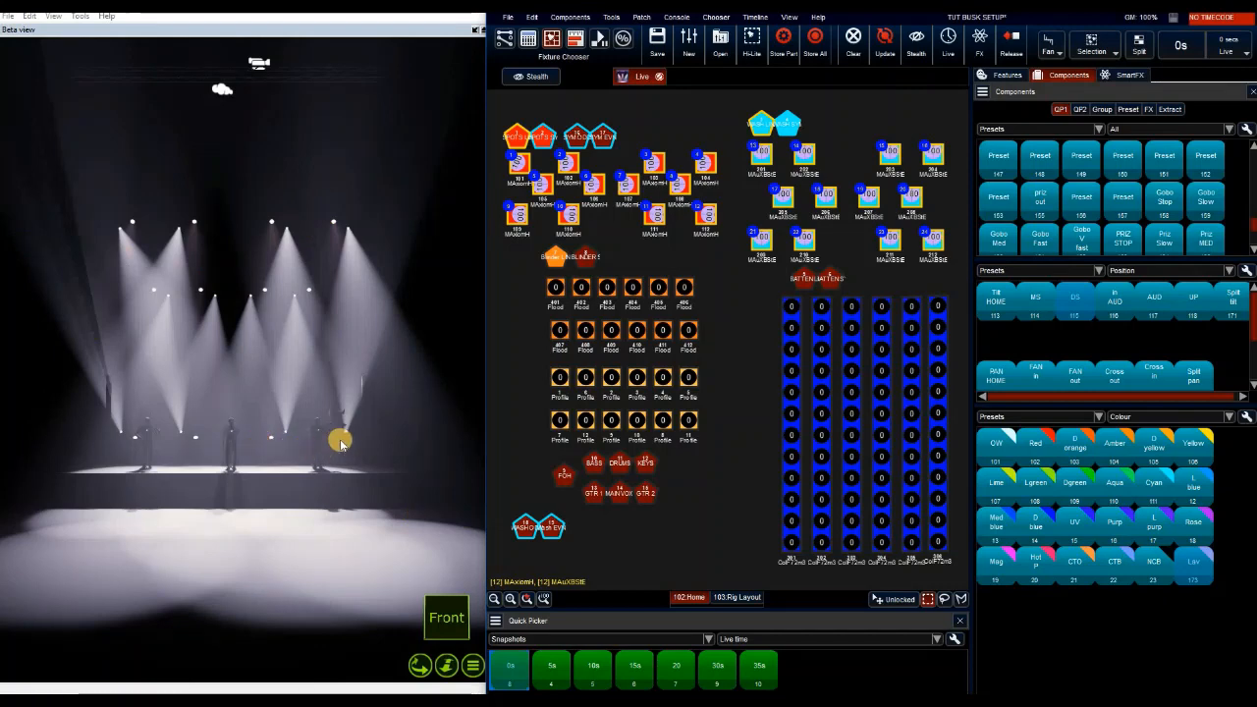
click(752, 329)
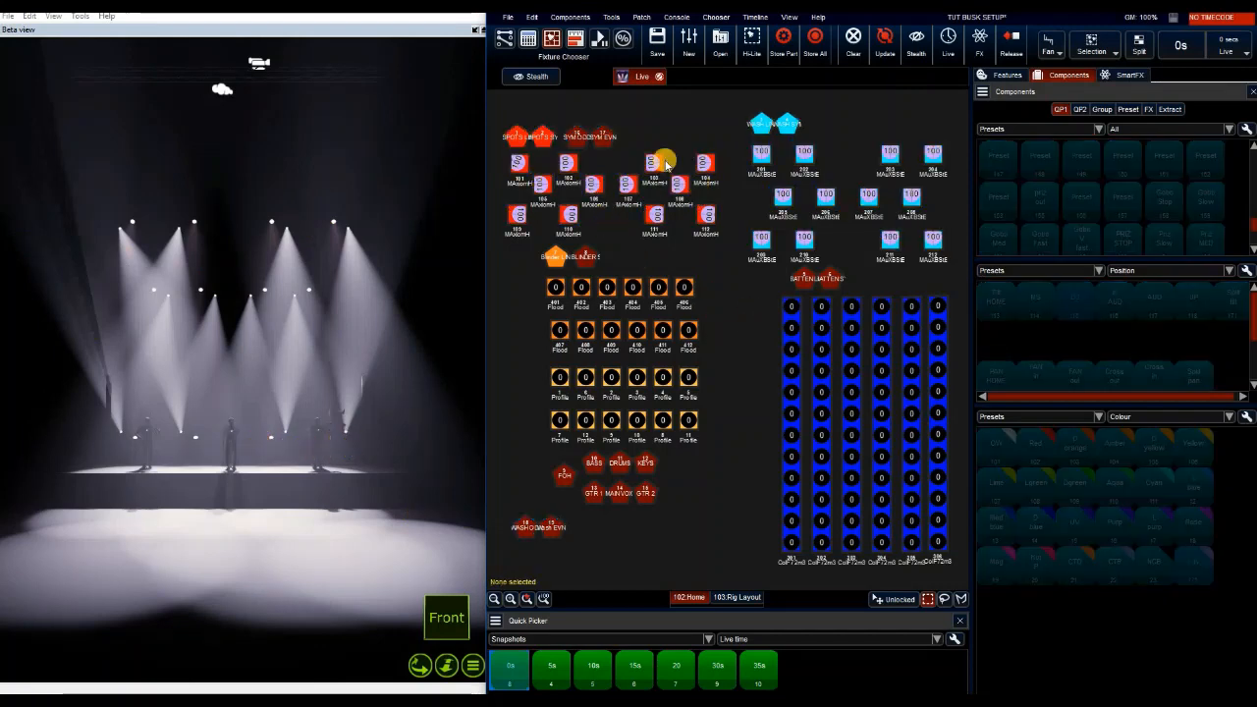
click(518, 136)
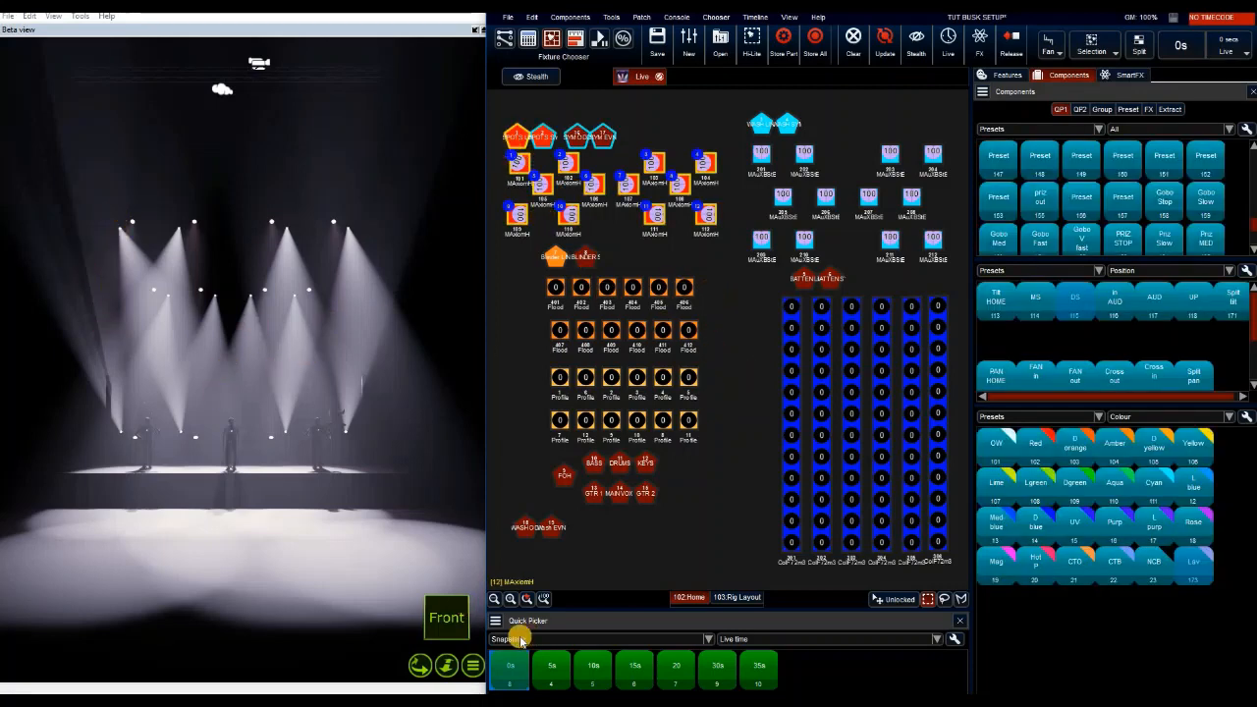
click(702, 357)
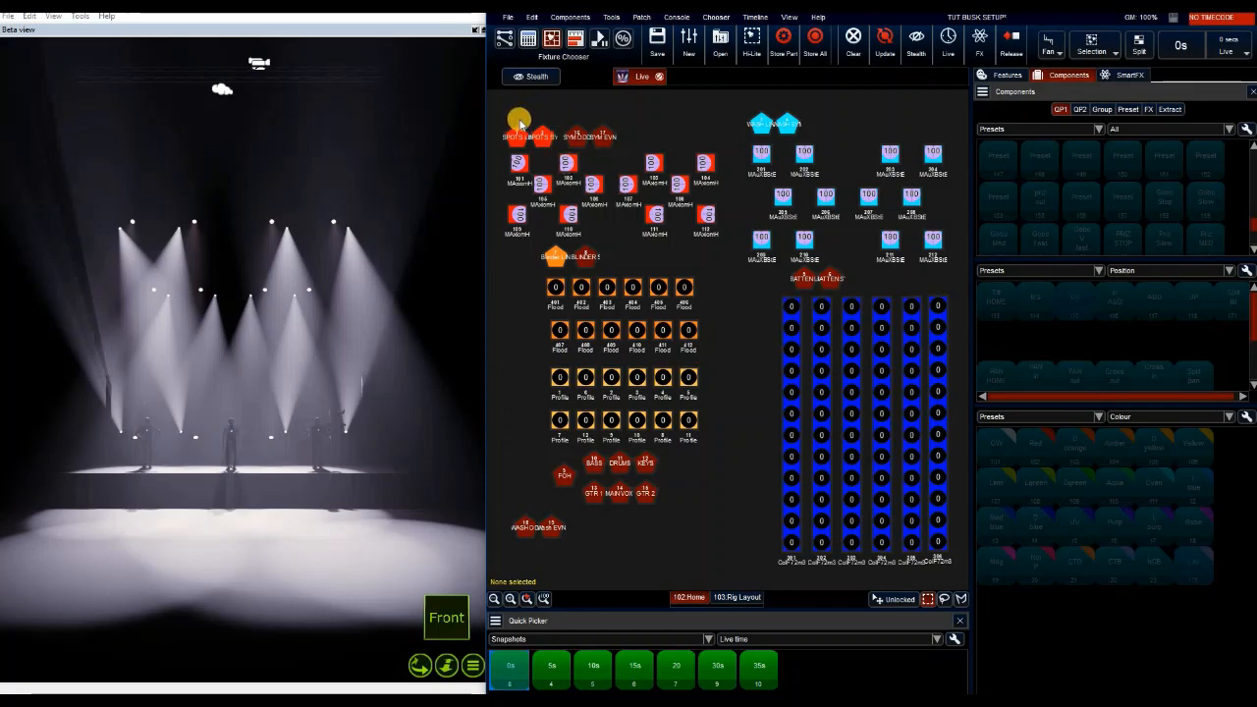
- Show the NAV page of snapshots above the position presets and delete its HOME snapshot
click(1021, 129)
click(997, 204)
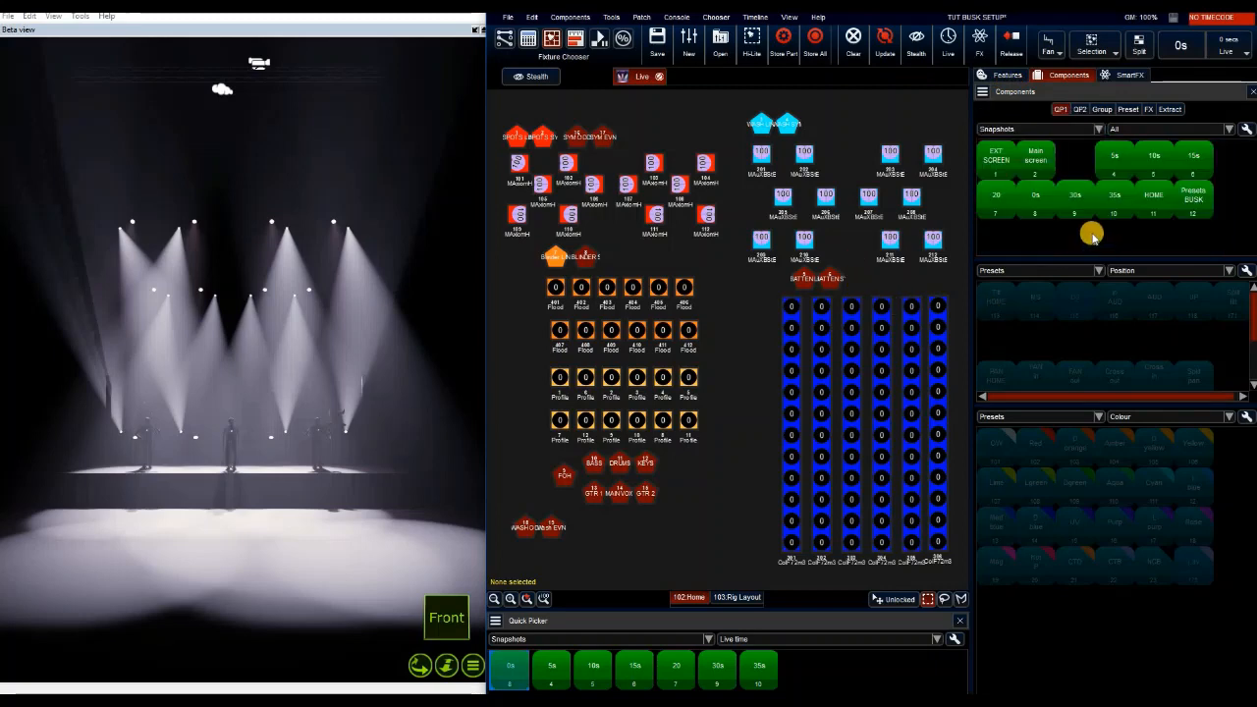
click(1127, 129)
click(1127, 173)
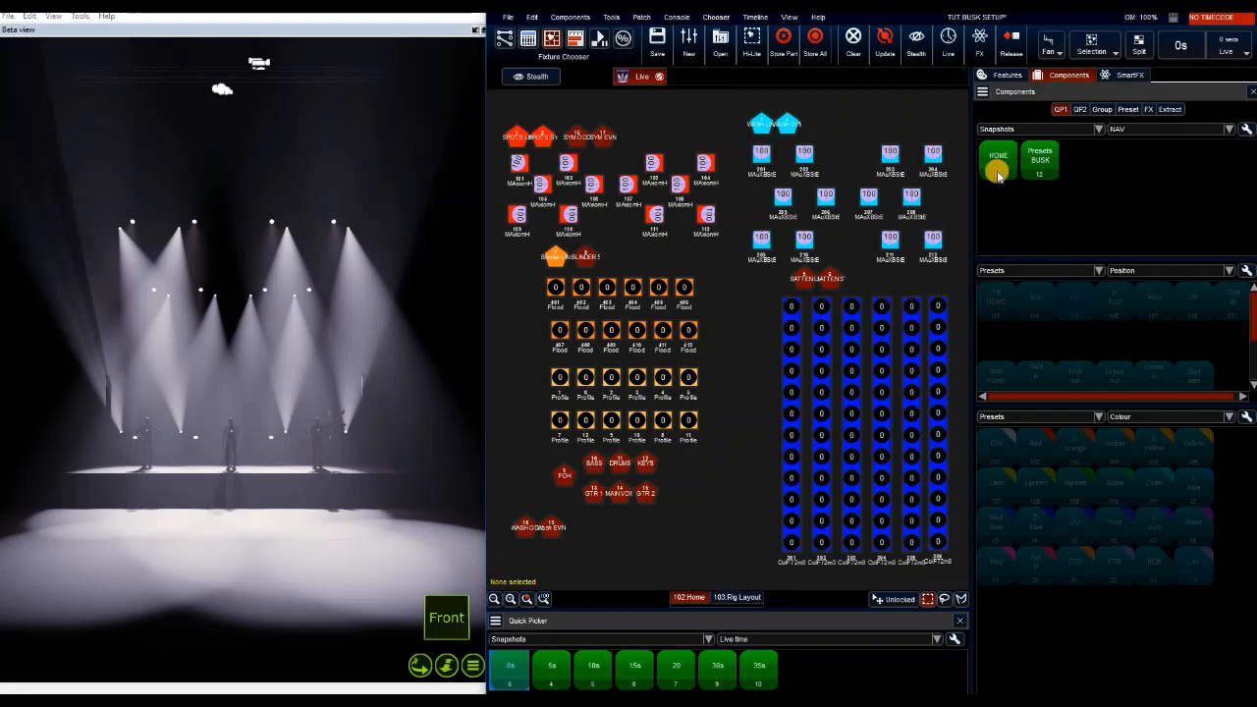
right_click(990, 165)
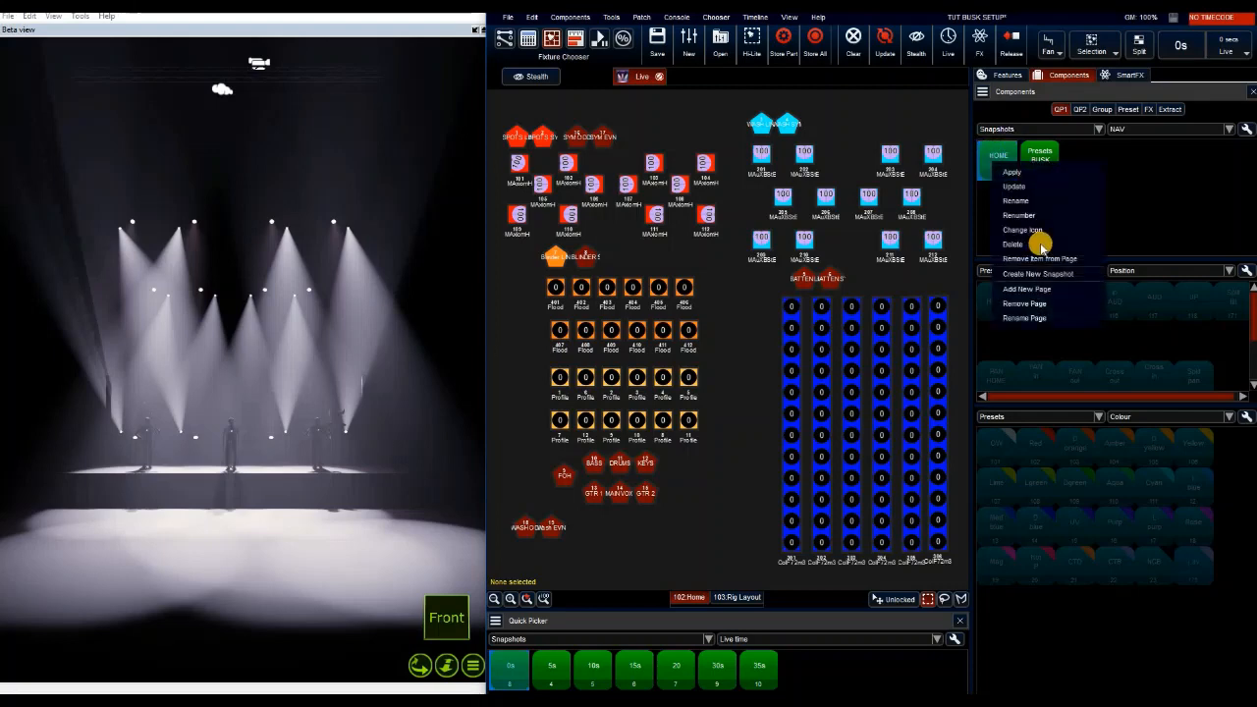
click(1017, 244)
click(876, 370)
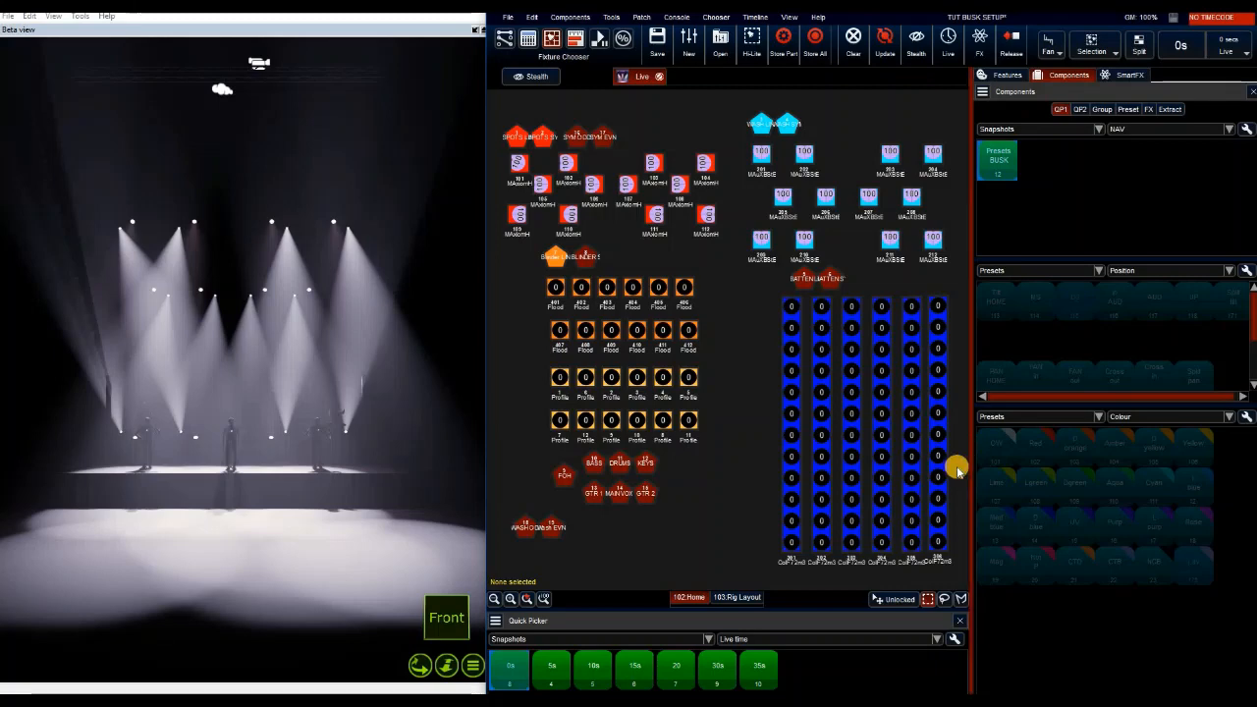
- Create a new NAV snapshot named HOME that records only the Window Workspace, excluding Playback State and Console Workspace
key(shift)
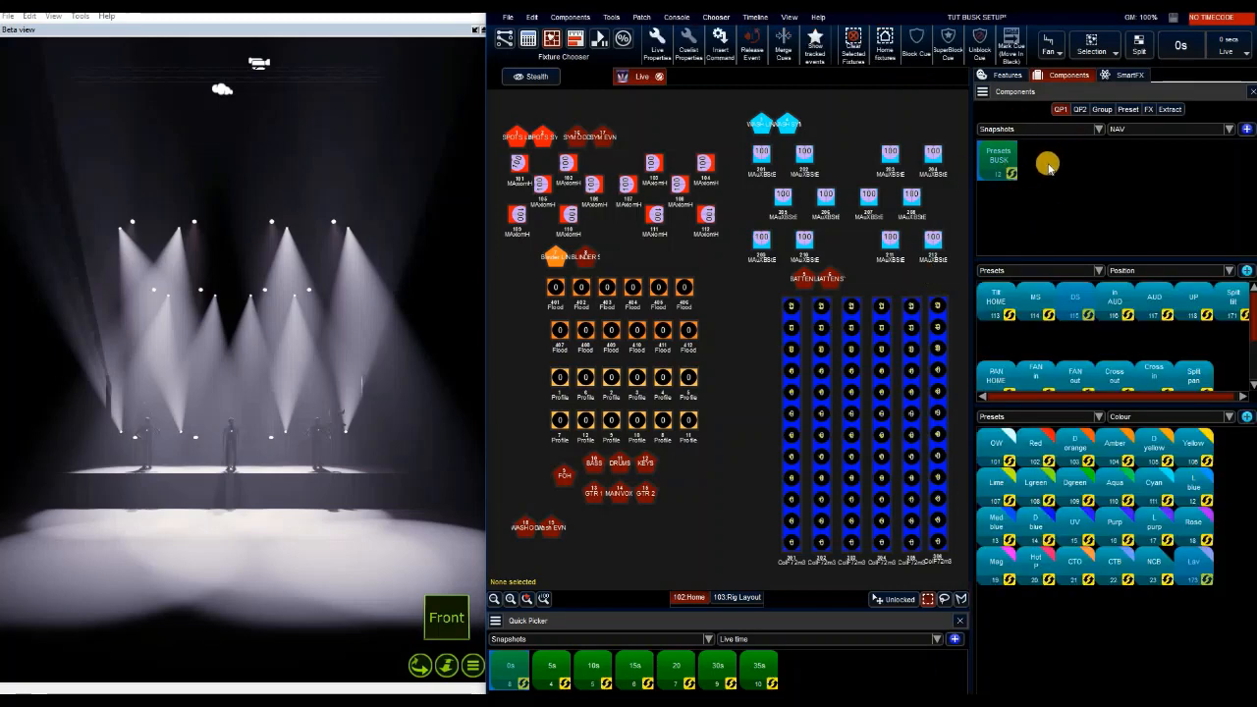
shift+click(1060, 235)
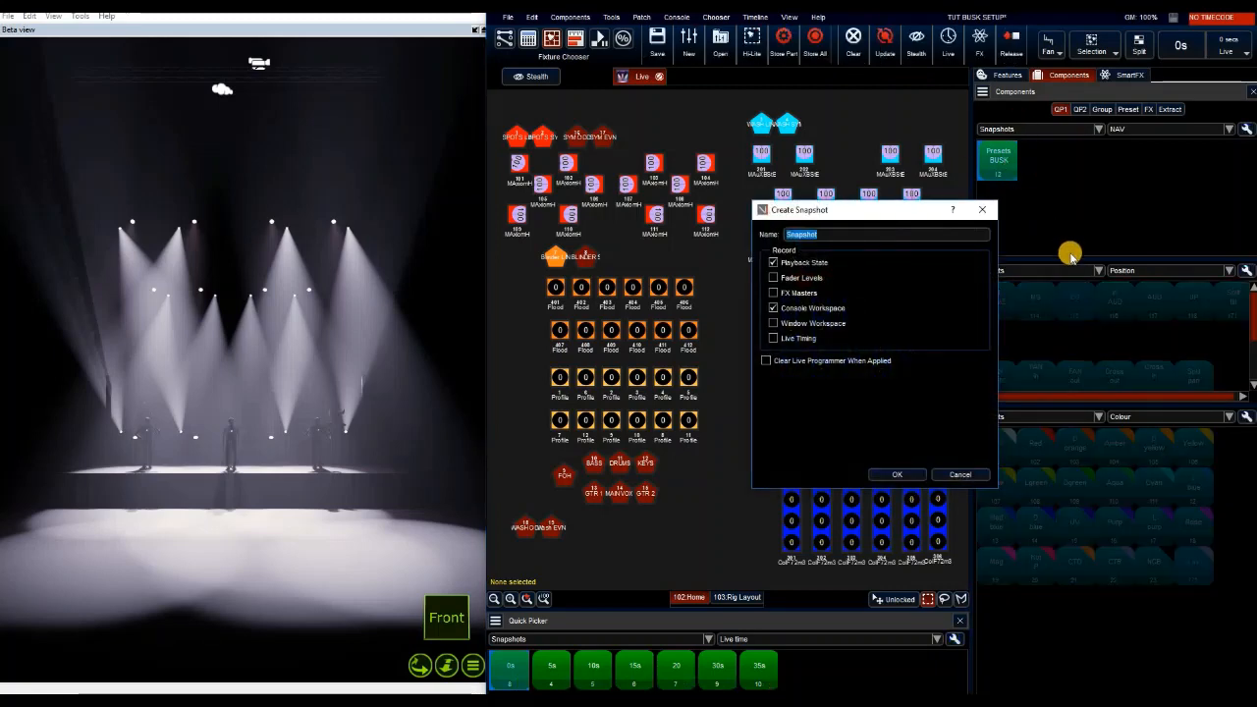
key(BackSpace)
key(shift)
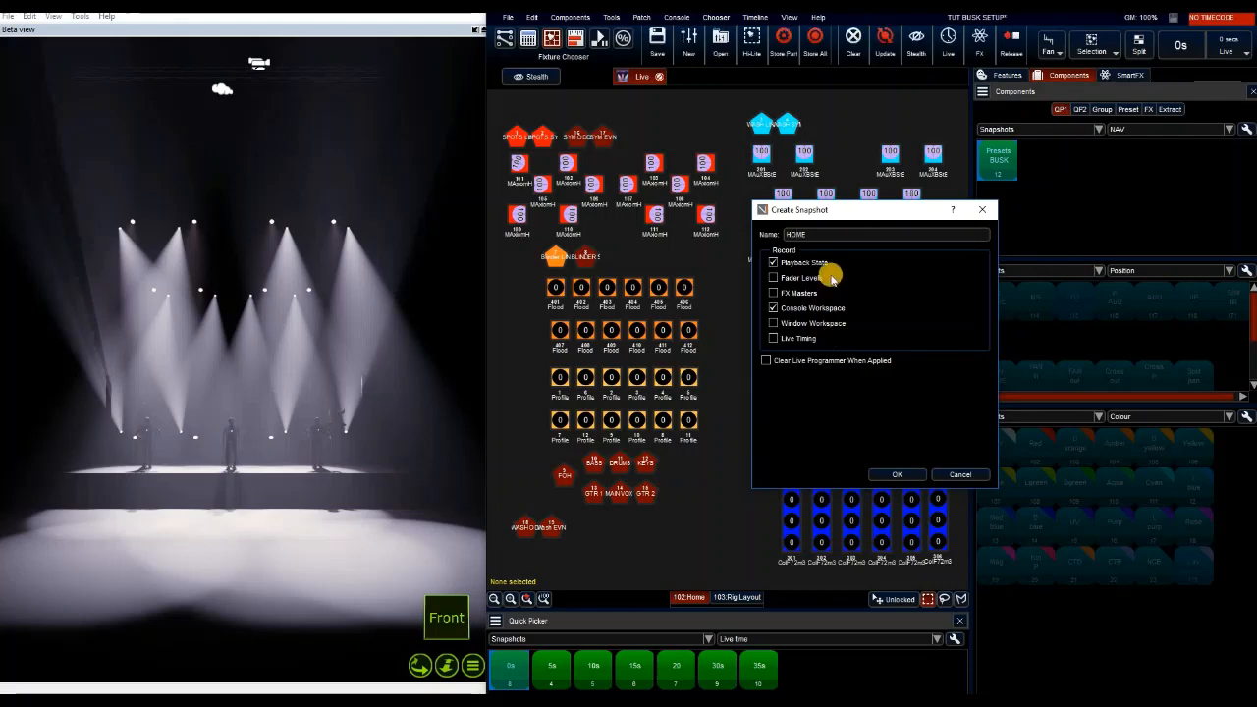
click(822, 311)
click(801, 265)
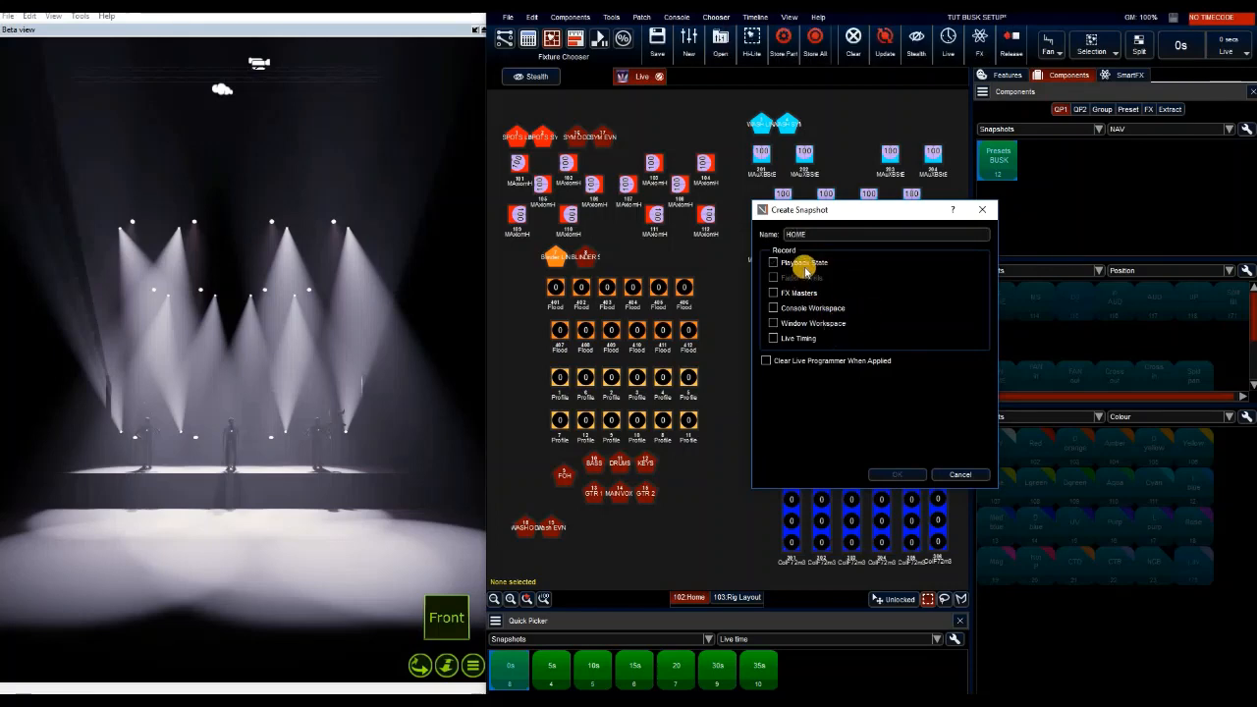
click(774, 324)
click(907, 475)
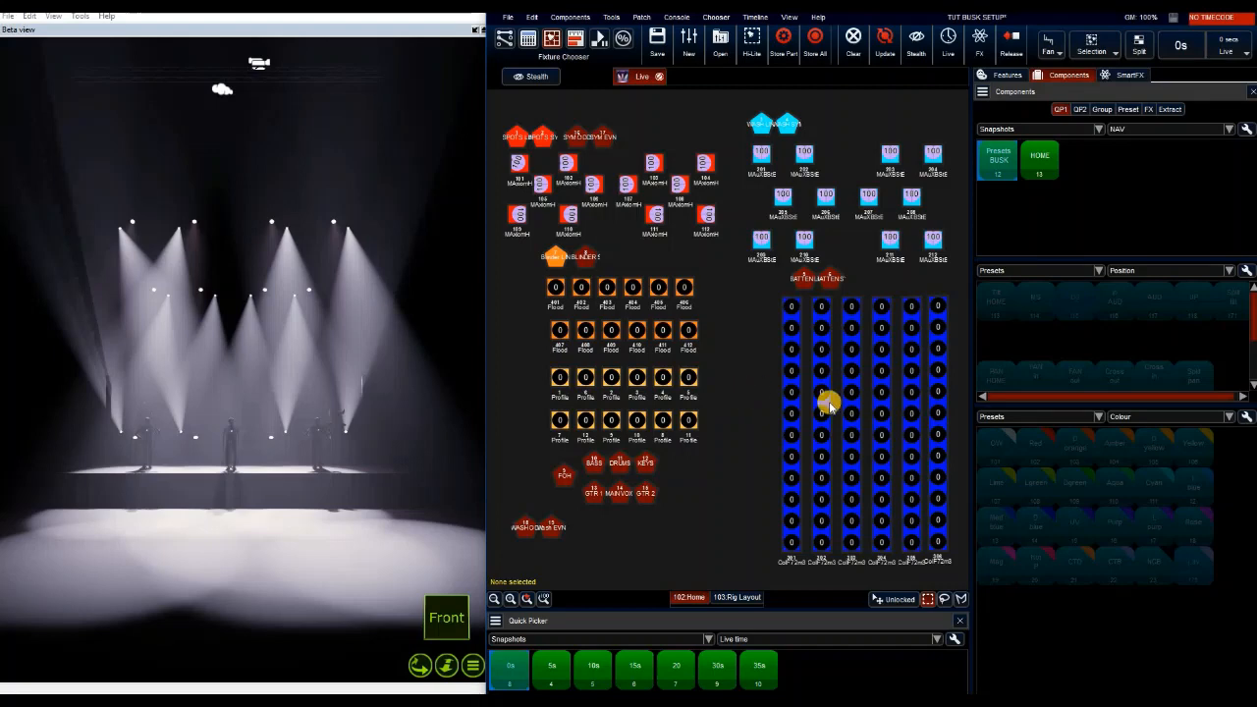
- Close the Quick Picker and Components windows so only the fixture chooser layout remains
click(959, 620)
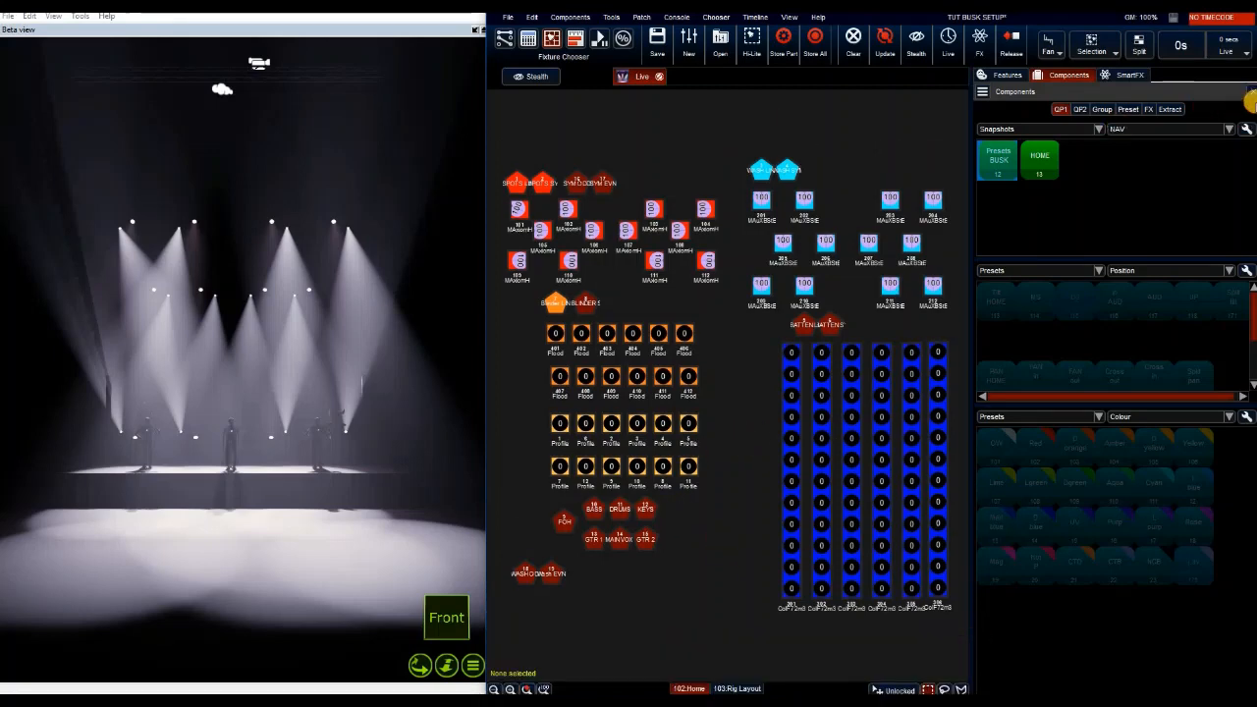
click(1250, 95)
click(1251, 91)
click(1251, 92)
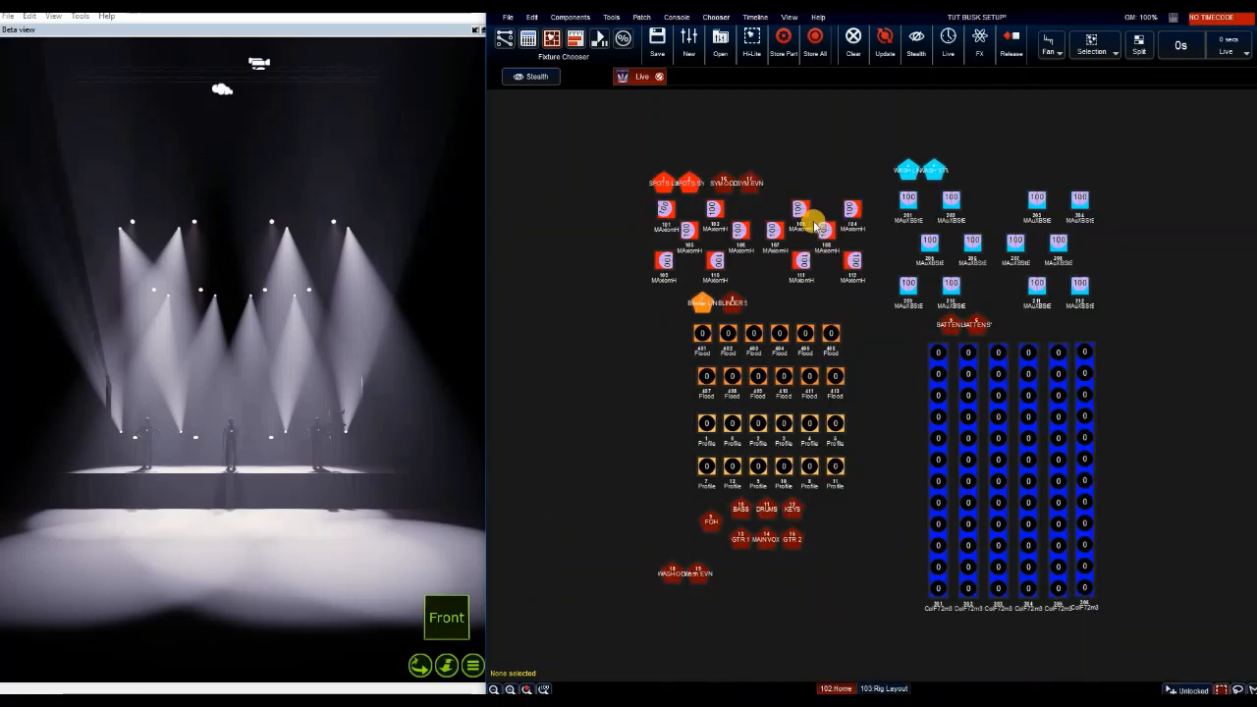
- Add a Quick Picker dockable window and dock it across the whole fixture chooser area
click(789, 17)
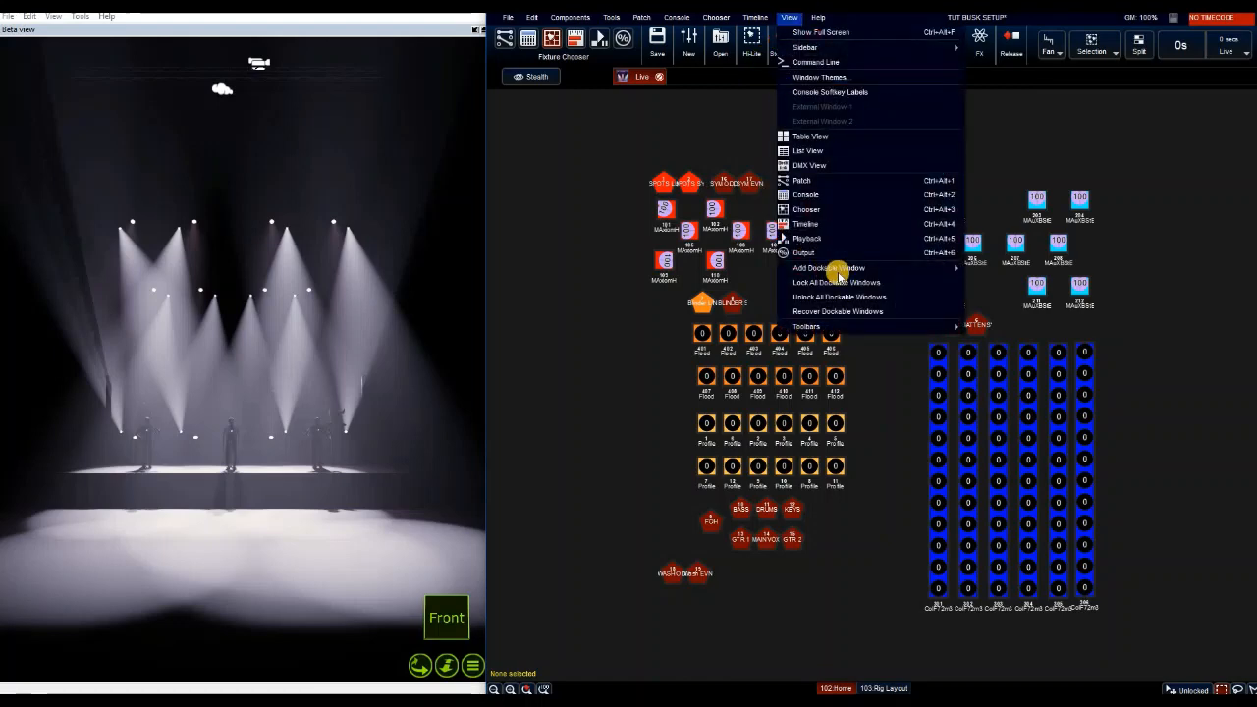
mouse_move(839, 275)
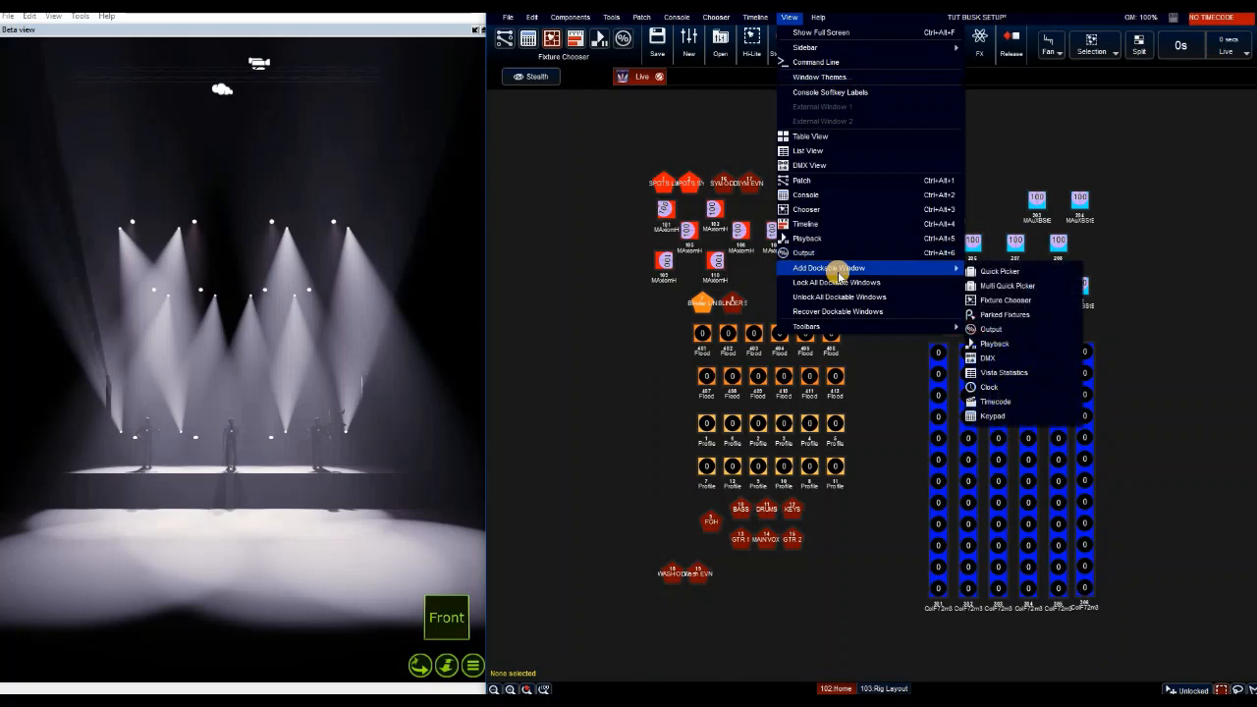
click(1015, 272)
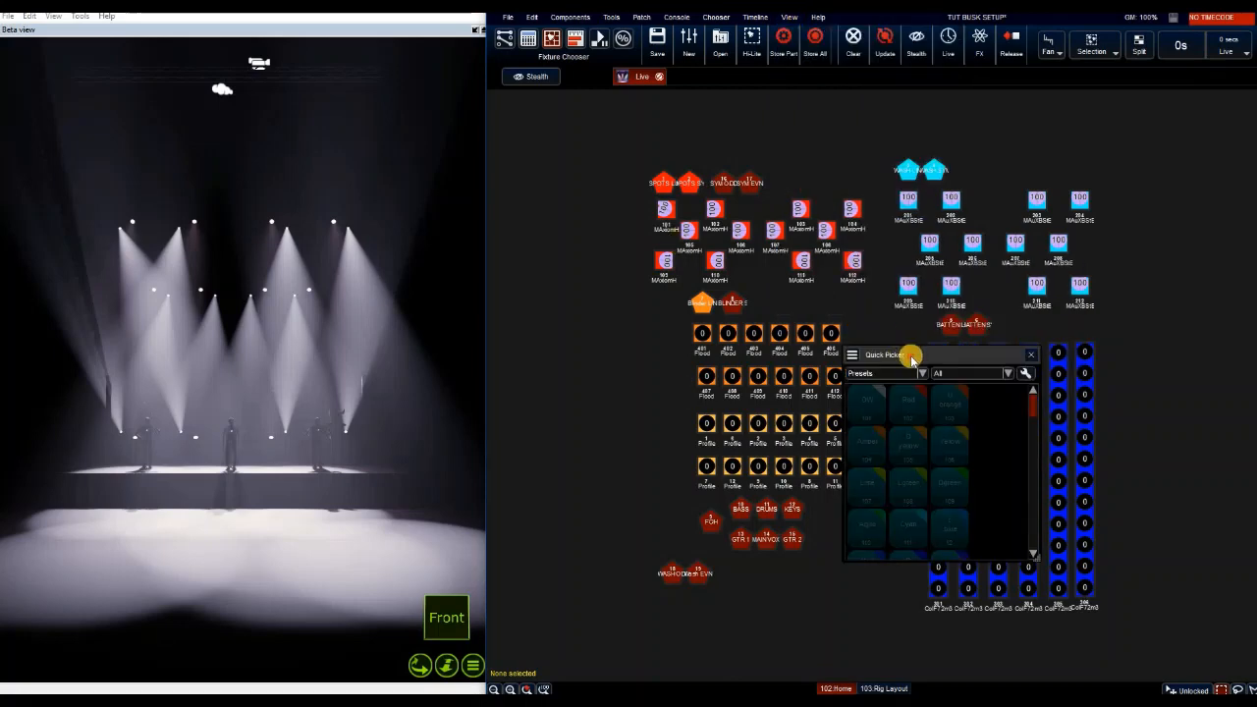
drag(911, 359, 659, 671)
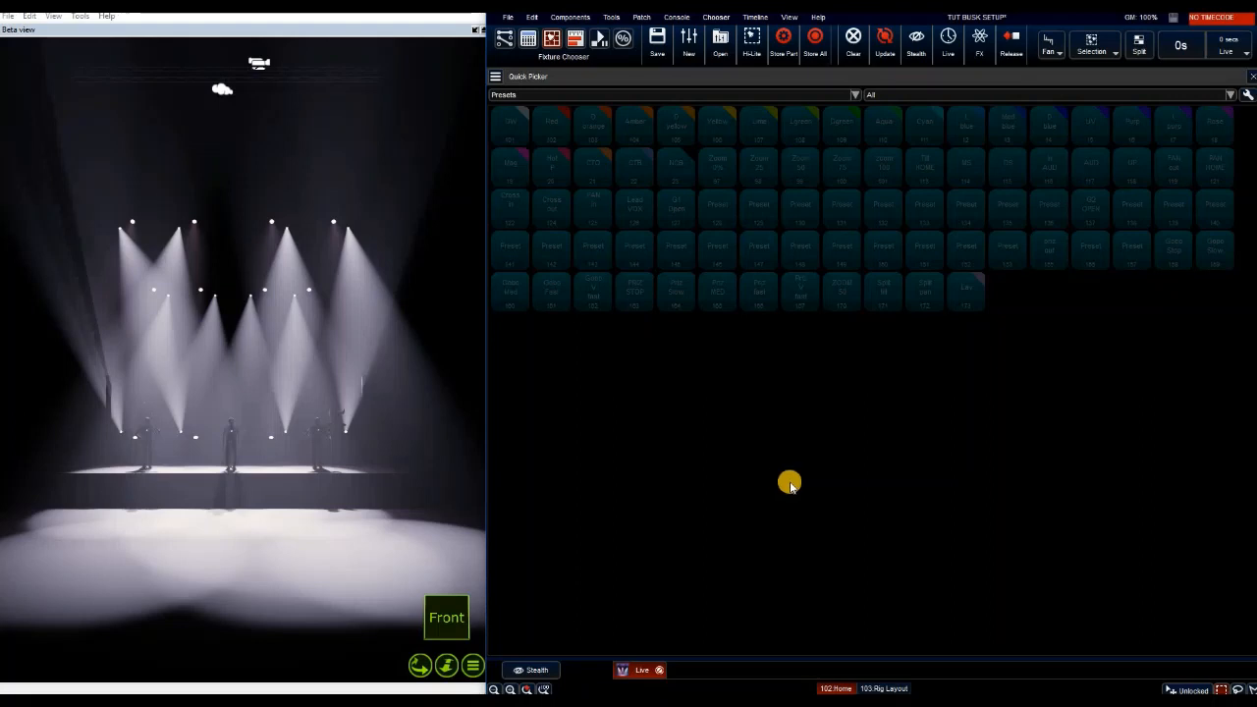
- Add a second Quick Picker window, dock it along the far side beside the existing one, and narrow it to a slim column
click(787, 19)
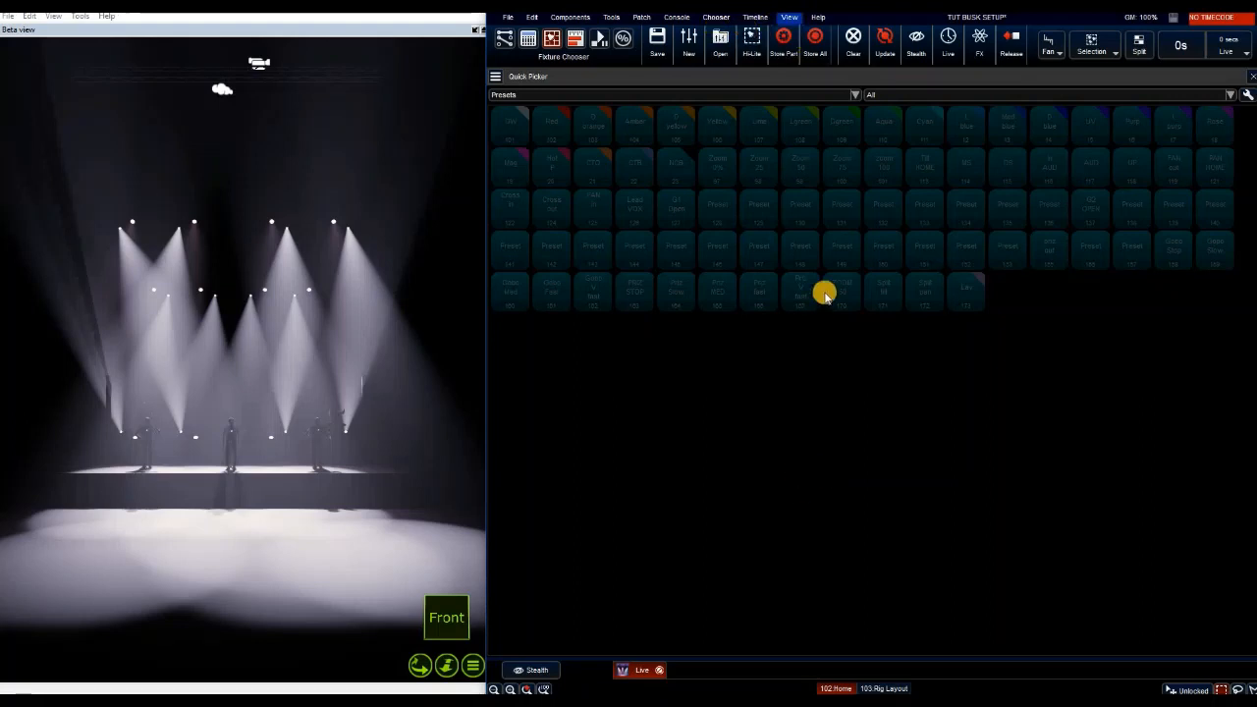
mouse_move(863, 268)
click(997, 273)
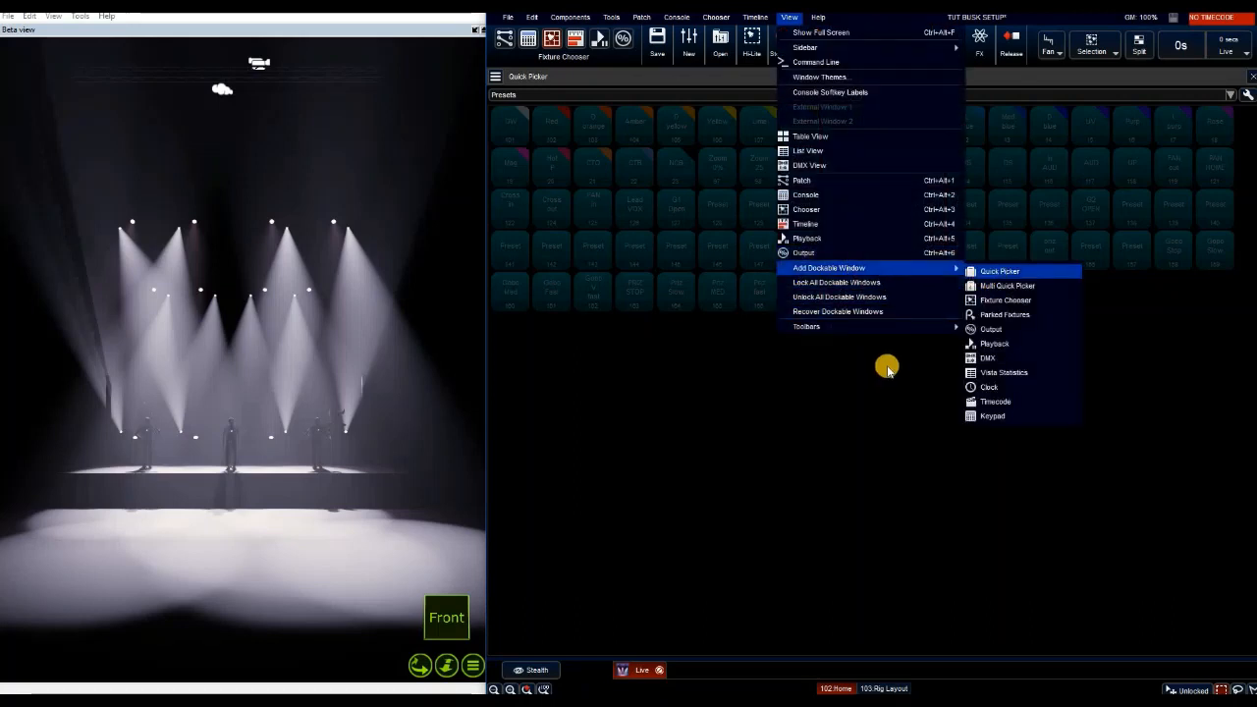
drag(885, 356, 1218, 292)
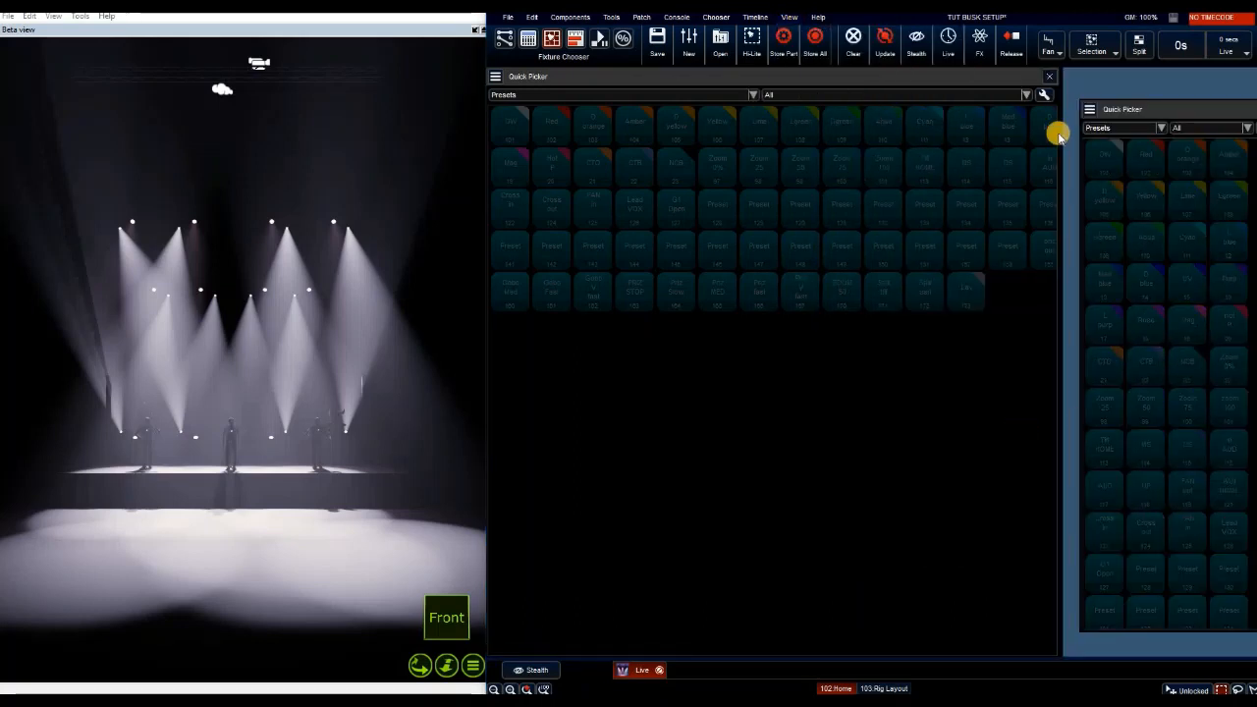
drag(1063, 130, 1172, 105)
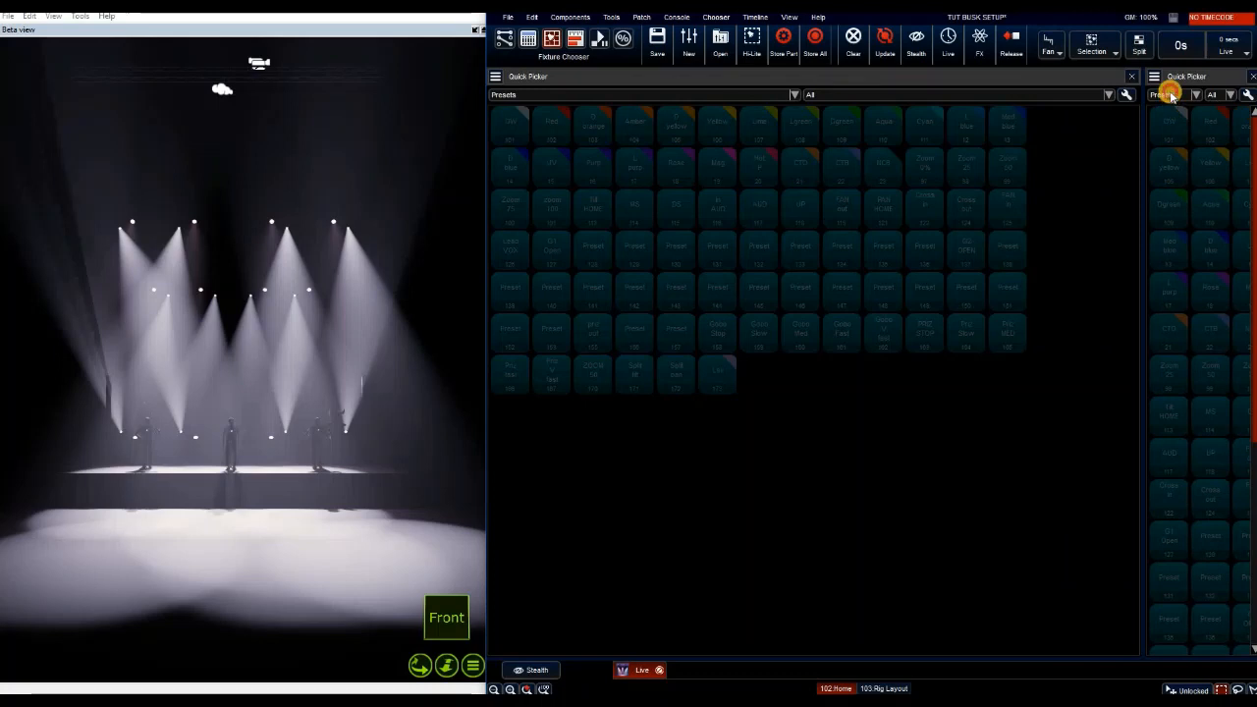
- Set the slim Quick Picker to show the NAV page of Snapshots and the large one to show Groups
click(1169, 94)
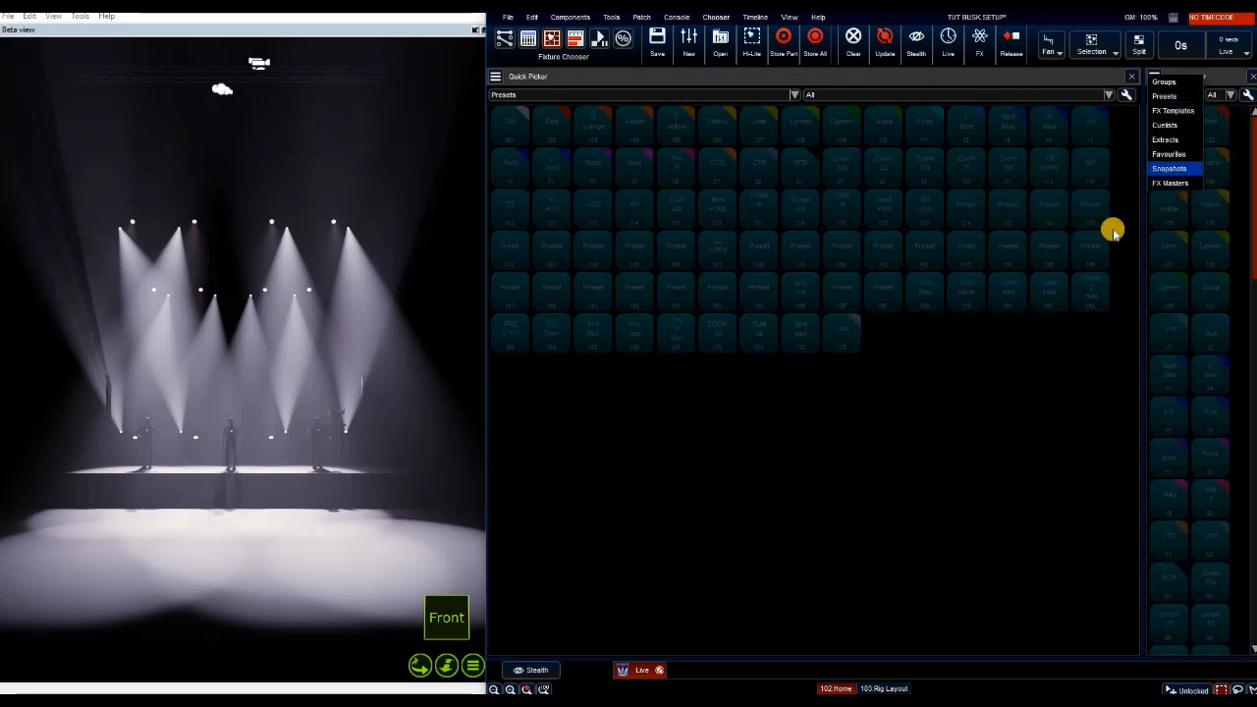
click(1168, 168)
click(1215, 96)
click(1221, 143)
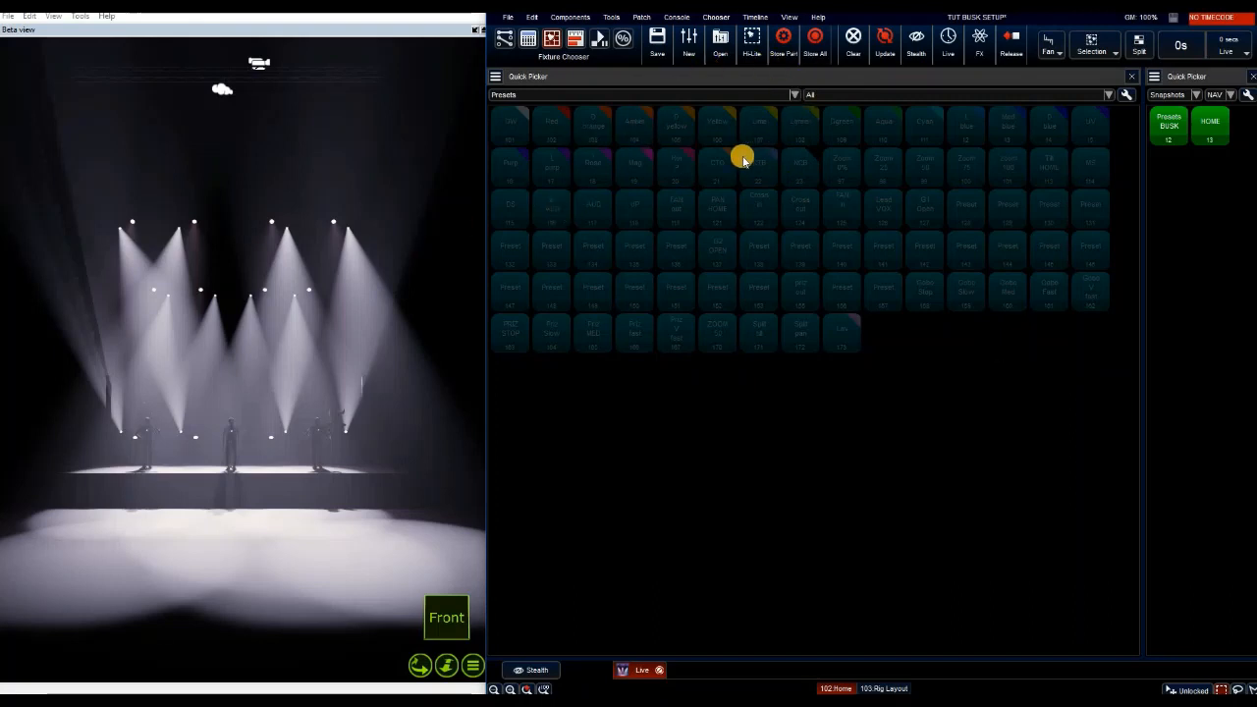
click(613, 97)
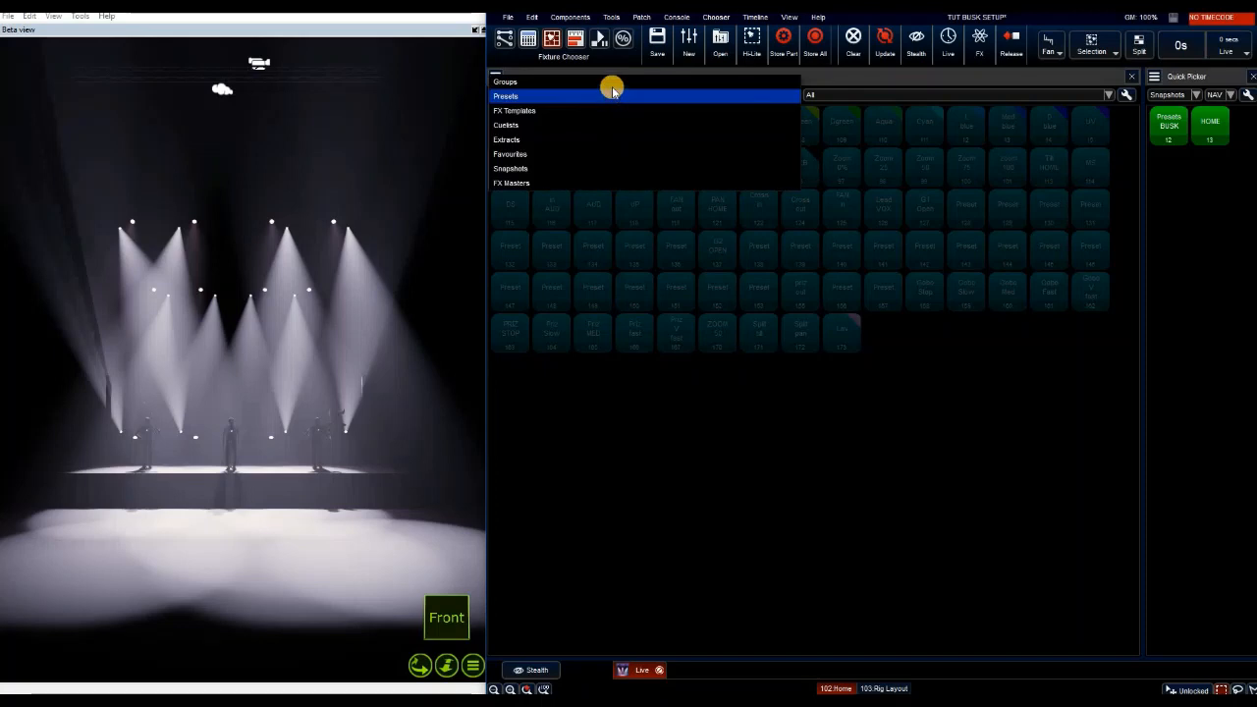
click(604, 192)
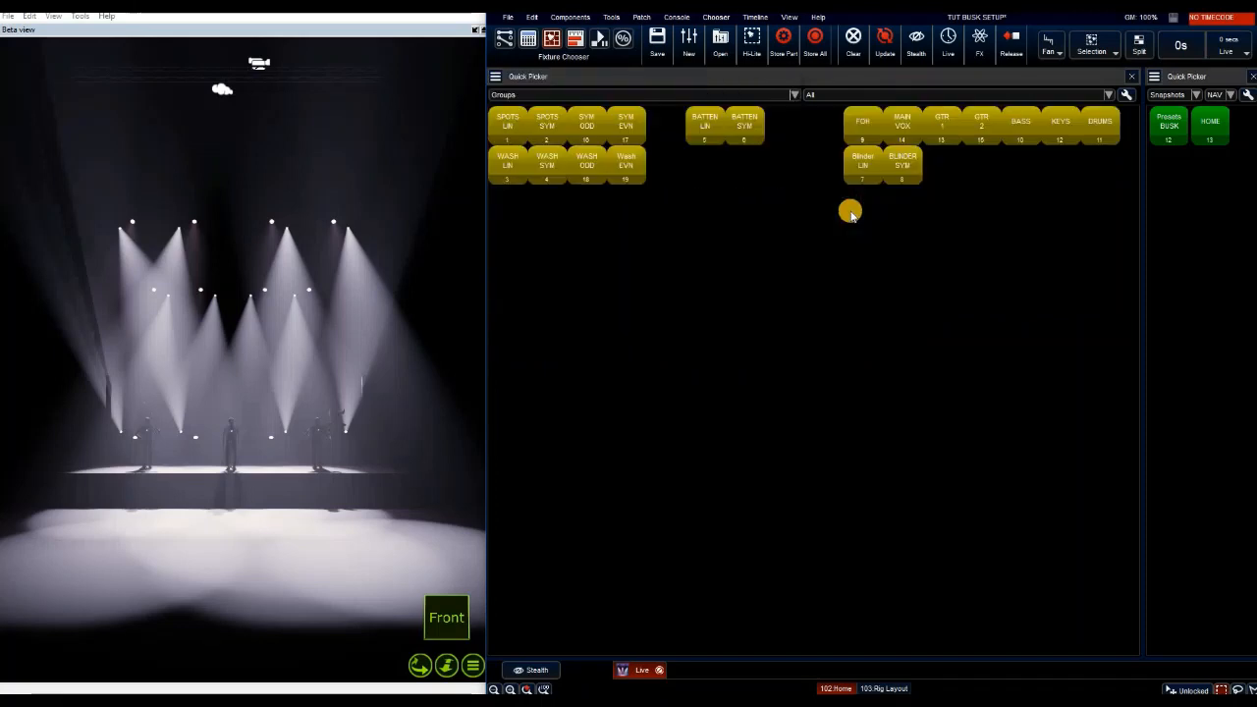
- Dock a new Quick Picker below the Groups picker, filter its presets to Position, and shrink the Groups picker to its two rows
click(786, 21)
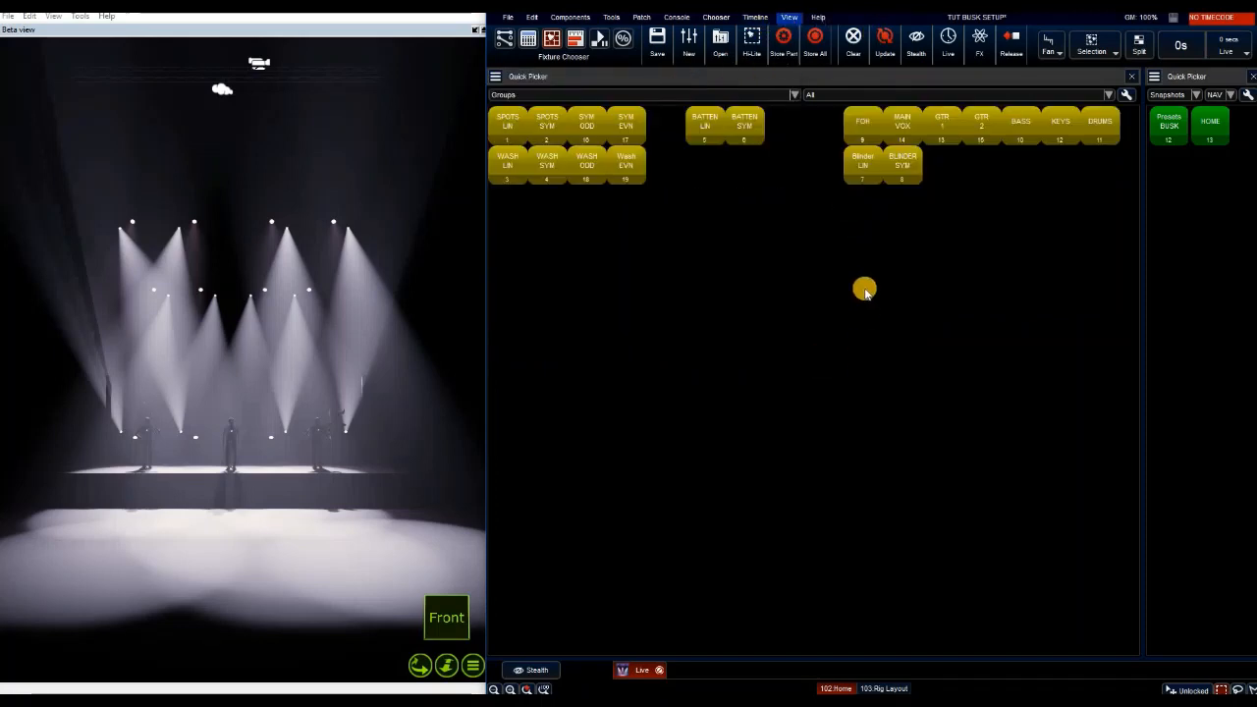
mouse_move(904, 268)
click(970, 343)
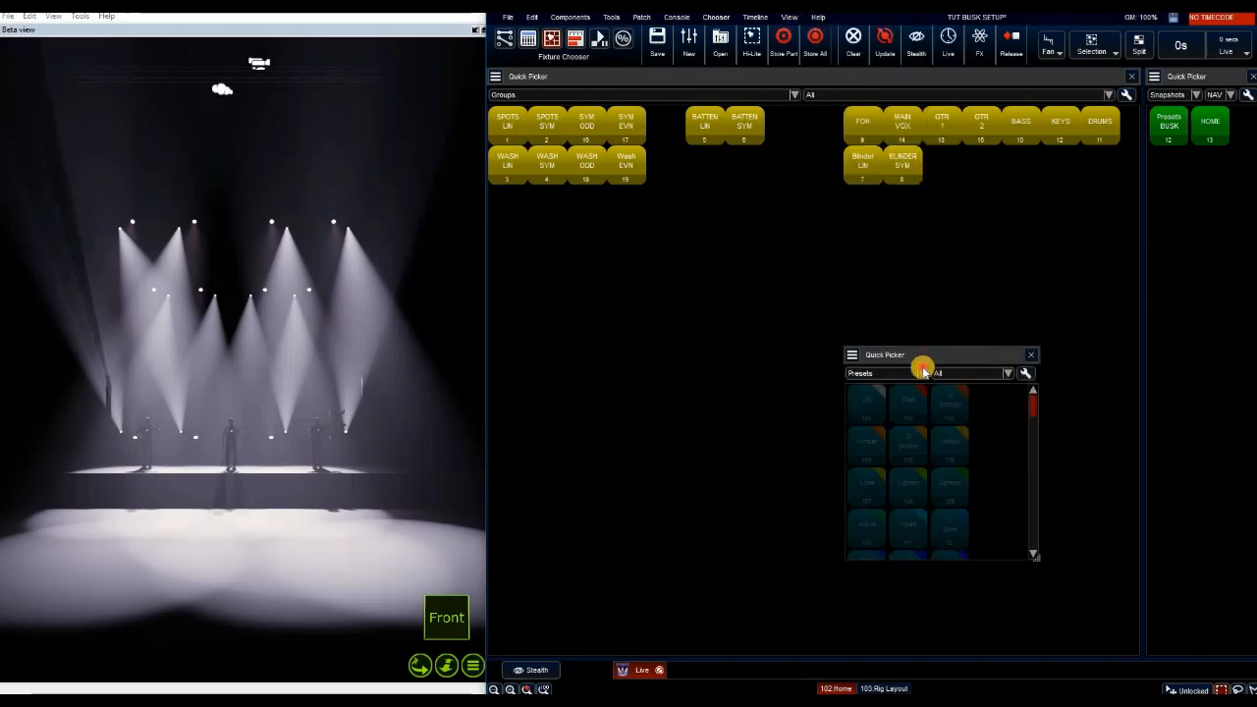
drag(842, 589, 569, 469)
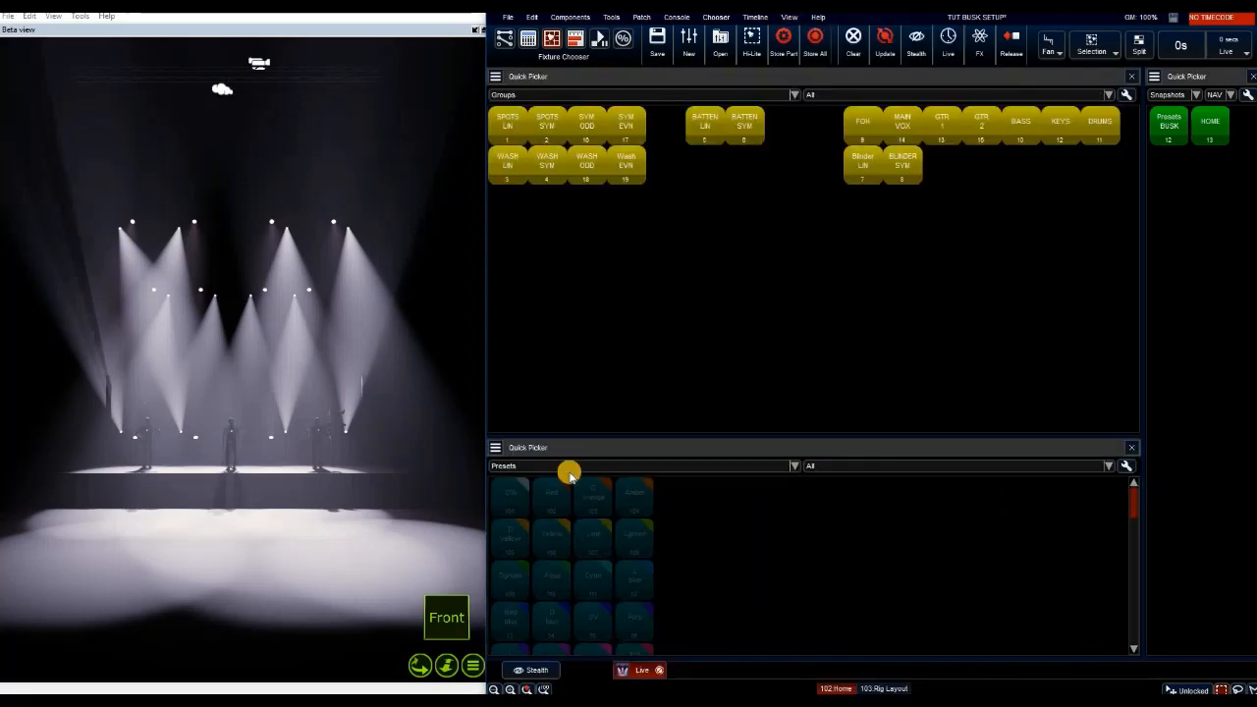
click(816, 461)
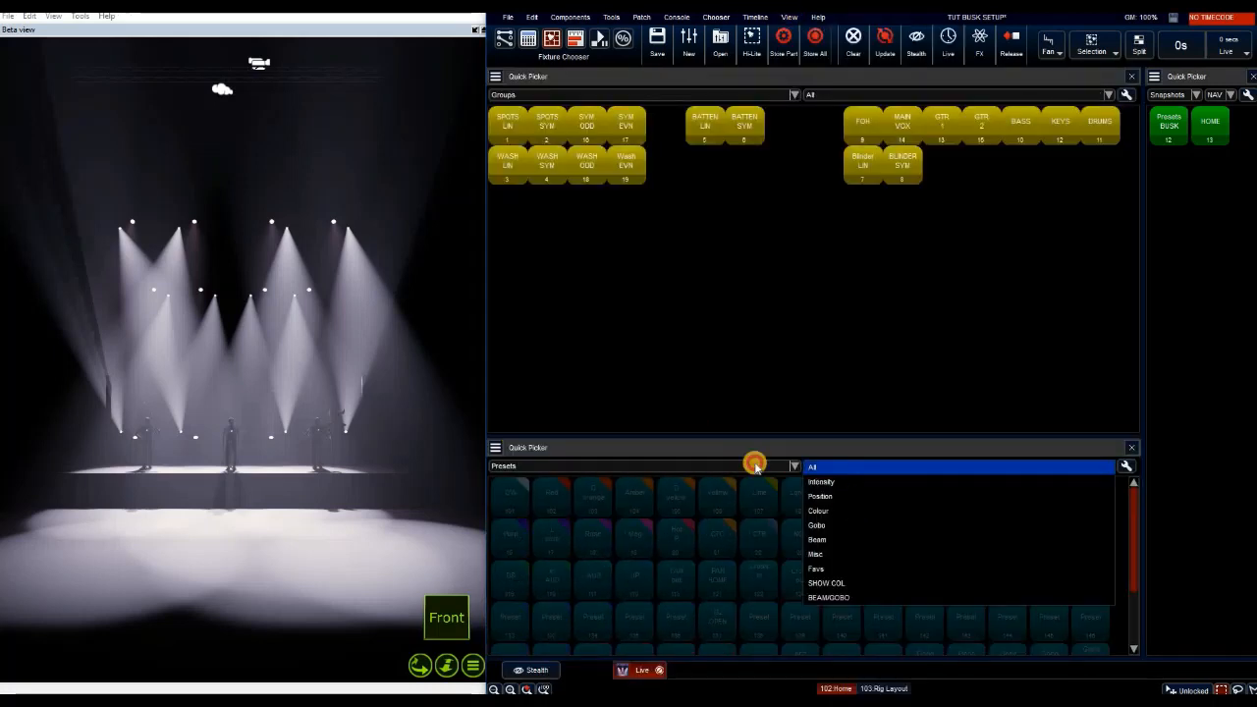
drag(723, 436, 733, 200)
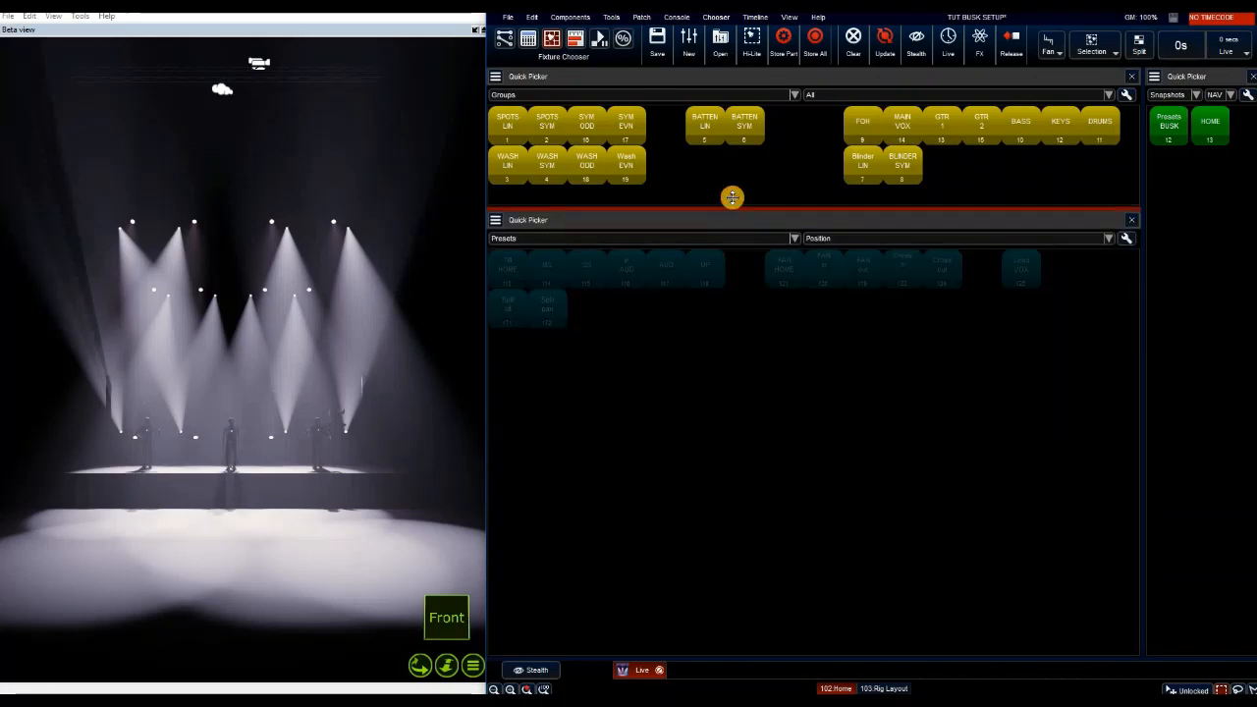
- Dock another Quick Picker below the Position presets, filter it to Colour, and enlarge it by moving its upper divider
click(796, 18)
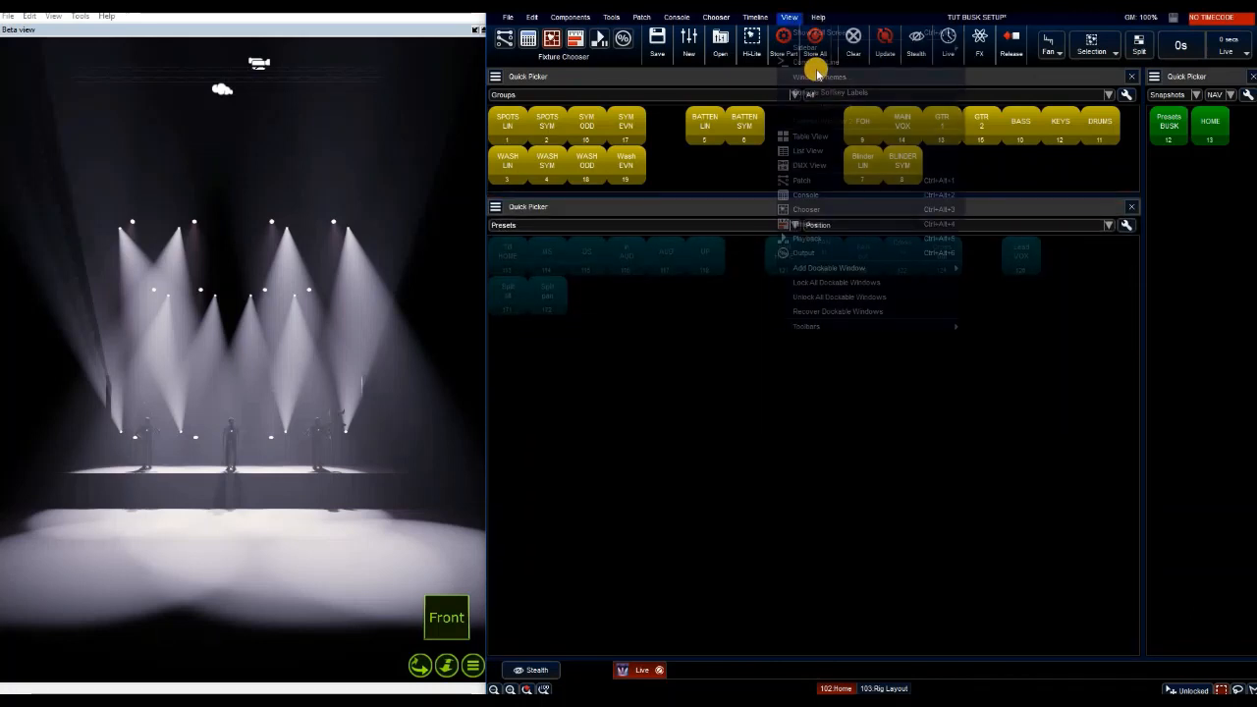
click(992, 270)
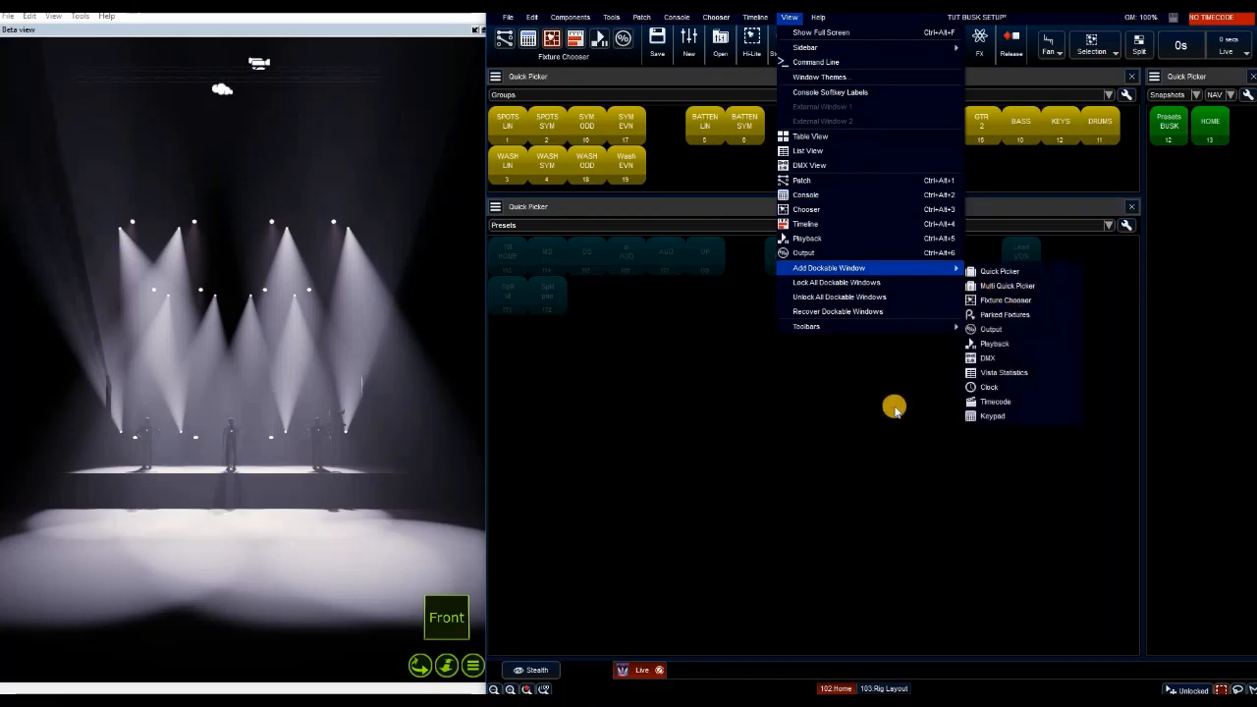
drag(908, 358, 641, 473)
click(879, 470)
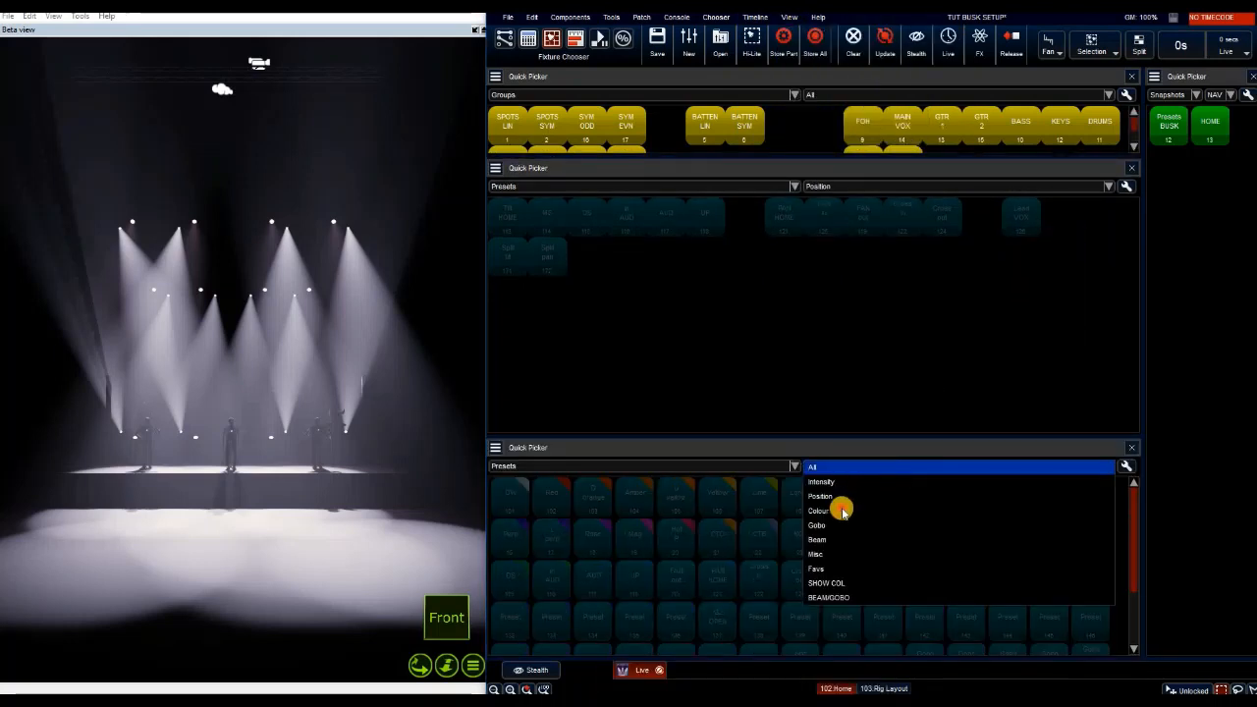
click(841, 511)
drag(772, 435, 773, 287)
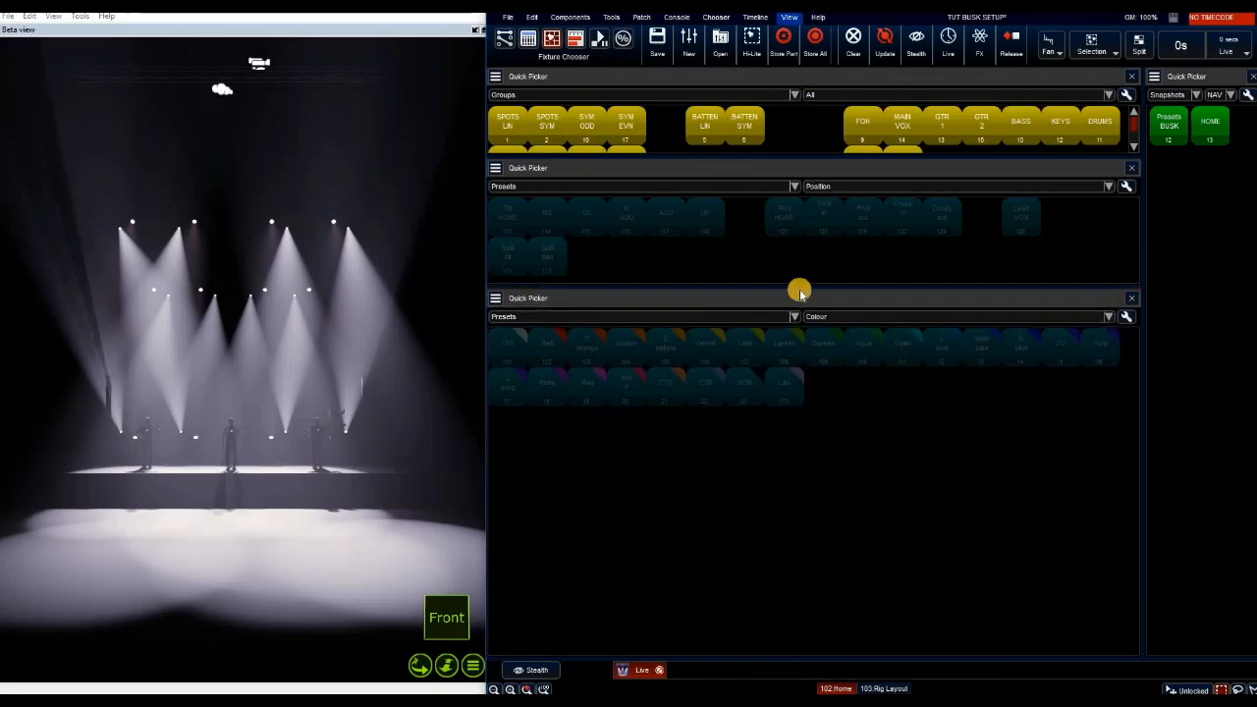
- Dock a Quick Picker below the Colour presets, filter it to BEAM/GOBO, and reduce the Colour picker's height
mouse_move(889, 271)
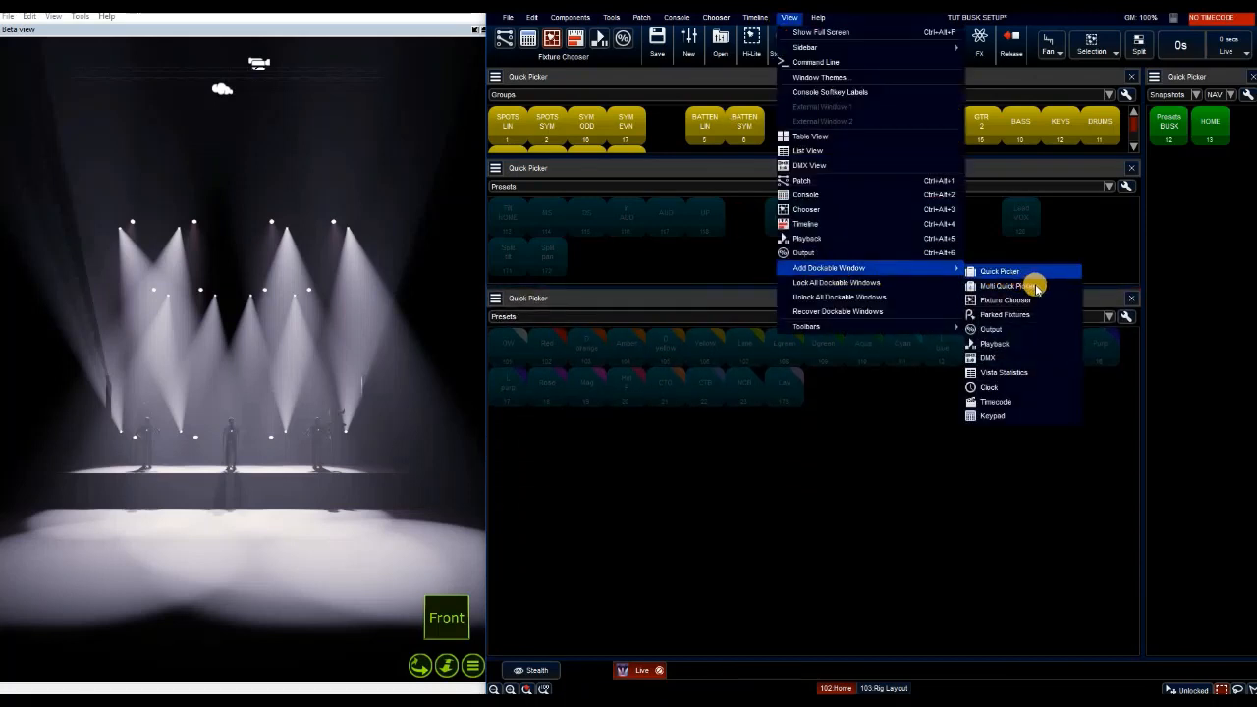
click(1037, 275)
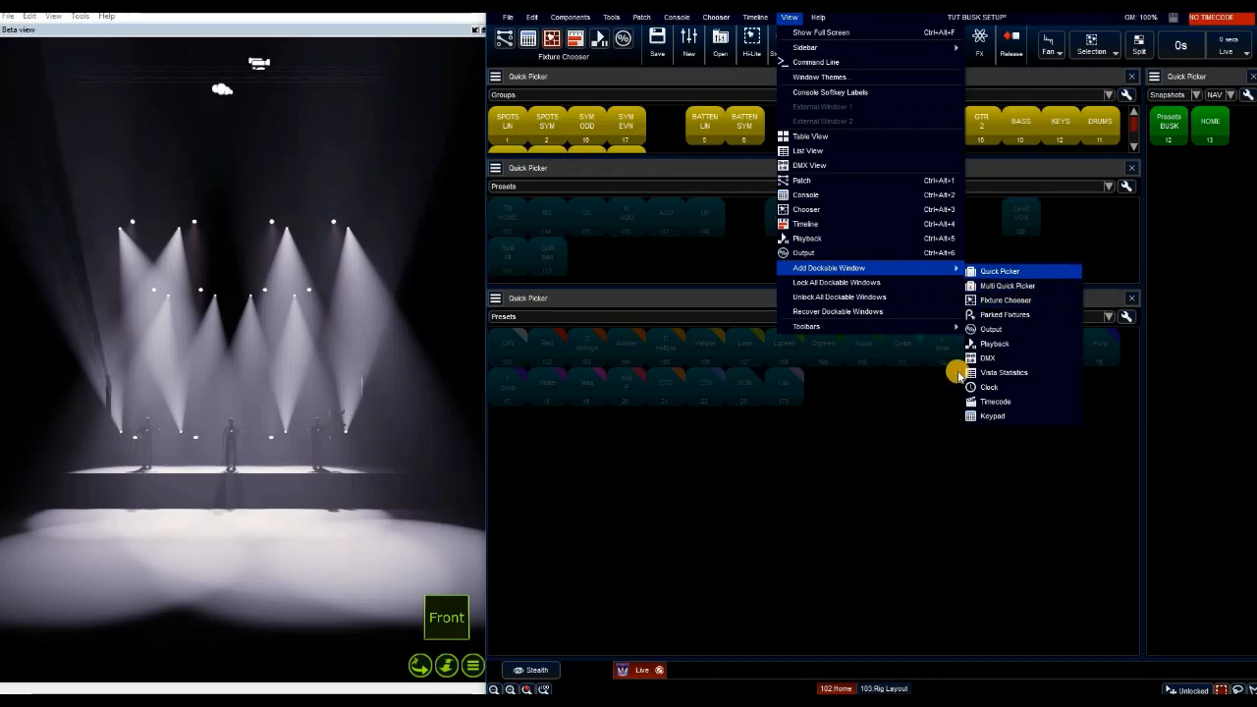
drag(961, 358, 872, 468)
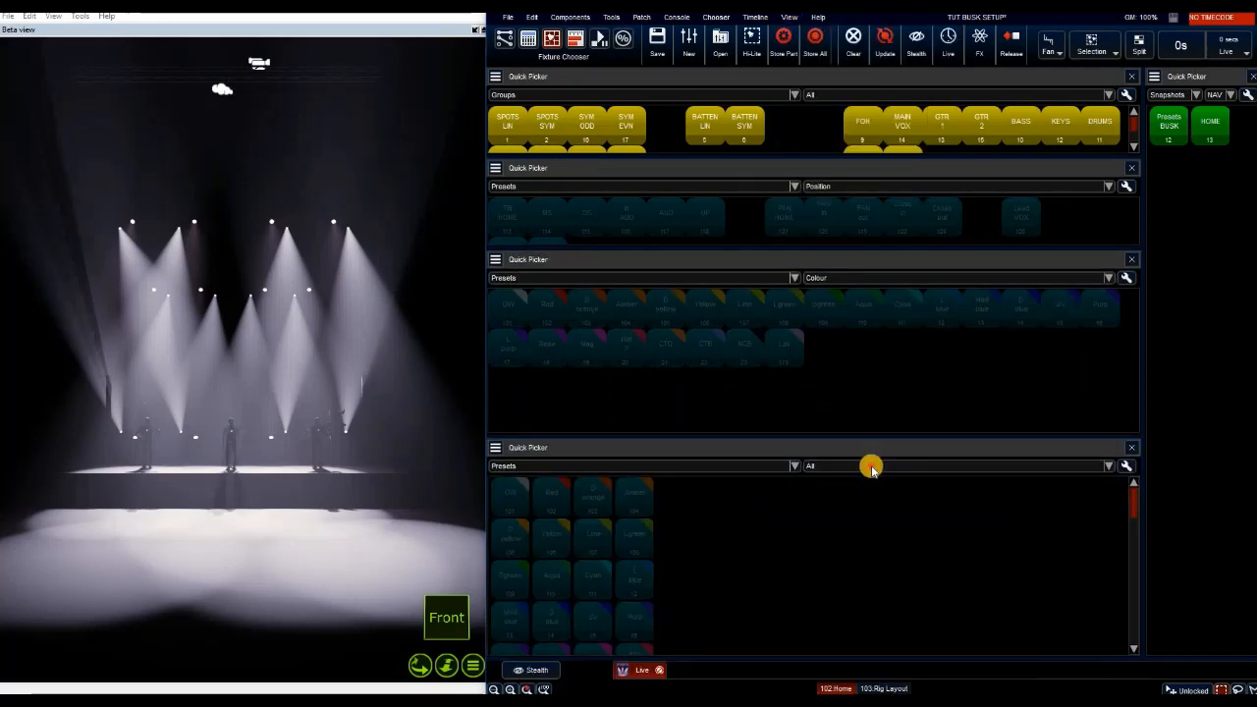
click(872, 468)
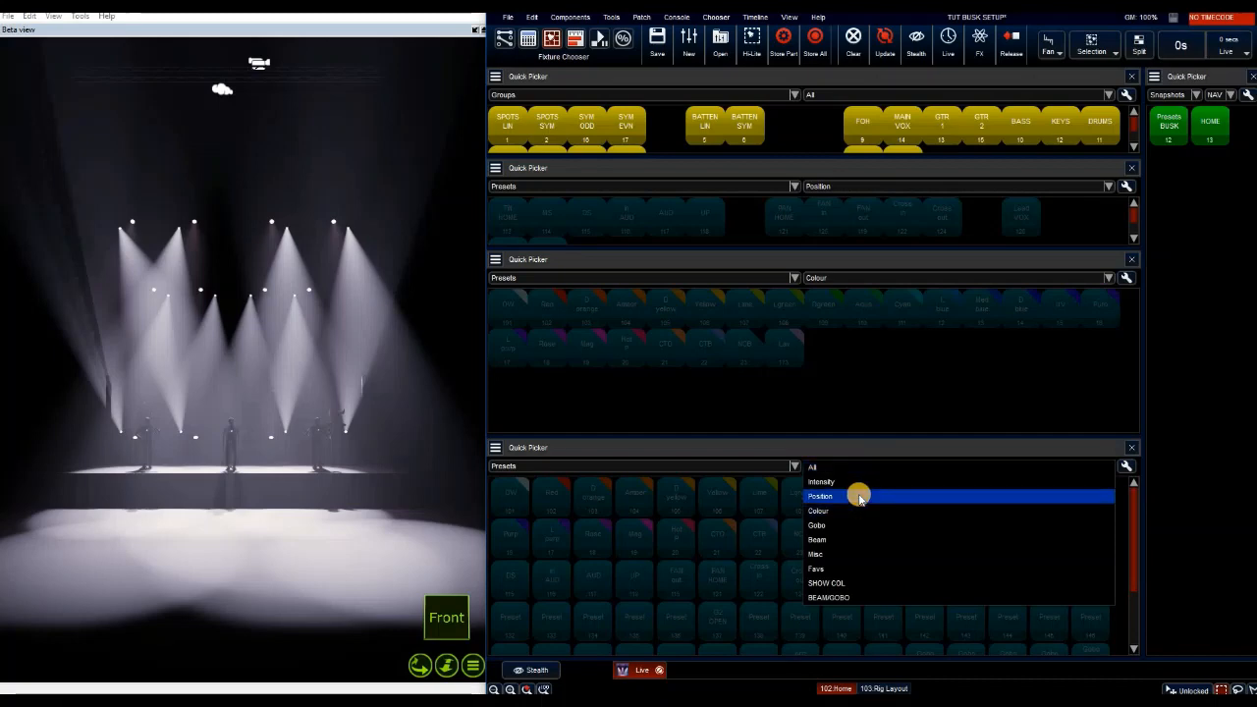
click(829, 597)
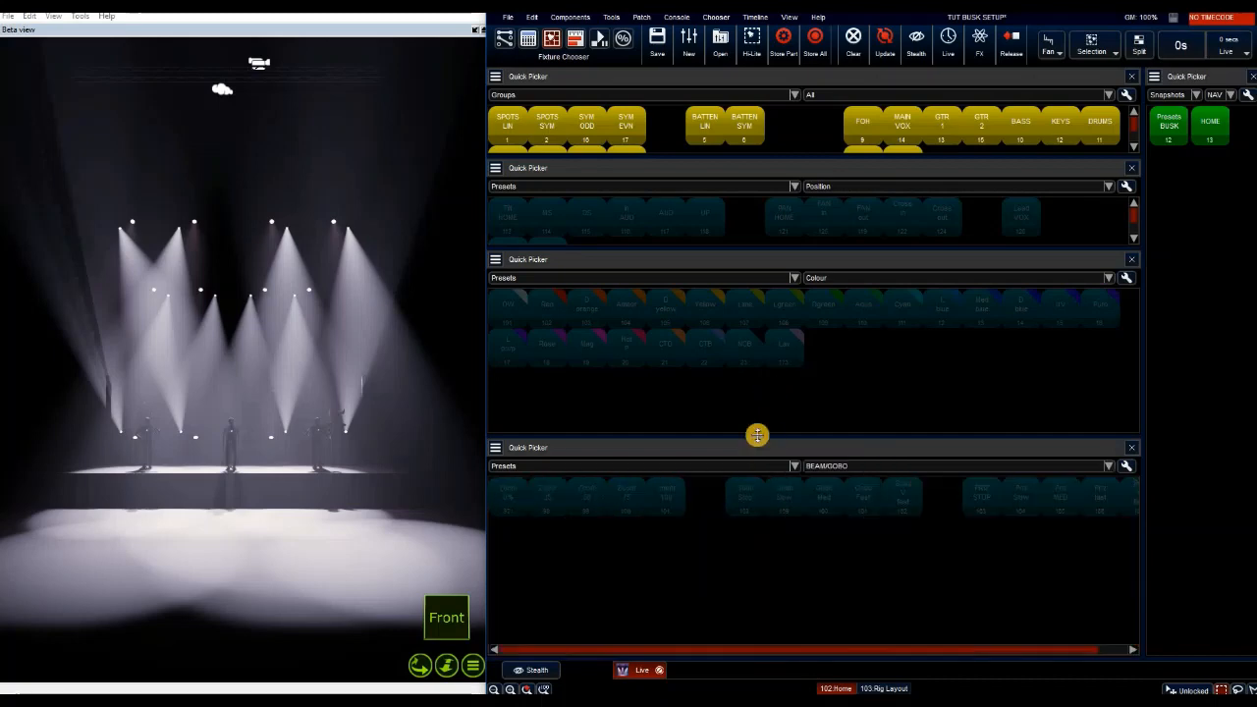
drag(753, 403, 757, 373)
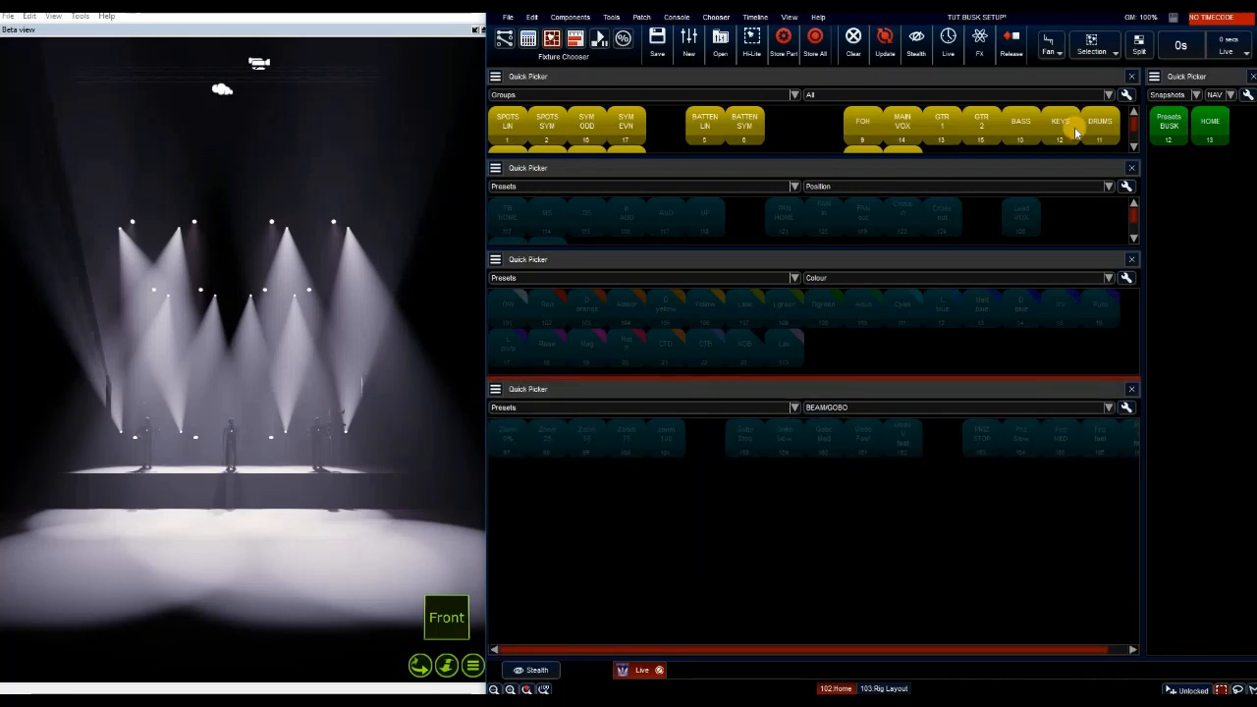
- Dock a Quick Picker showing Gobo presets below the BEAM/GOBO picker, and enlarge the Groups picker to fit both group rows
click(789, 18)
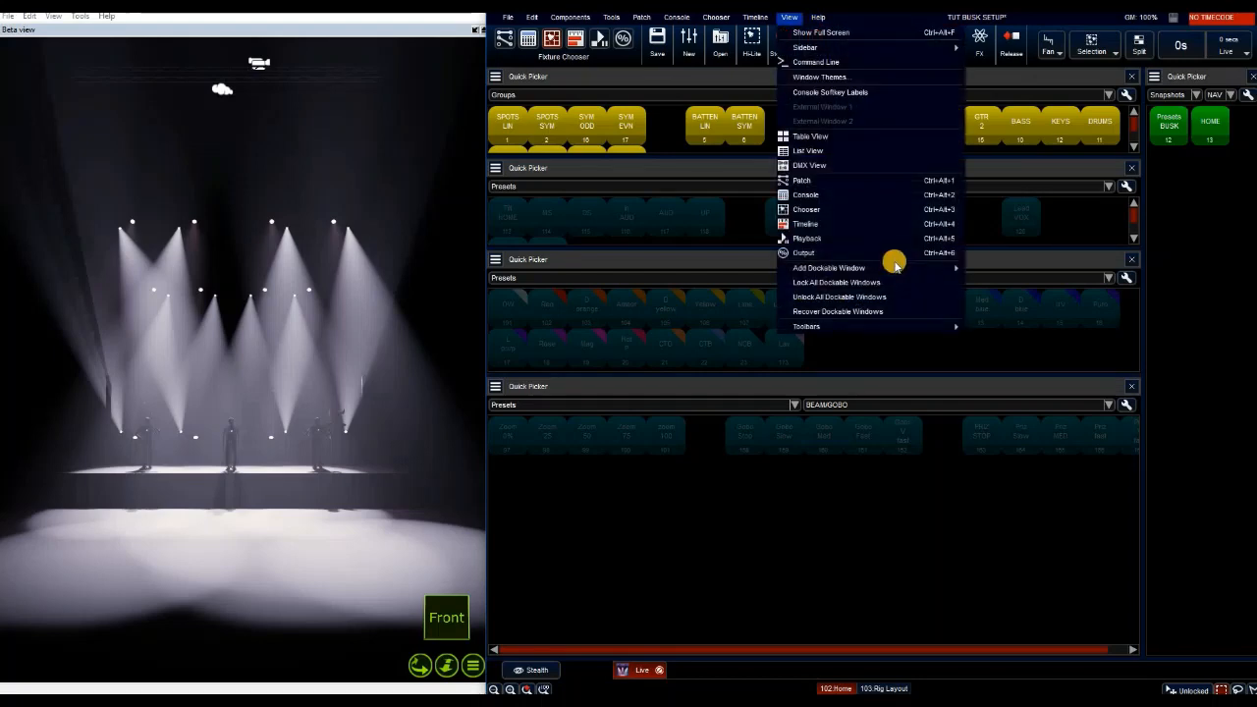
mouse_move(864, 267)
drag(1037, 272, 853, 471)
click(927, 374)
click(853, 470)
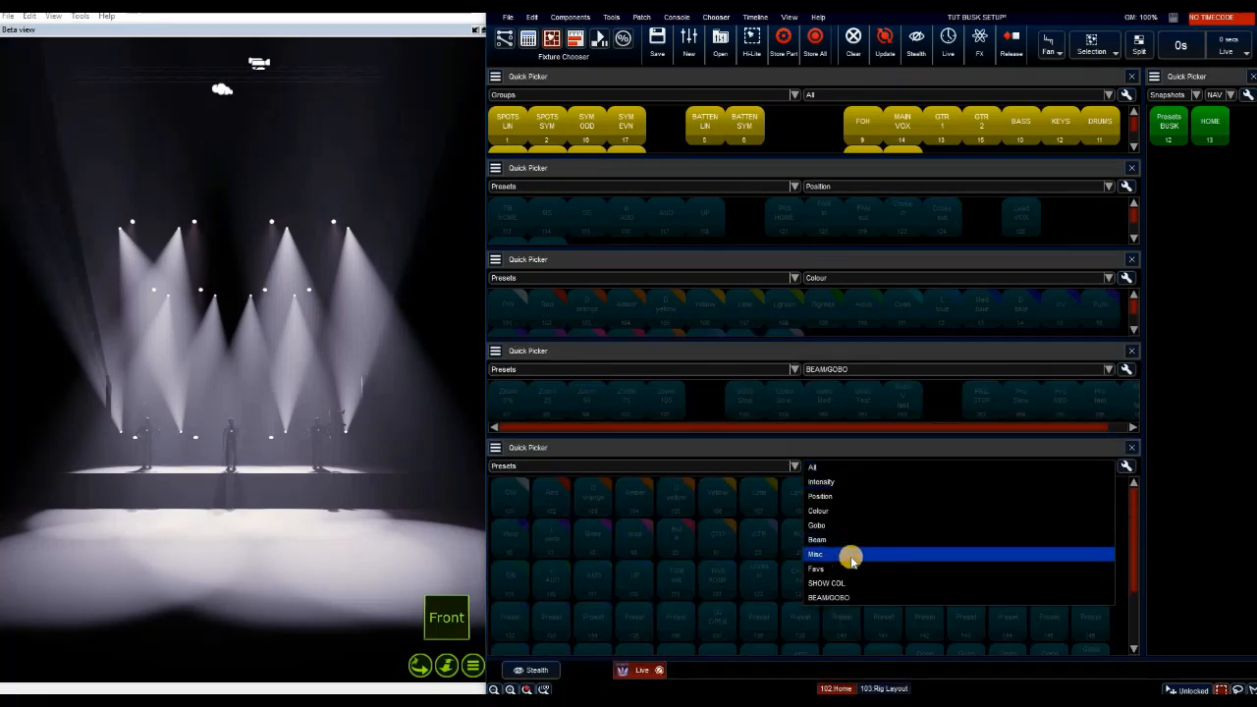
click(880, 525)
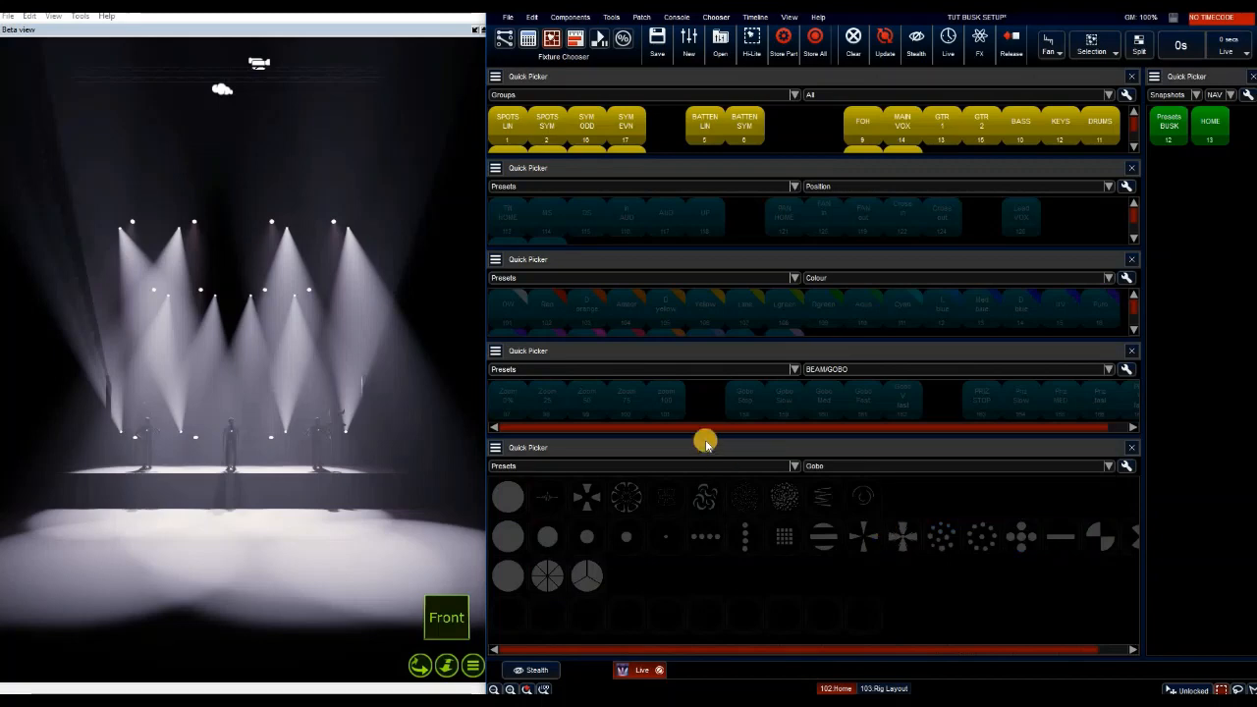
drag(702, 453, 710, 586)
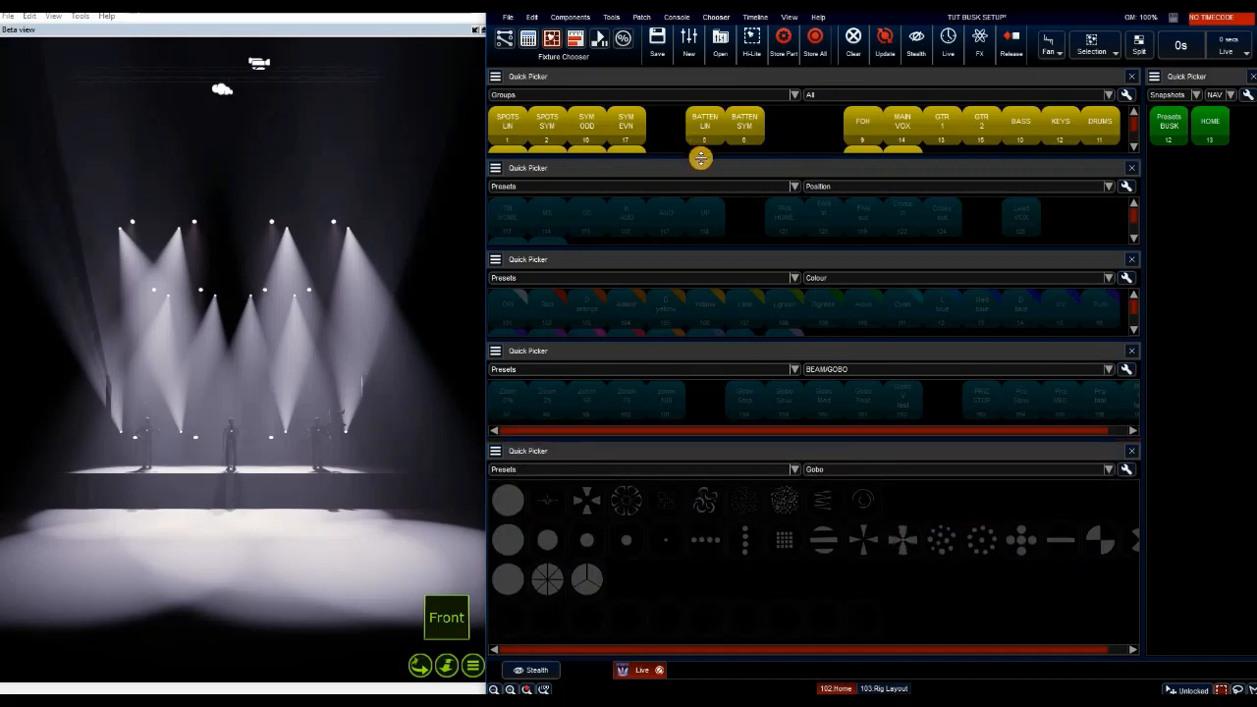
drag(698, 175, 696, 202)
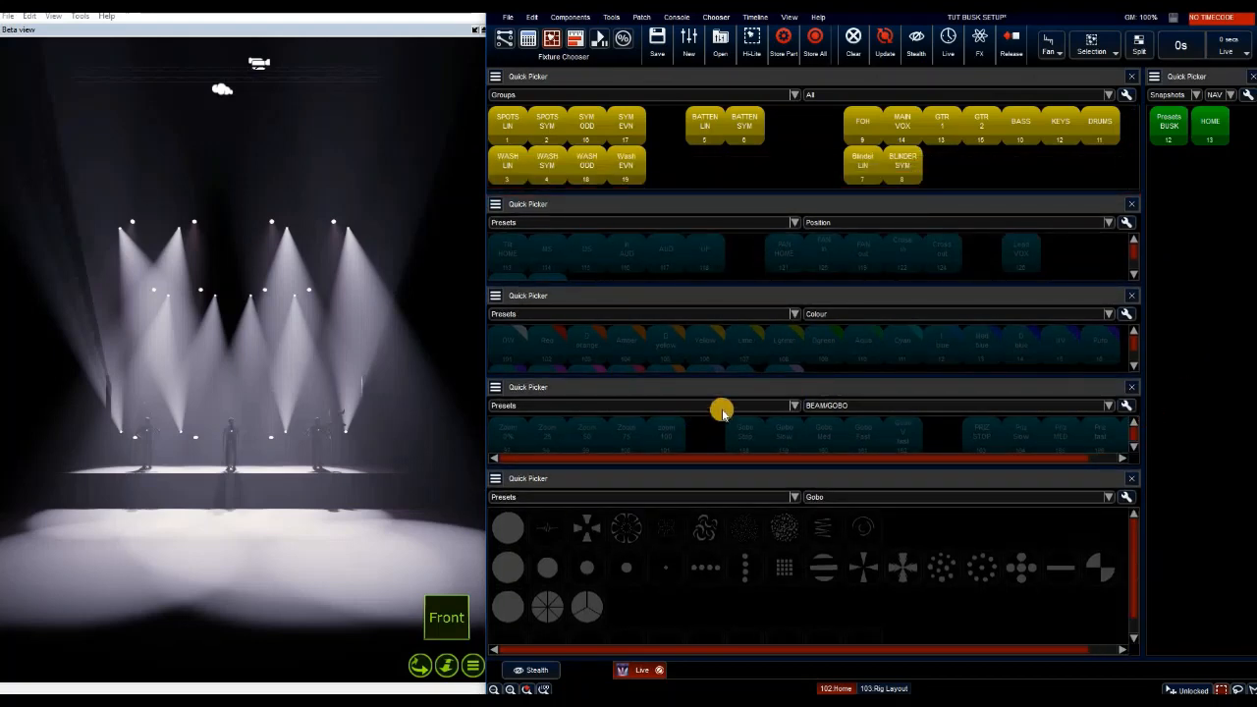
- Try the Icon and Icon and Label item views on the Position picker, and return it to Label as Icon
click(496, 206)
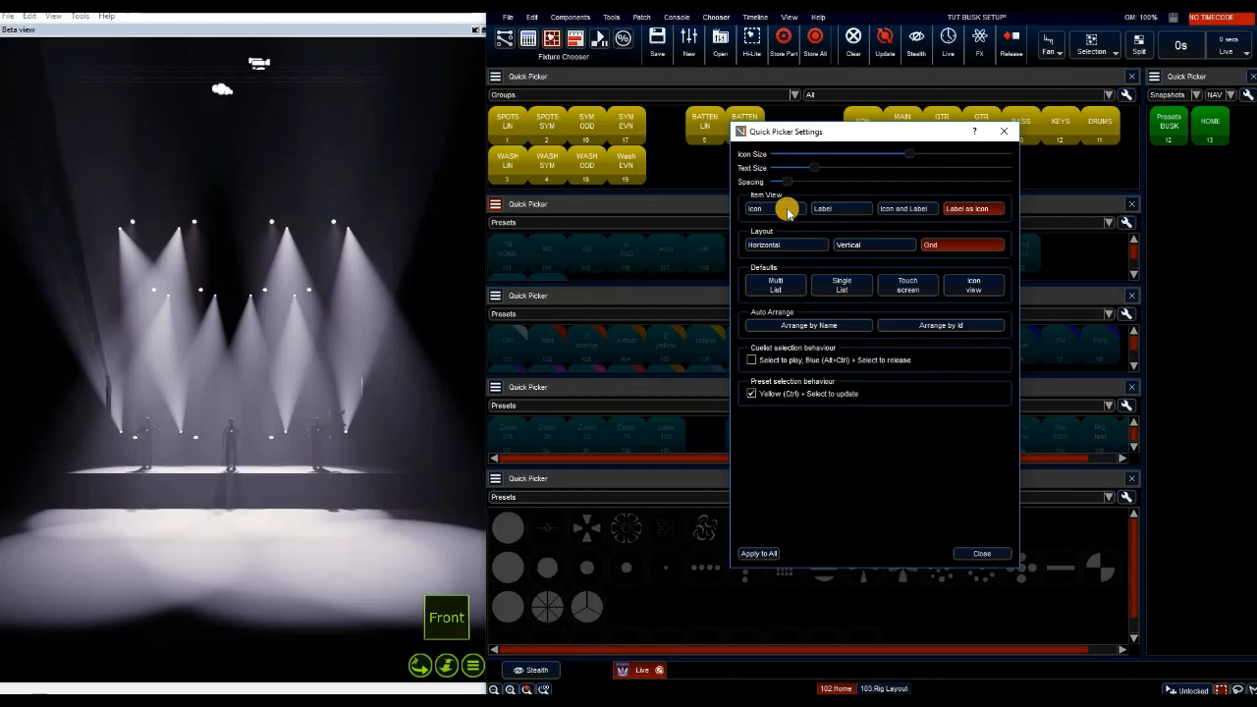
click(833, 208)
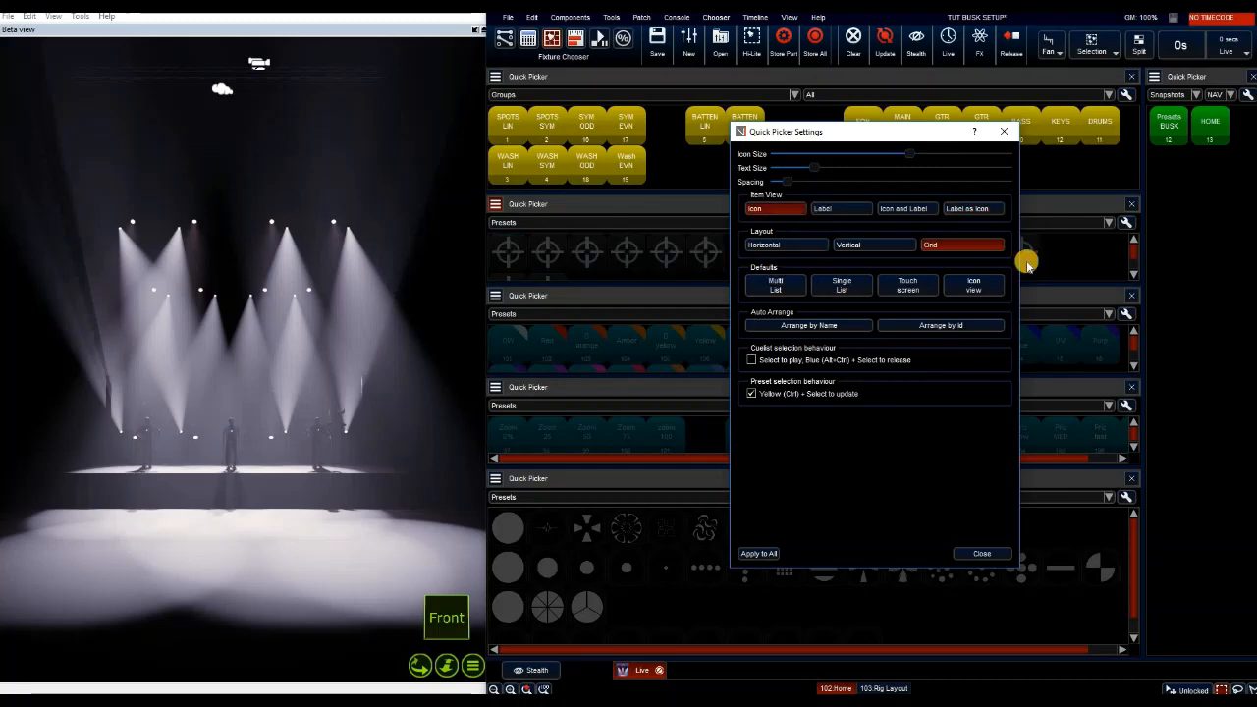
click(915, 210)
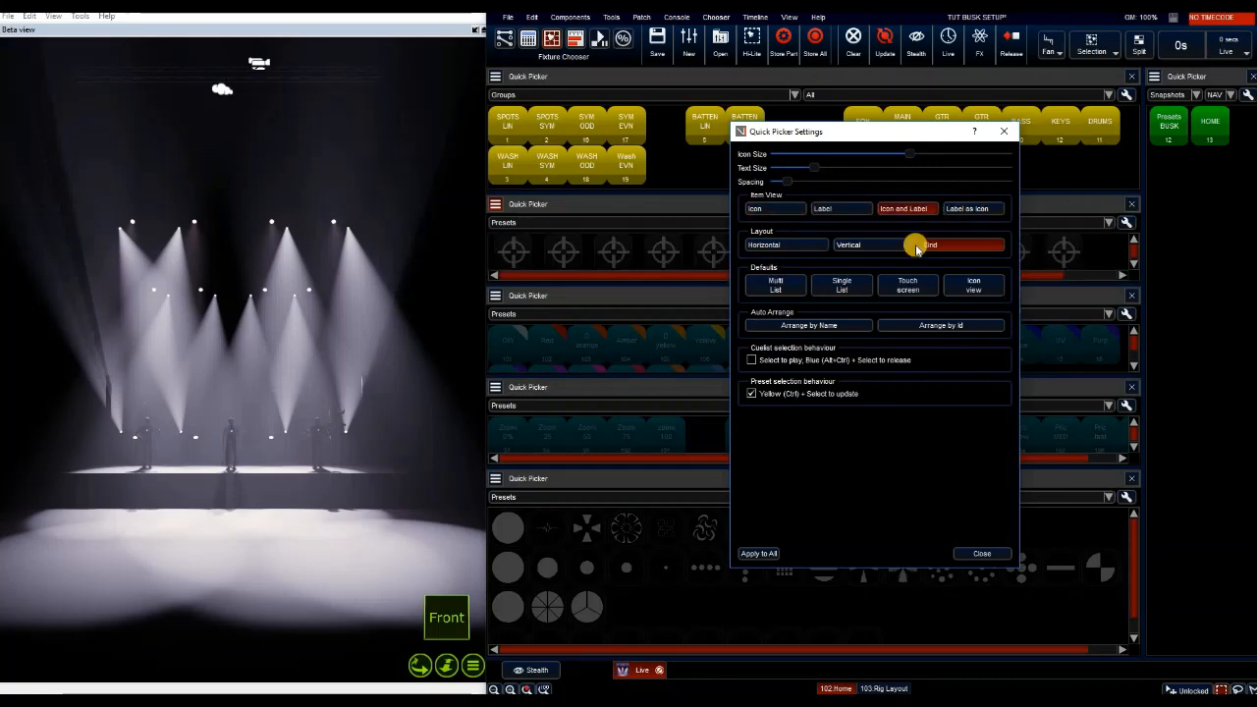
click(972, 208)
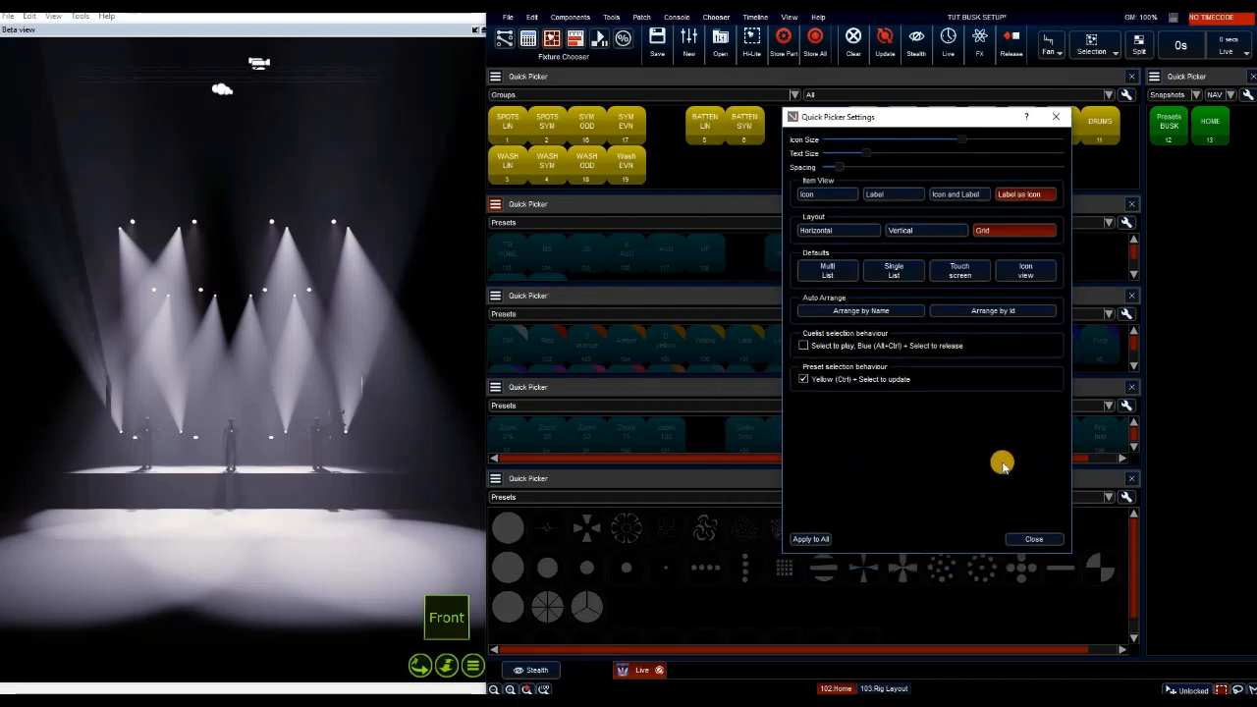
click(1019, 541)
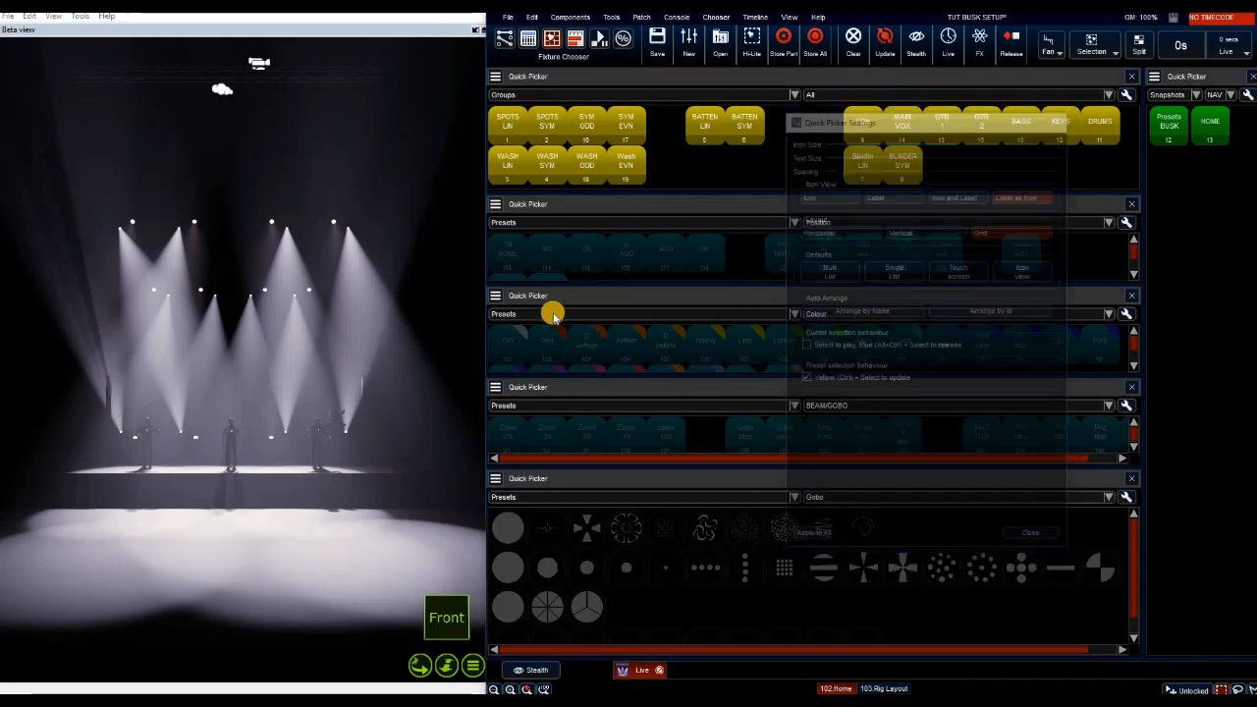
- Switch the Position presets picker to its compact display
click(495, 207)
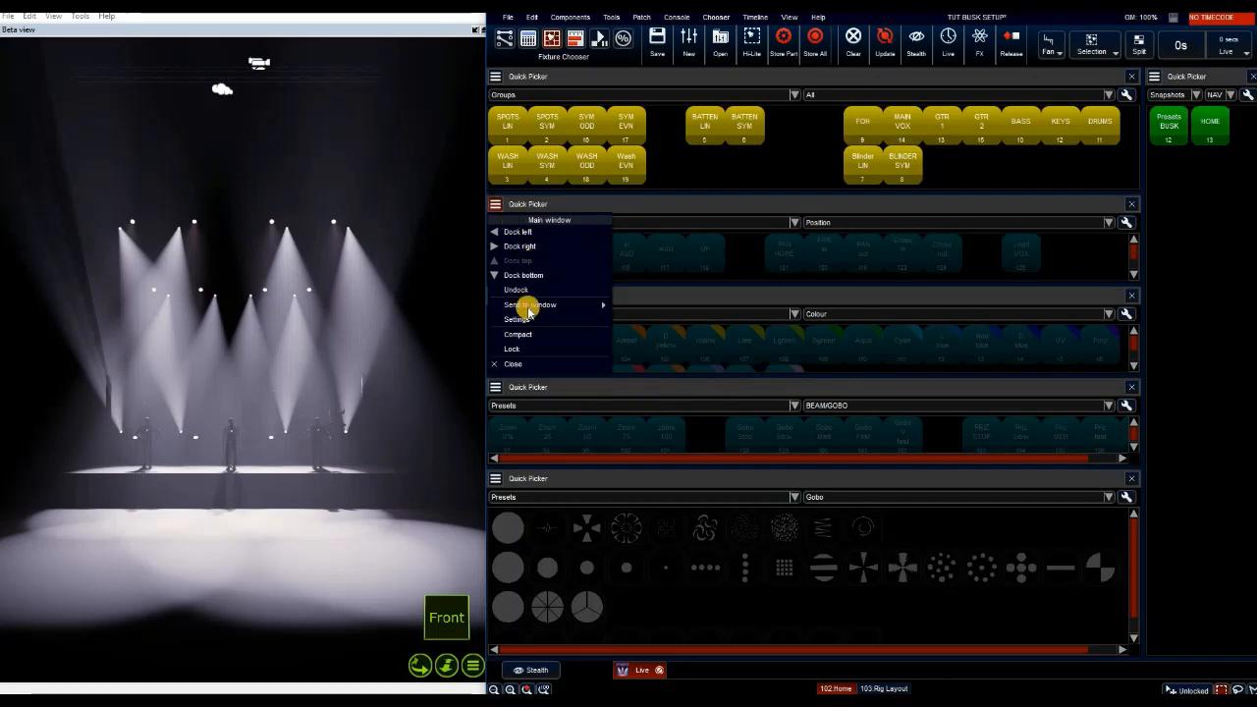
click(517, 335)
click(496, 207)
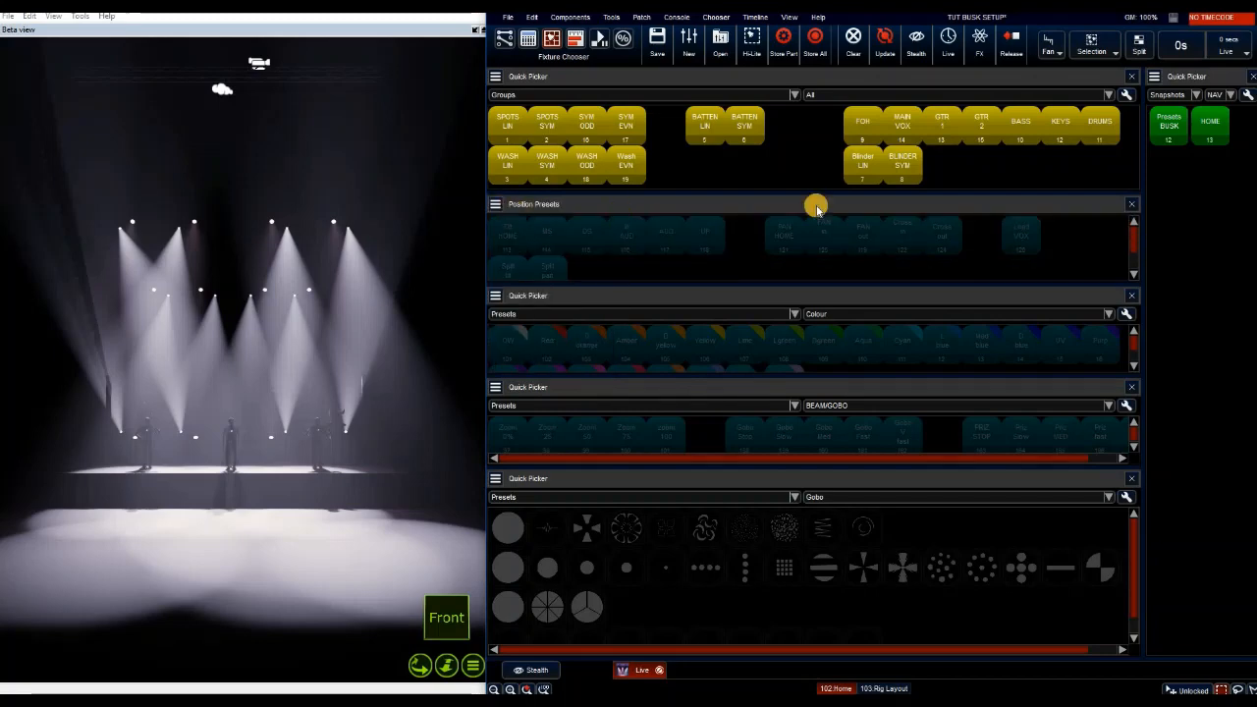
- Switch the Colour, BEAM/GOBO and Gobo preset pickers to compact display, and enlarge the Colour picker to fit both preset rows
click(496, 295)
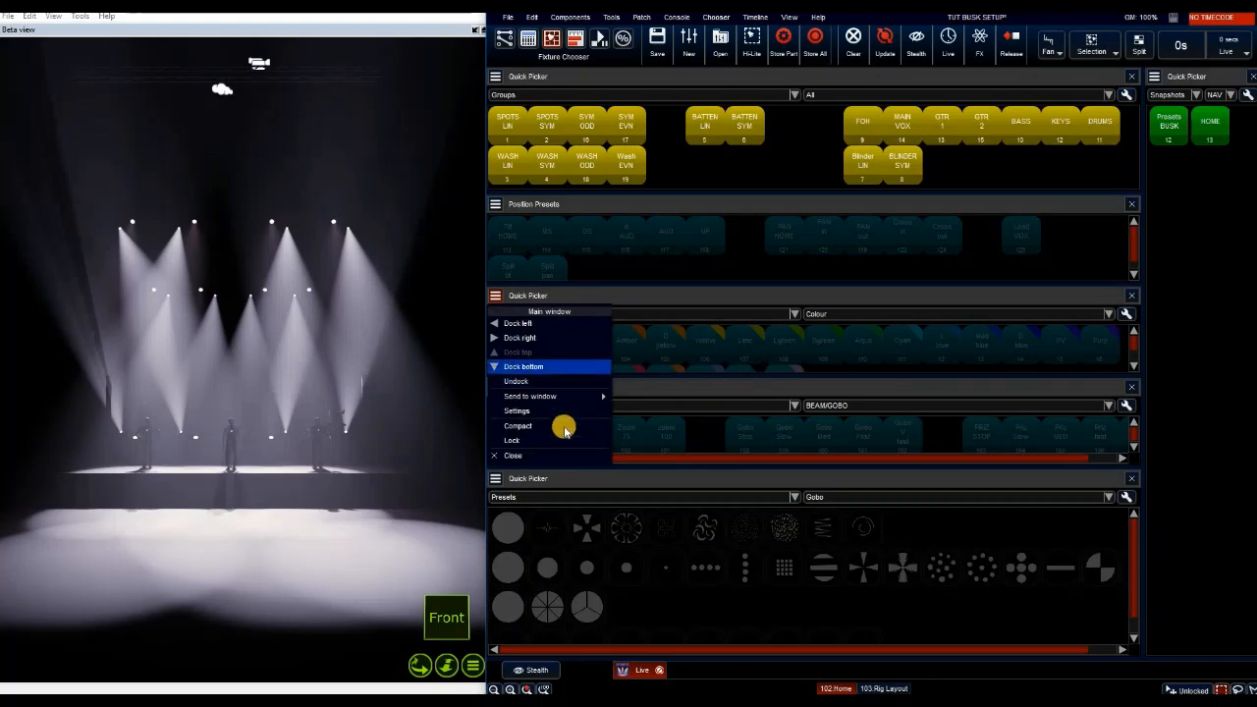
click(565, 426)
click(496, 390)
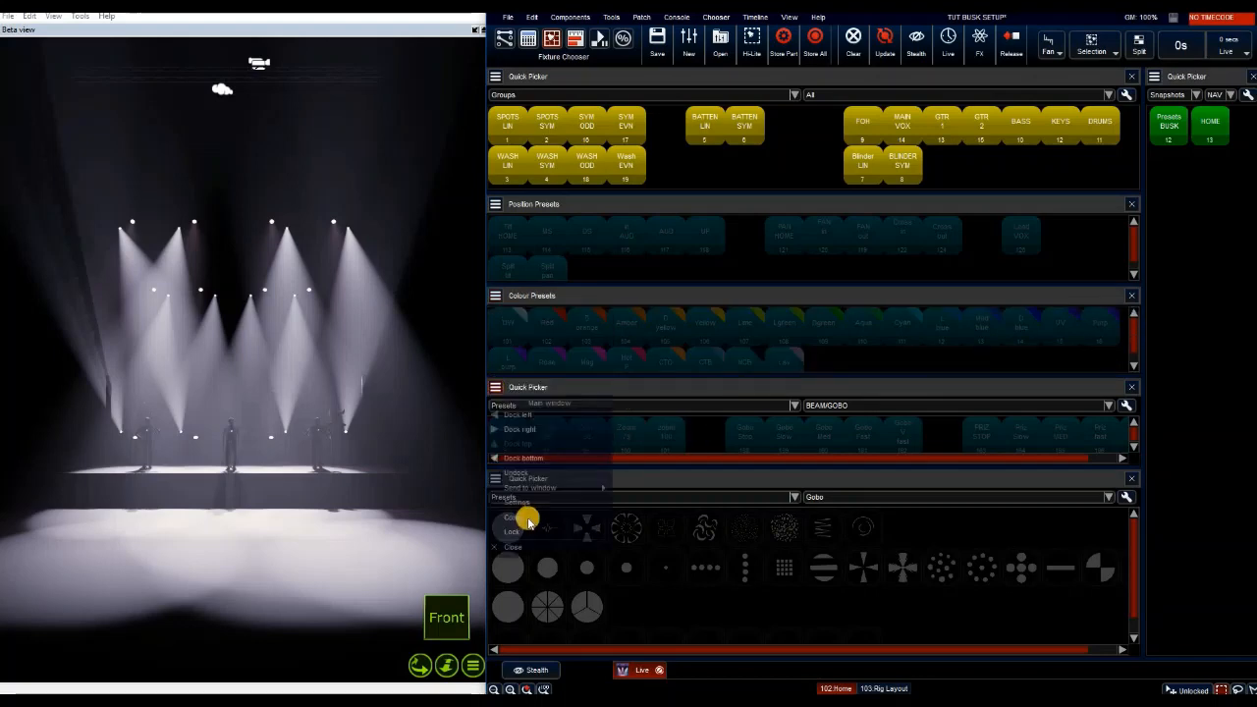
click(517, 517)
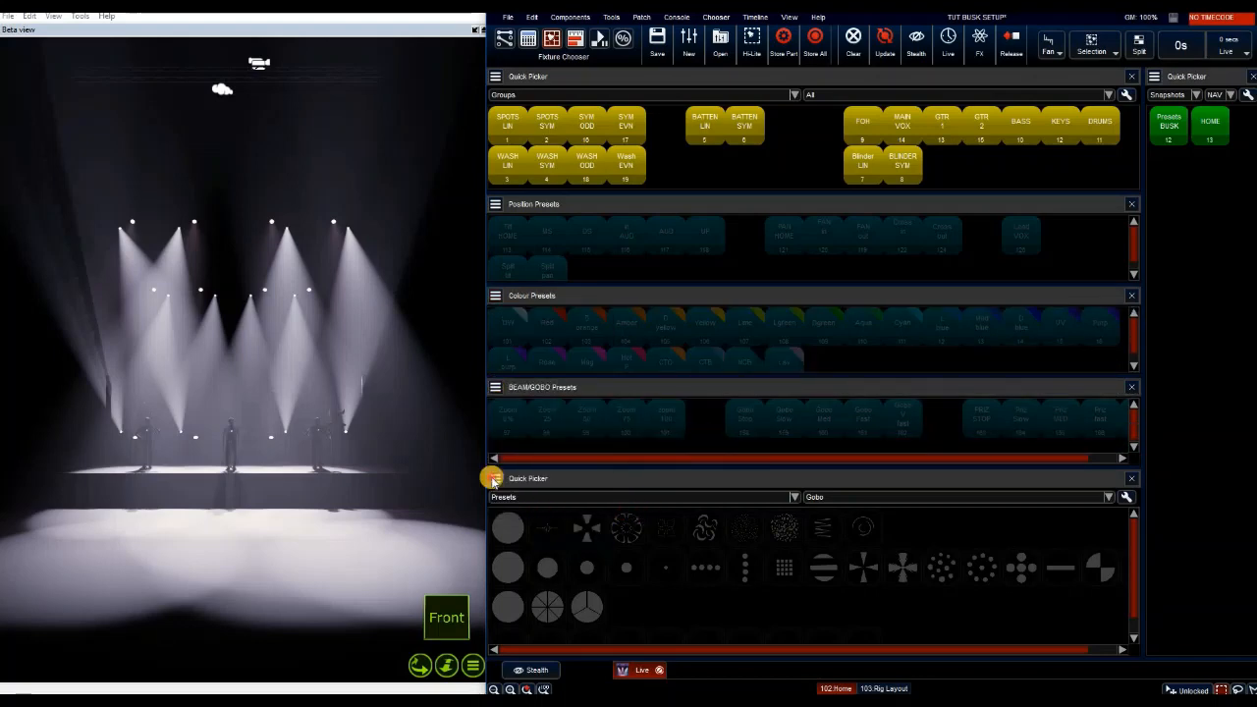
click(494, 478)
click(552, 601)
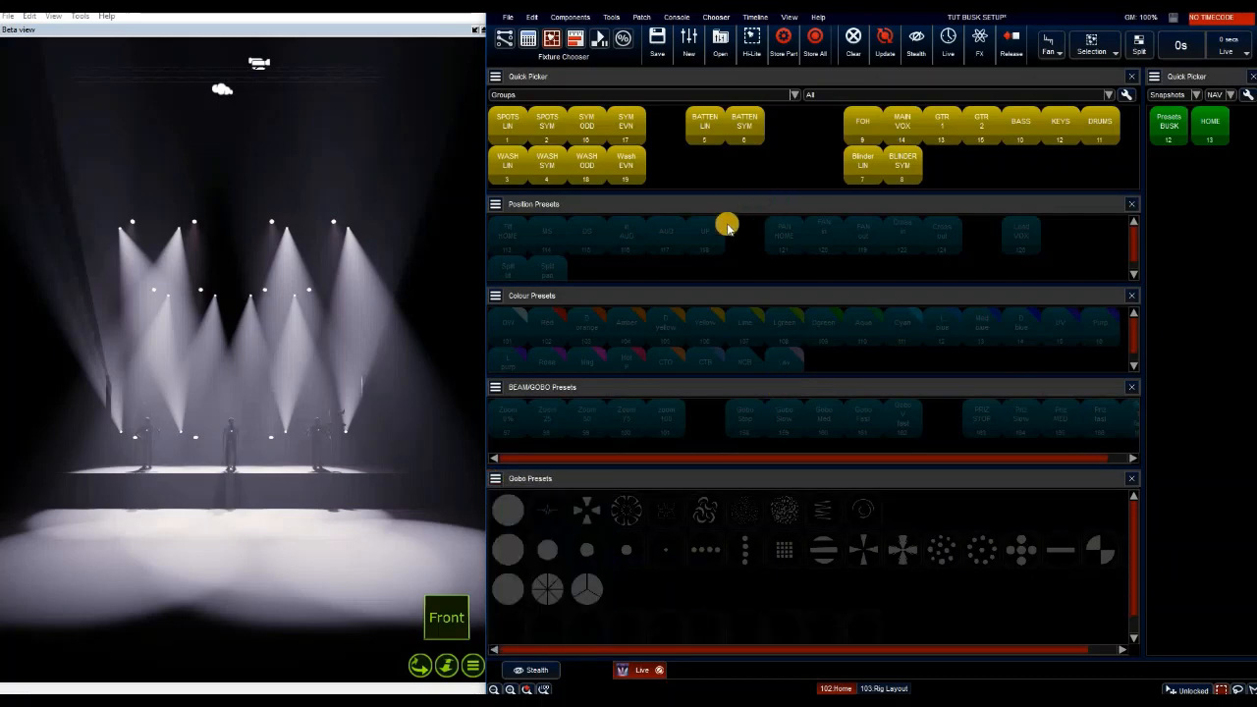
drag(663, 285, 662, 264)
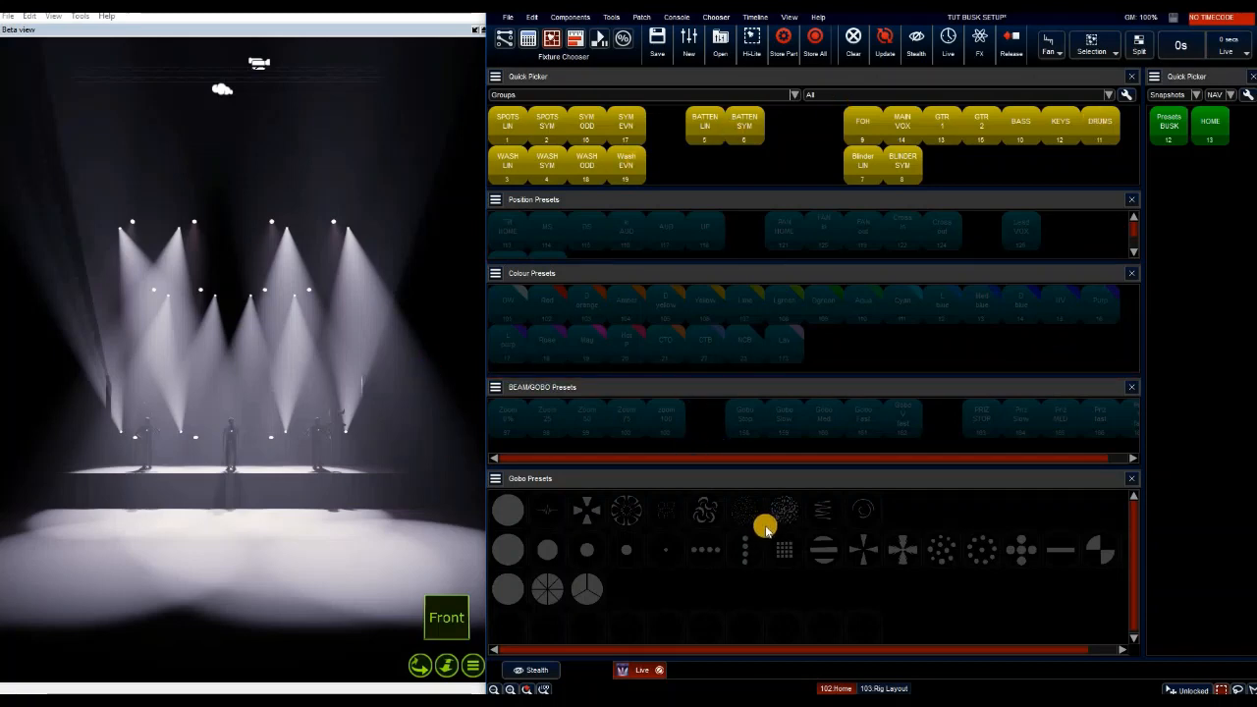
- Create a NAV snapshot named BUSK EX in the slot below Presets BUSK, recording only the Window Workspace
key(shift)
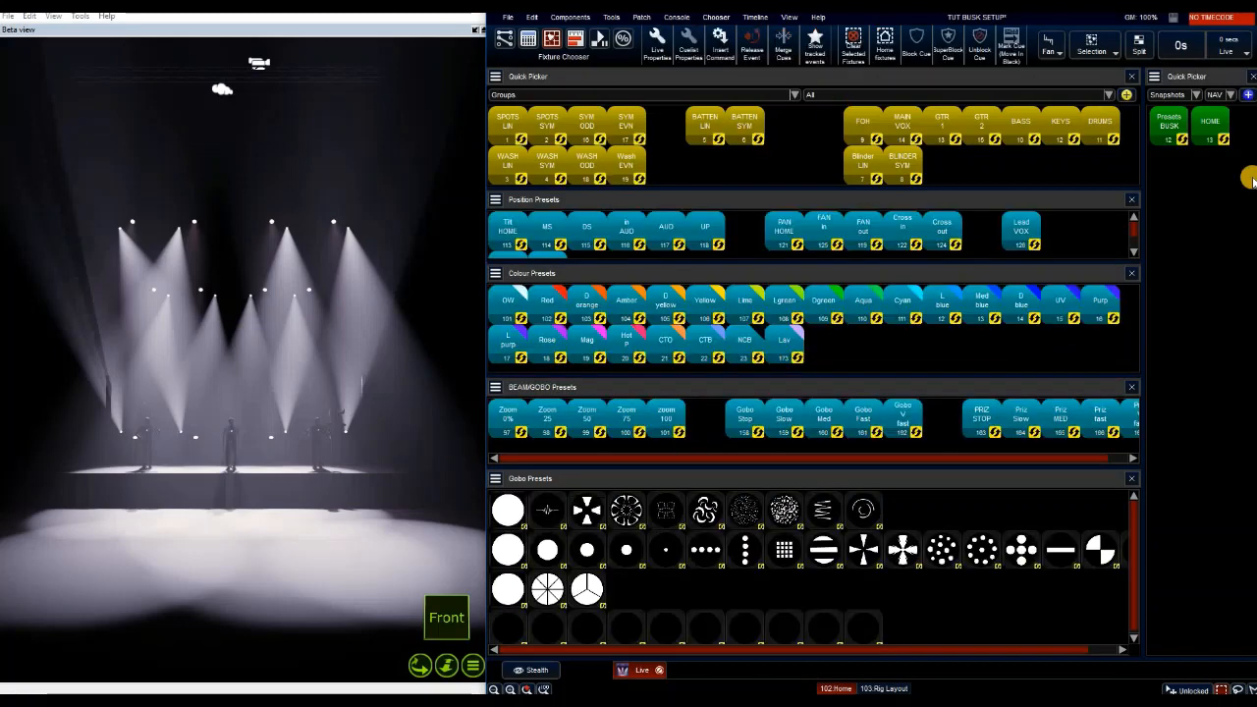
shift+click(1168, 172)
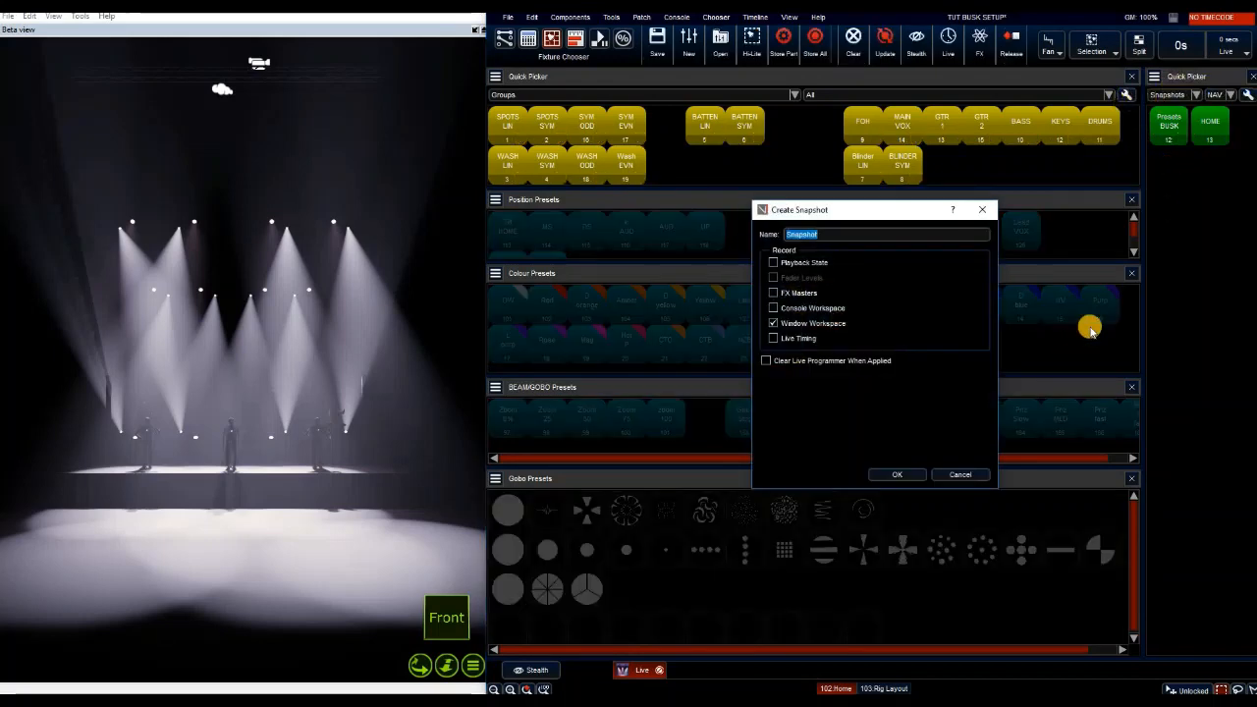
key(shift)
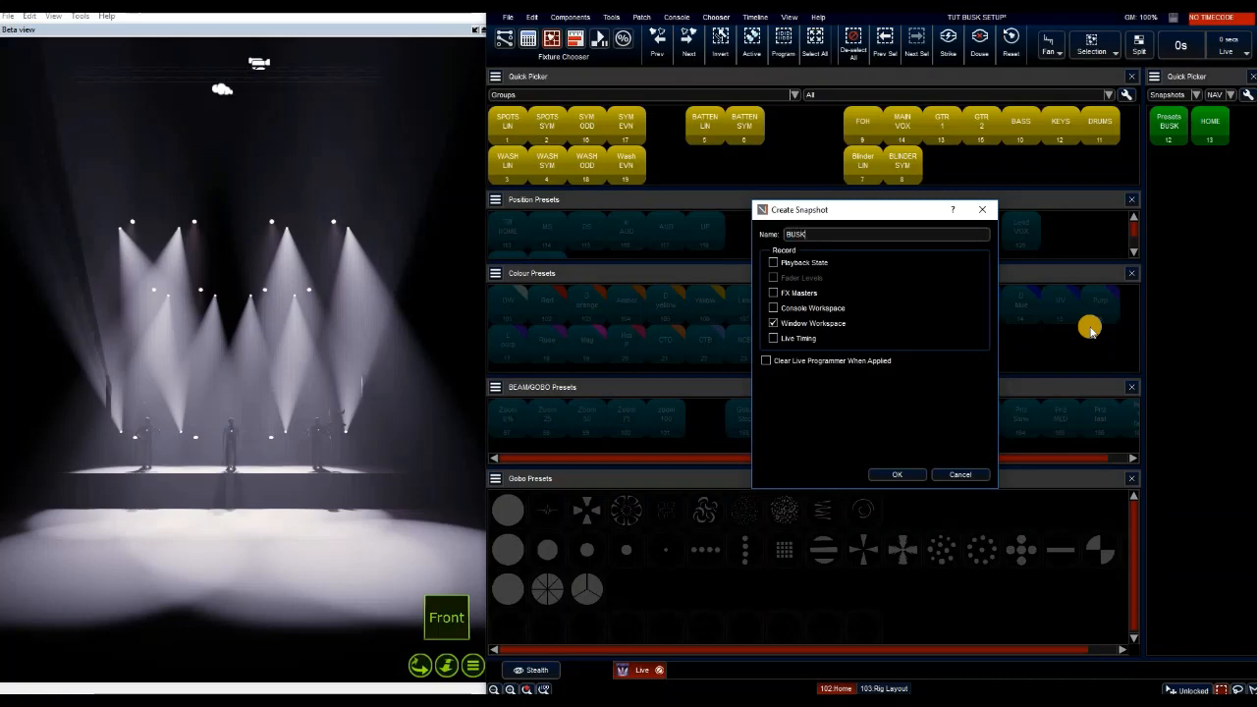
key(shift)
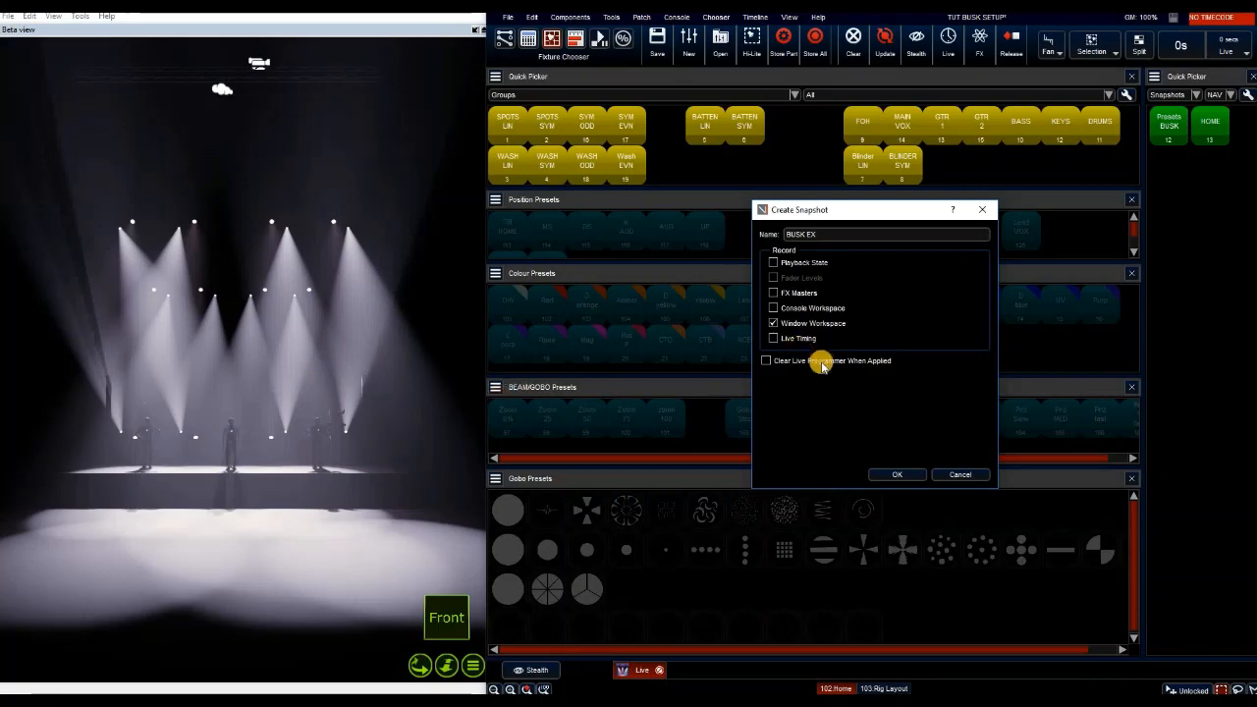
click(909, 478)
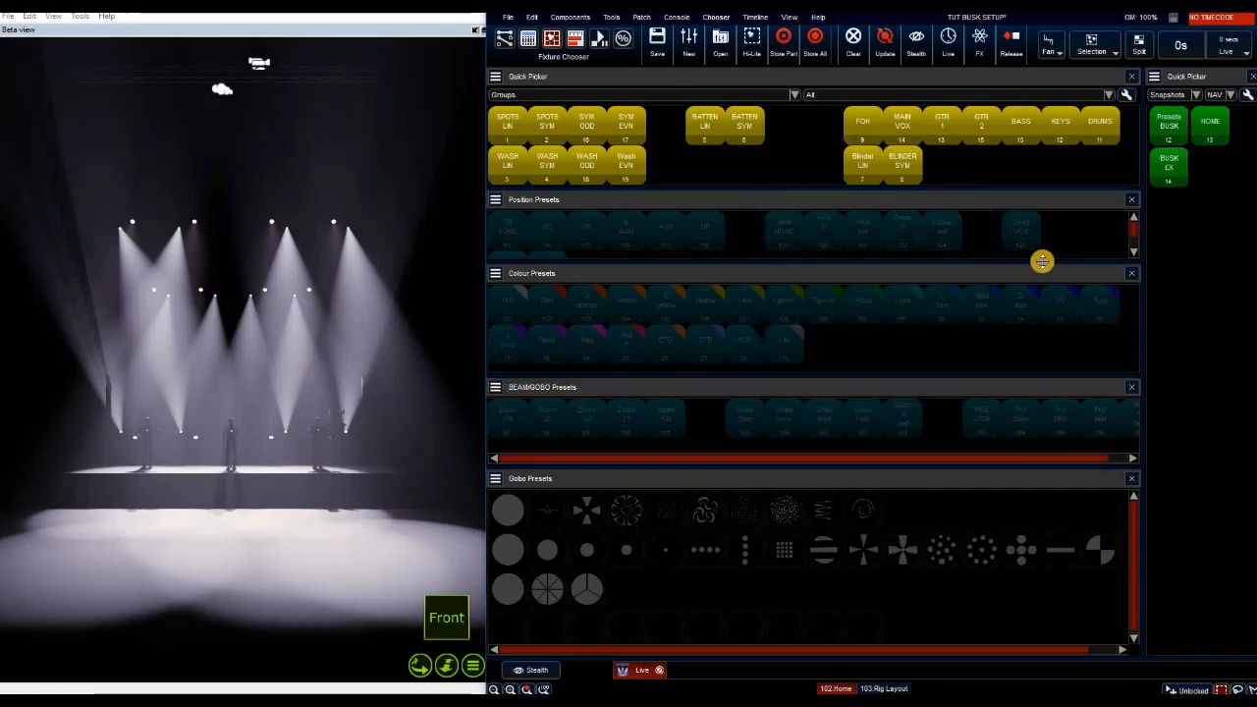
- Dock a Quick Picker below the Gobo presets and set it to show Snapshots filtered to Live time
click(789, 17)
mouse_move(890, 270)
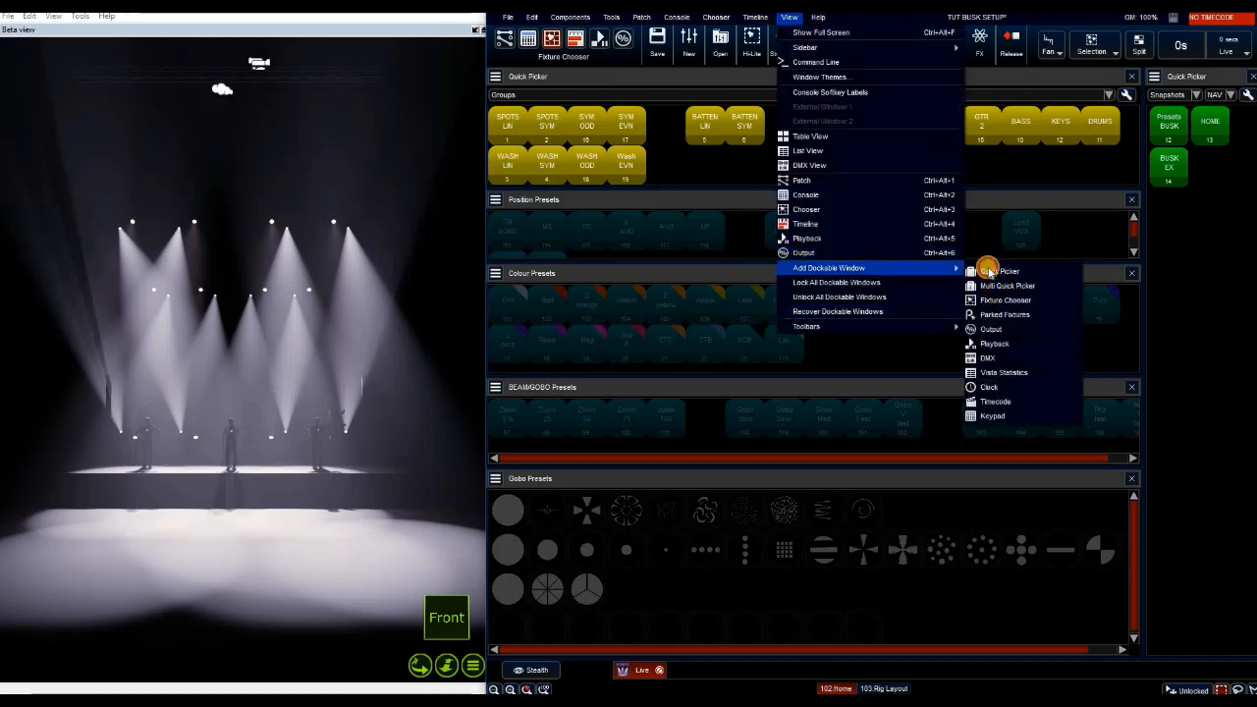
click(976, 356)
drag(976, 356, 737, 631)
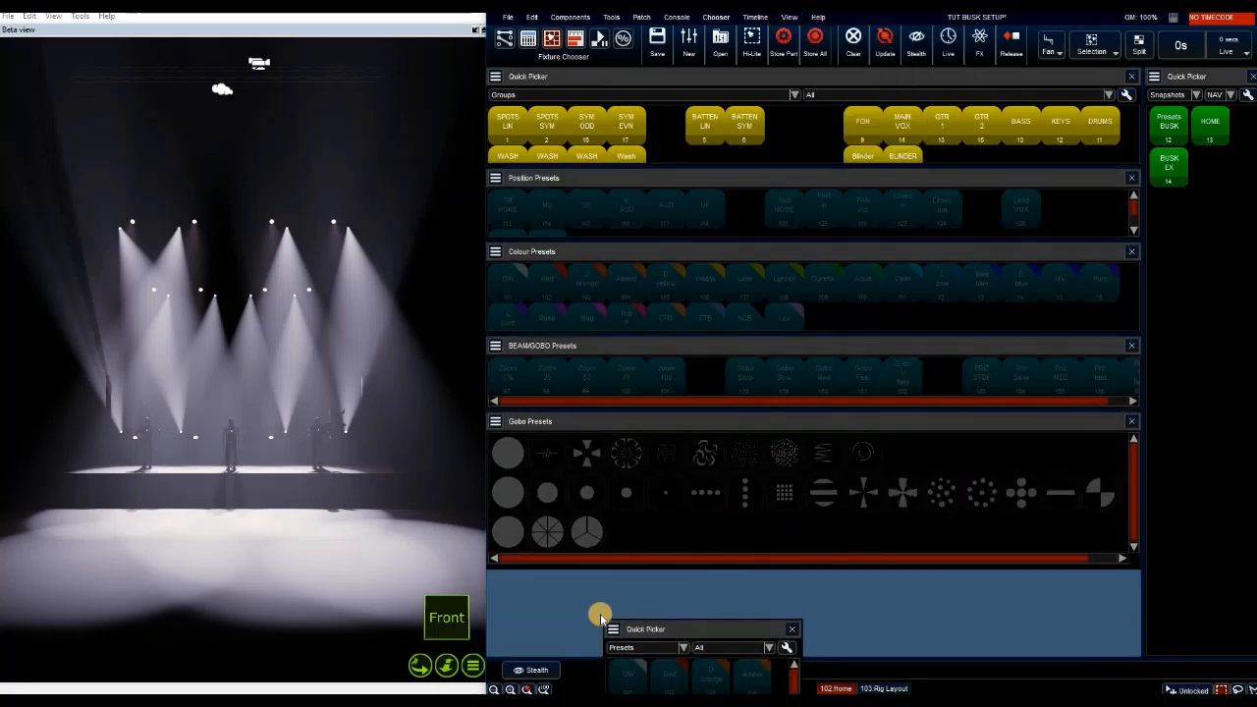
click(581, 601)
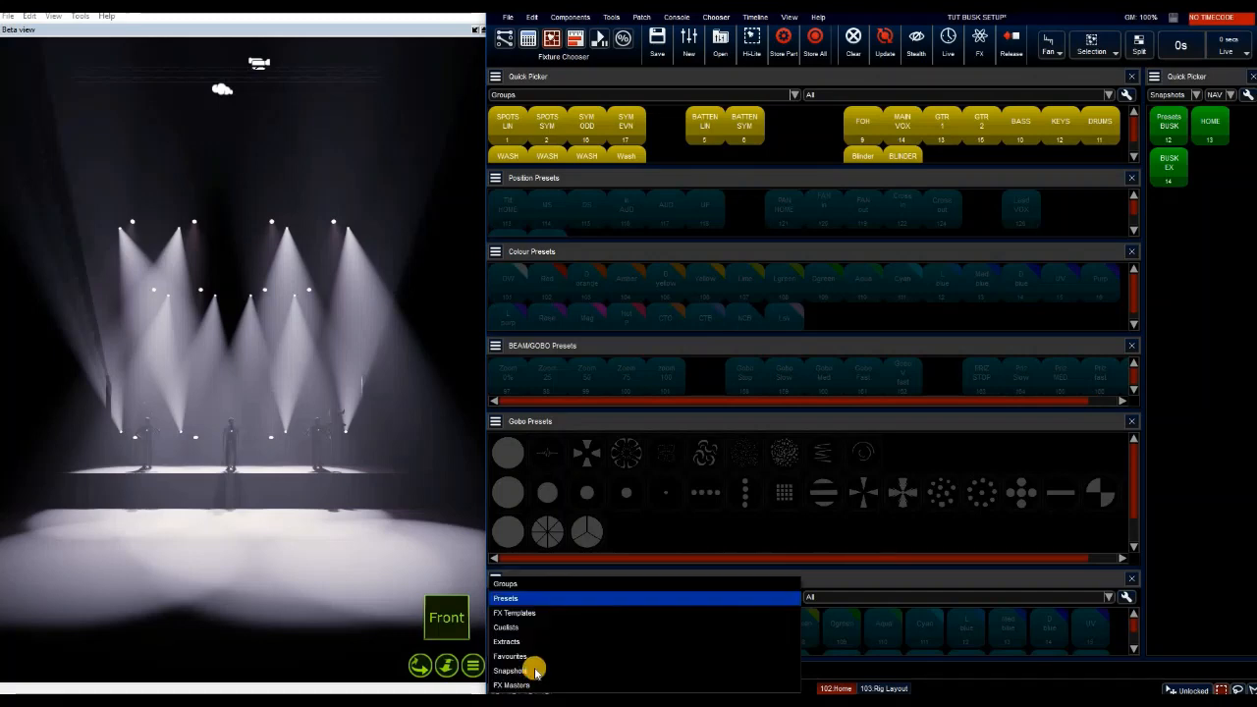
click(533, 672)
click(853, 598)
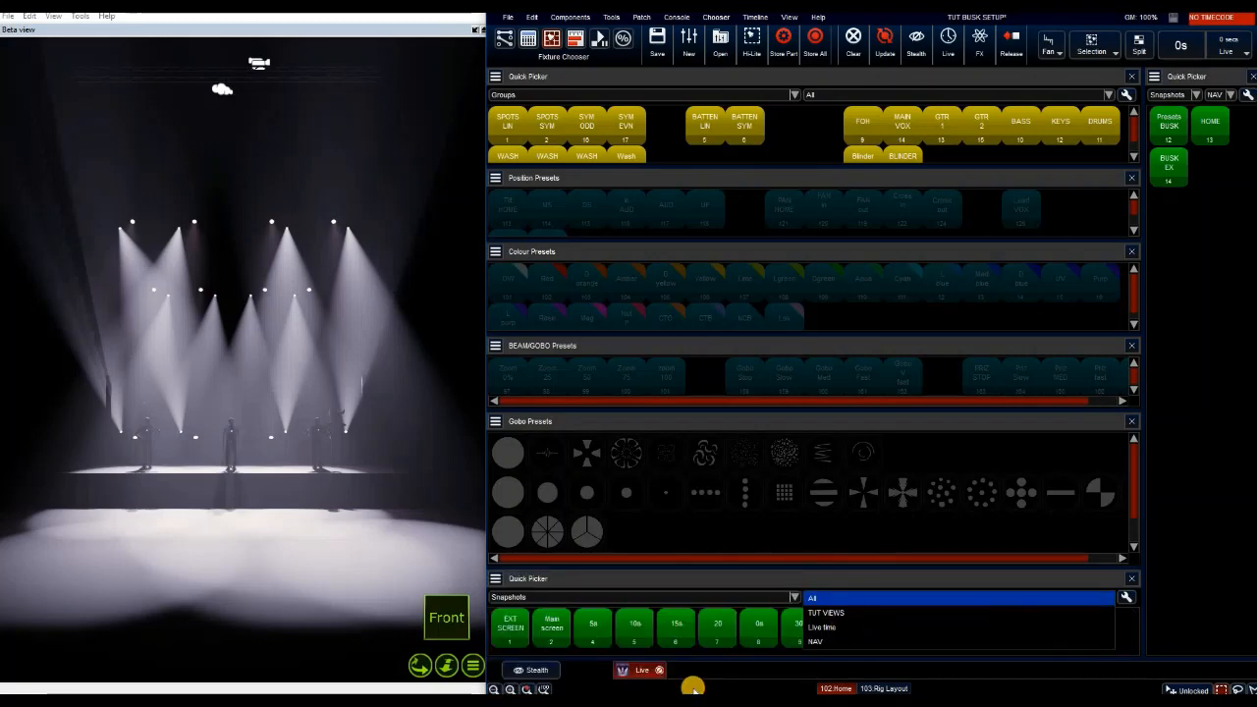
click(815, 627)
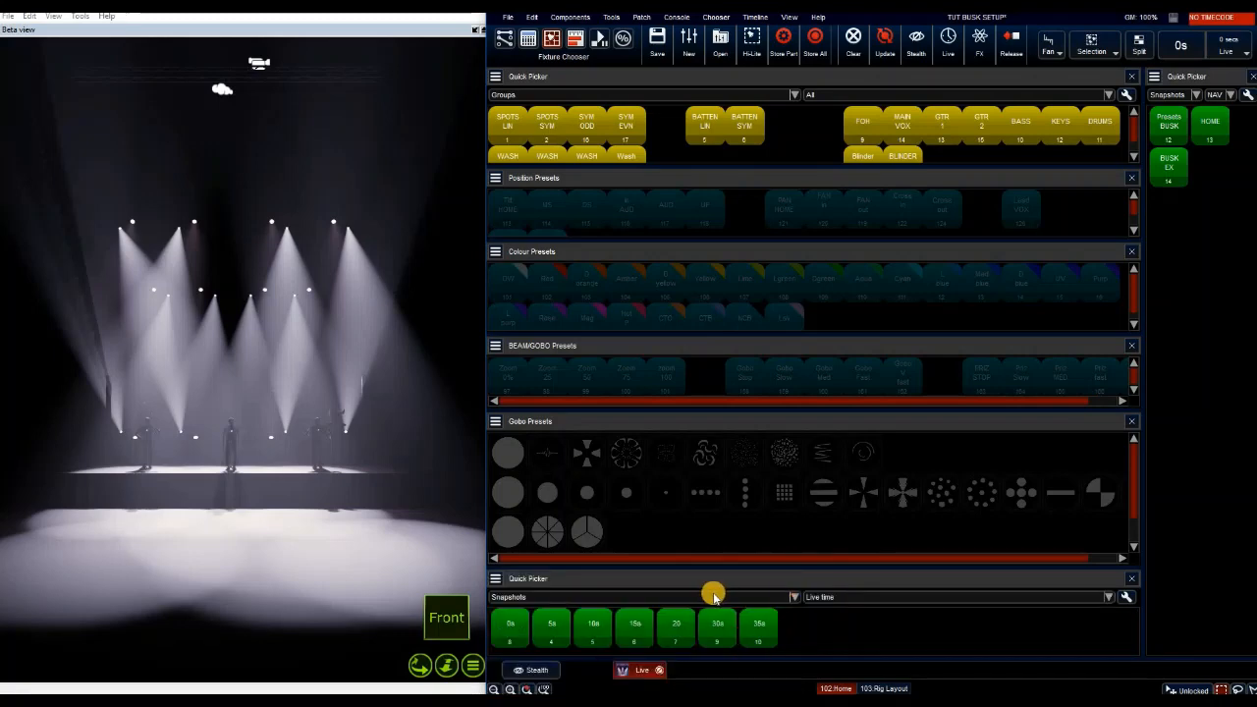
- Switch the Live time snapshots picker to compact display, and enlarge the Groups picker to fit both group rows
click(494, 580)
click(525, 530)
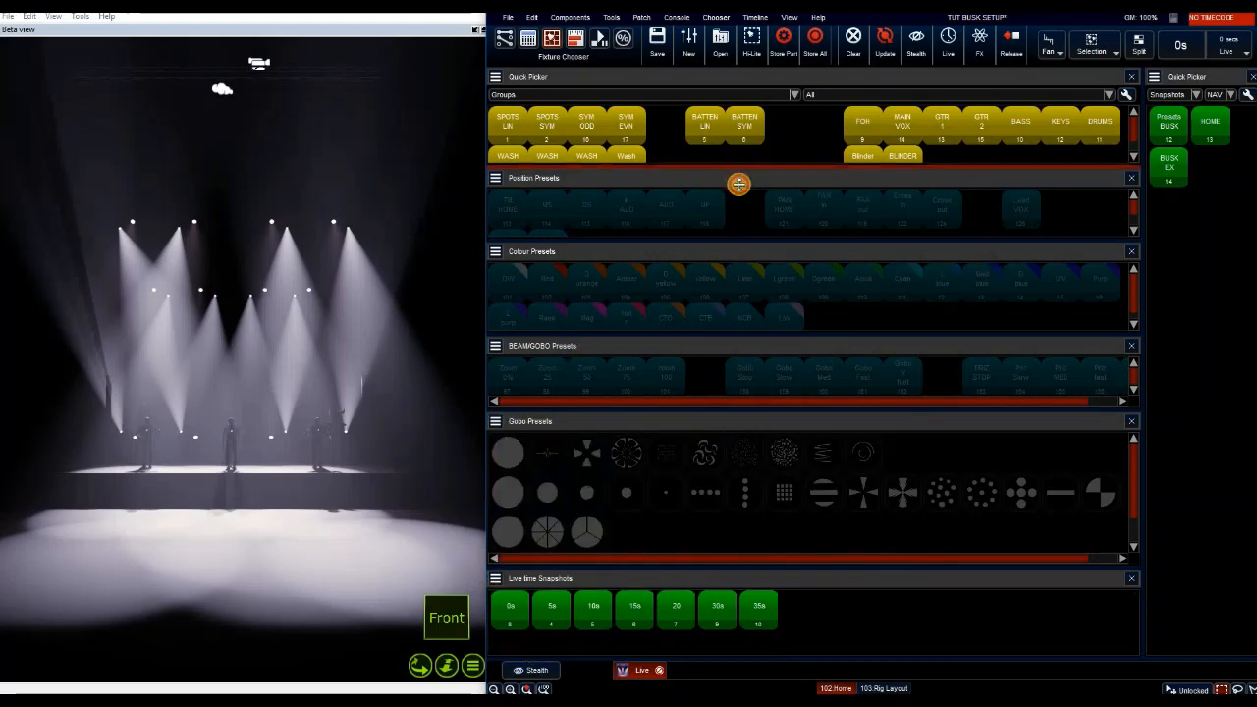
drag(738, 183, 727, 204)
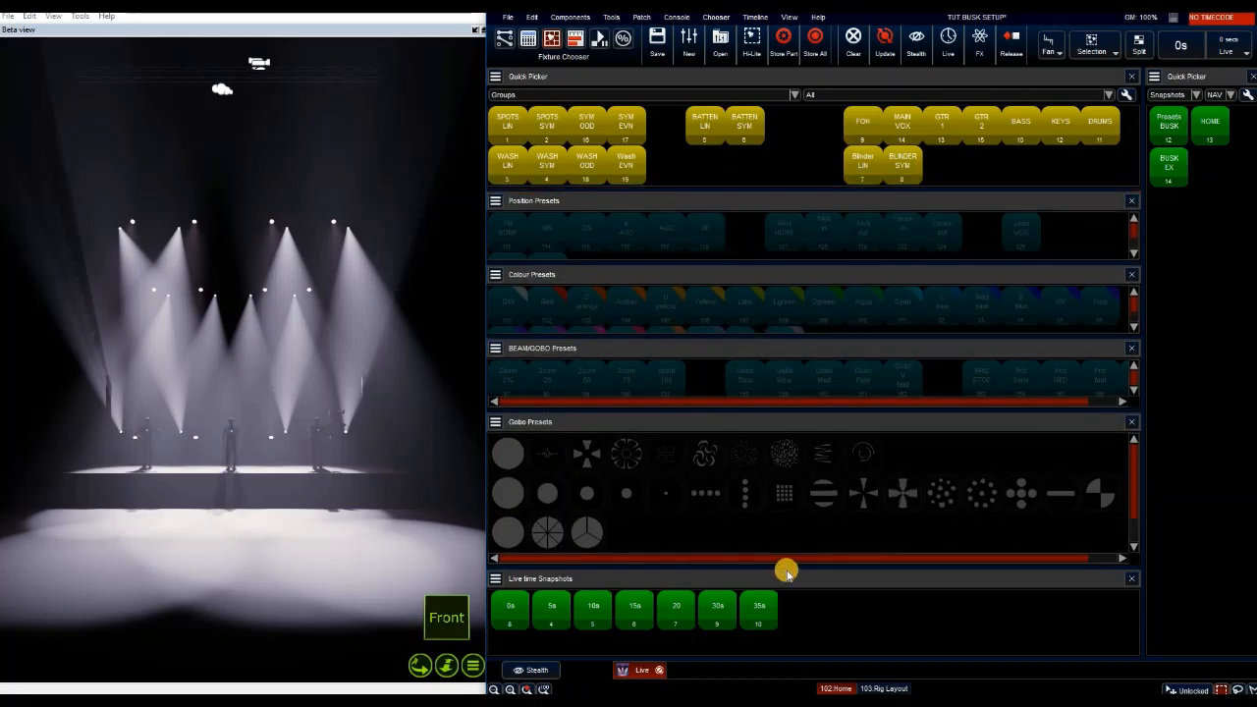
- Update the BUSK EX snapshot with the current window workspace
key(alt)
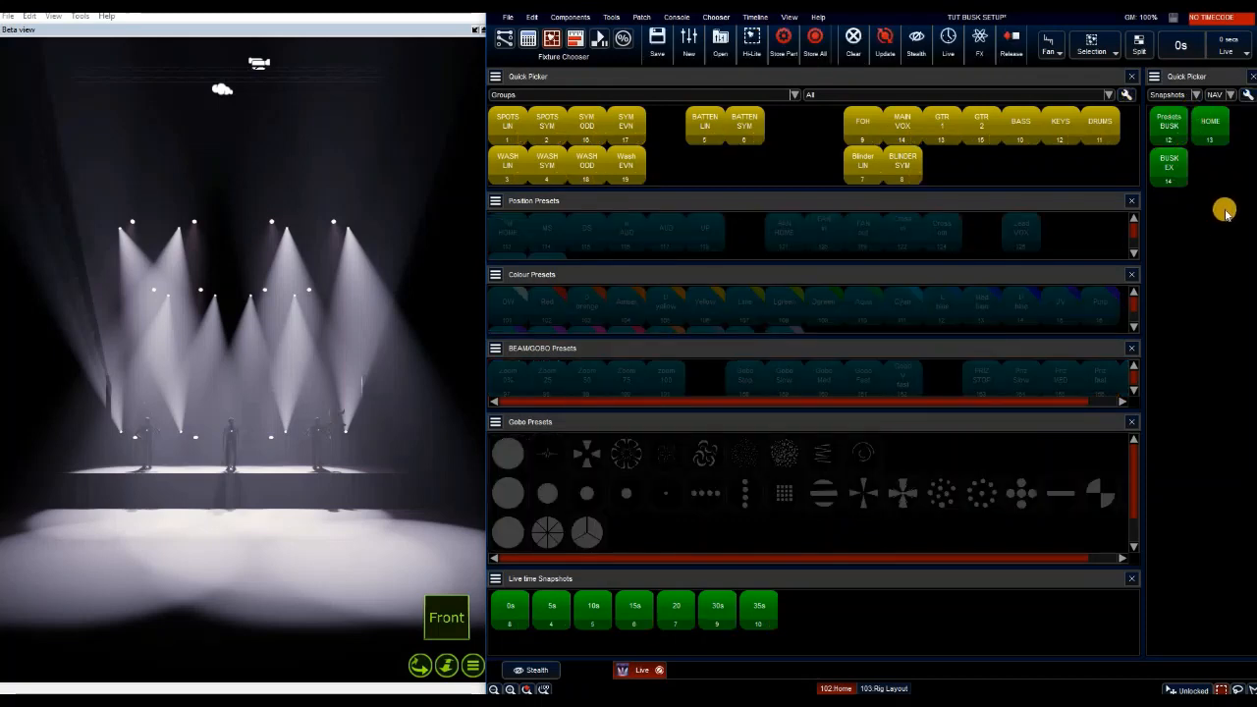
click(590, 163)
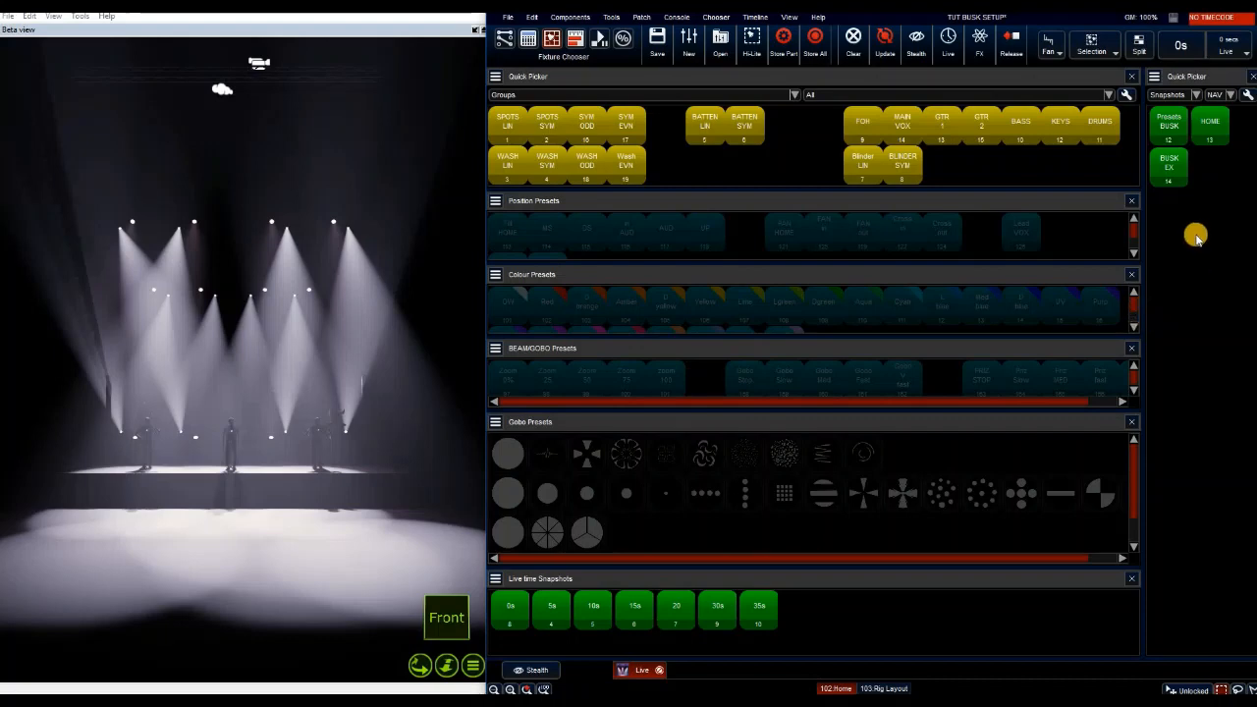
click(1165, 169)
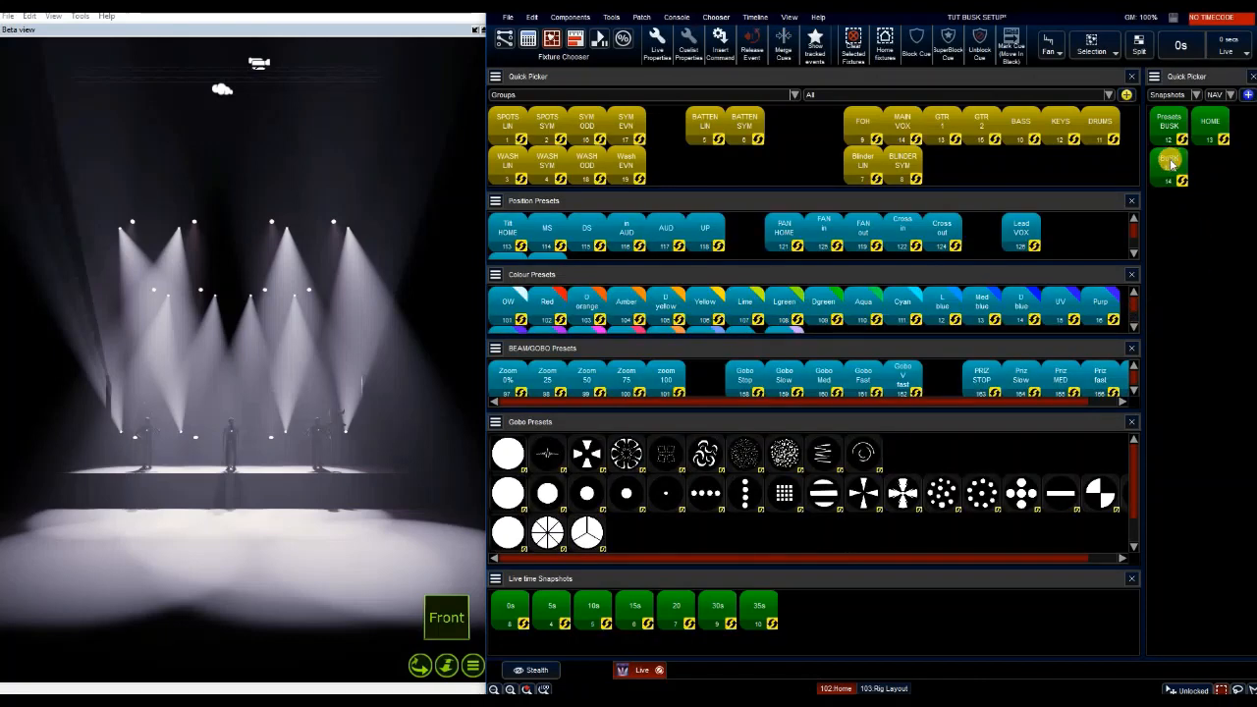
key(alt)
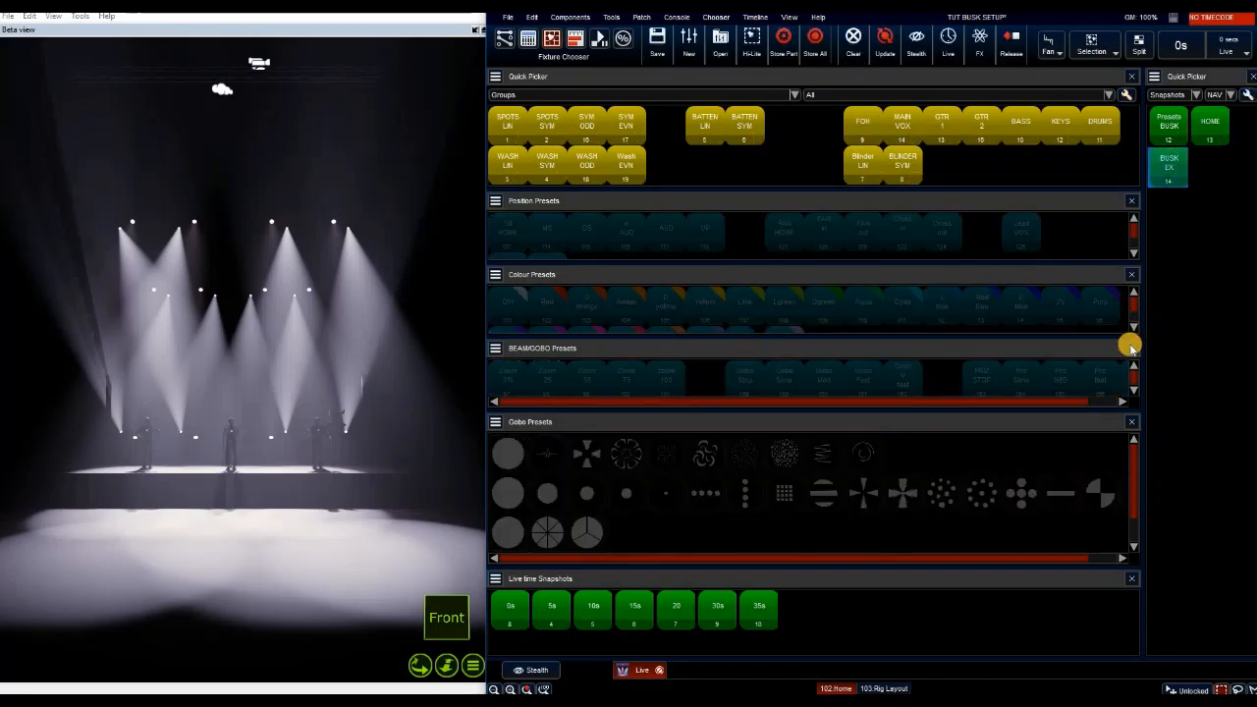
- Set the Live time snapshots picker's layout to Grid, and arrange its snapshots in a single row starting with 0s
click(495, 579)
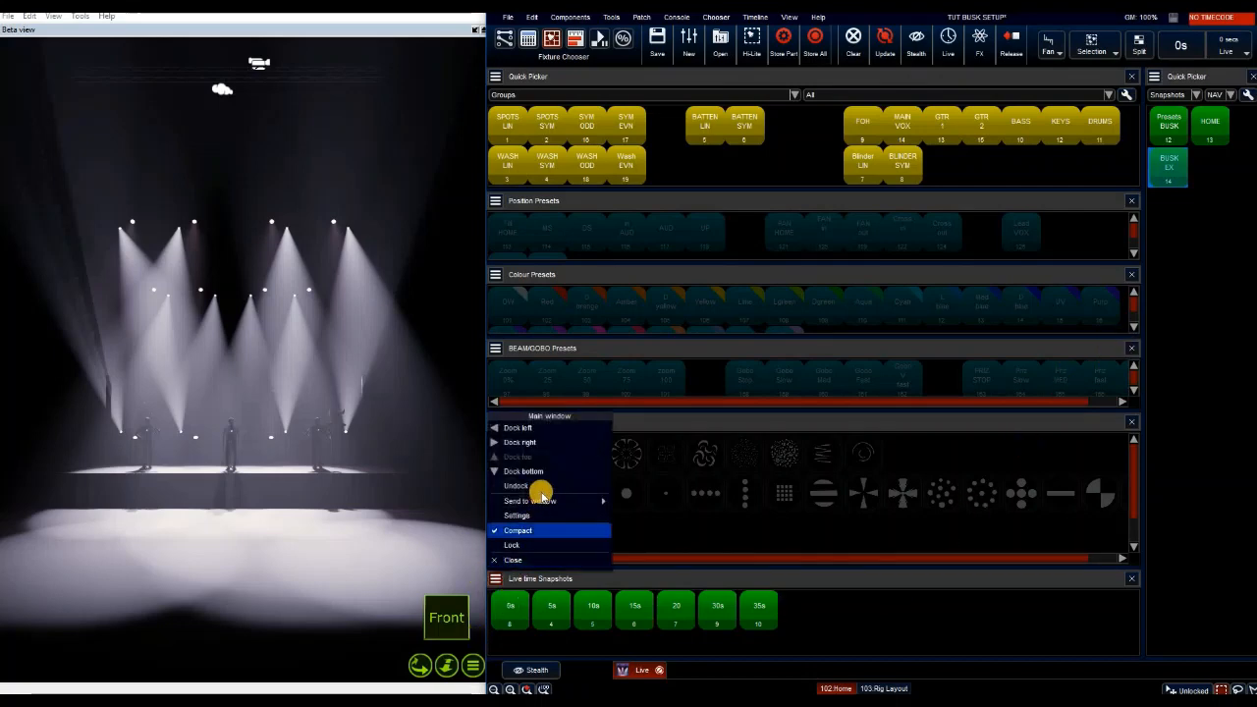
click(556, 518)
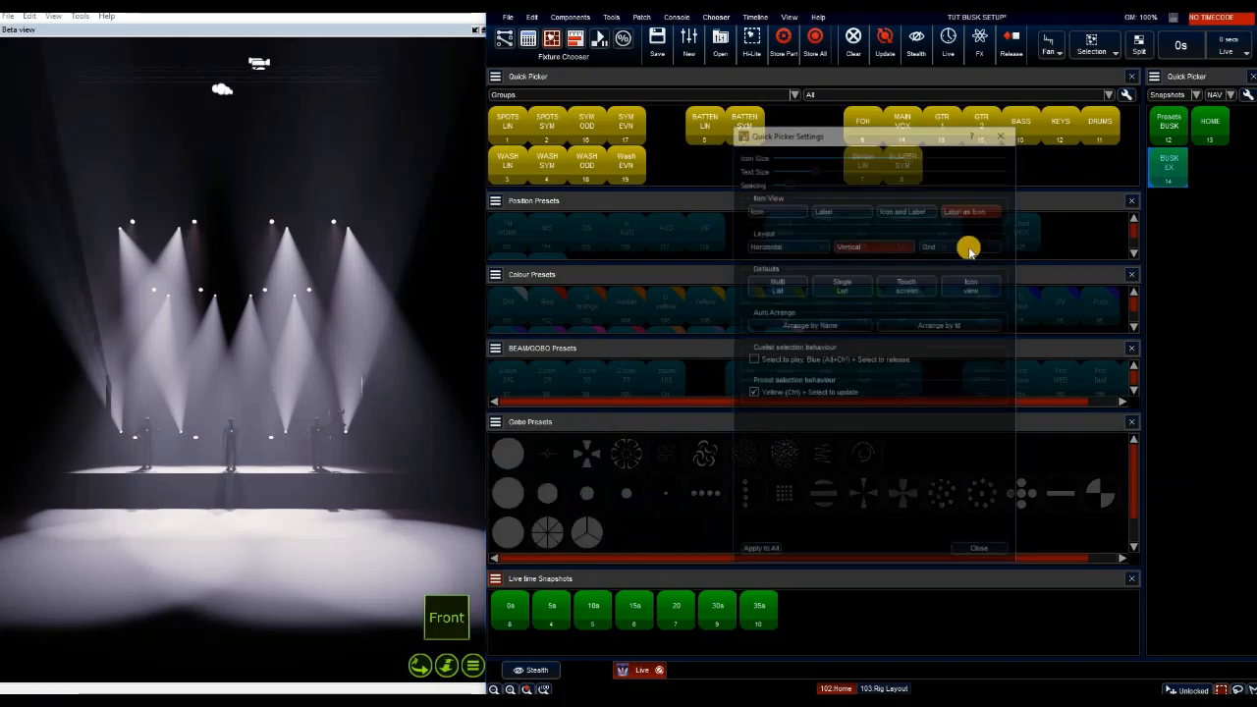
click(996, 245)
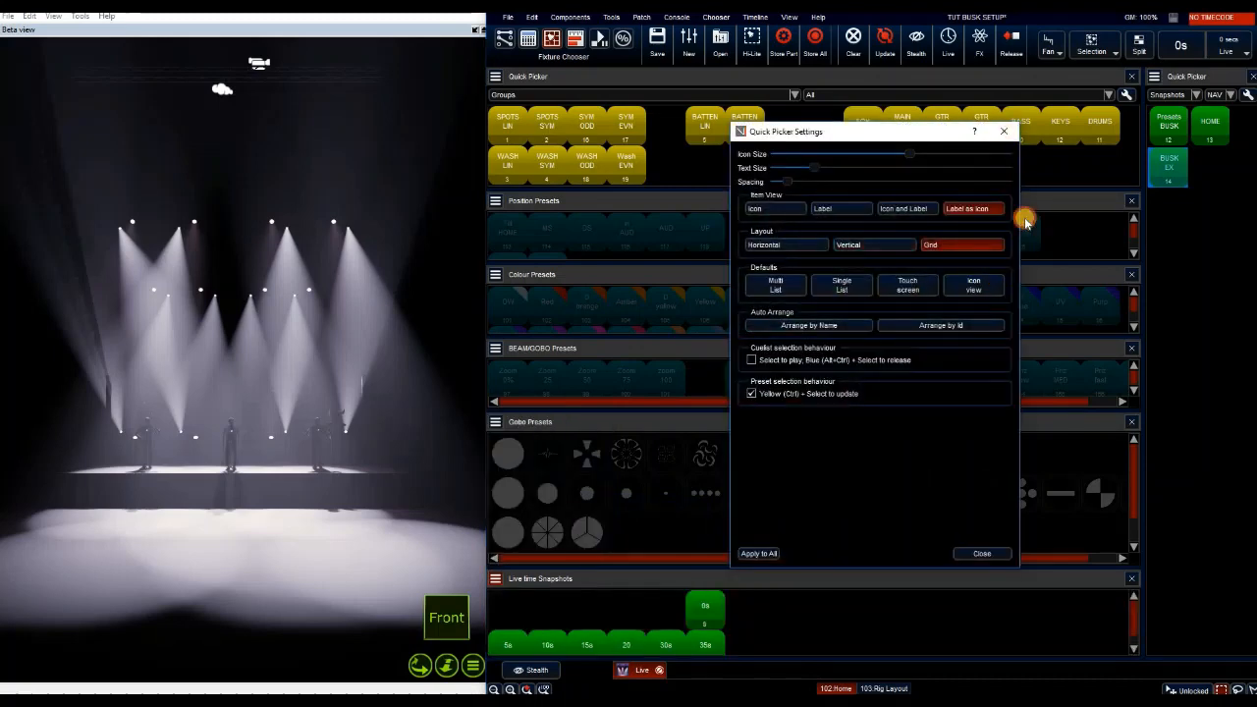
click(982, 552)
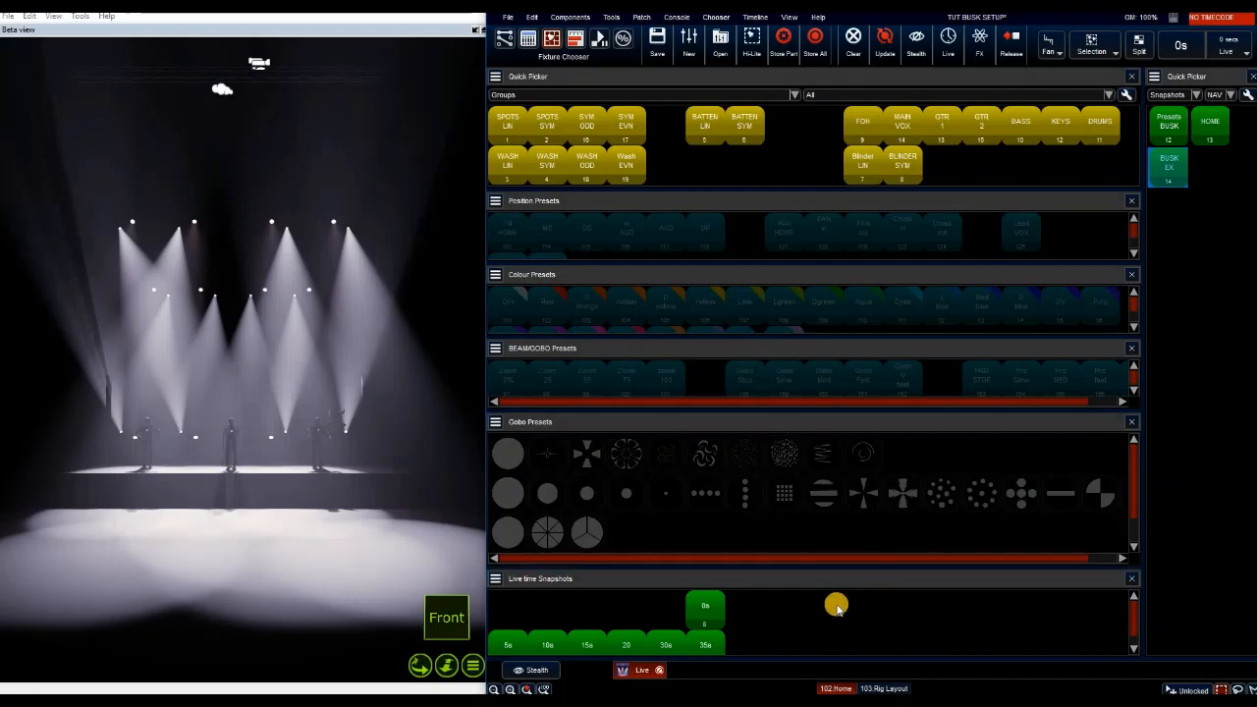
click(705, 609)
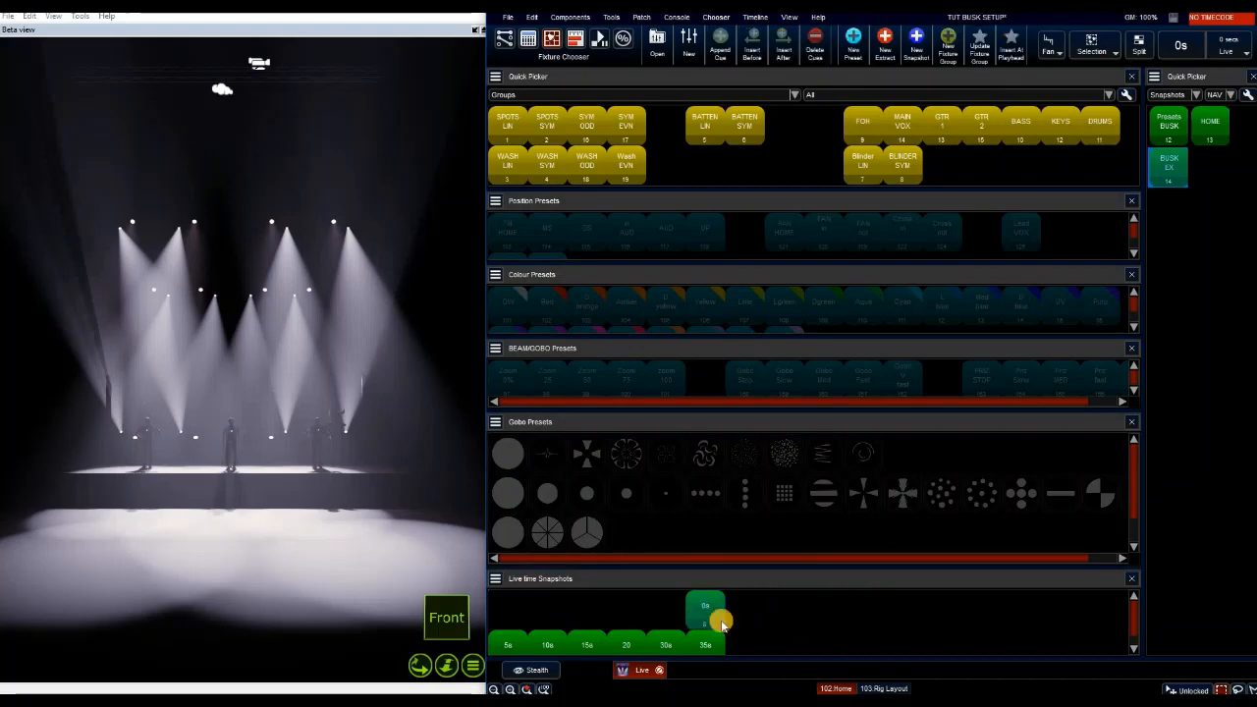
drag(767, 641, 514, 606)
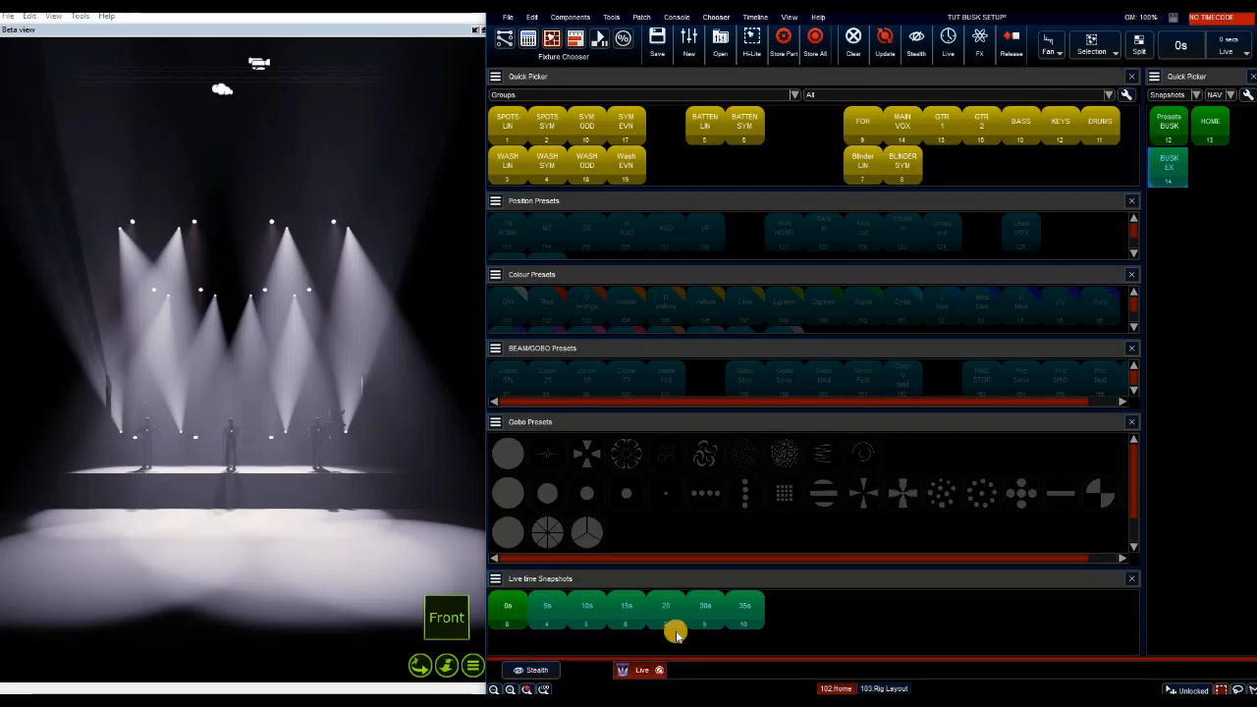
- Move the 5s to 35s snapshots one grid slot along, leaving an empty slot after 0s
drag(539, 644, 751, 610)
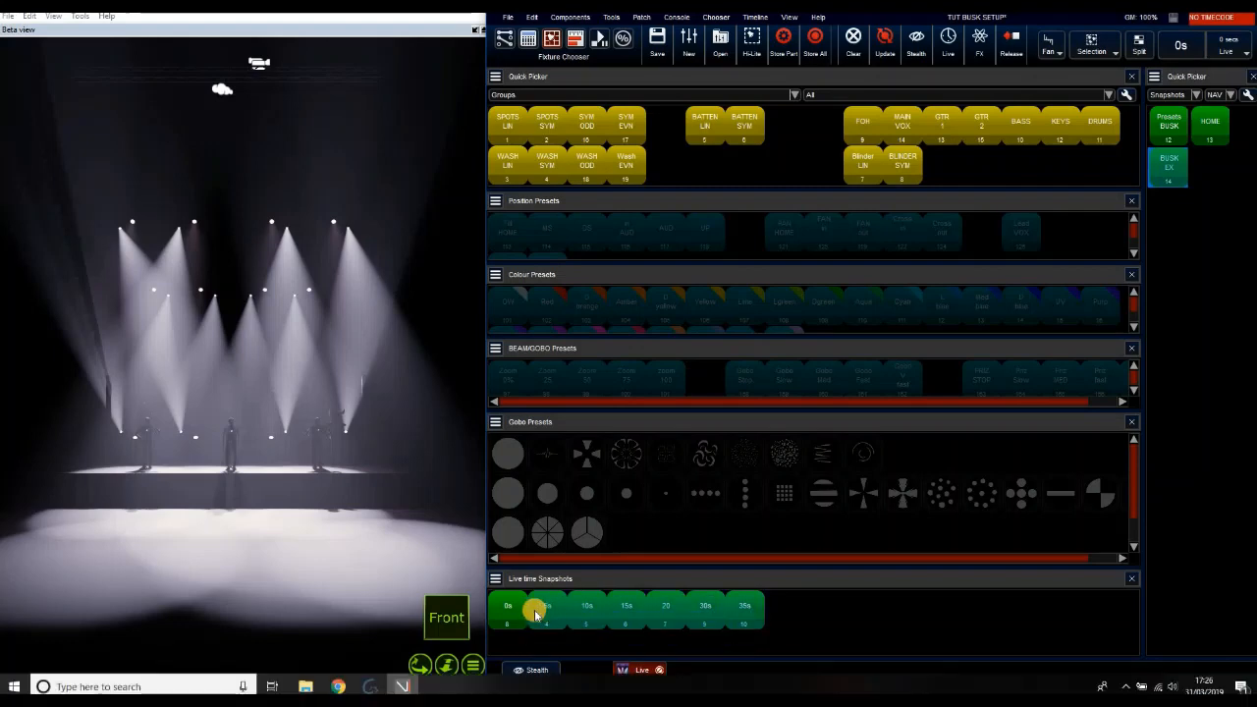
key(ctrl)
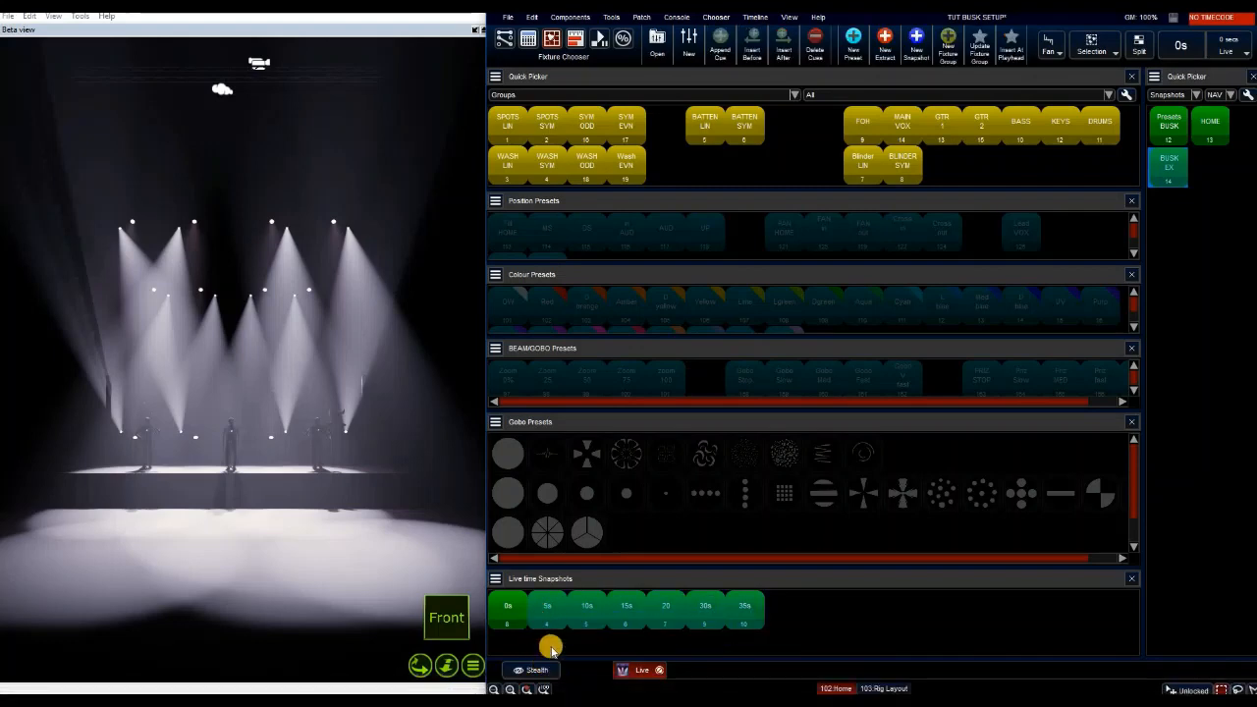
drag(542, 611, 586, 610)
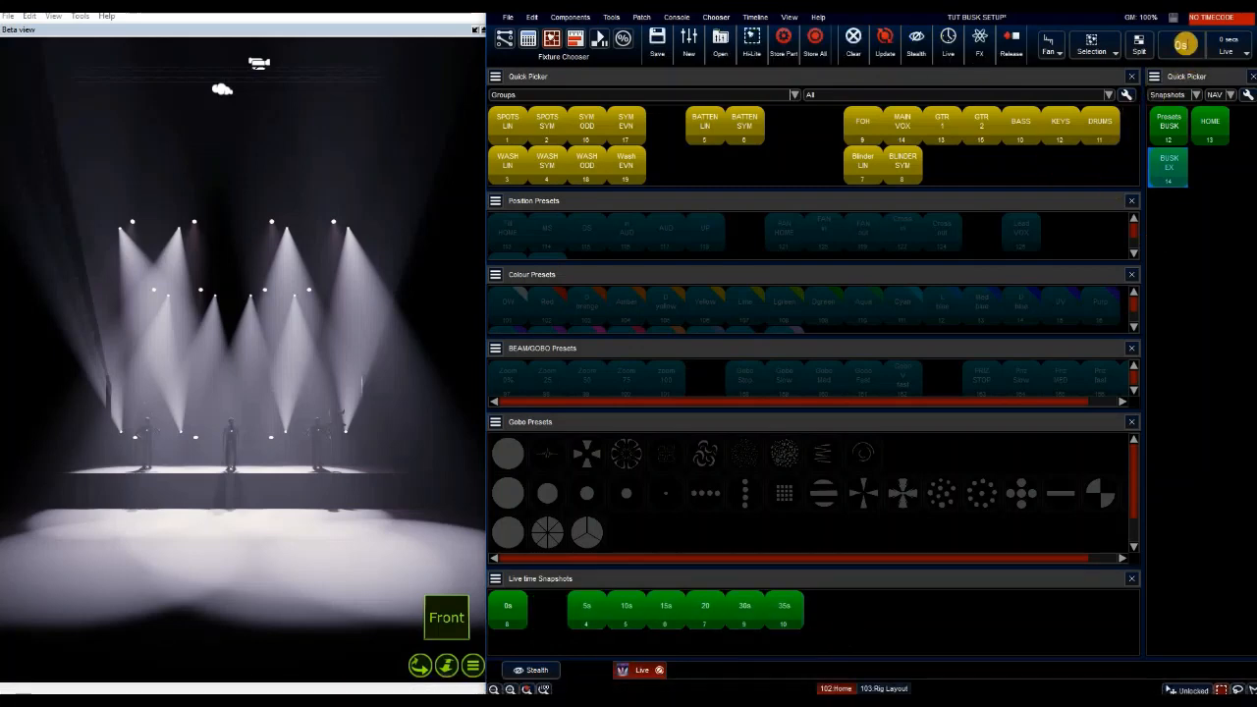
- Set the live time to 2 seconds, and record only Live Timing as a snapshot named 2s in the slot after 0s
click(1183, 43)
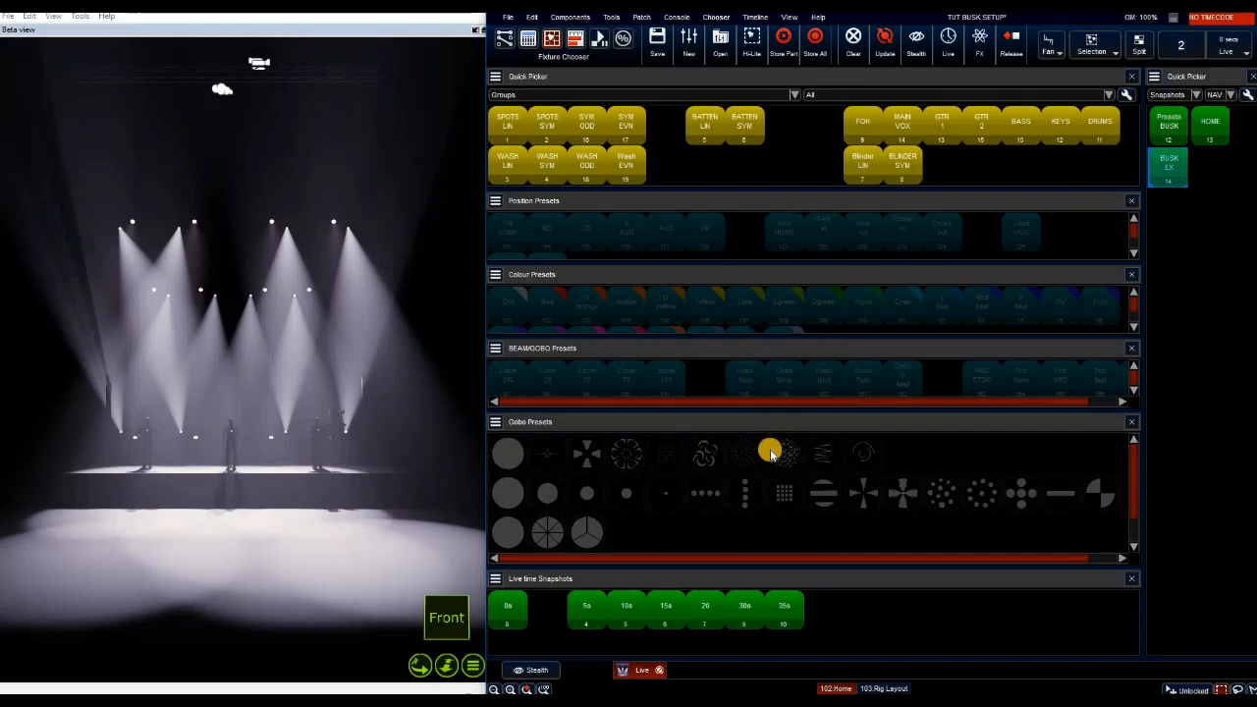
key(shift)
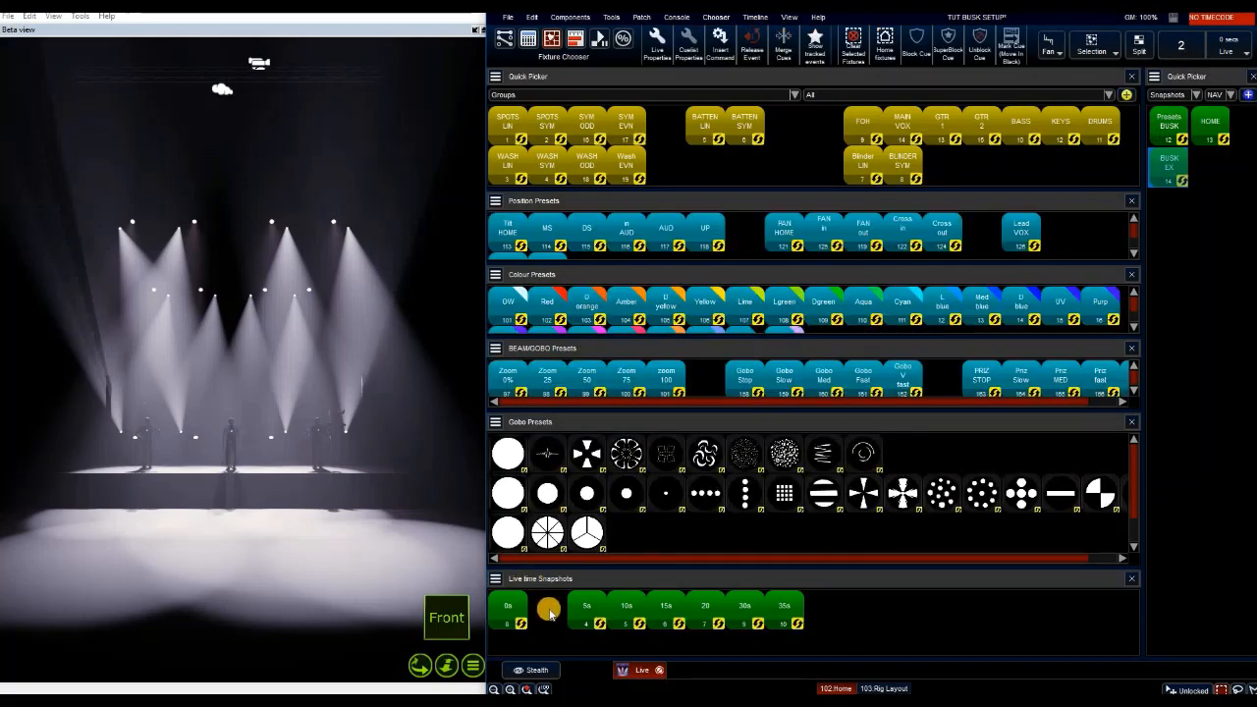
click(550, 613)
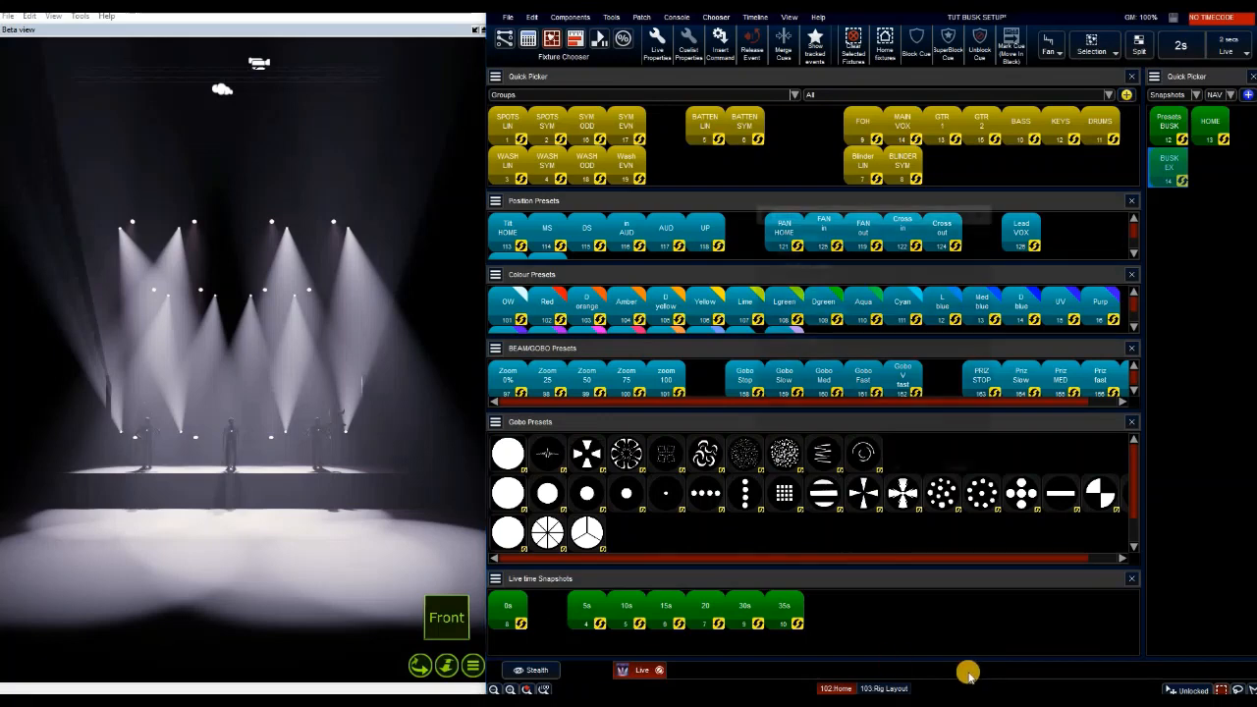
click(775, 325)
click(807, 321)
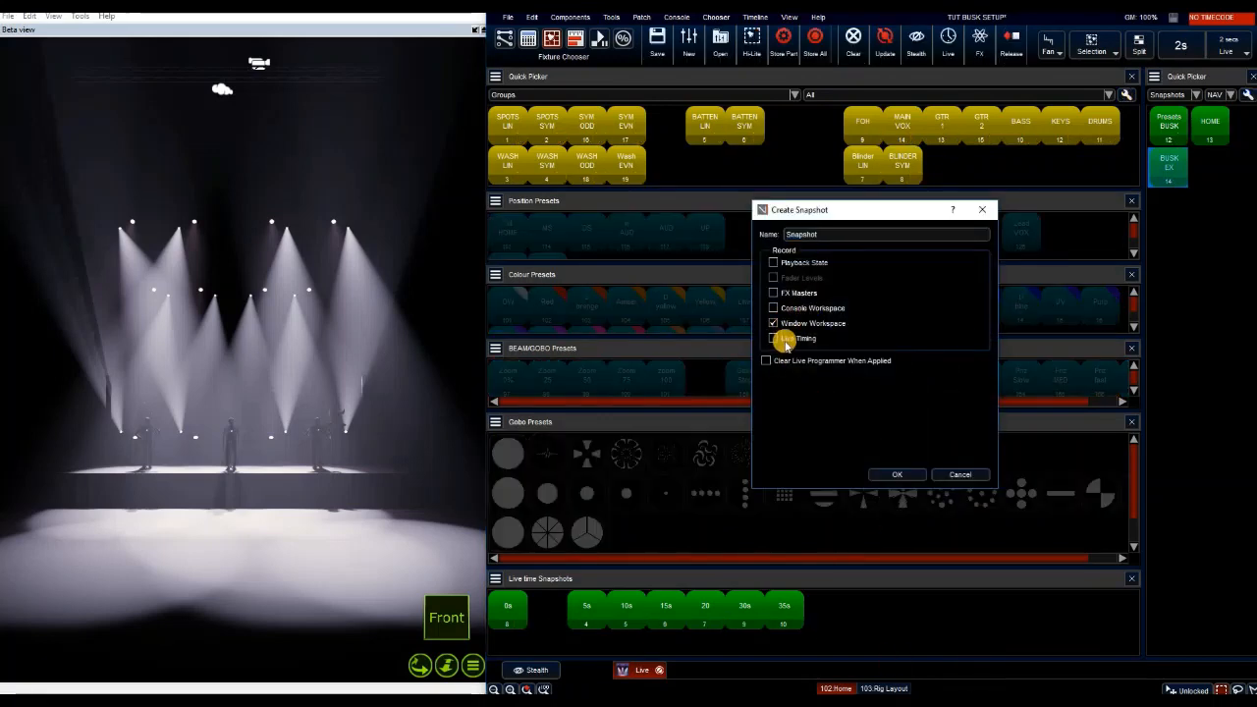
click(788, 340)
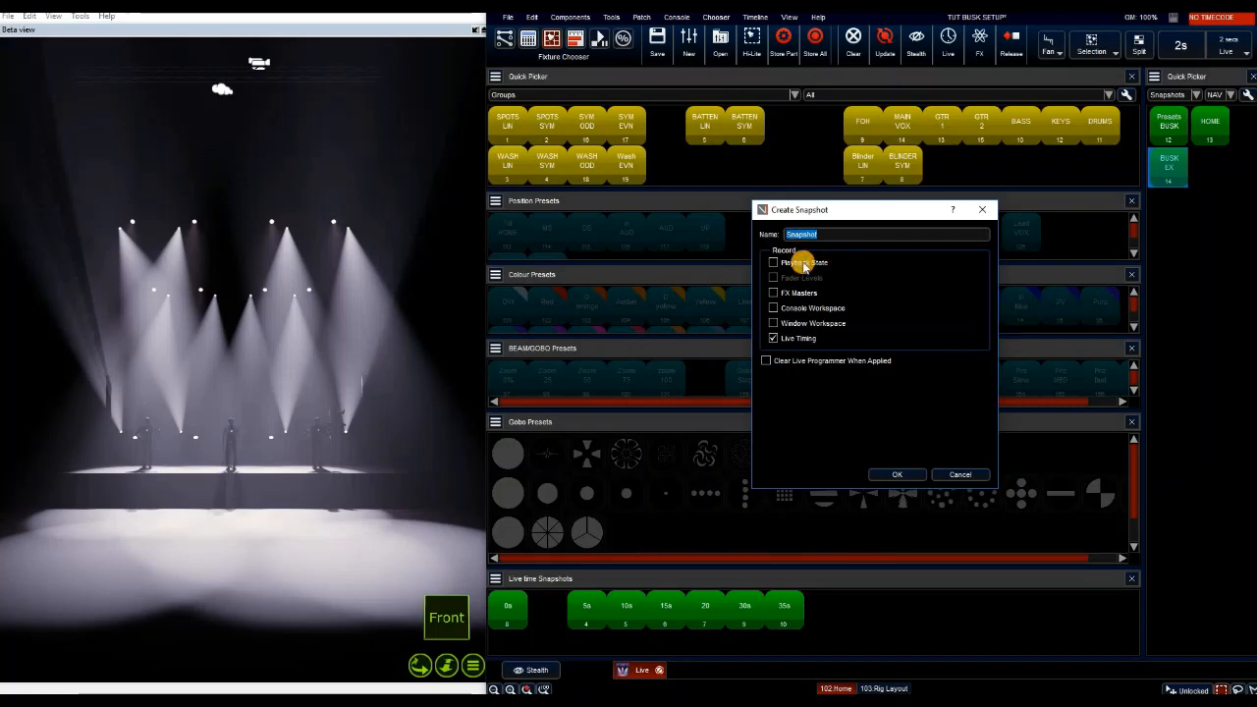
click(895, 476)
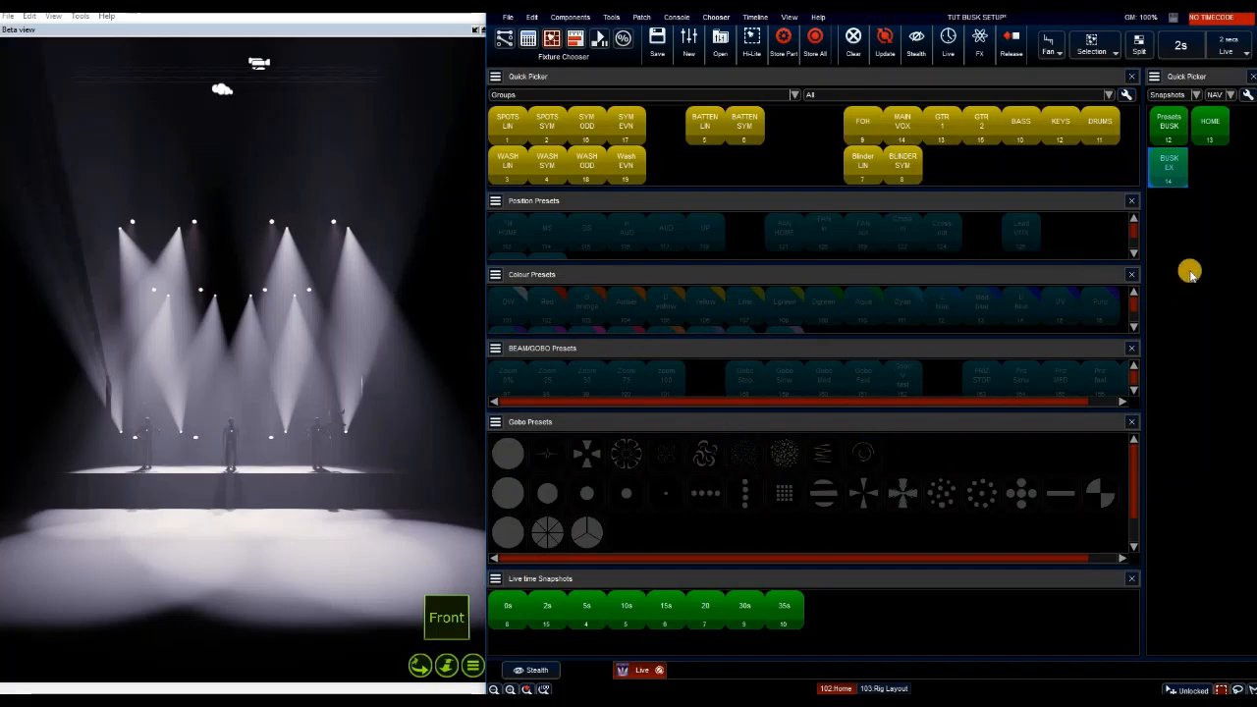
- Update the BUSK EX snapshot with the current workspace, and recall it from the Presets BUSK layout
key(alt)
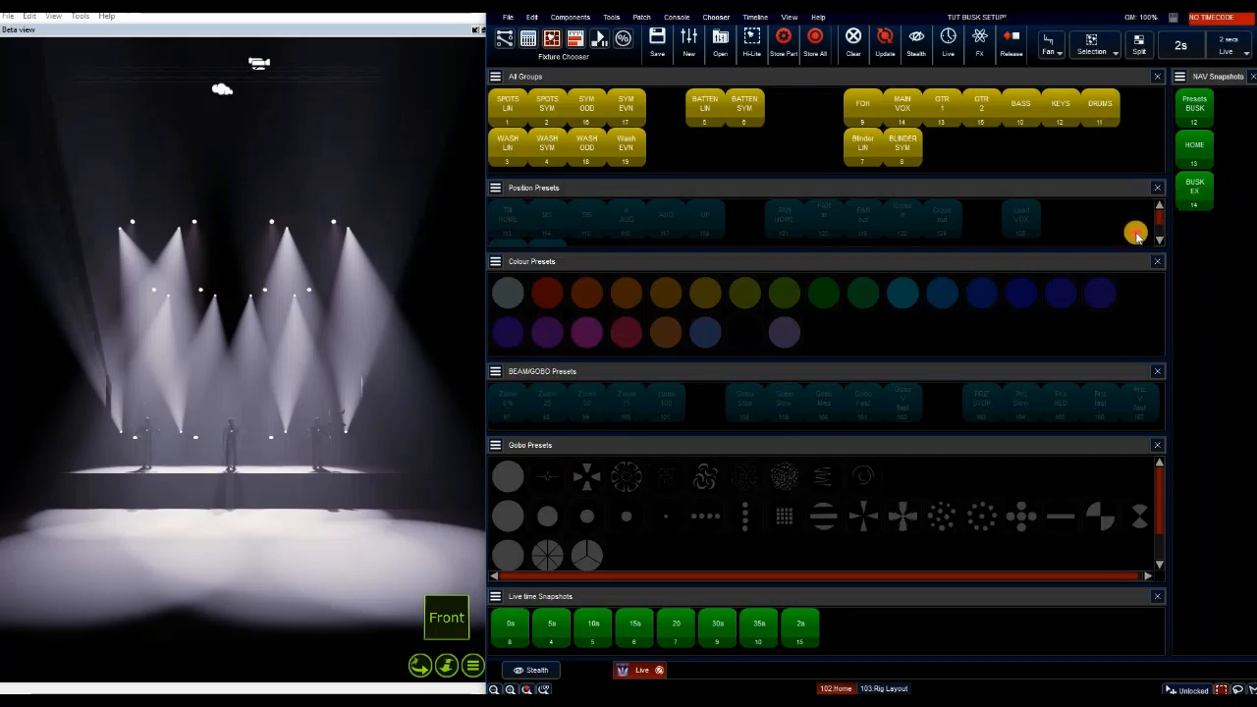
click(1193, 190)
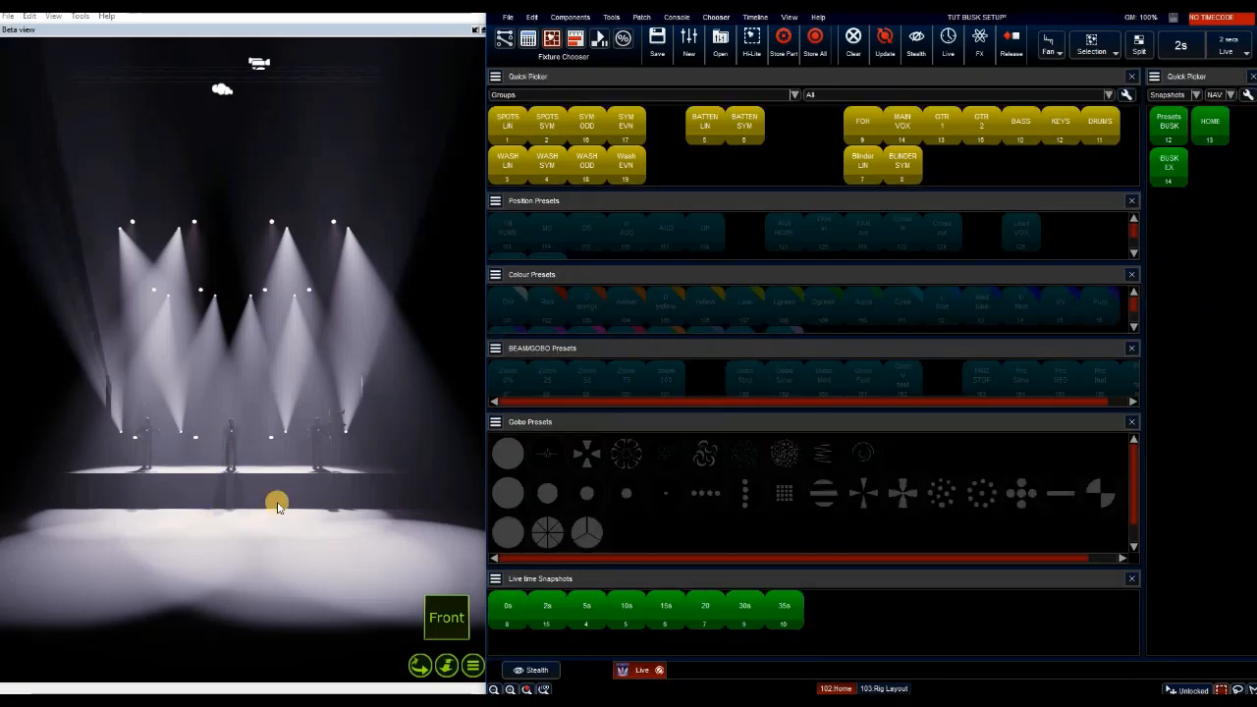